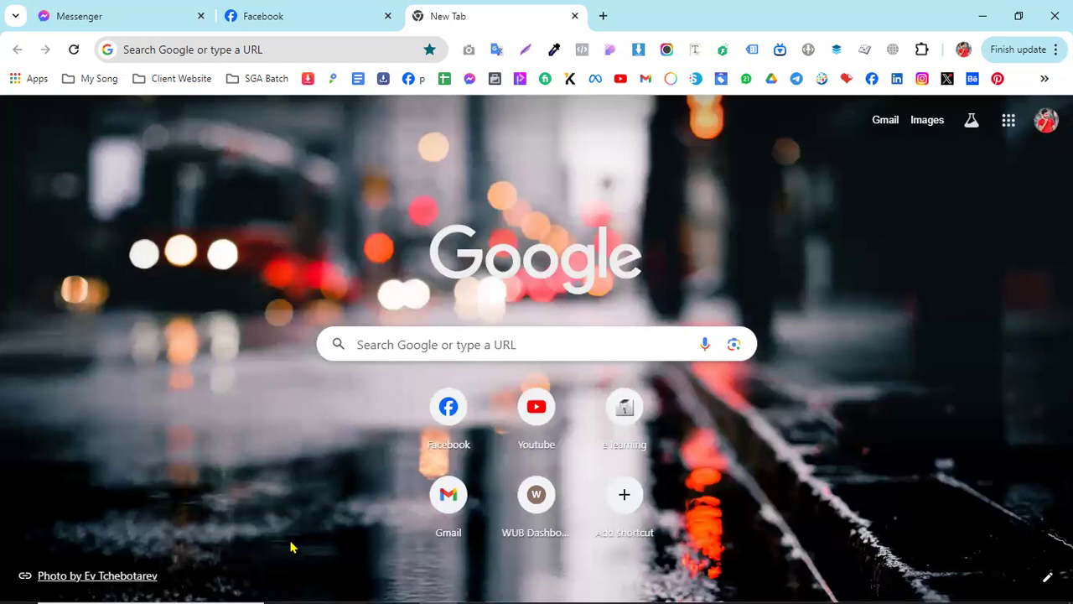
Search Google for "sakib al hasan"
key("super")
left_click(343, 50)
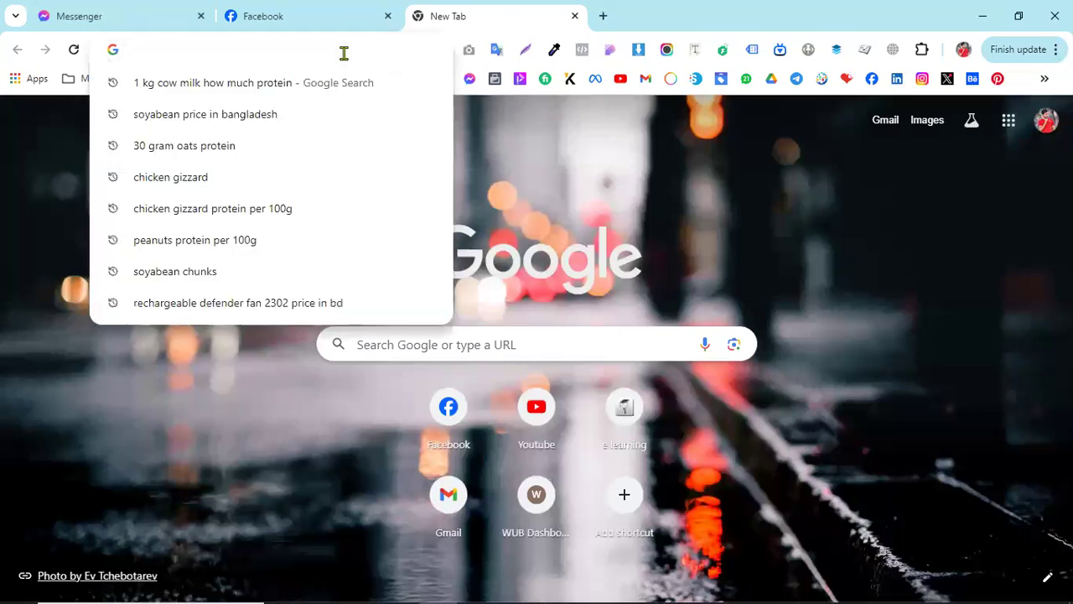
type("shak")
key("BackSpace")
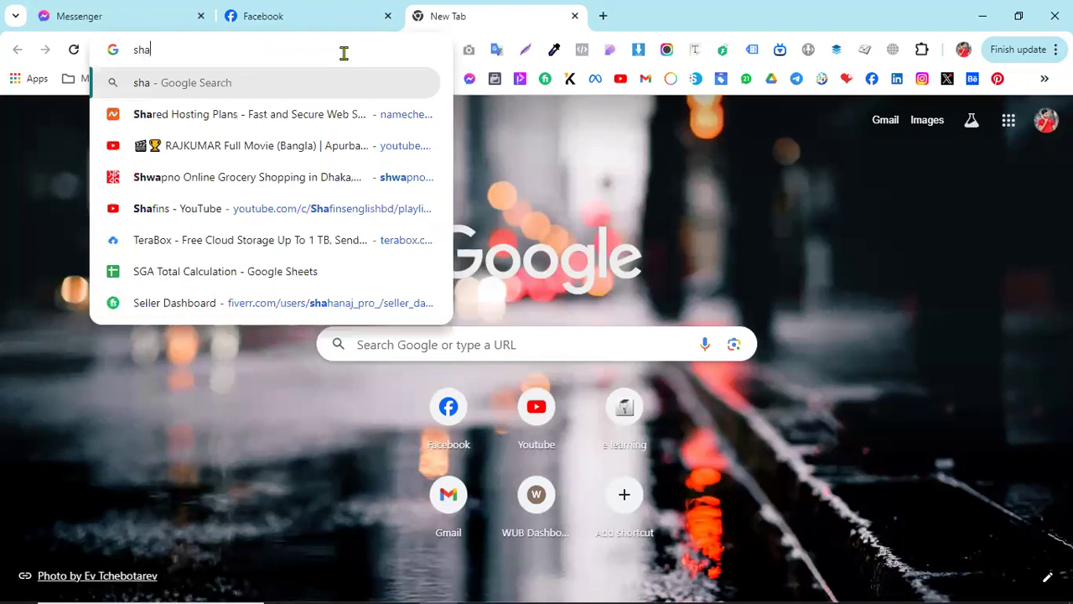
key("BackSpace")
key("BackSpace")
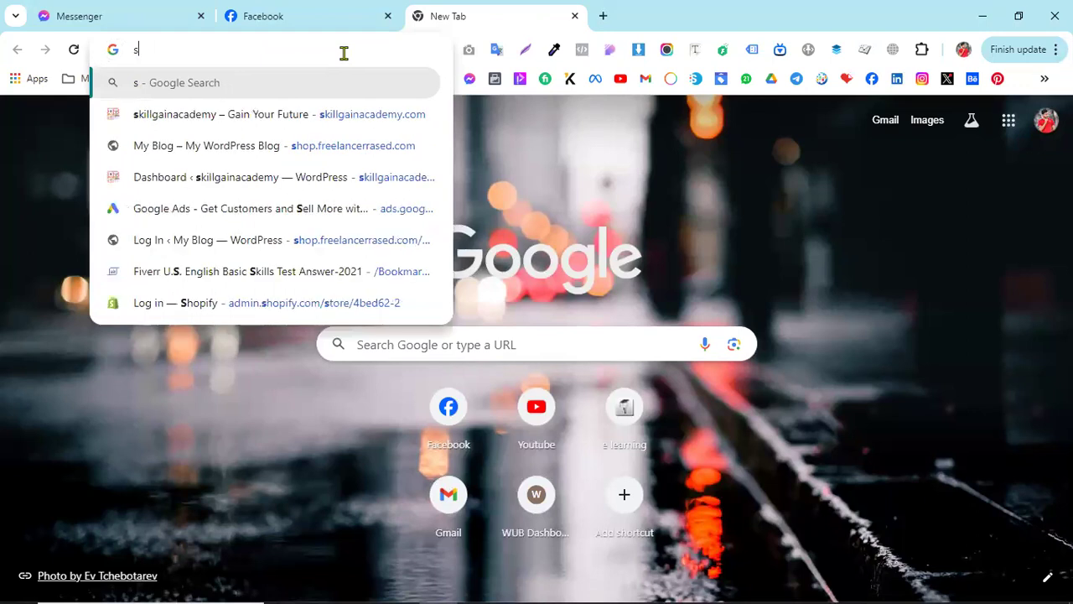
type("akib al ah")
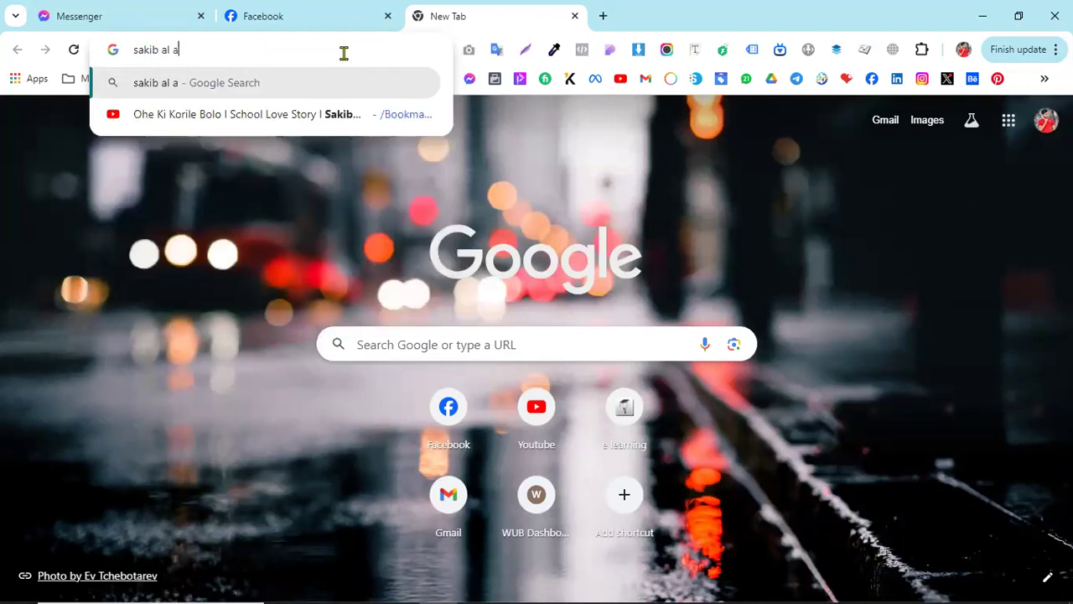
key("BackSpace")
key("BackSpace")
type("hasan")
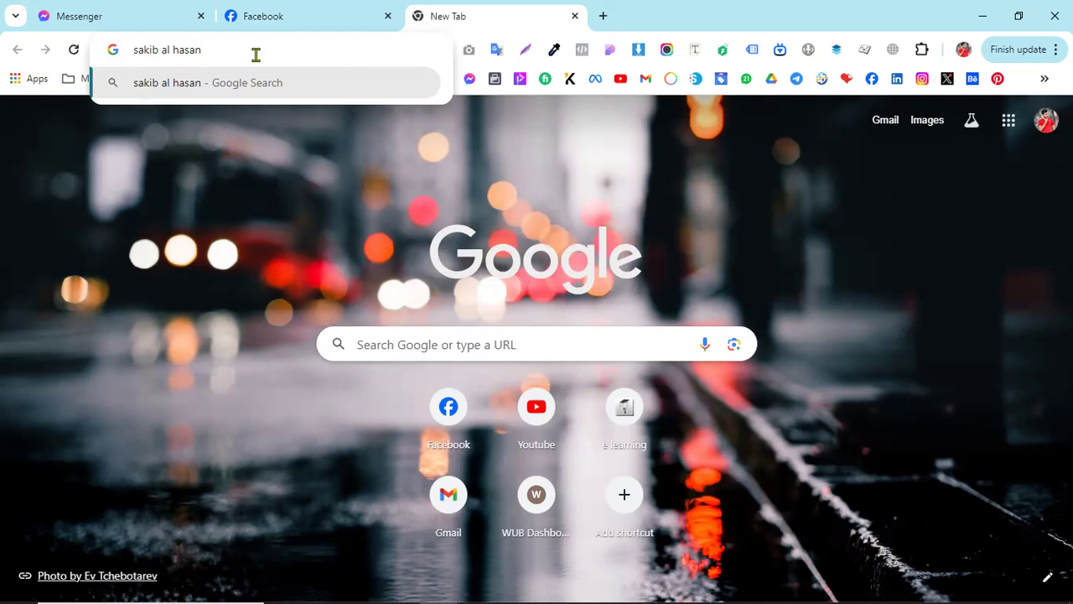
key("Return")
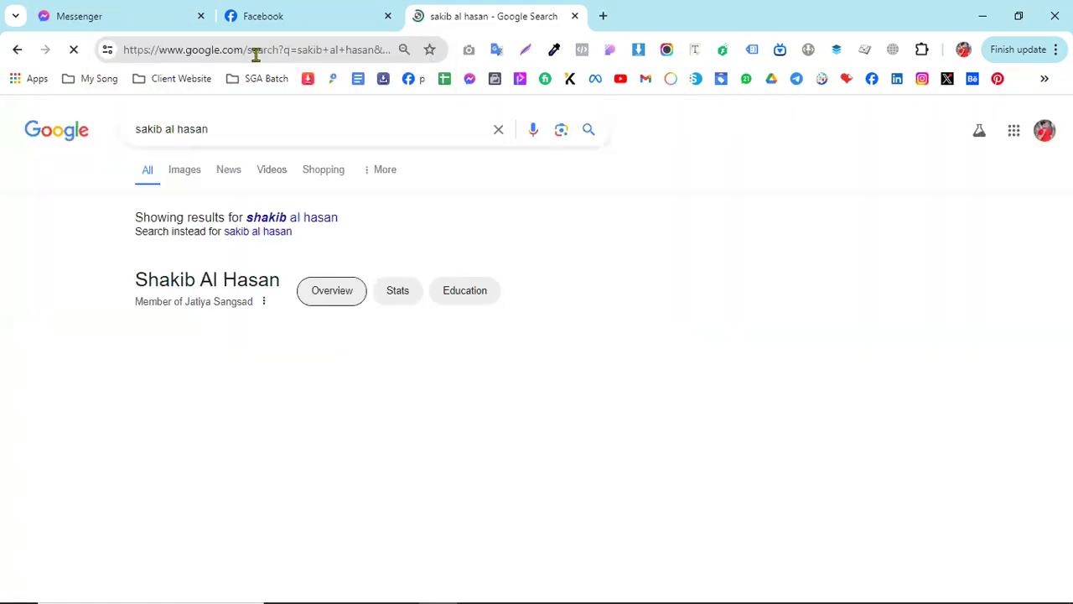
Show the image results for the cricketer search and look through the pictures
left_click(186, 170)
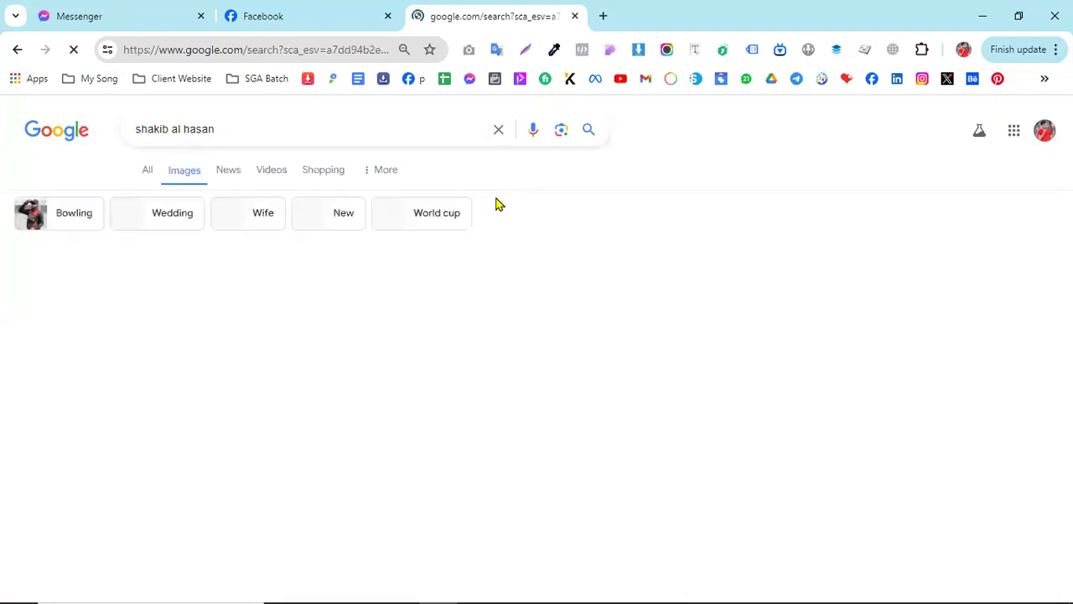
scroll(510, 251, "down", 3)
scroll(495, 281, "up", 3)
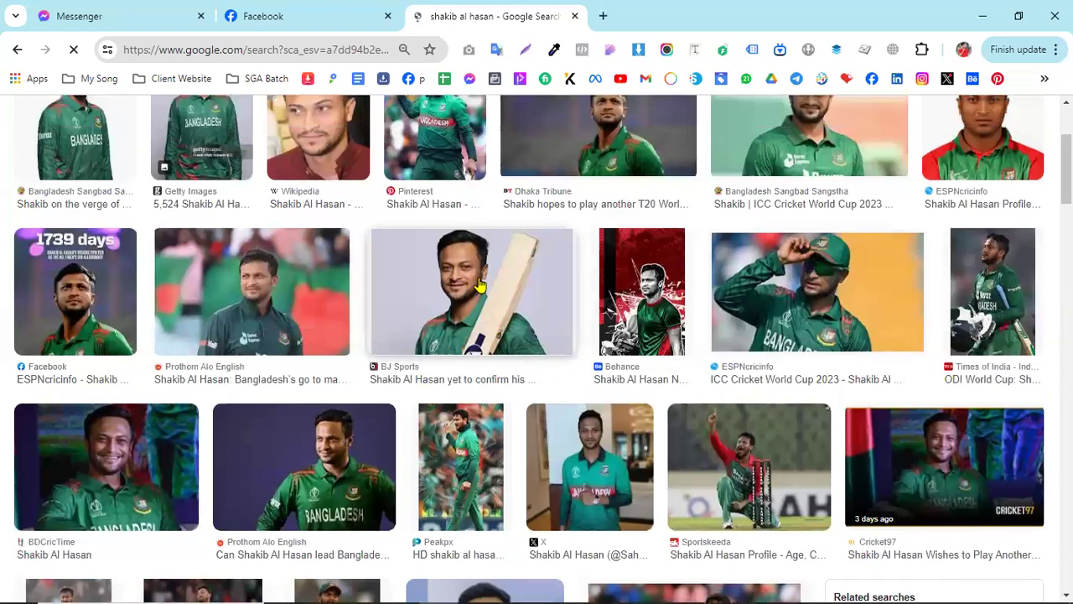
scroll(528, 272, "down", 7)
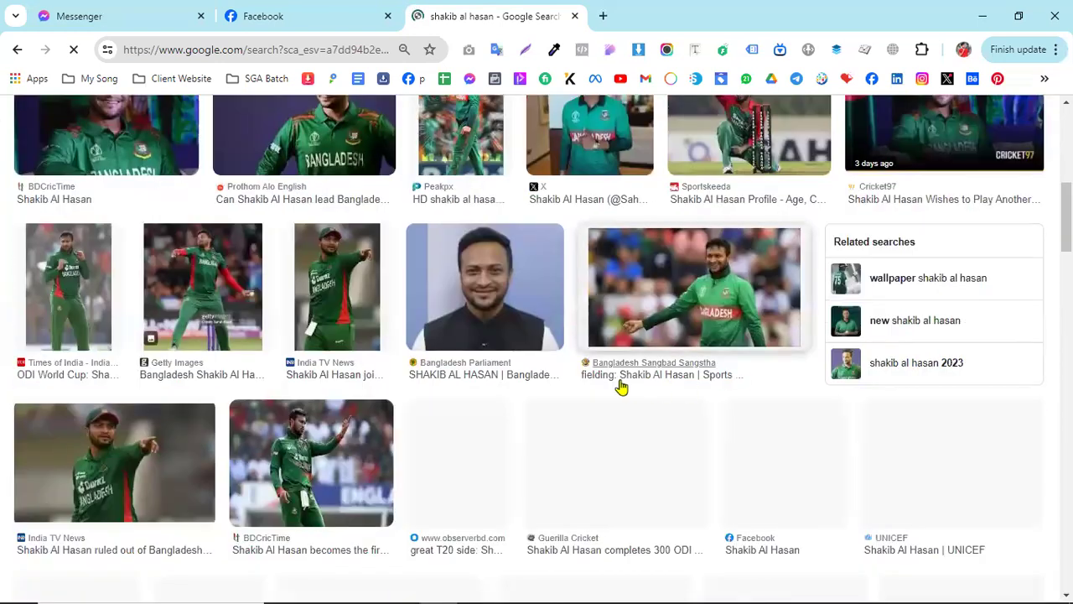
scroll(620, 384, "up", 7)
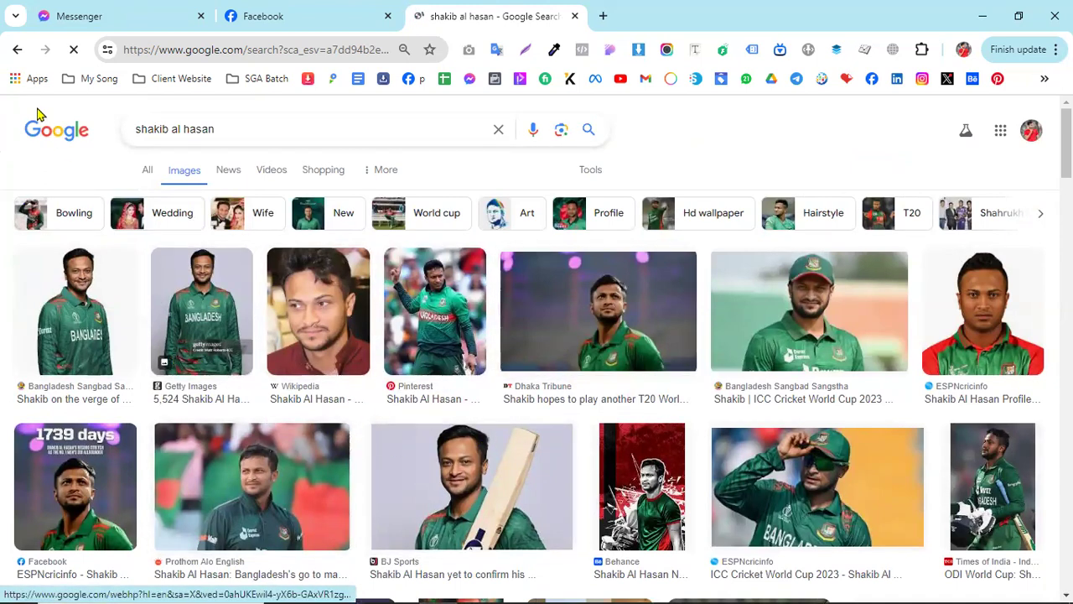
Return to the all-results page for the cricketer and check its listings for sponsored entries
left_click(17, 49)
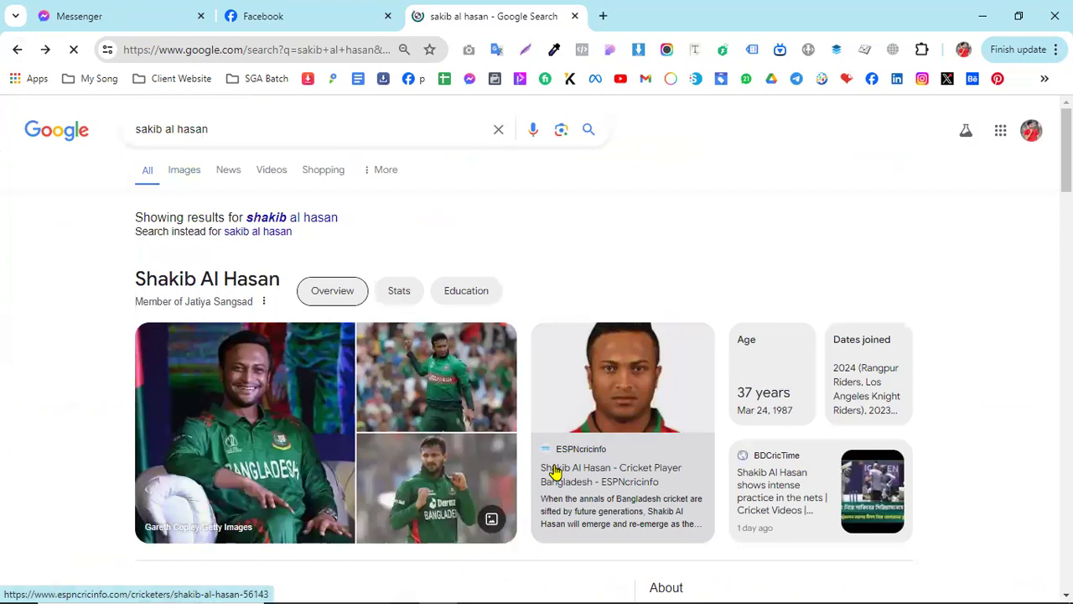
scroll(553, 472, "down", 4)
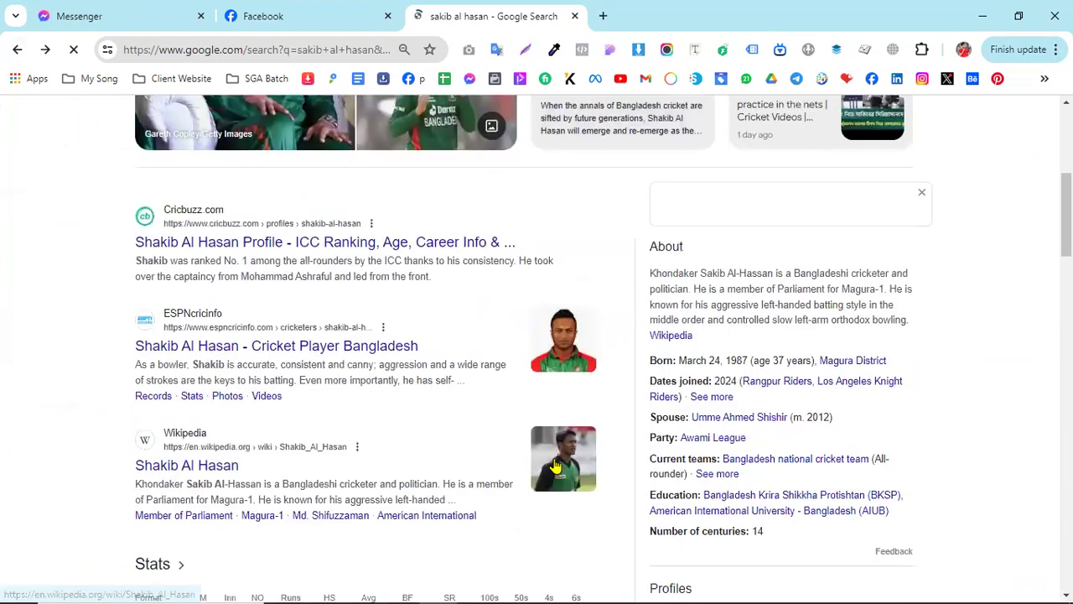
scroll(555, 464, "up", 4)
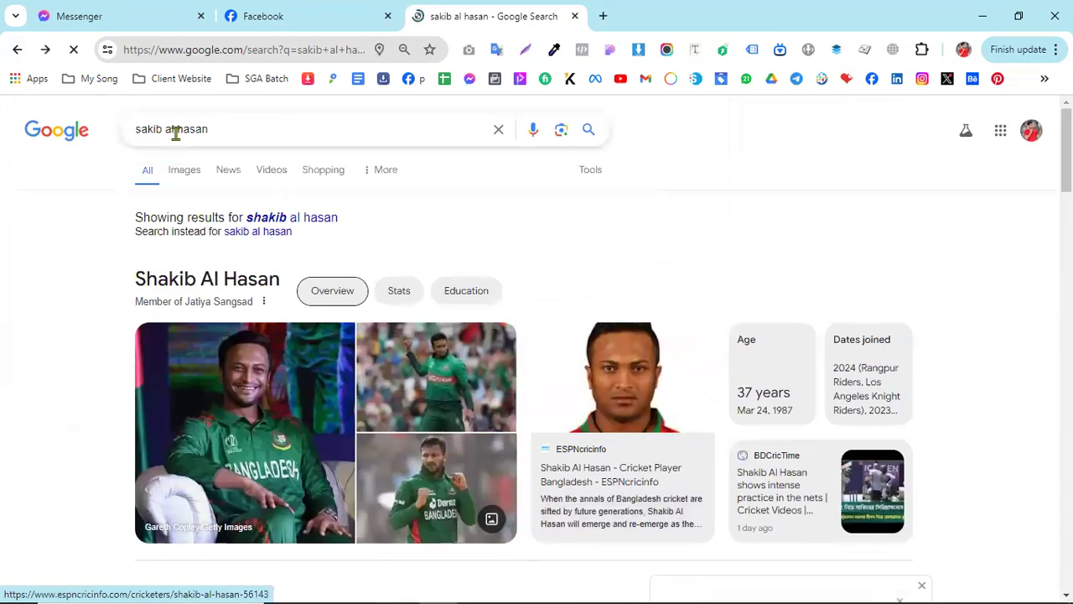
Replace the search query with "domain hosting" and run the search
triple_click(175, 129)
type("domain")
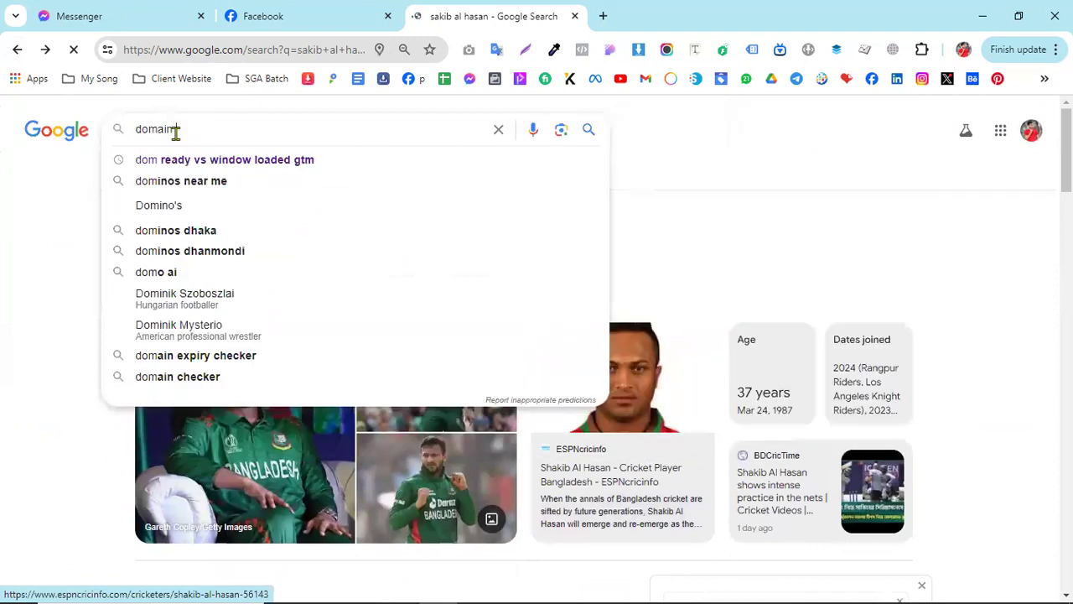
type(" hosting")
key("Return")
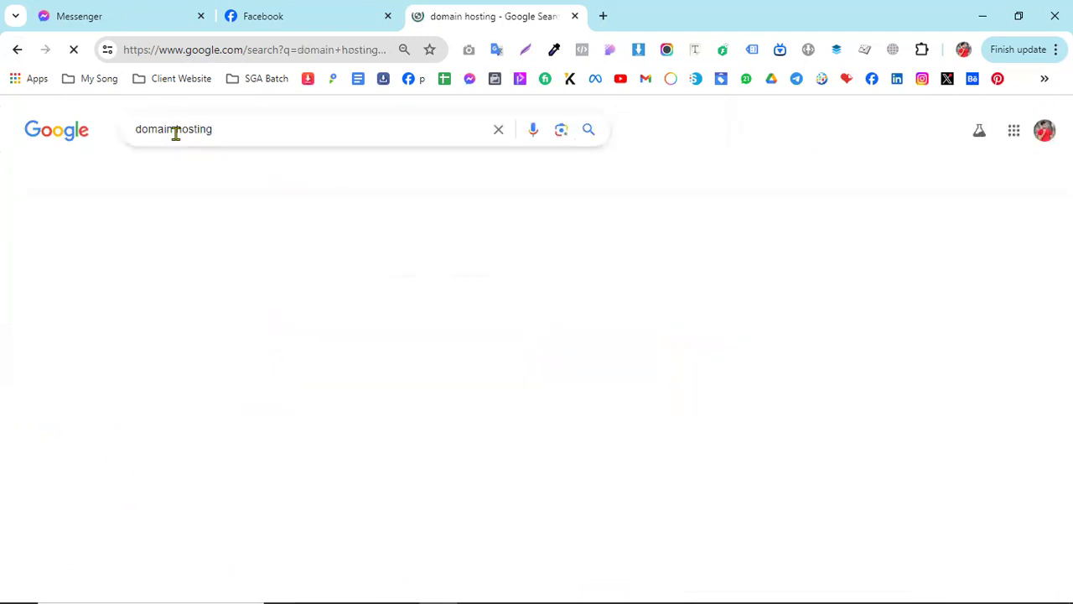
Examine the sponsored entries and the organic results for the domain hosting search
scroll(334, 319, "down", 2)
scroll(335, 330, "down", 2)
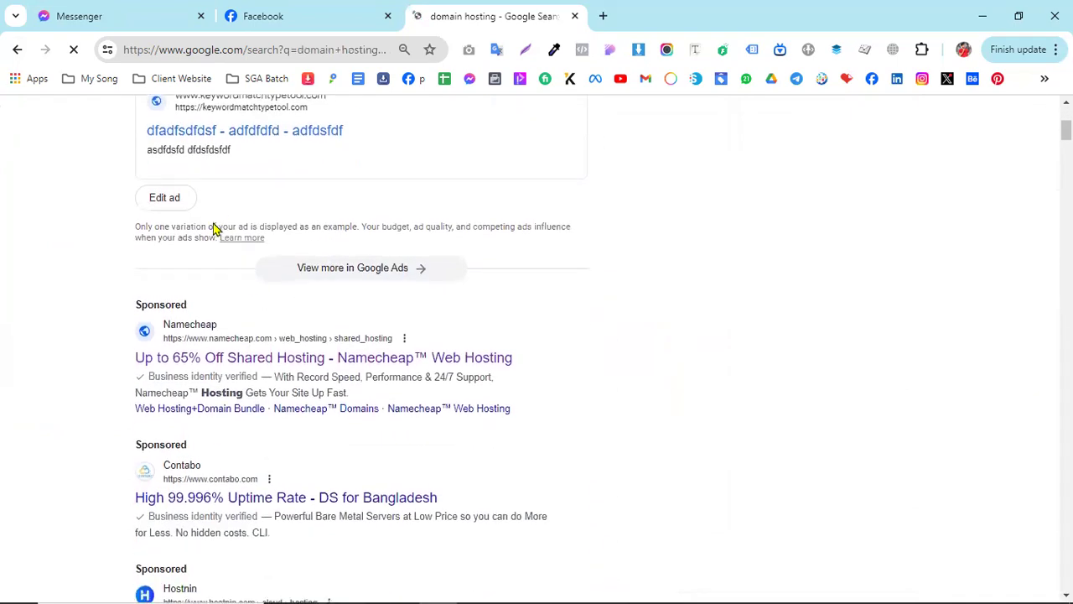
scroll(213, 229, "down", 2)
scroll(218, 252, "down", 5)
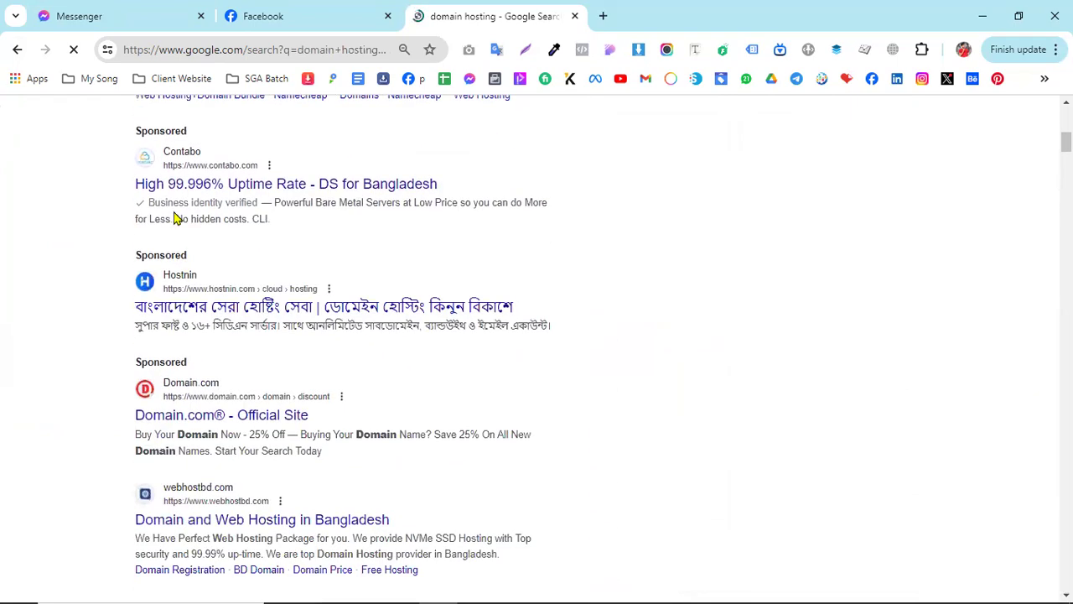
scroll(239, 306, "down", 3)
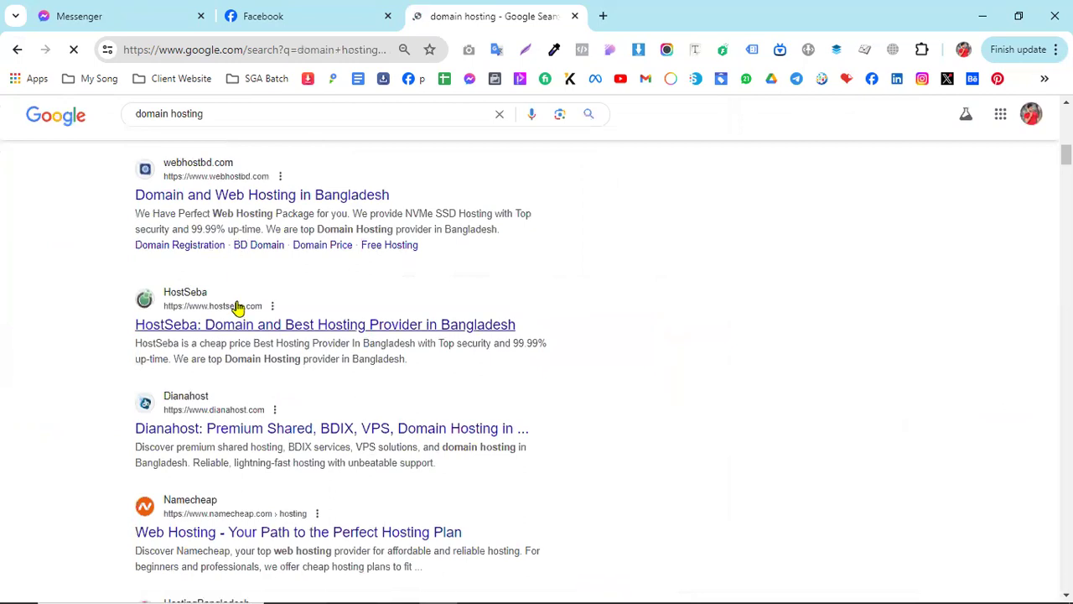
scroll(251, 431, "down", 2)
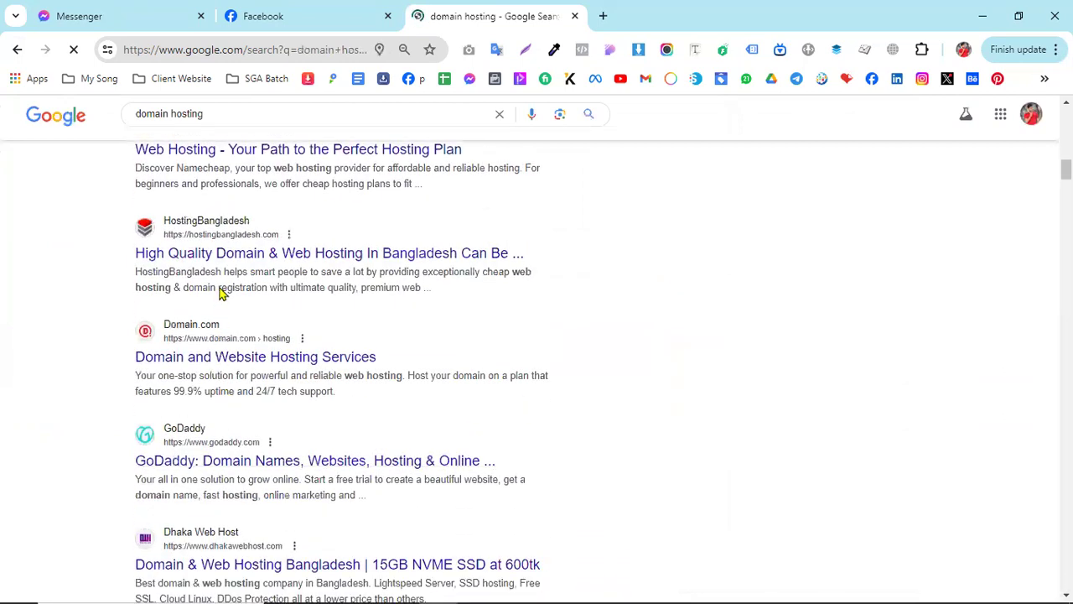
scroll(225, 283, "down", 2)
scroll(239, 306, "down", 1)
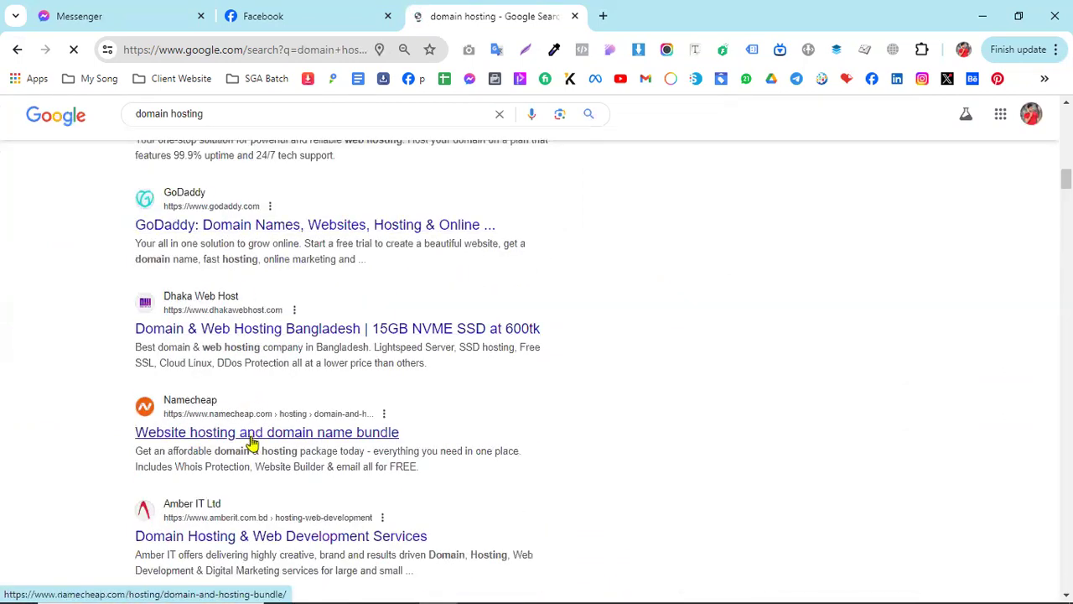
scroll(249, 452, "down", 2)
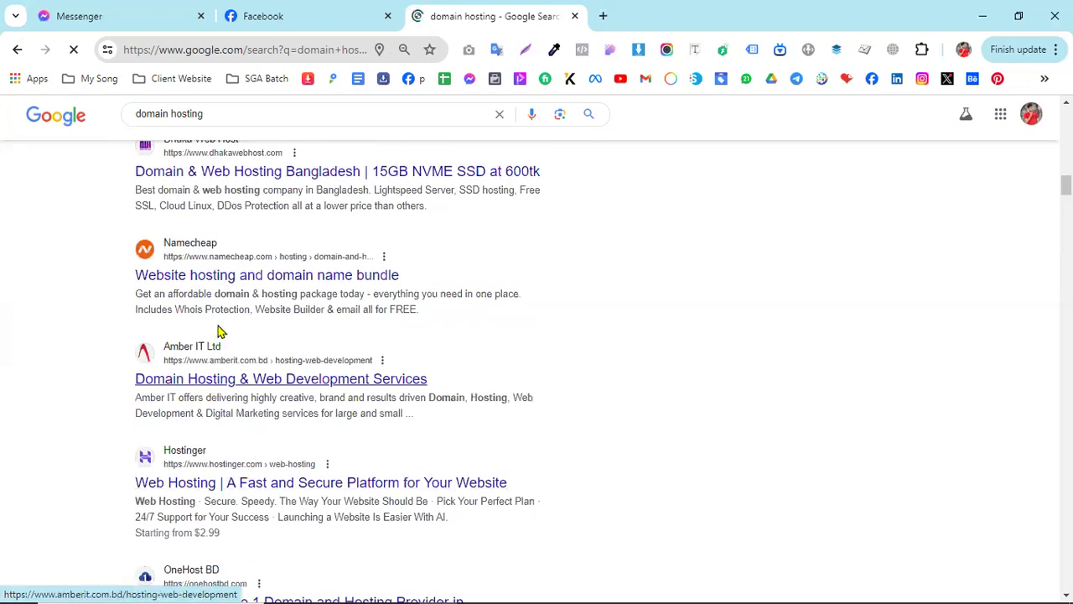
Go back to the sponsored Namecheap result and highlight its description text, including its sitelinks and the neighbouring ads in the review
scroll(290, 292, "up", 4)
scroll(222, 291, "up", 8)
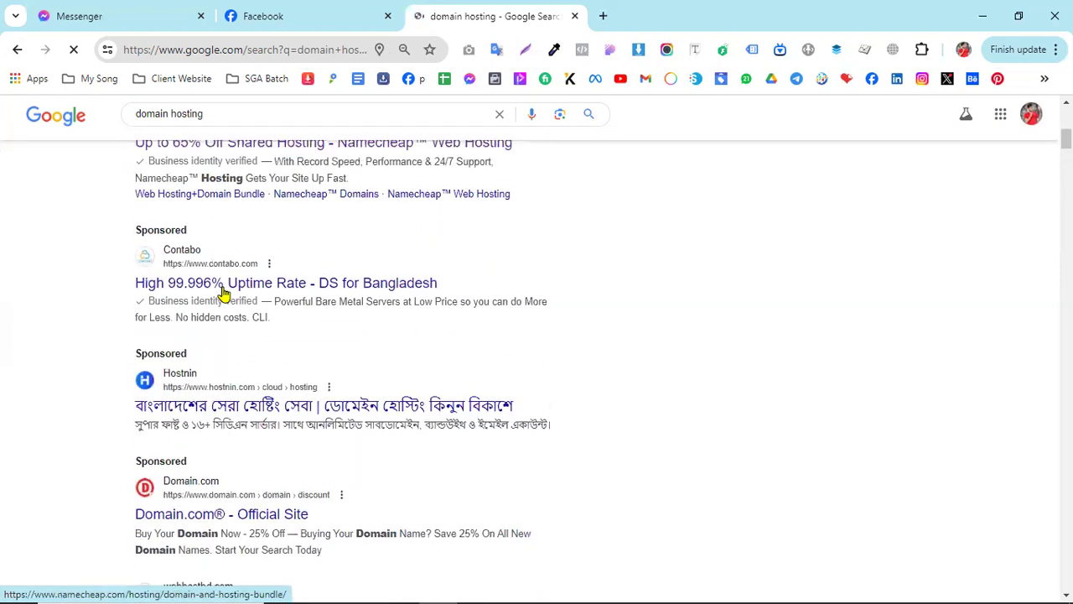
scroll(223, 294, "down", 4)
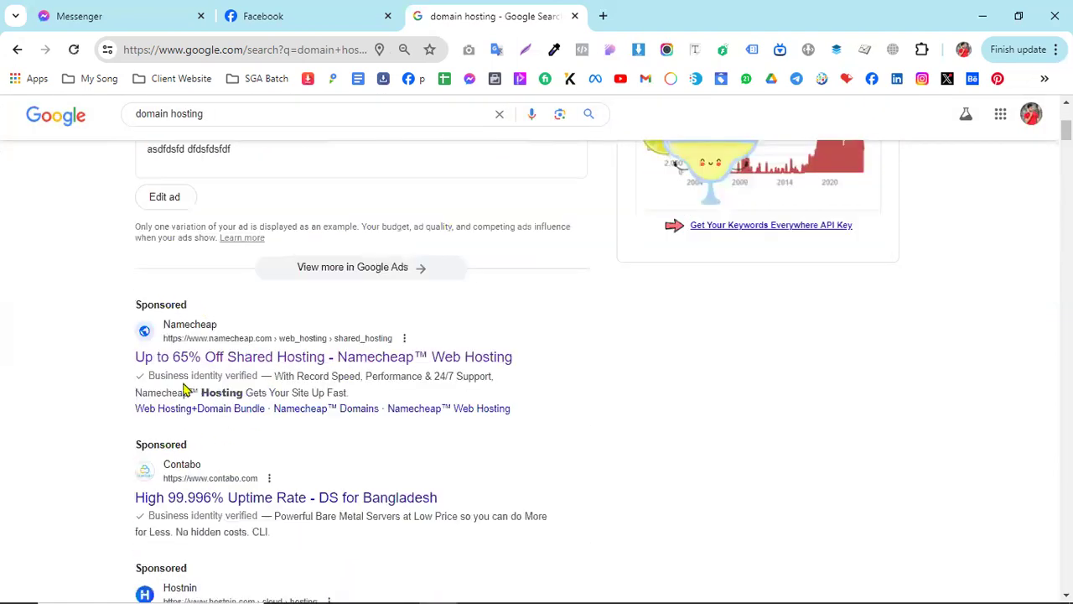
scroll(151, 276, "down", 1)
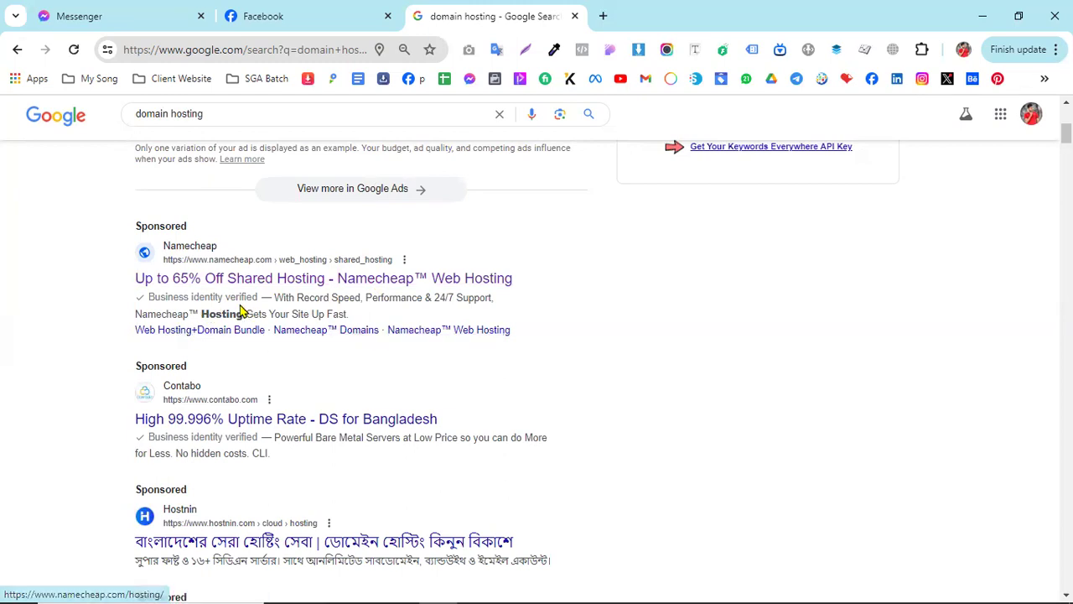
left_click_drag(151, 298, 280, 303)
left_click_drag(353, 298, 490, 311)
left_click(519, 301)
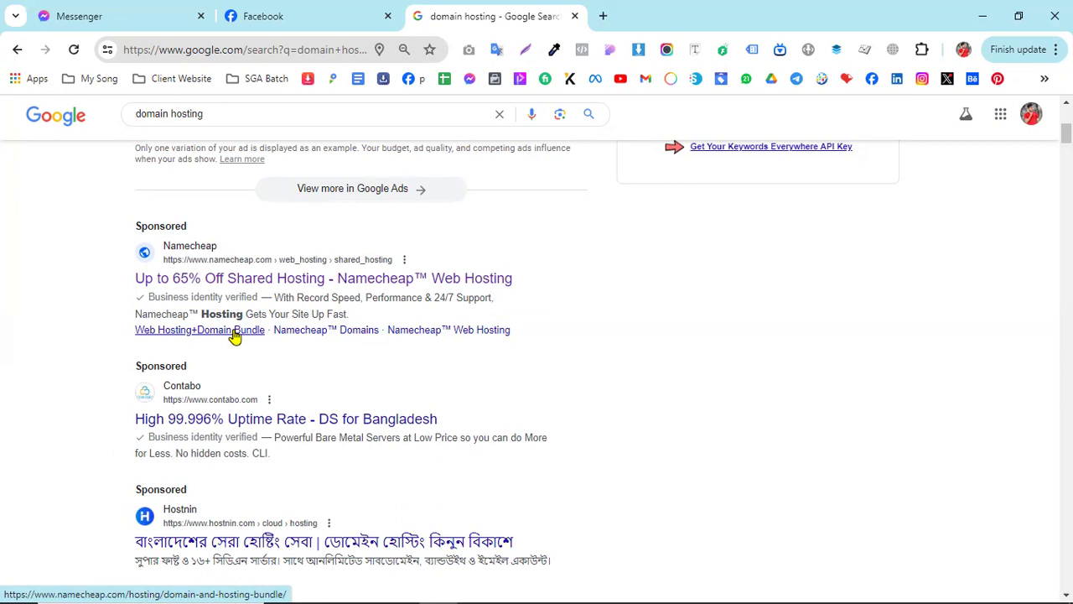
key("ctrl")
scroll(234, 336, "down", 2)
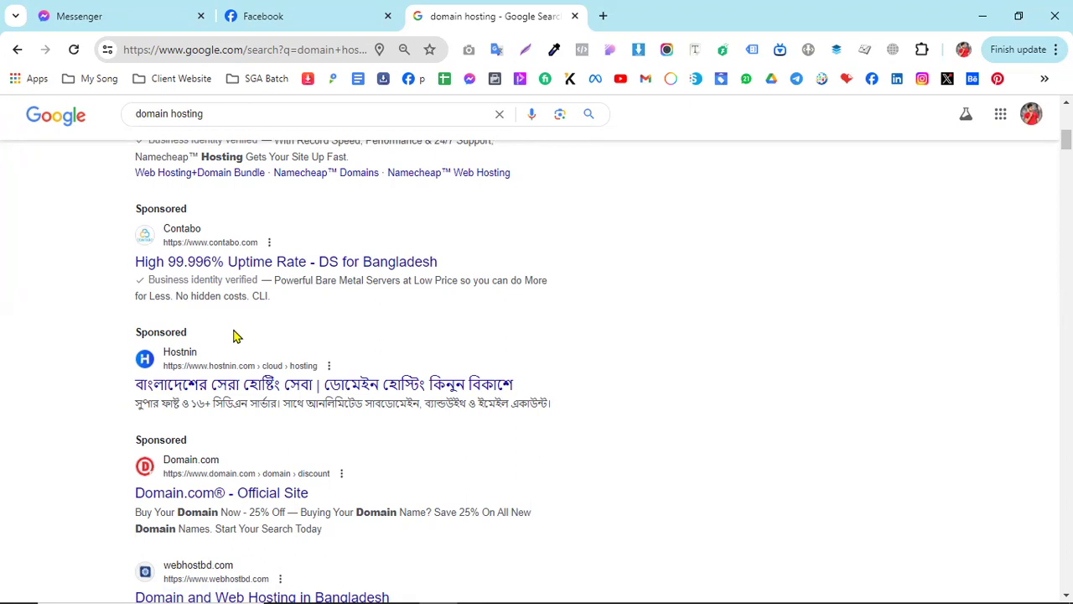
Open YouTube and prothomalo.com, each in its own new tab
left_click(603, 17)
left_click(620, 80)
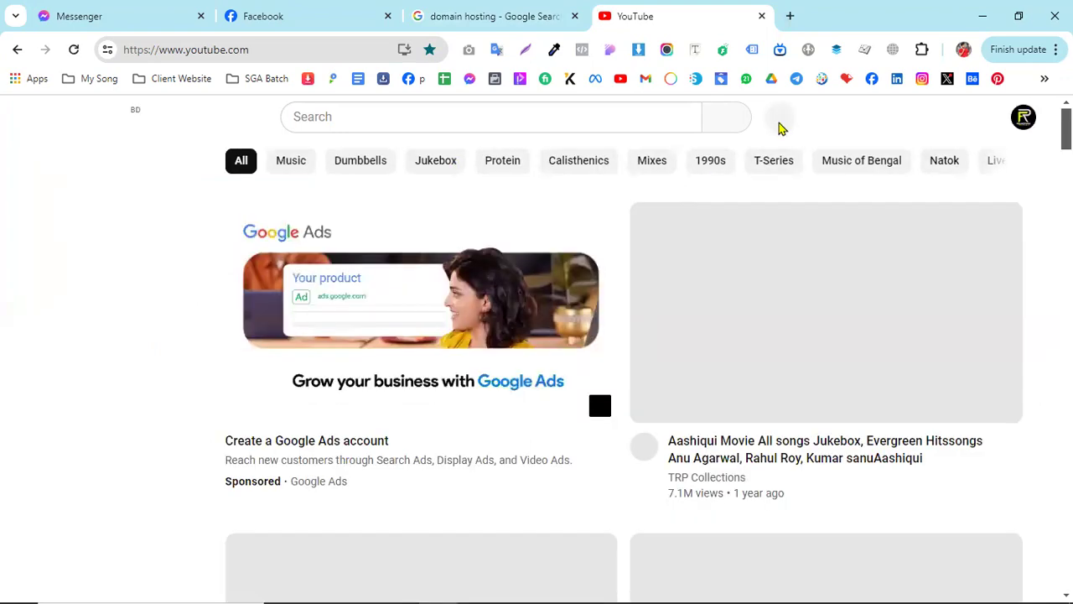
left_click(790, 16)
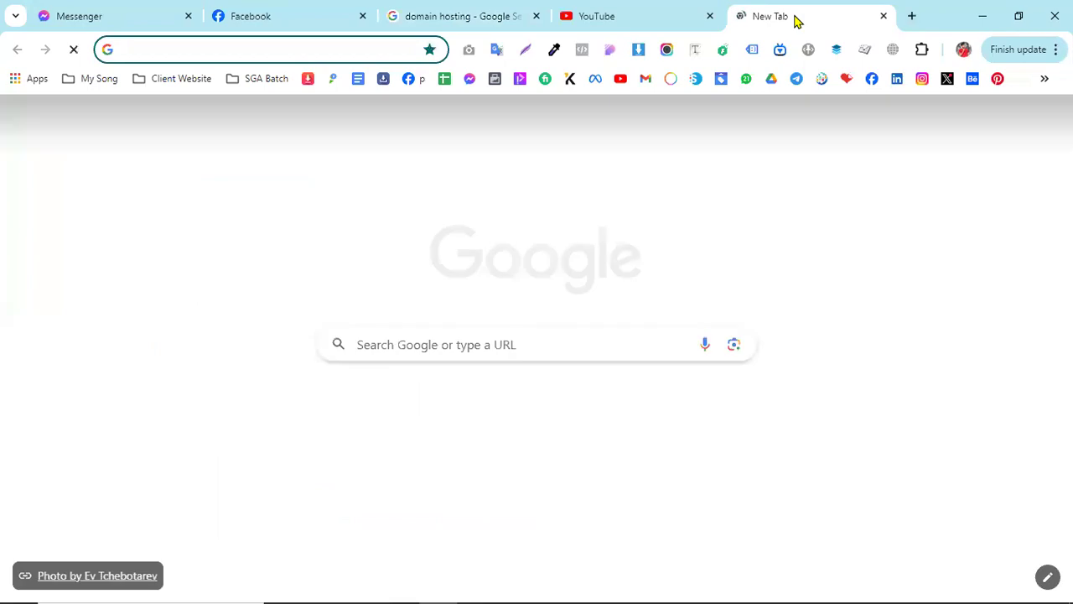
type("prothomalo.com")
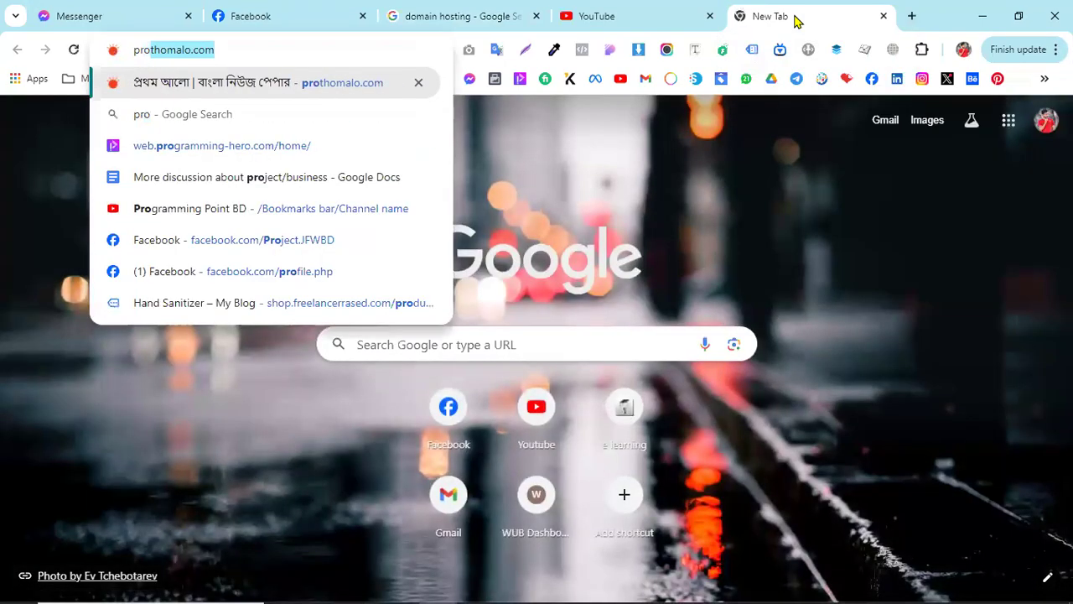
key("Return")
Switch back to YouTube and examine the sponsored Google Ads card and the rest of the home feed
left_click(624, 8)
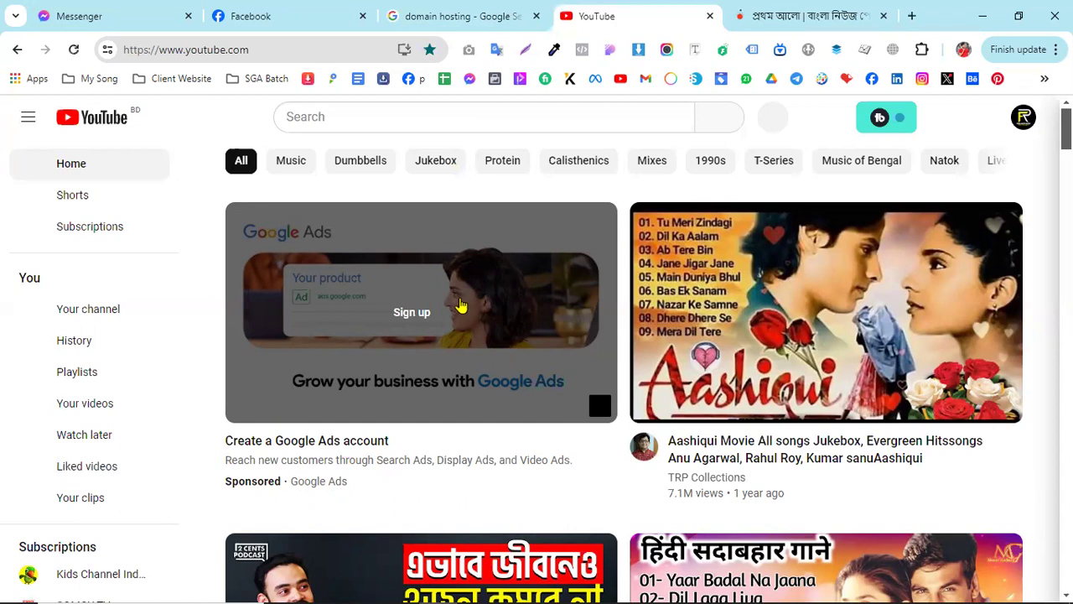
scroll(461, 305, "down", 3)
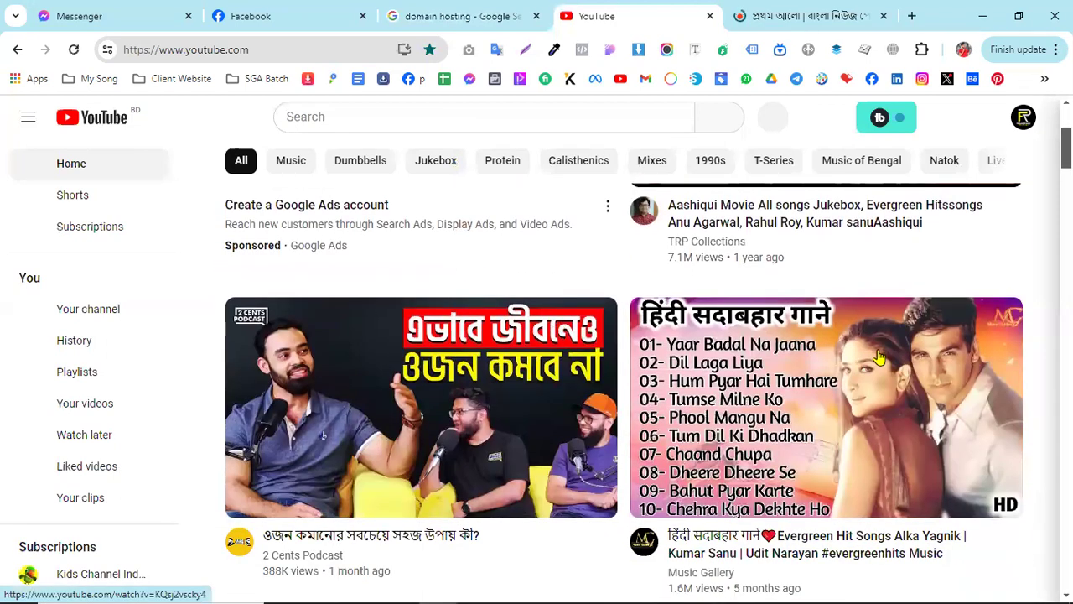
scroll(879, 359, "down", 4)
scroll(878, 359, "down", 8)
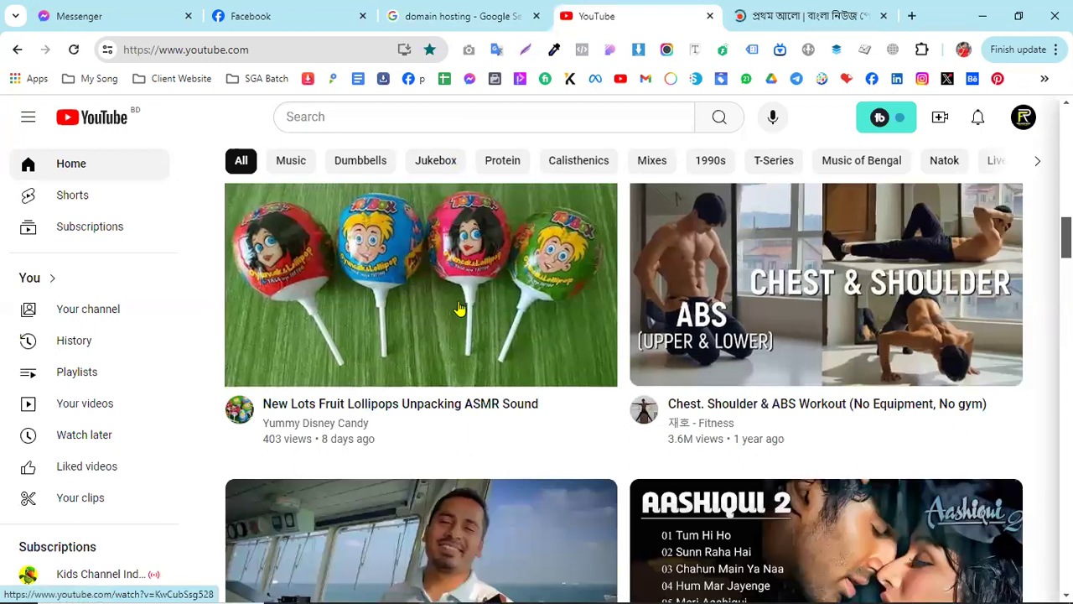
Open the video "New Lots Fruit Lollipops Unpacking ASMR Sound" and pause its Namecheap pre-roll ad
left_click(459, 309)
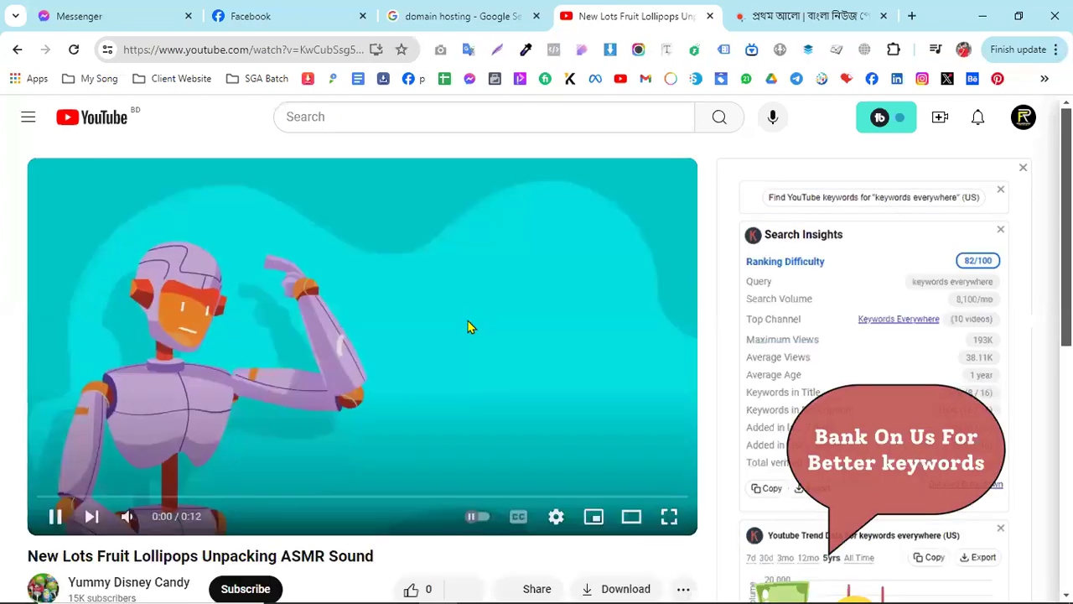
left_click(52, 513)
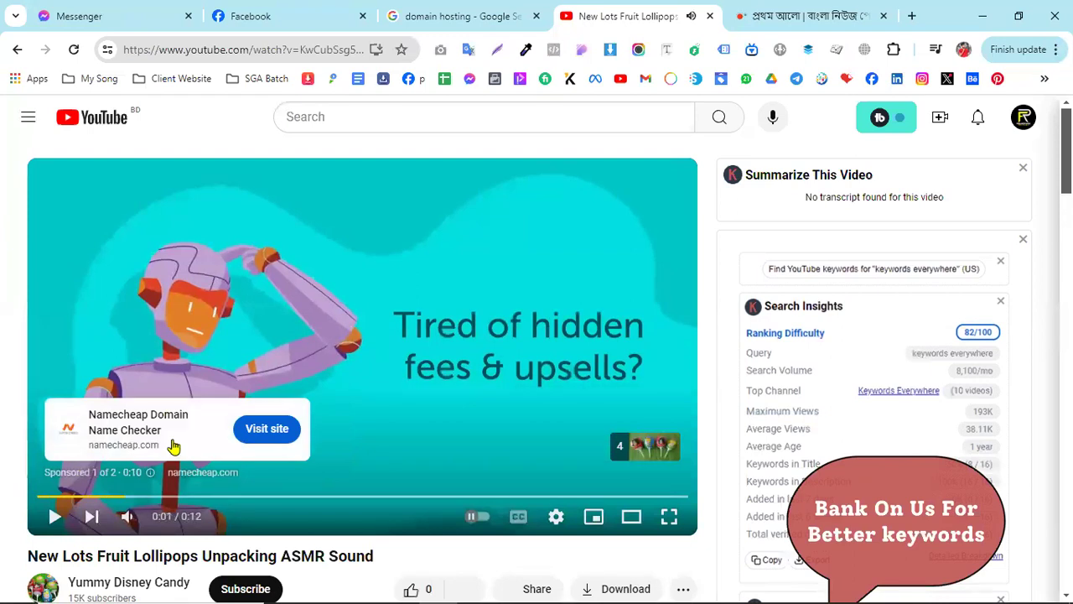
scroll(172, 446, "down", 1)
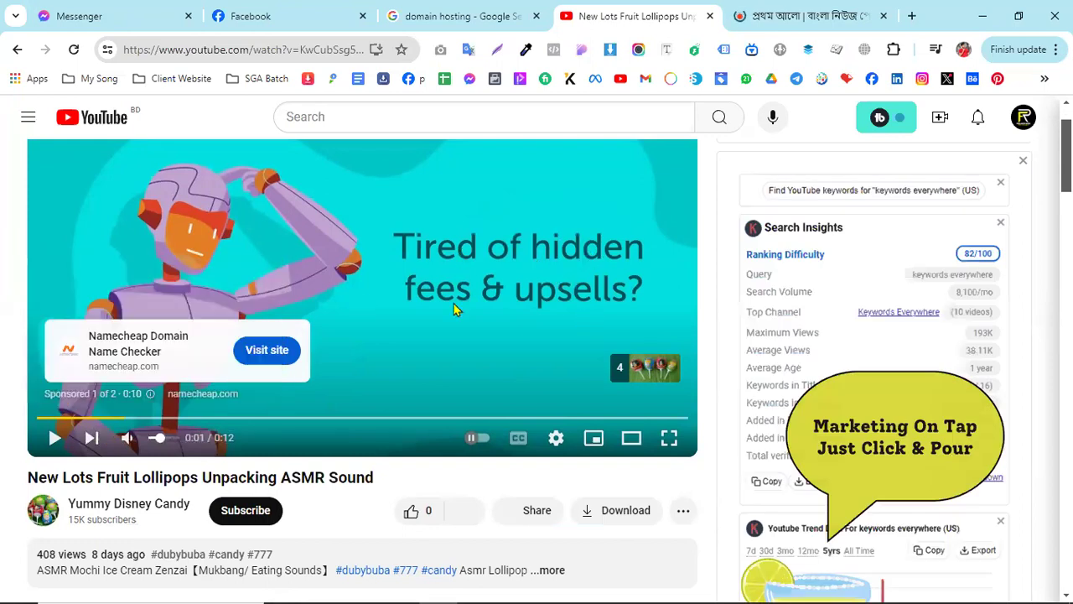
Resume the Namecheap pre-roll ad until its skip option is available, pause it again, and look over the video page
scroll(304, 392, "up", 1)
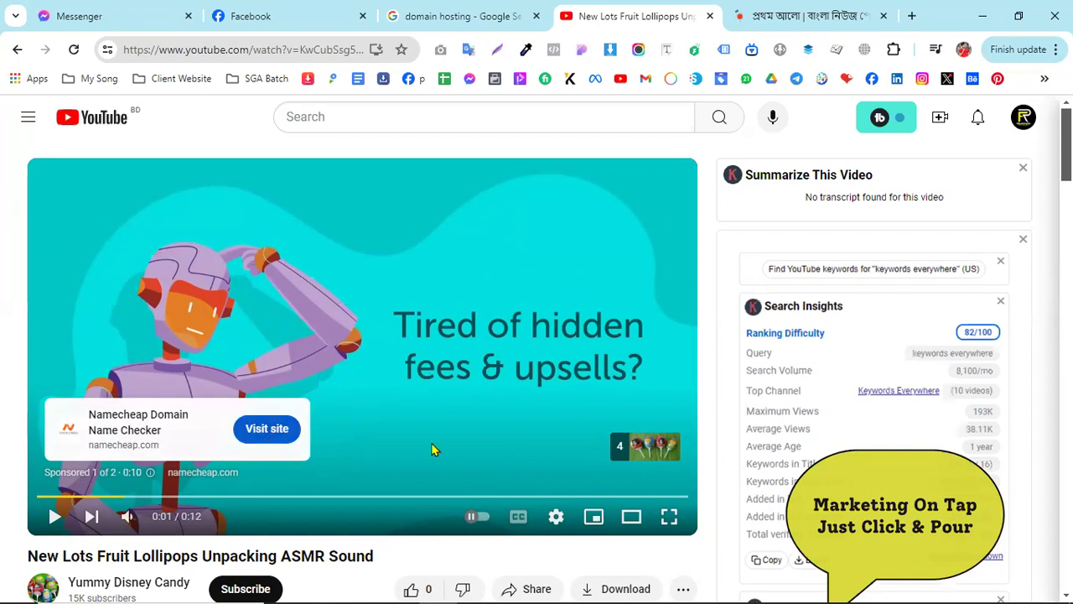
left_click(54, 516)
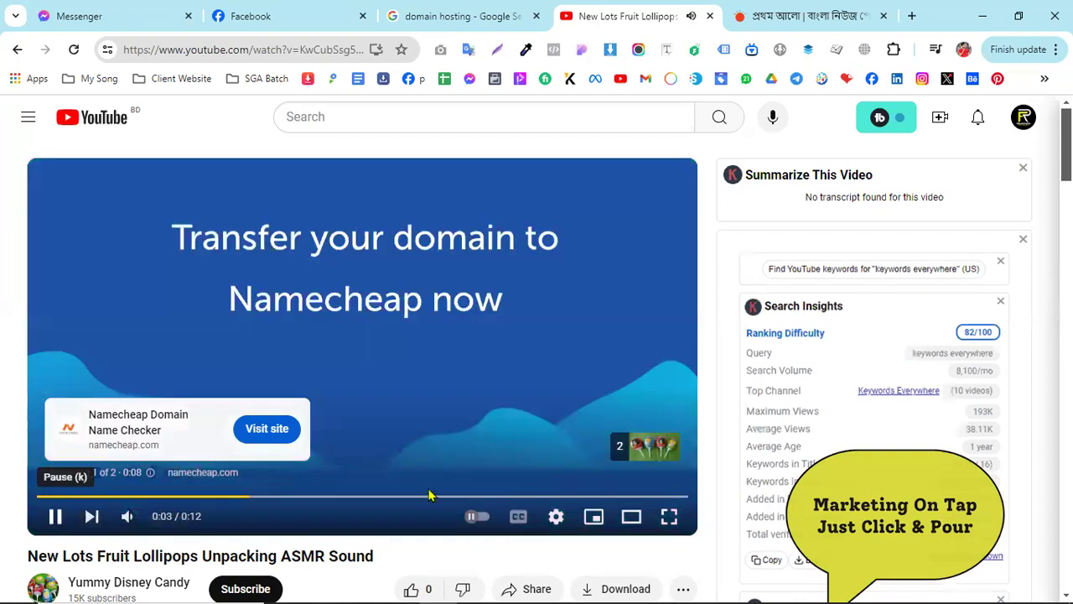
left_click(54, 516)
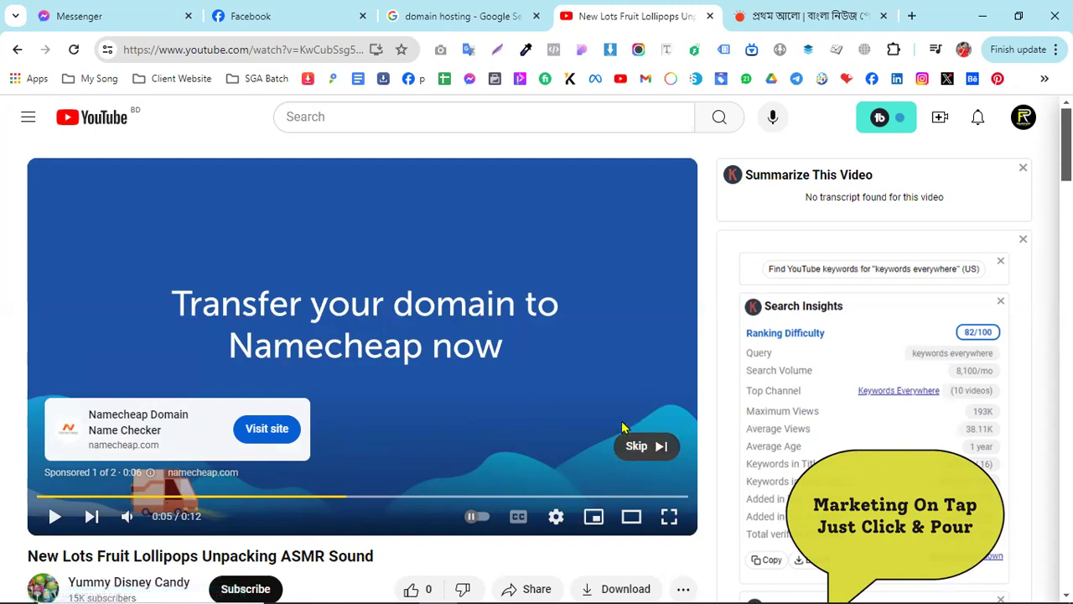
scroll(654, 457, "down", 1)
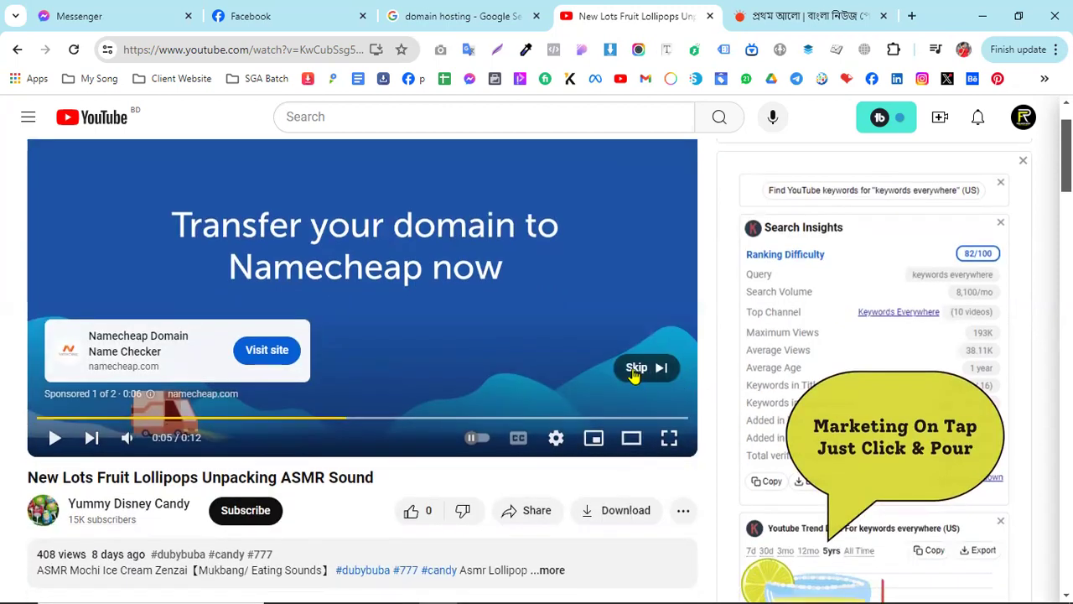
scroll(838, 384, "down", 3)
scroll(822, 401, "down", 3)
scroll(713, 394, "up", 7)
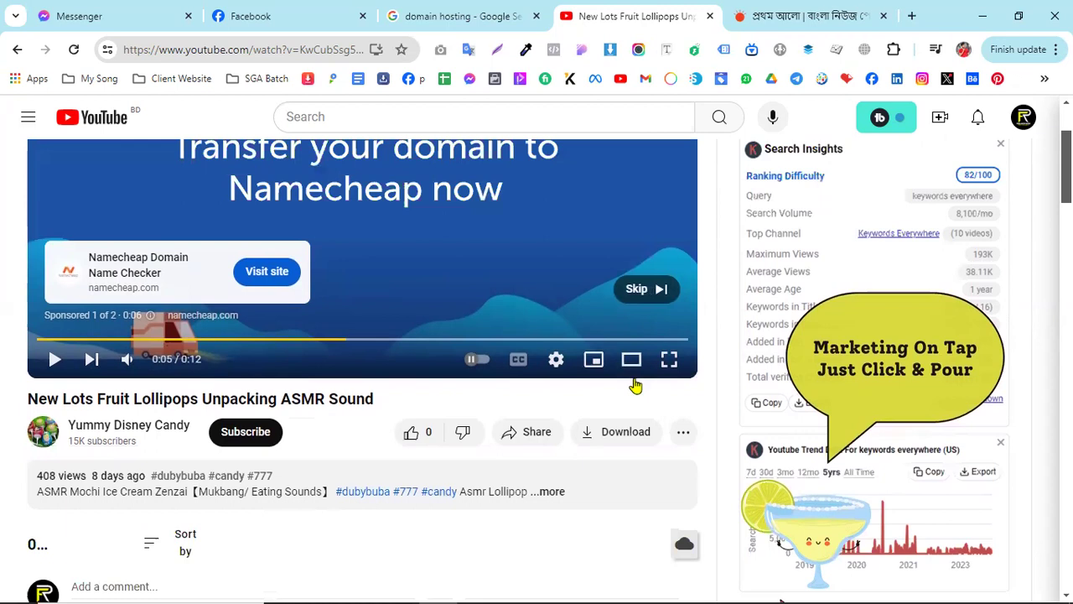
Switch to the prothomalo.com page, decline its news alert request, and dismiss the Google sign-in prompt
left_click(742, 18)
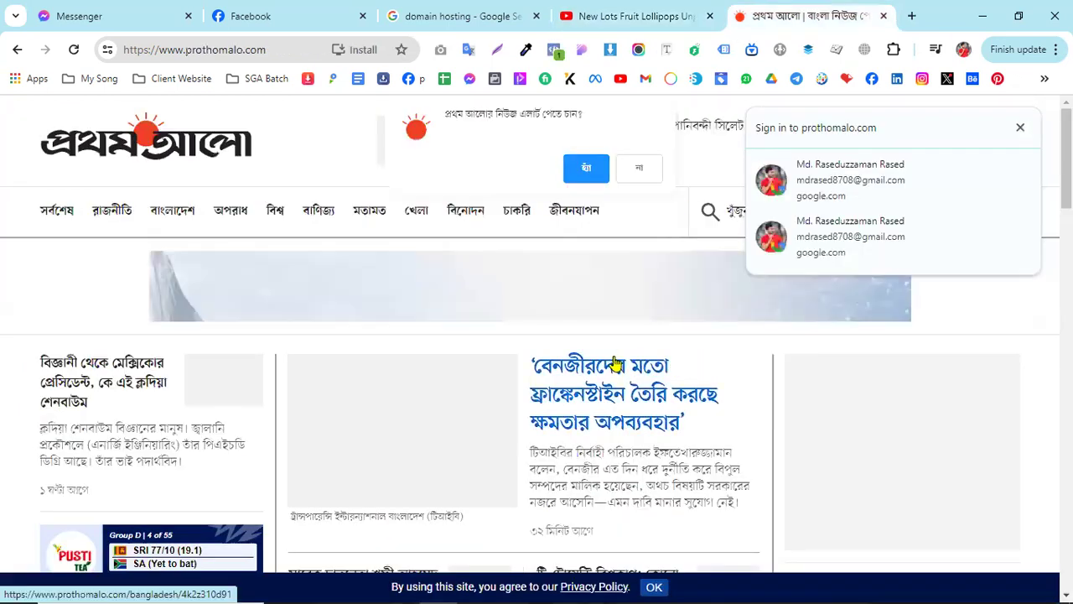
left_click(640, 168)
left_click(1020, 127)
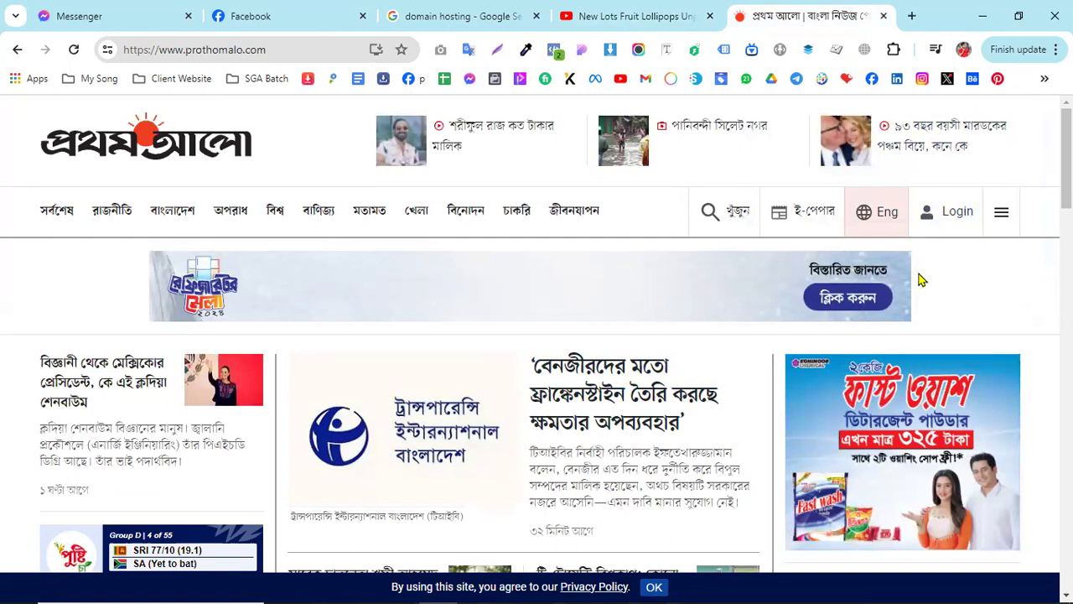
Examine the display ads on the prothomalo.com home page from the top banner down to the Modlily ad
scroll(612, 289, "down", 3)
scroll(838, 290, "up", 2)
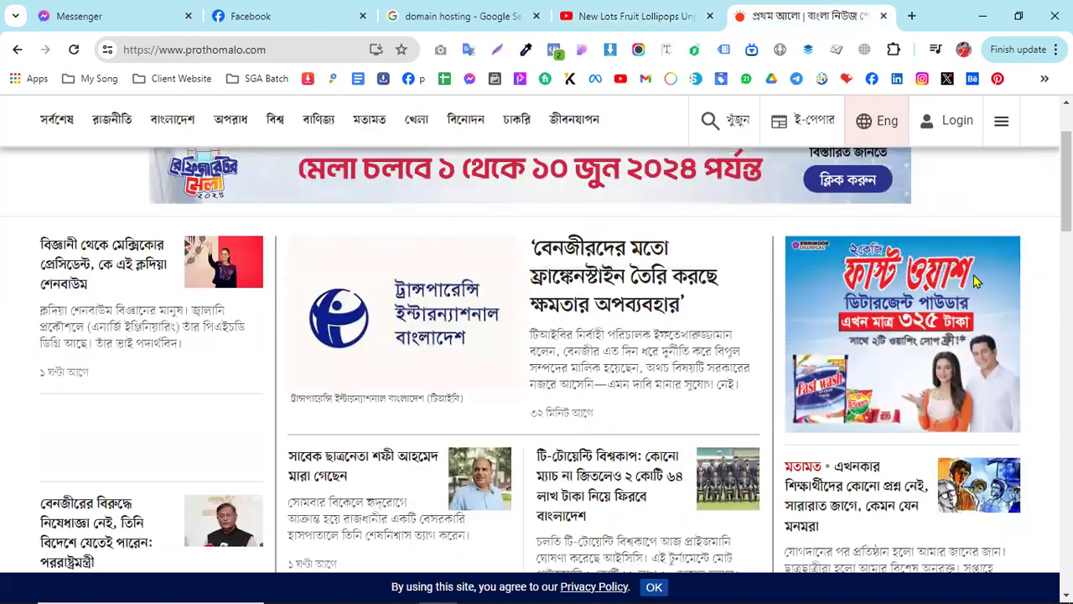
scroll(802, 294, "down", 3)
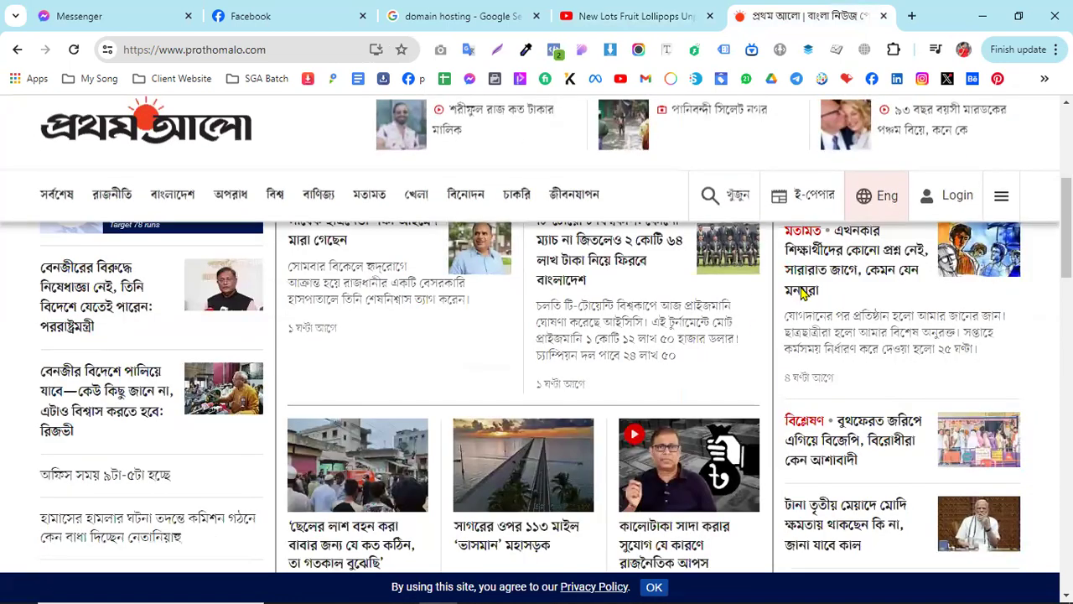
scroll(802, 292, "down", 5)
scroll(839, 295, "down", 3)
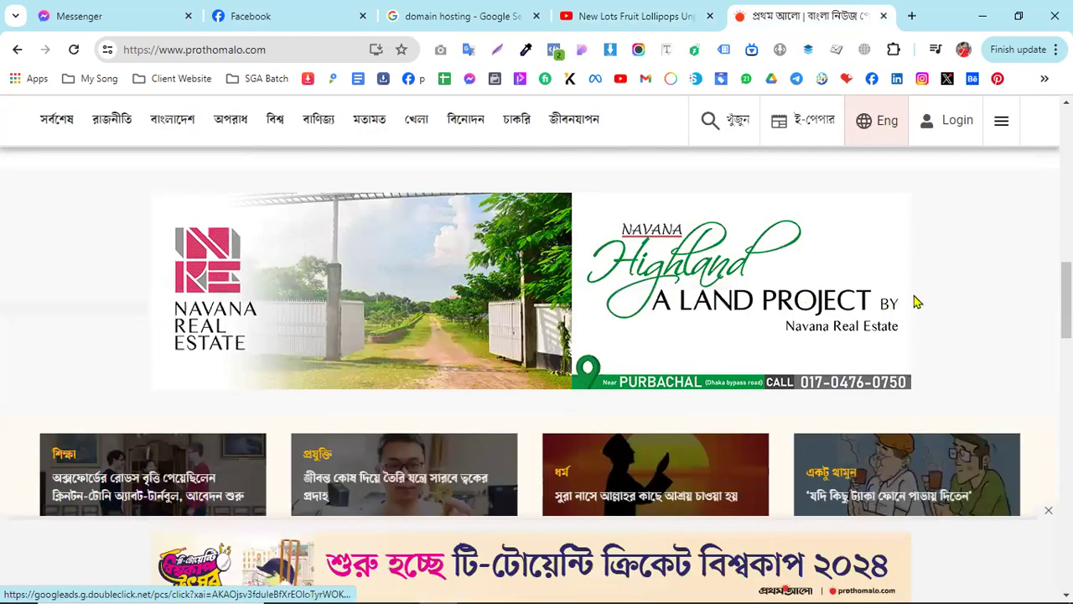
scroll(914, 300, "up", 1)
scroll(905, 303, "down", 4)
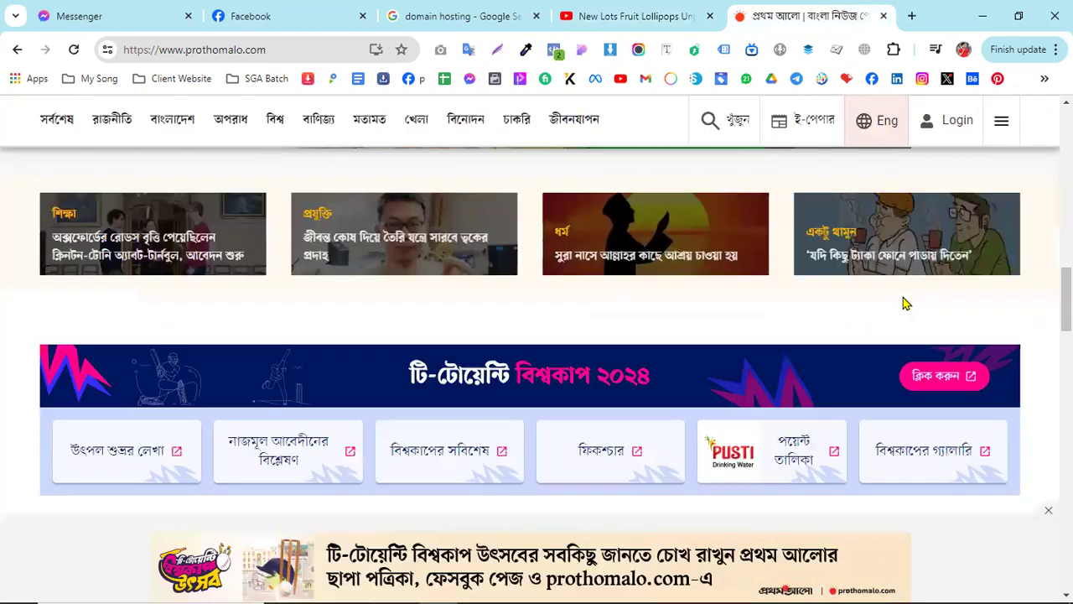
scroll(905, 304, "down", 2)
scroll(906, 303, "down", 5)
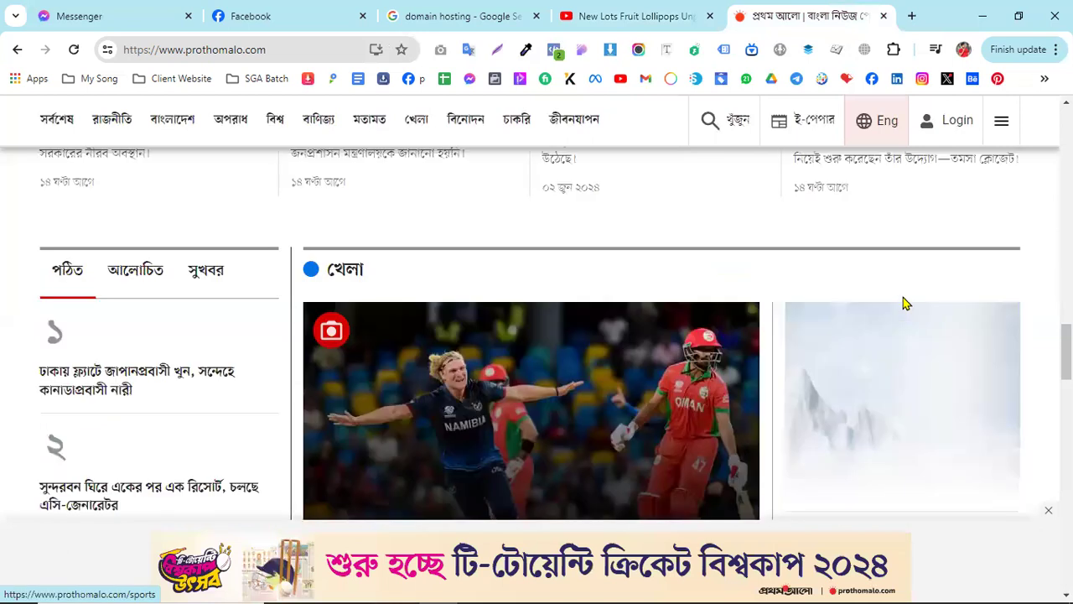
scroll(905, 304, "down", 5)
scroll(905, 304, "down", 5)
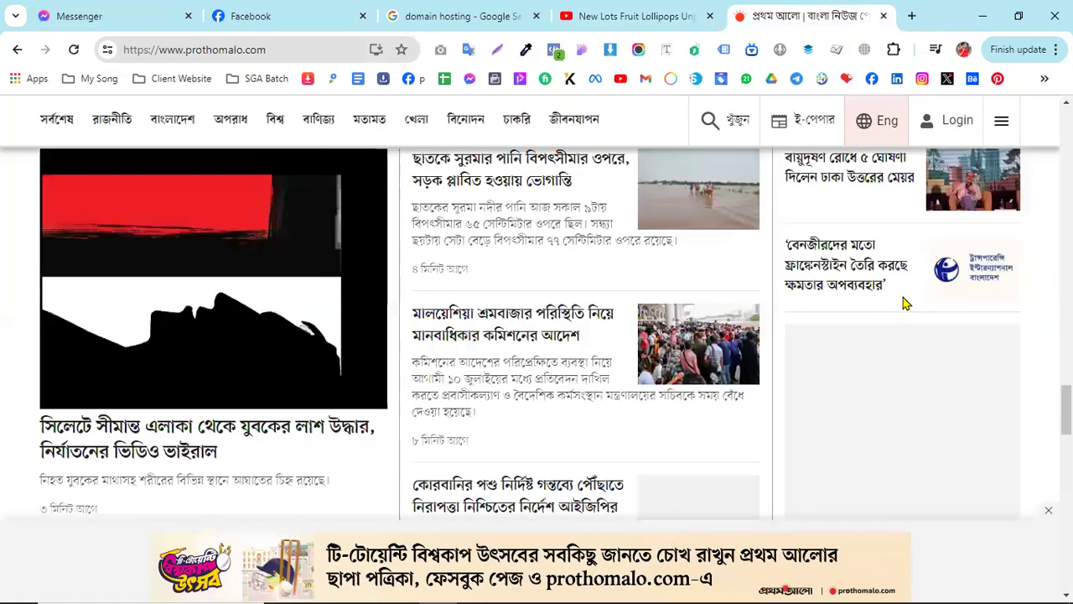
scroll(905, 303, "down", 5)
scroll(905, 303, "down", 4)
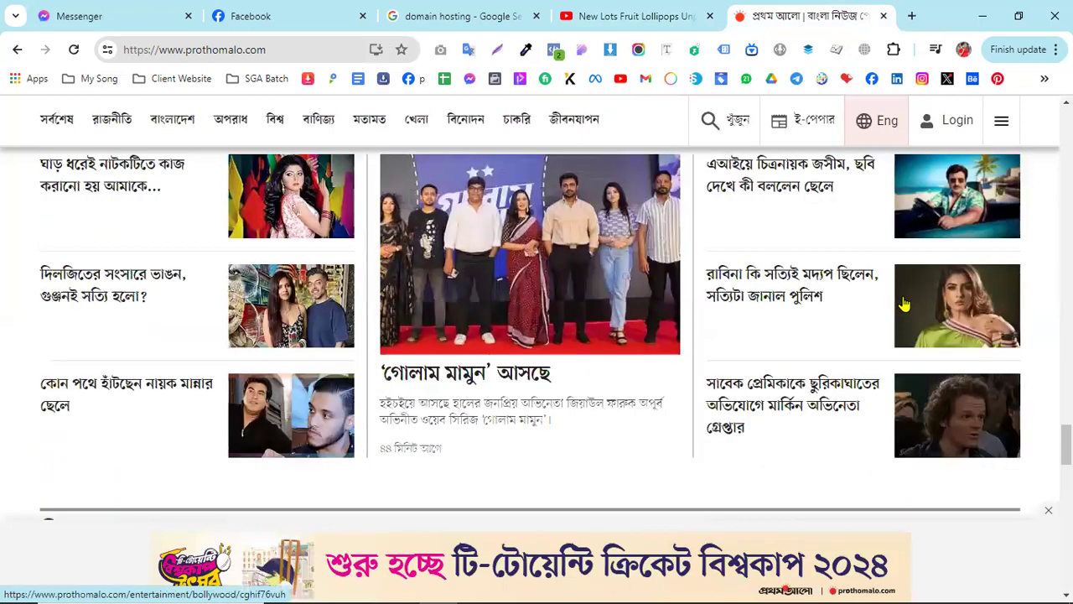
scroll(905, 303, "down", 5)
scroll(906, 303, "down", 5)
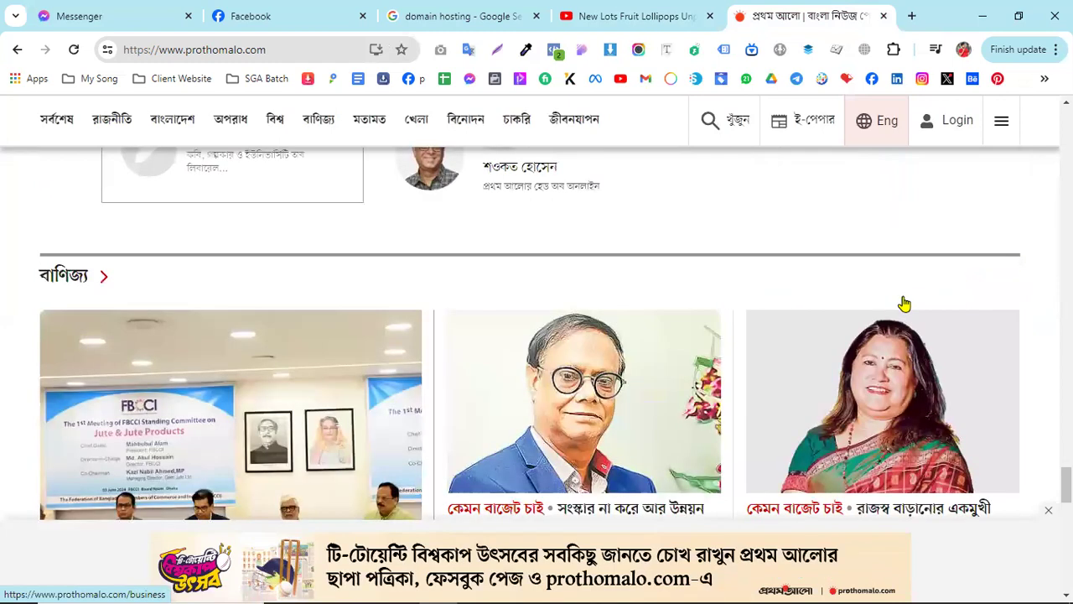
scroll(904, 303, "down", 5)
scroll(540, 294, "up", 3)
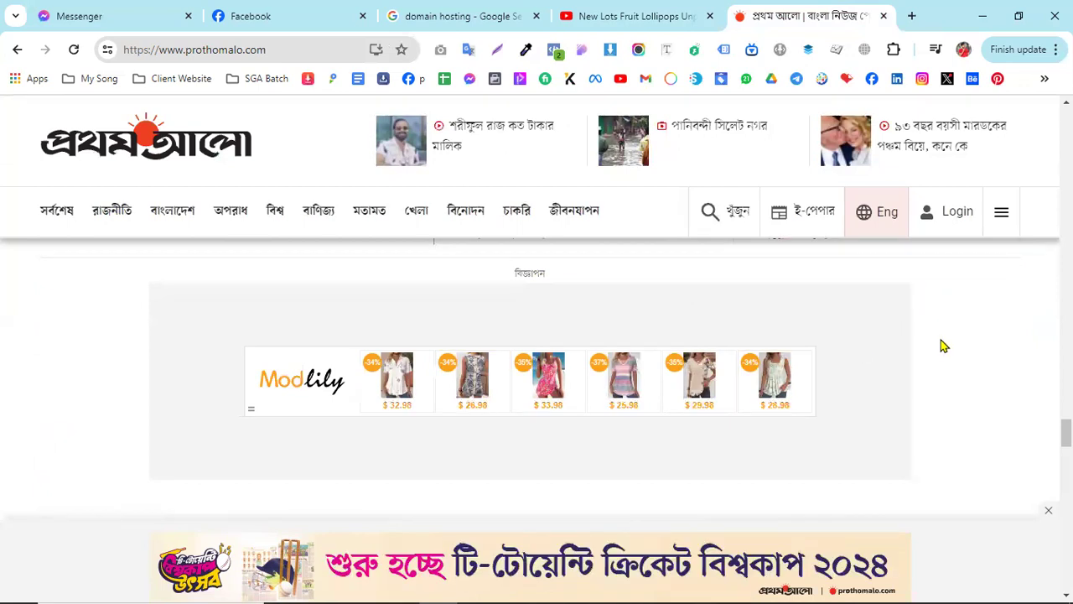
Check the rest of the prothomalo.com home page for ads down to the footer, and return to the Modlily ad
scroll(942, 346, "down", 5)
scroll(942, 346, "down", 5)
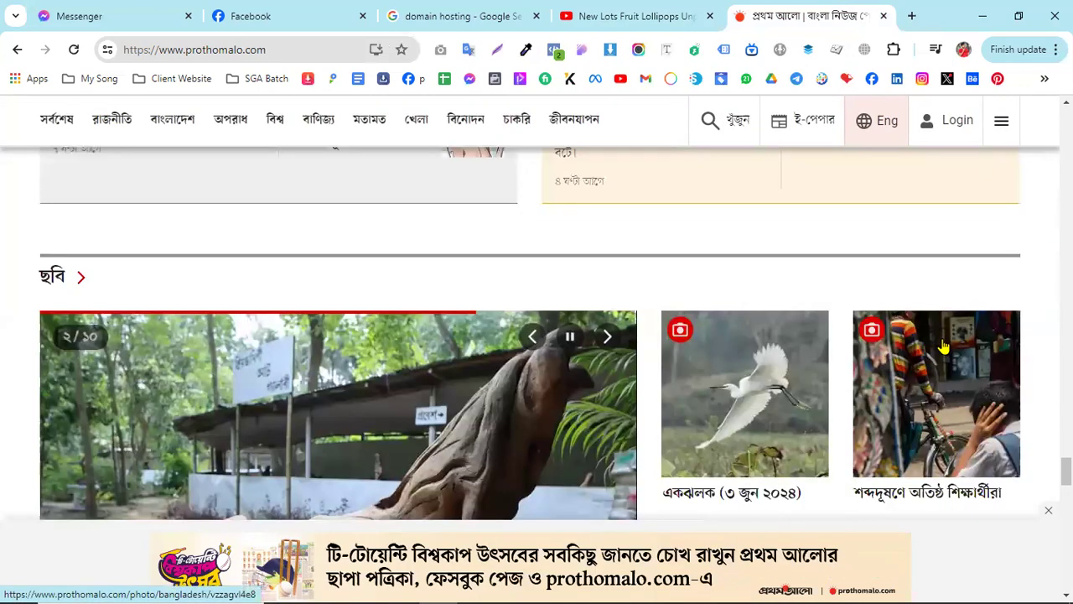
scroll(942, 346, "down", 5)
scroll(942, 345, "down", 5)
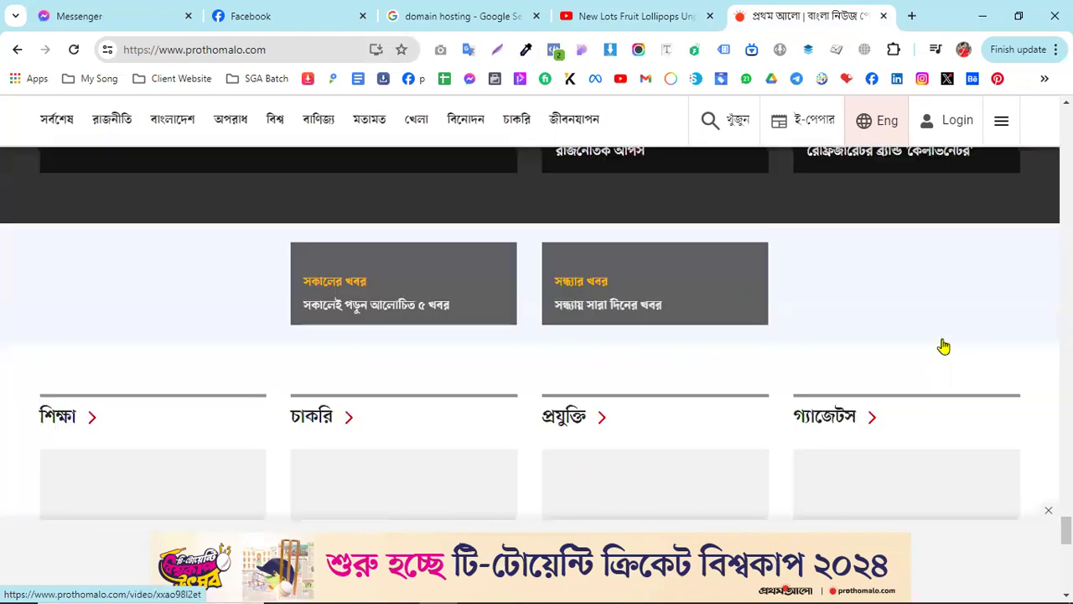
scroll(942, 345, "down", 5)
scroll(942, 345, "down", 5)
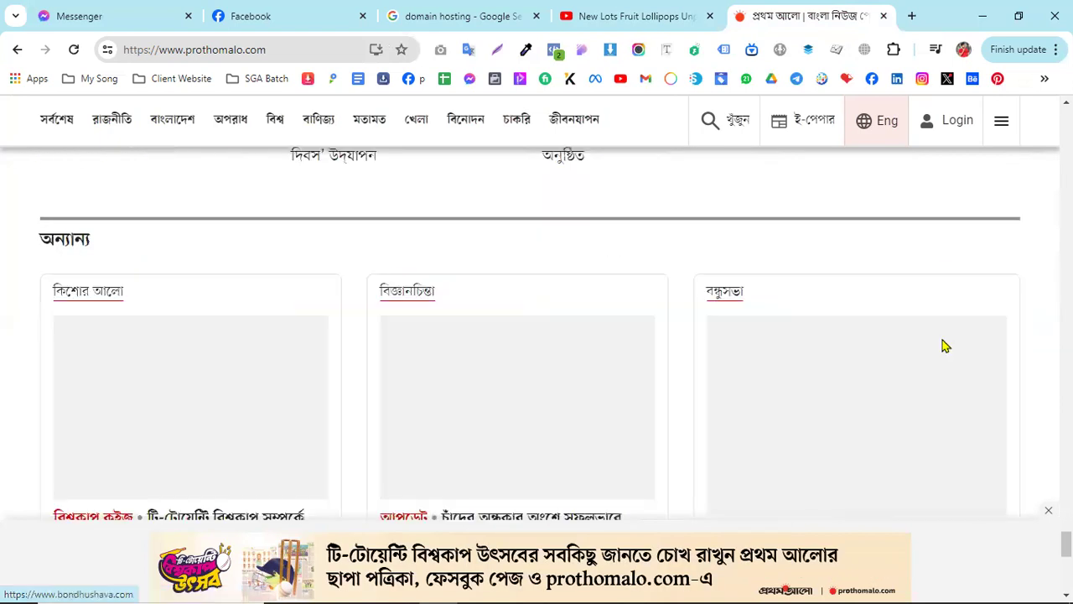
scroll(942, 345, "down", 5)
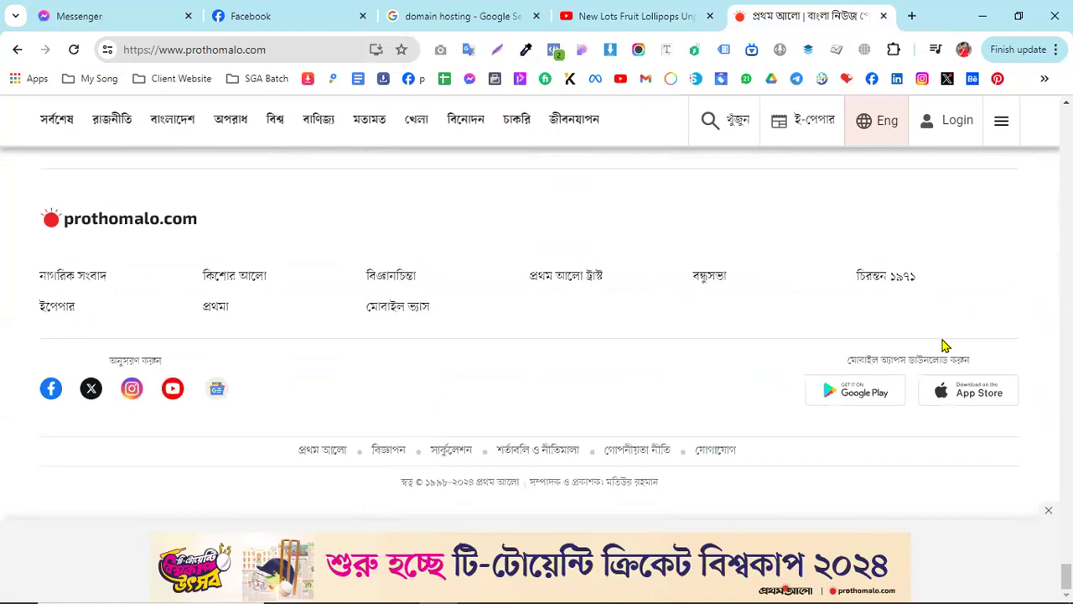
scroll(942, 346, "up", 8)
scroll(942, 346, "up", 10)
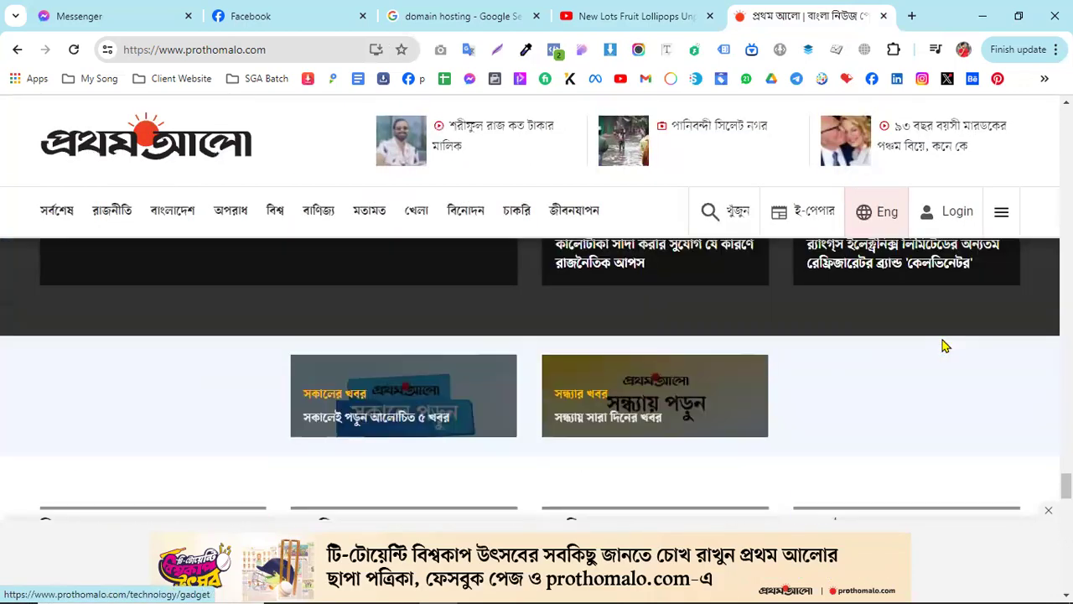
scroll(683, 416, "down", 3)
scroll(861, 372, "up", 10)
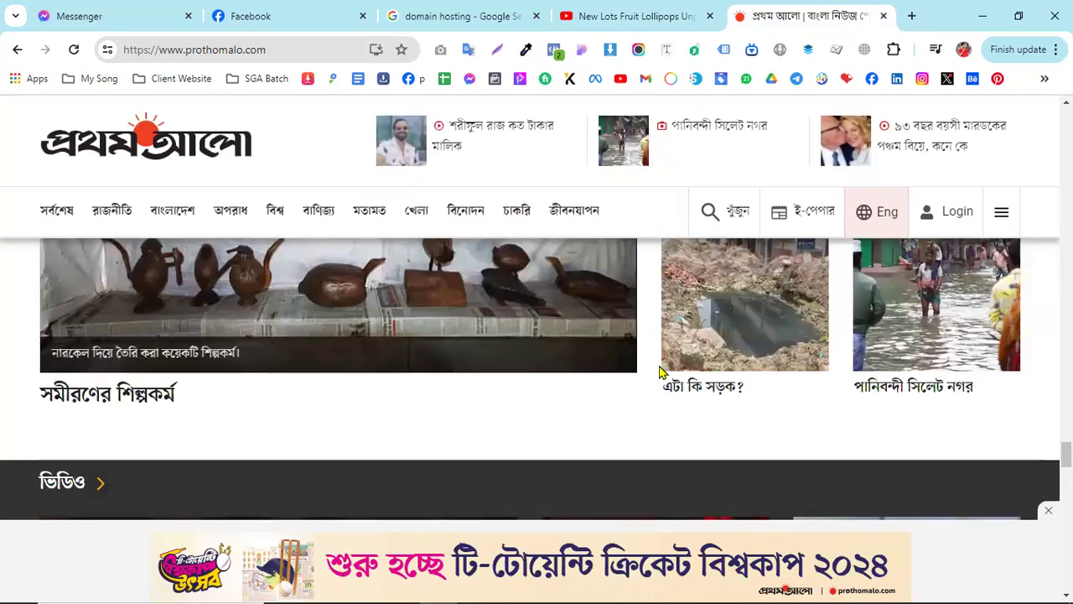
scroll(656, 375, "up", 5)
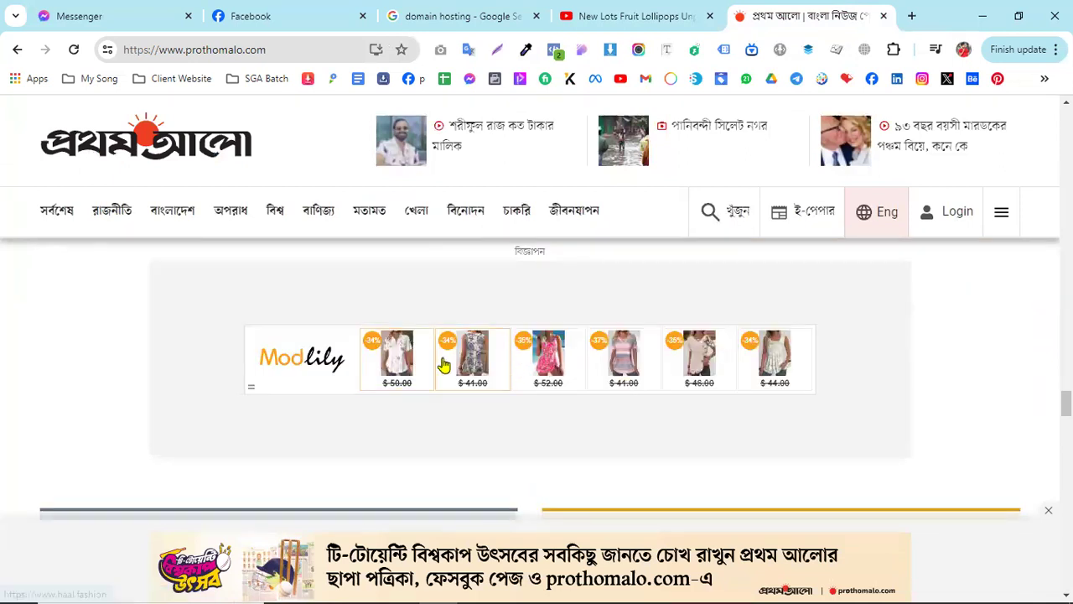
scroll(634, 314, "up", 2)
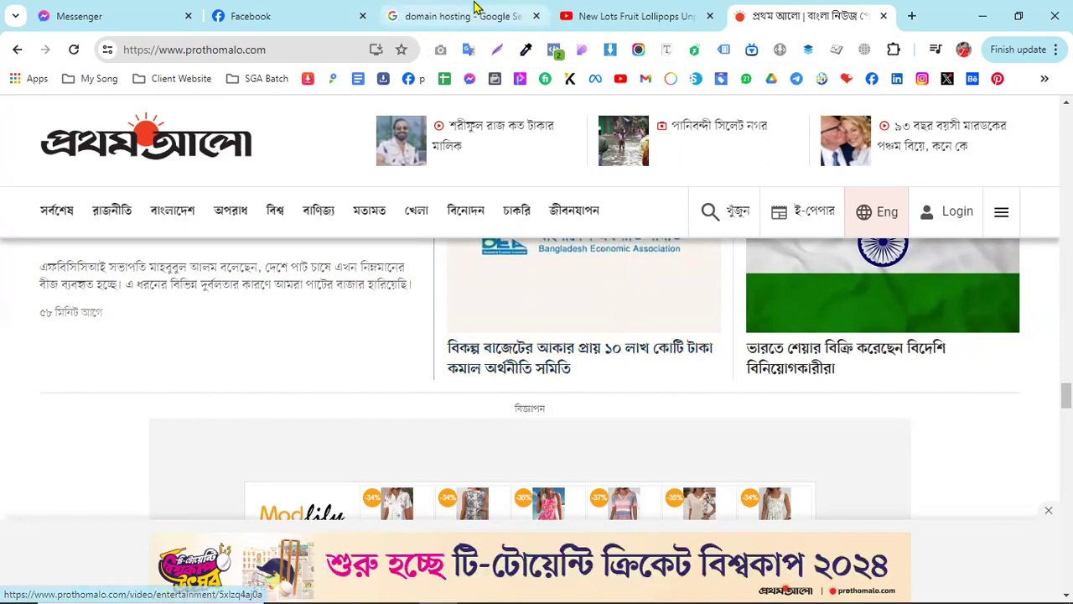
Close the YouTube and prothomalo.com tabs and open a new browser tab
left_click(710, 17)
key("ctrl+t")
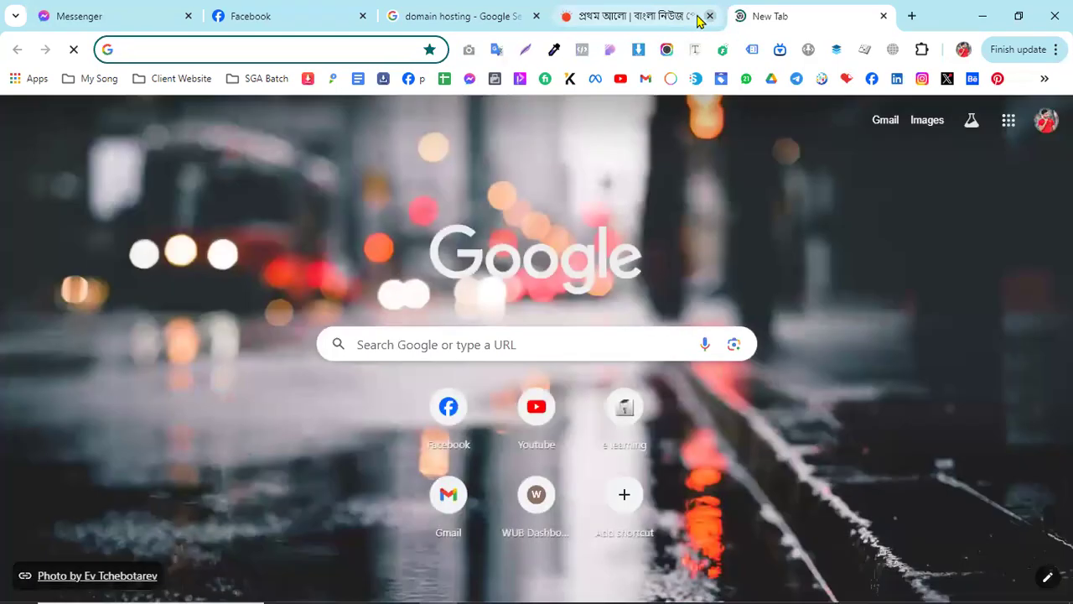
left_click(710, 16)
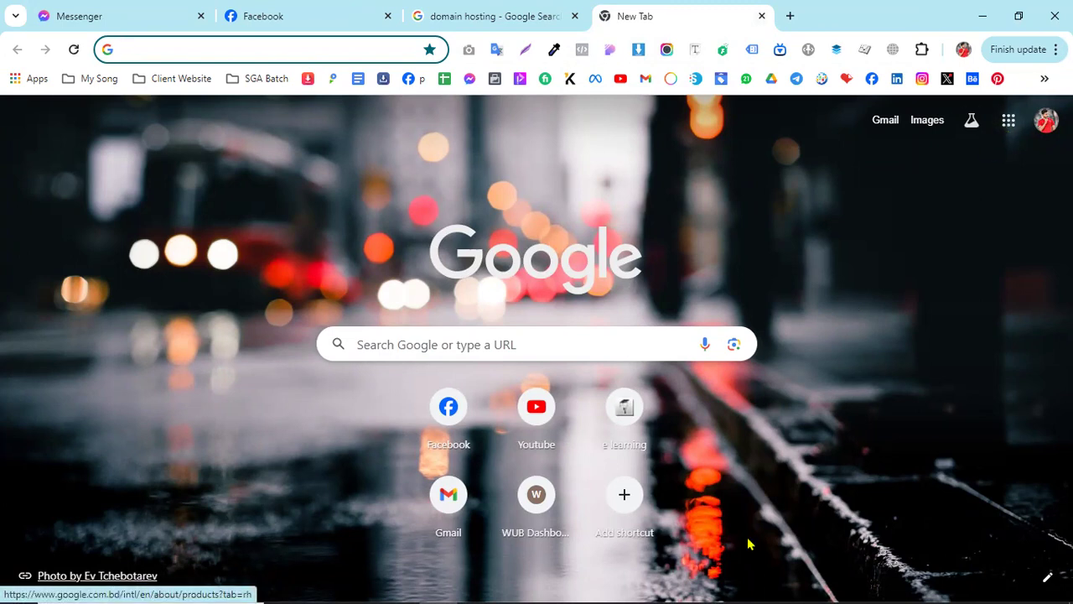
Open Google Docs from the Google apps list and create a blank document
mouse_move(670, 601)
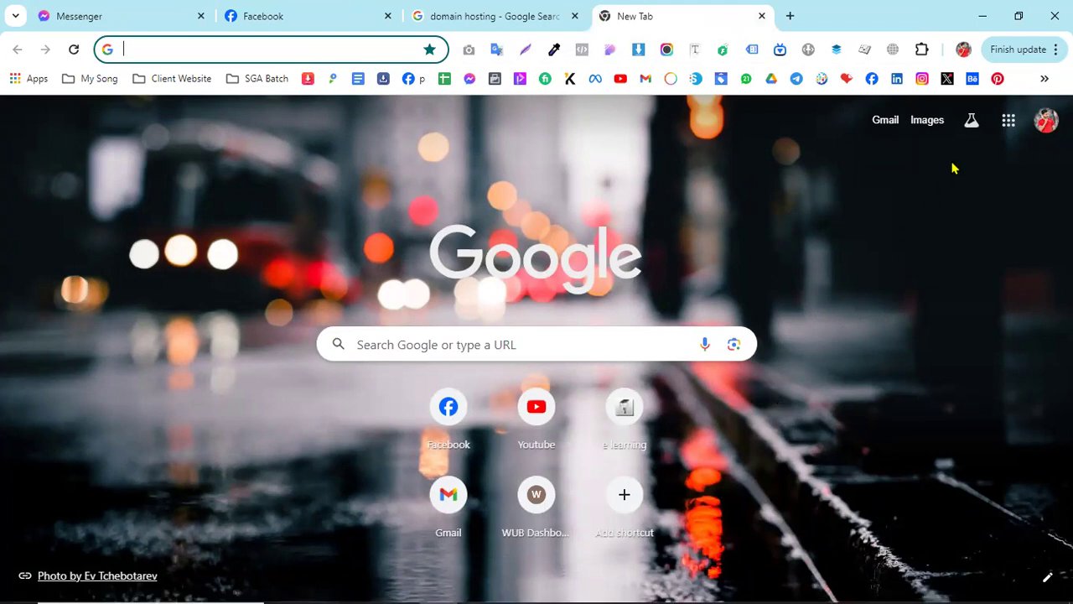
left_click(1008, 122)
scroll(956, 368, "down", 2)
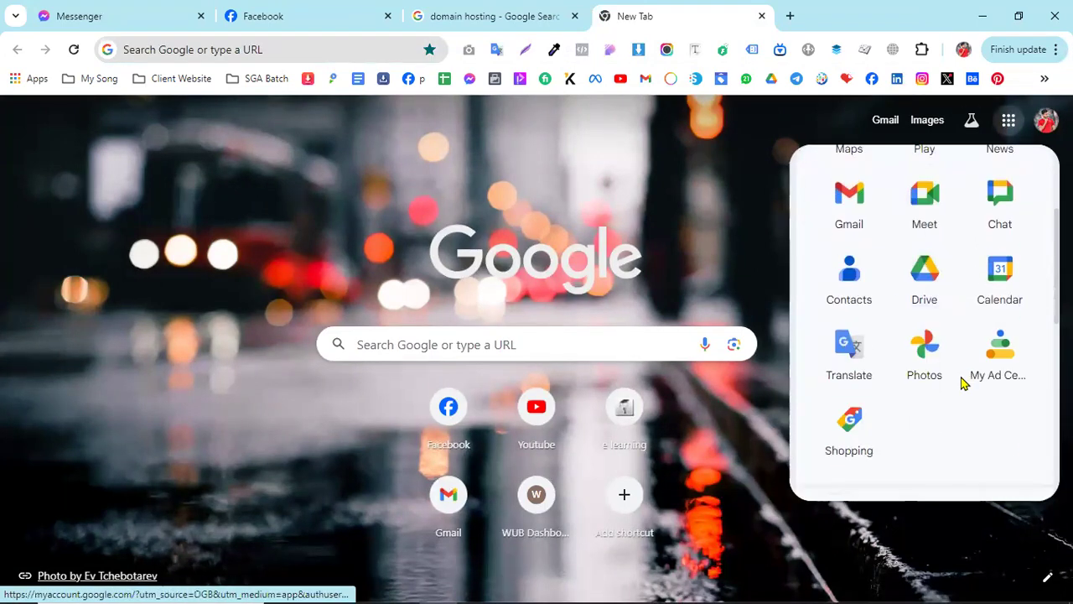
scroll(956, 378, "down", 3)
left_click(929, 390)
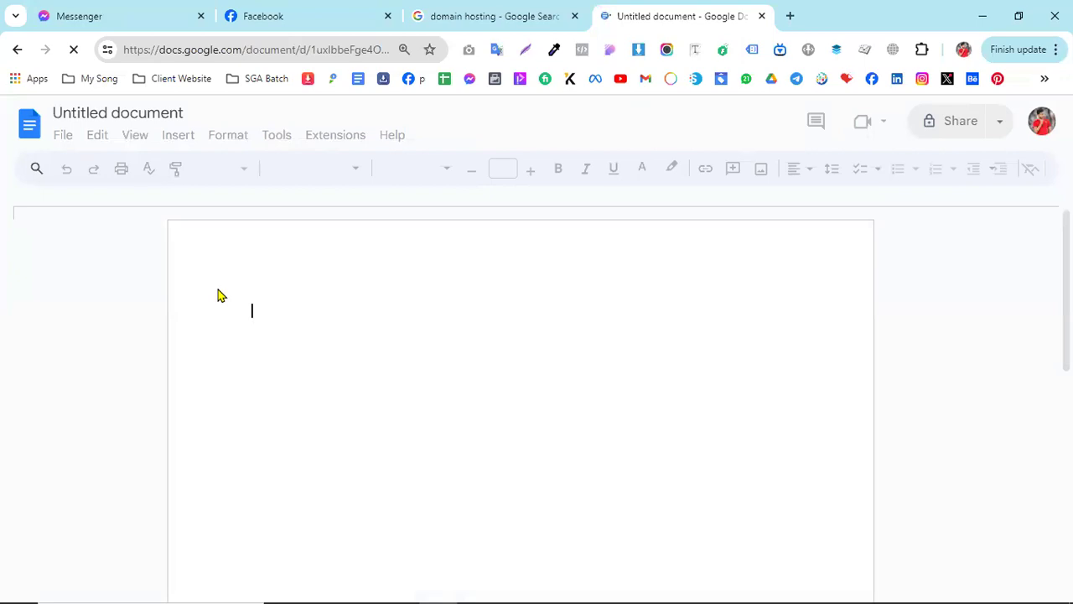
Set the font size to 15 and write "Google Ads Account Access" as the first line
left_click(532, 167)
left_click(532, 167)
left_click(532, 167)
left_click(533, 167)
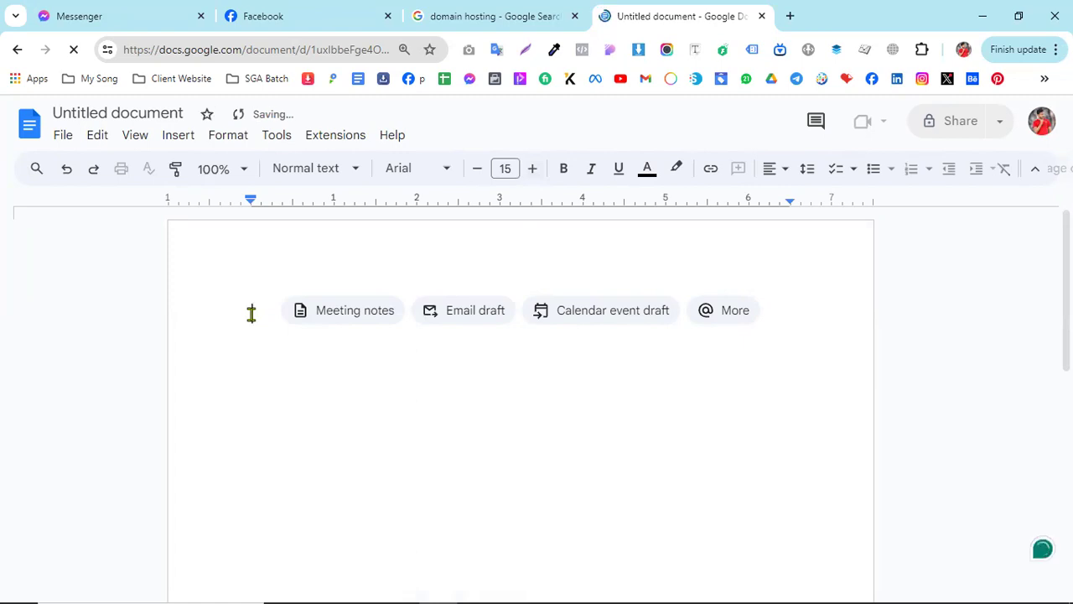
type("Google Ads Account")
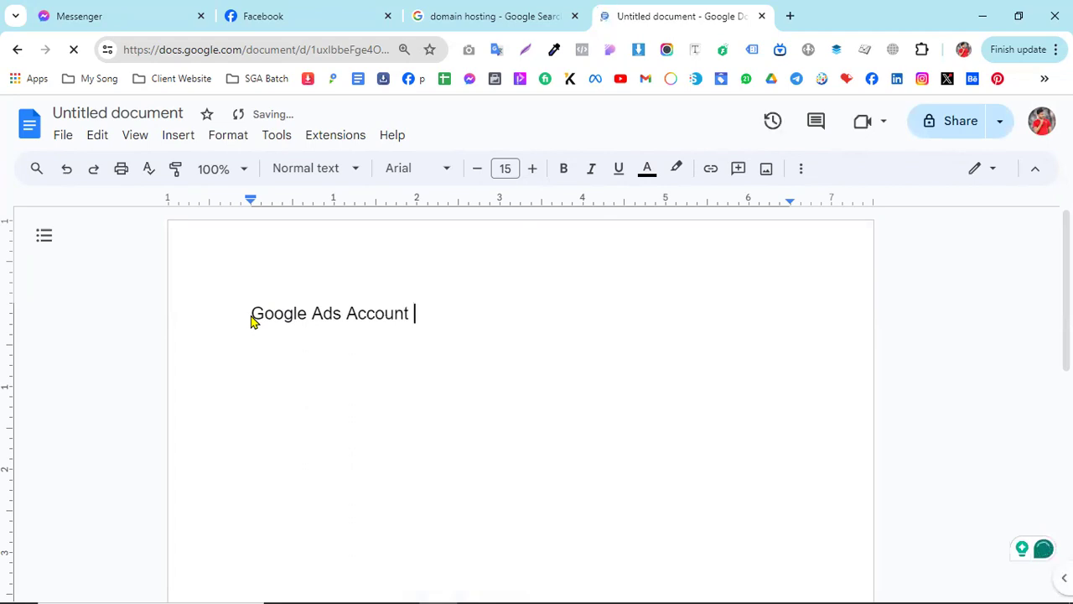
key("BackSpace")
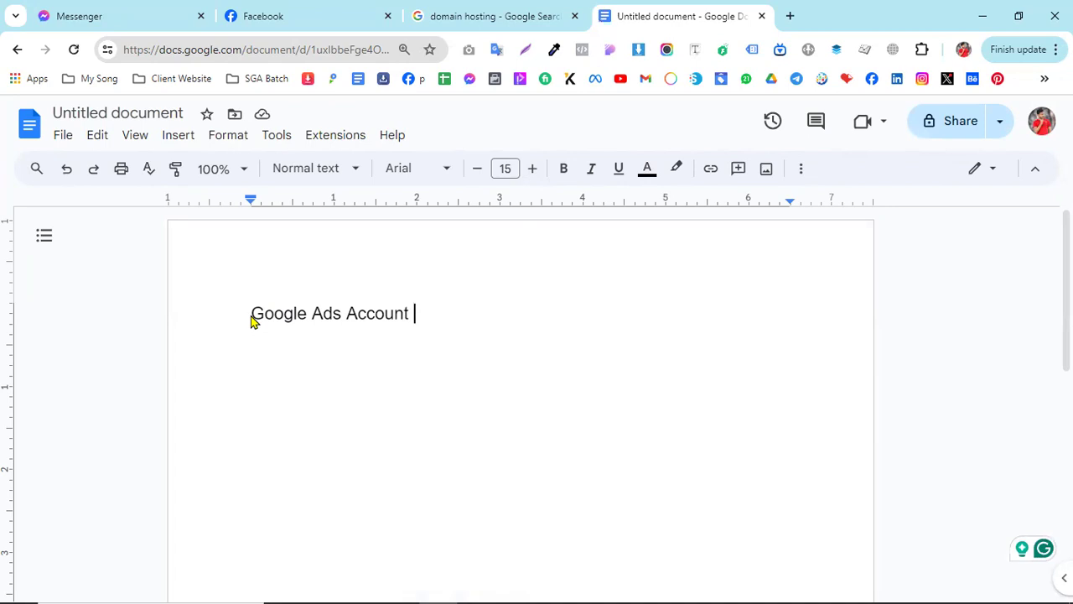
type("Access")
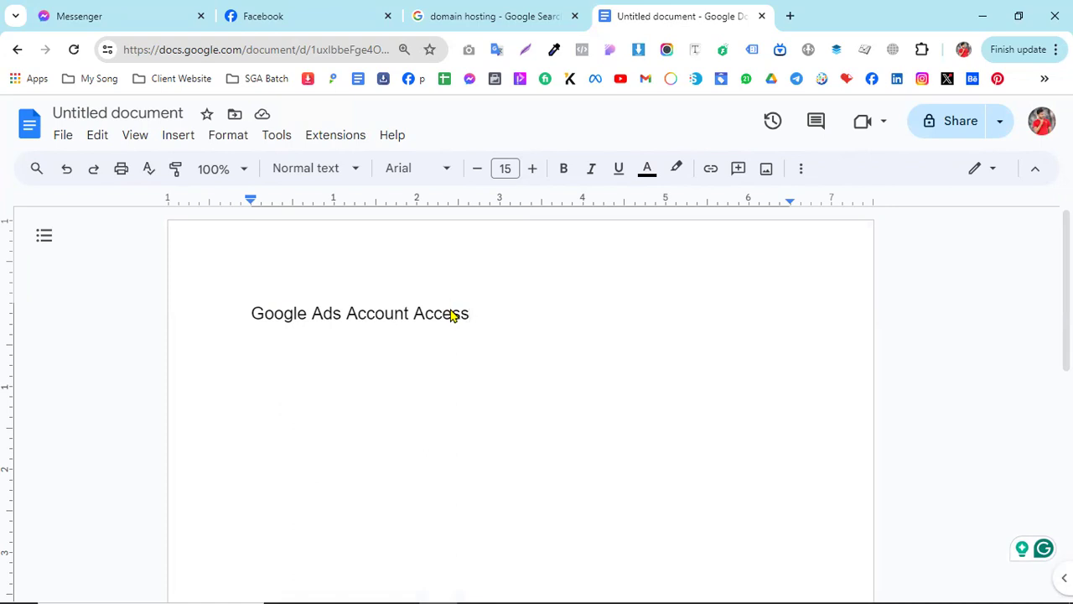
Add "Website Link" as the second line of the document, correcting the misspelled last word
key("Return")
type("Website Like")
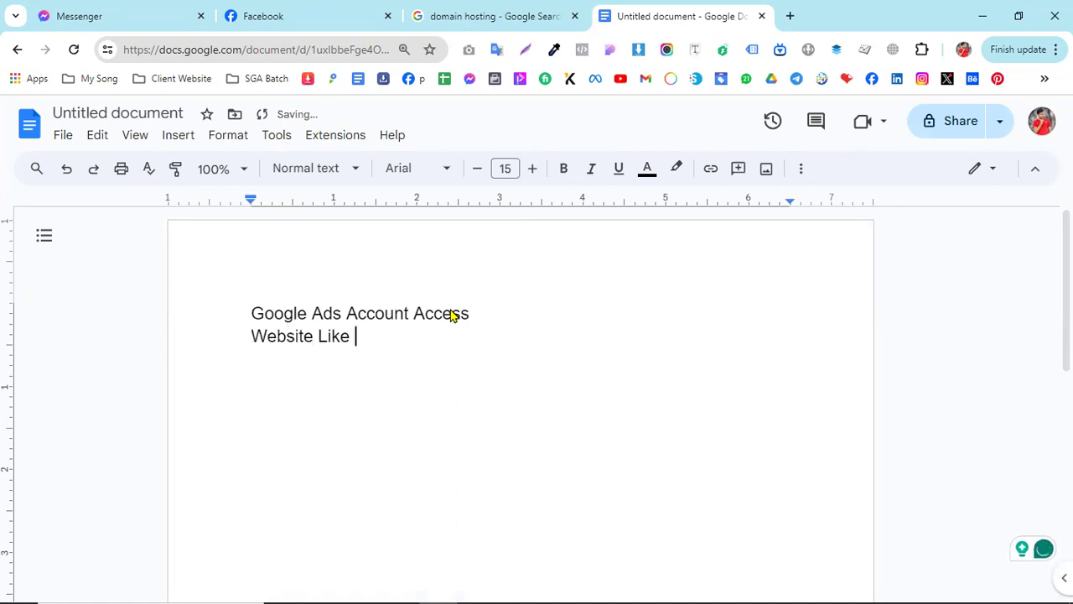
key("Return")
left_click(356, 338)
key("BackSpace")
key("BackSpace")
key("BackSpace")
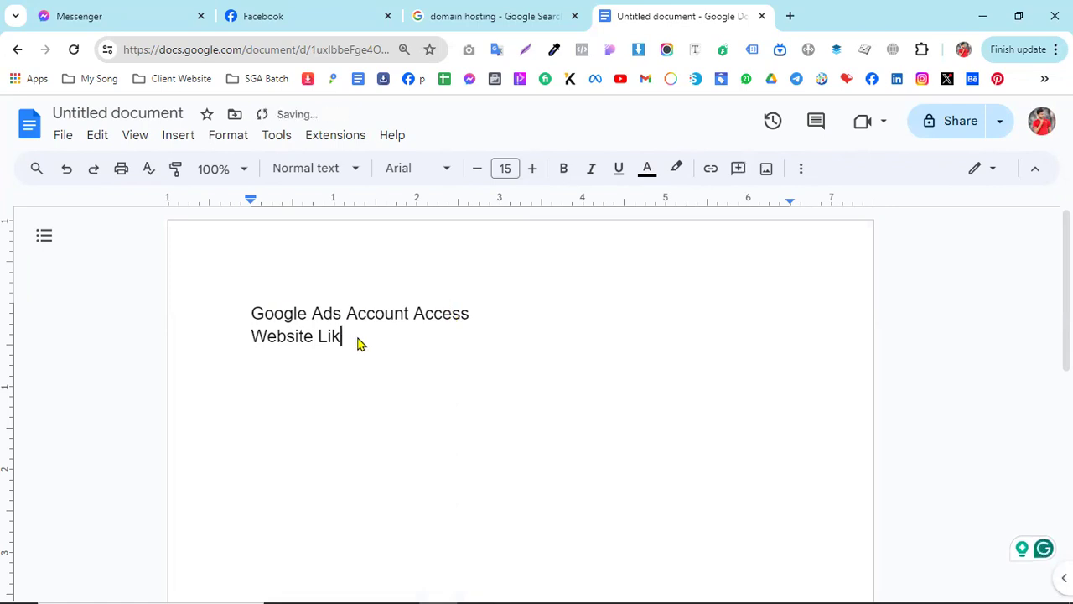
type("nk")
key("Down")
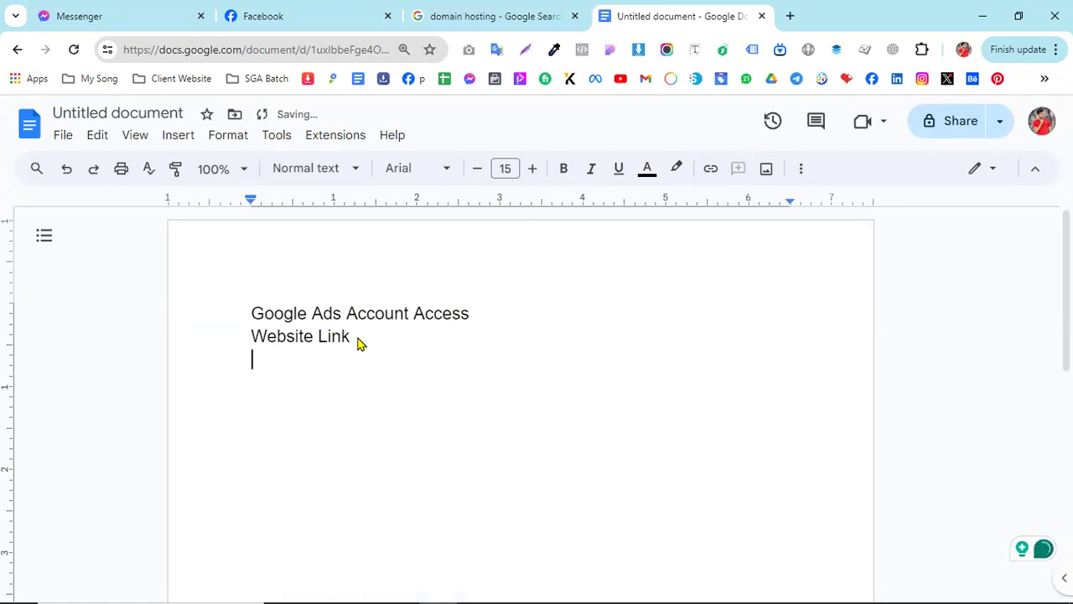
Write "Targeted Location" and "Daily Budget" as the next two lines of the list
type("Targeted Location")
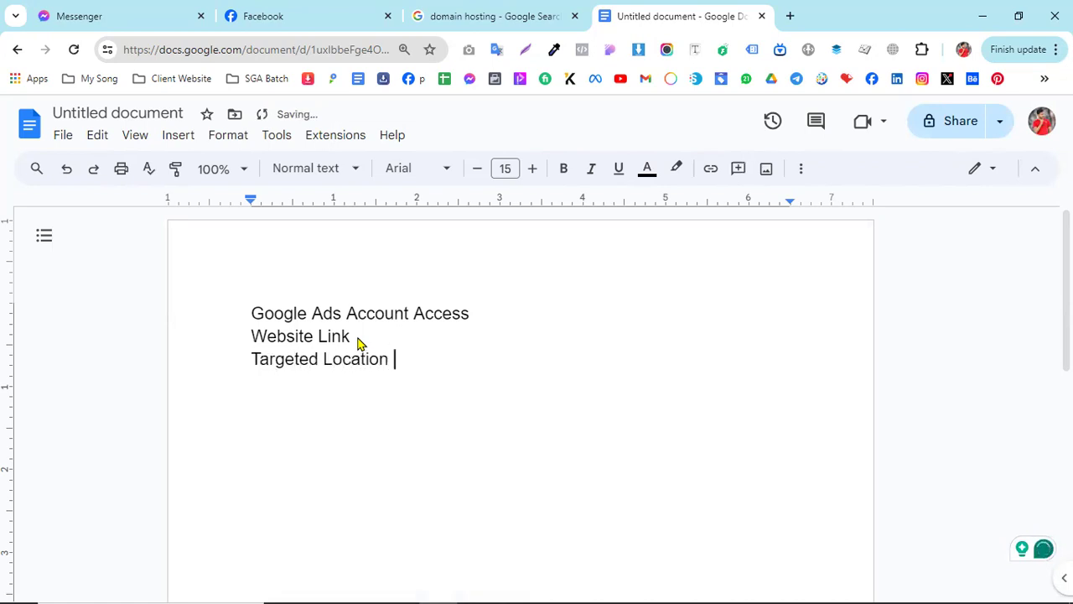
key("Return")
type("Daily Budi")
key("BackSpace")
key("BackSpace")
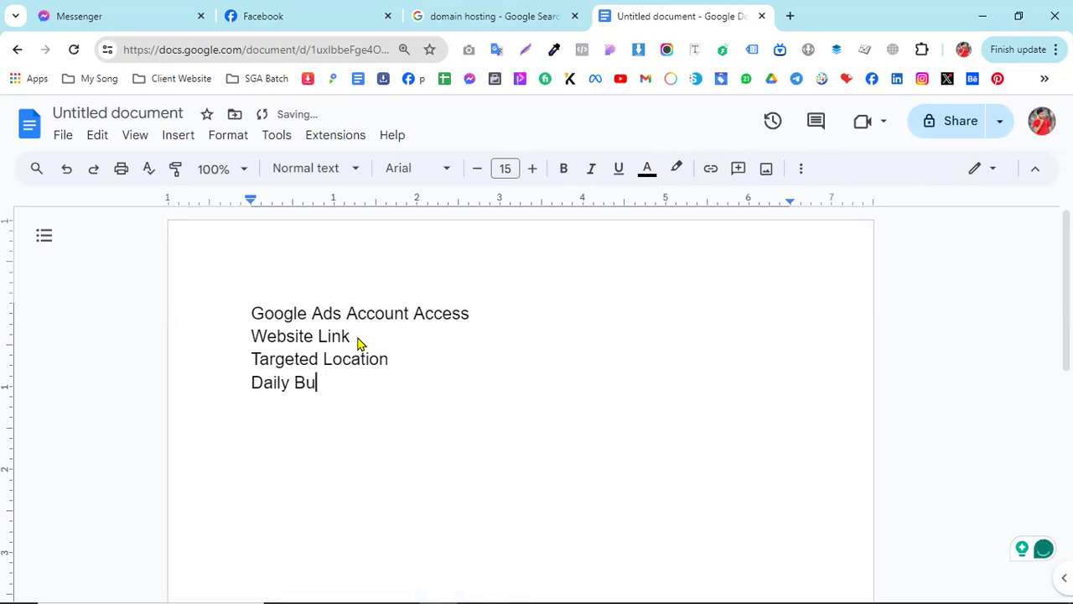
type("dget")
key("Return")
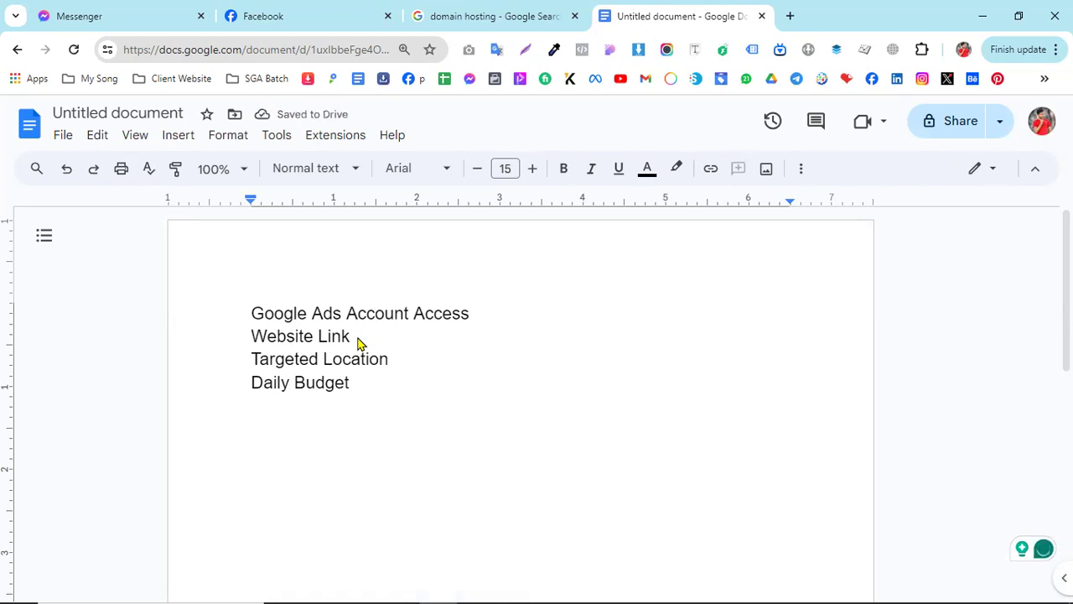
Add "Payment Method" as the fifth line of the list, with no "Ad" before it and a capital P
type("Ad")
key("BackSpace")
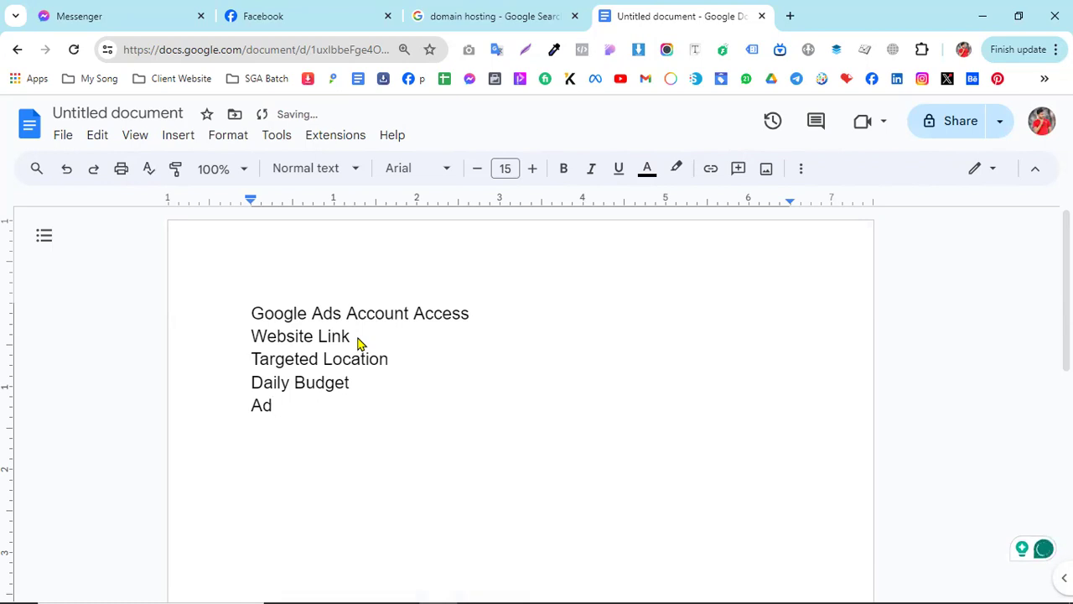
type("payment ")
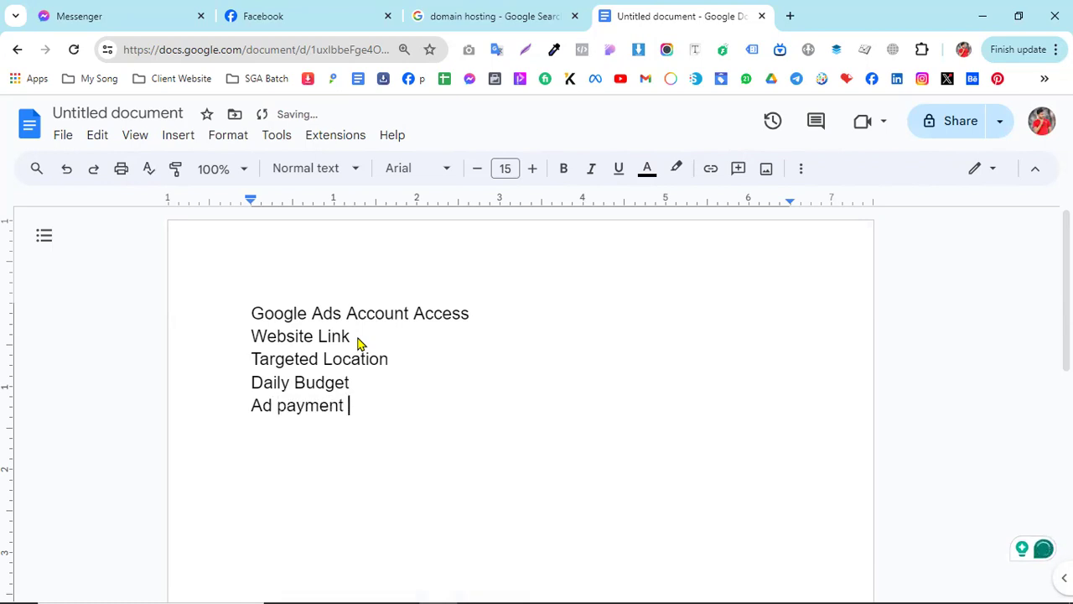
type("Method")
key("Left")
key("Left")
key("Left")
key("Left")
key("Left")
key("Left")
key("Left")
key("Left")
key("Left")
key("Left")
key("Left")
key("Left")
key("Left")
key("Left")
key("Left")
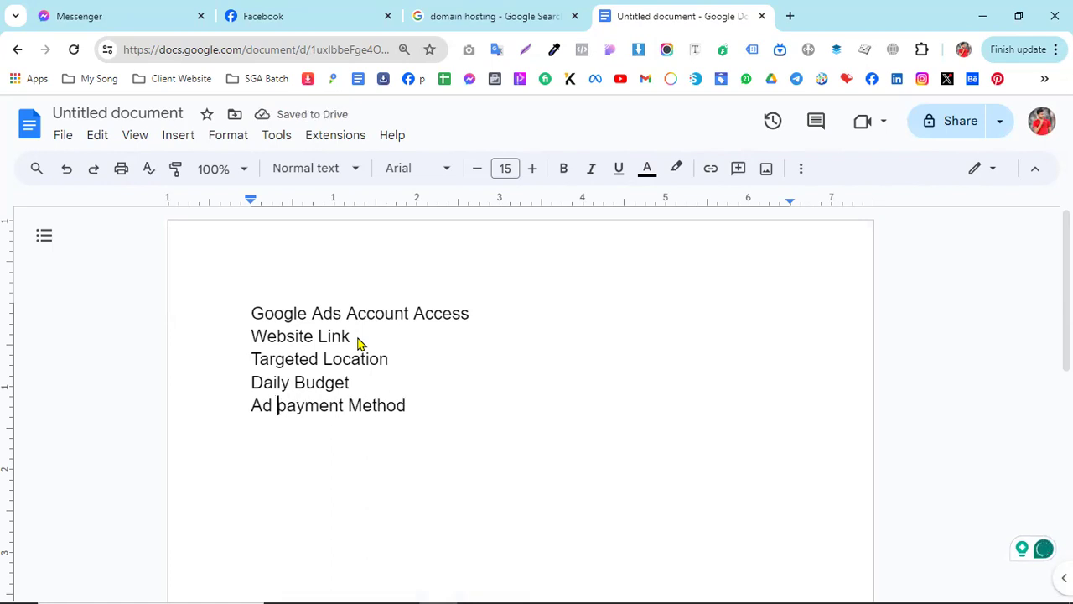
type("+")
key("Right")
key("BackSpace")
key("BackSpace")
key("BackSpace")
key("BackSpace")
key("BackSpace")
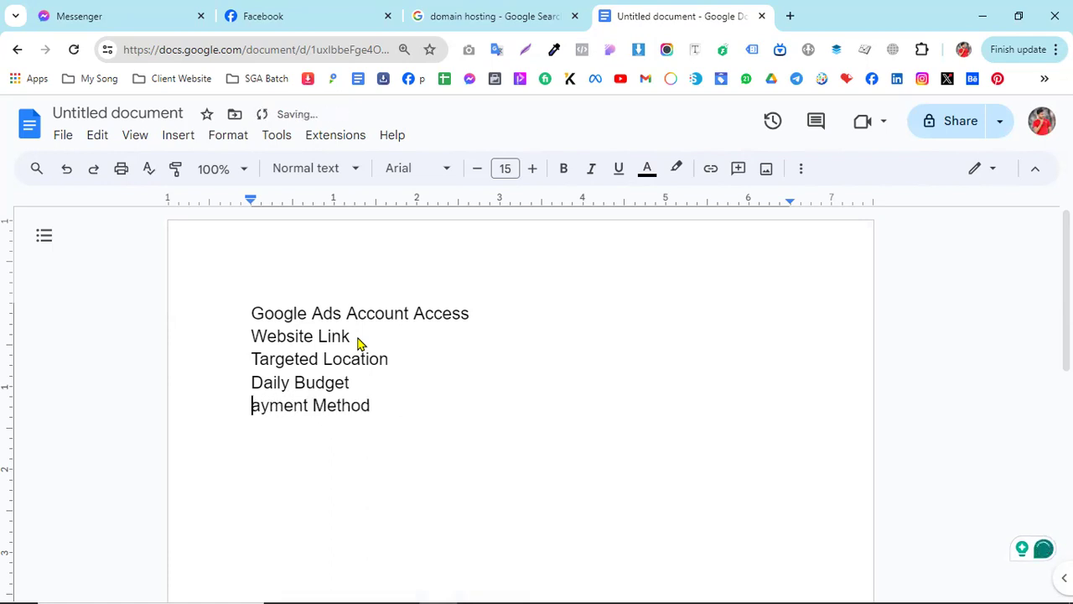
type("P")
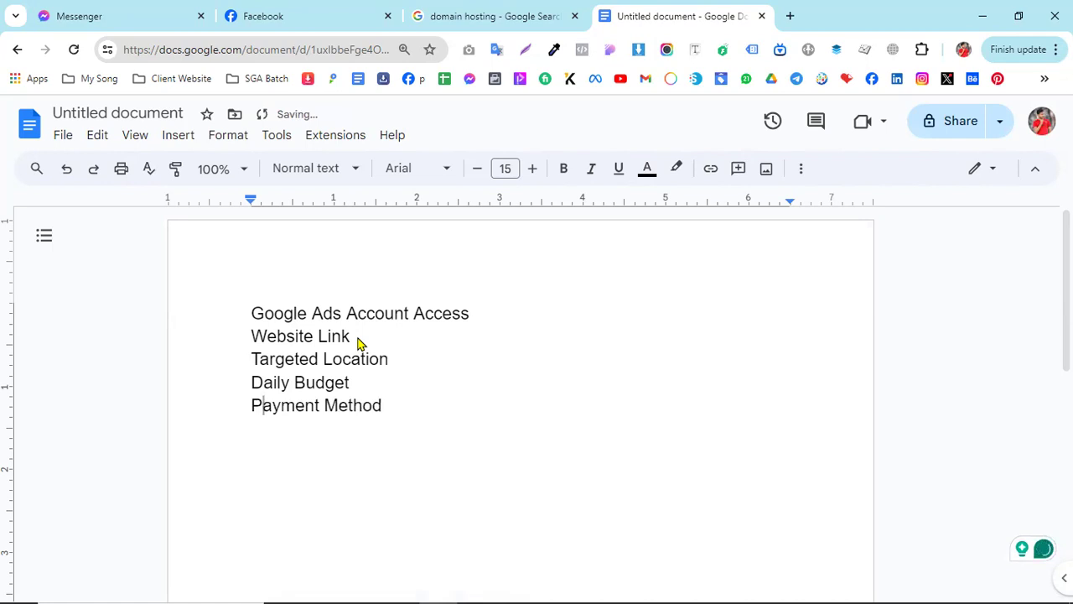
Go over the list item by item, highlighting the lines from Google Ads Account Access to Payment Method
left_click(373, 381)
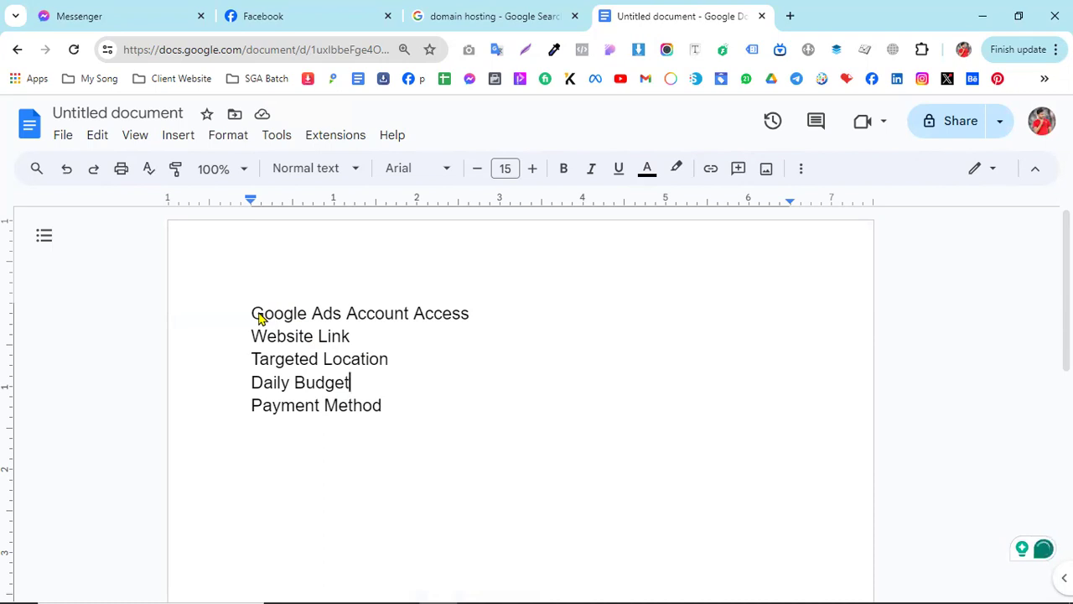
left_click_drag(260, 317, 407, 318)
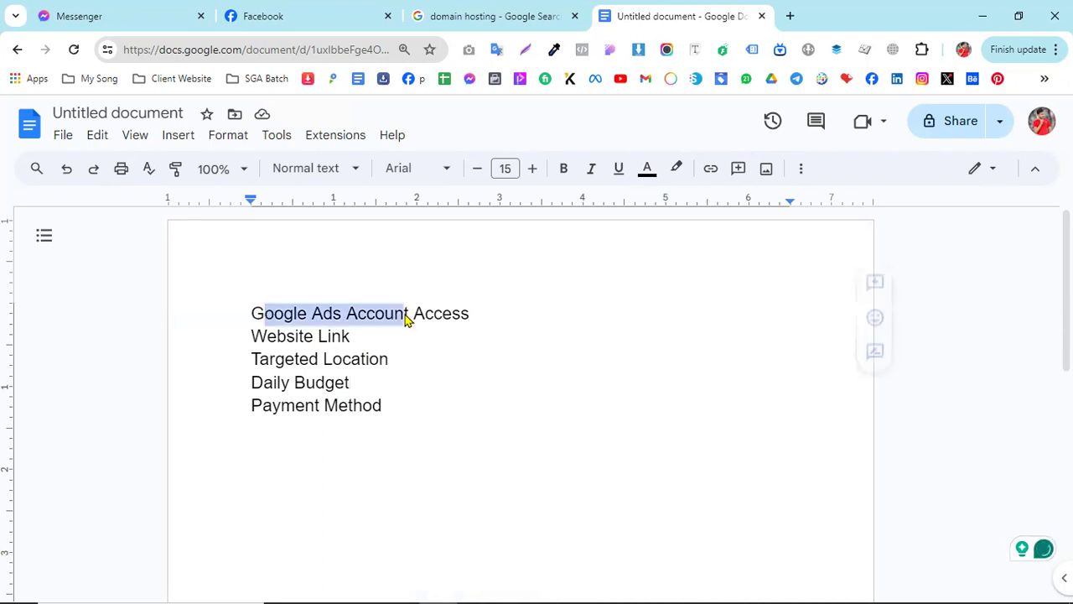
left_click(369, 395)
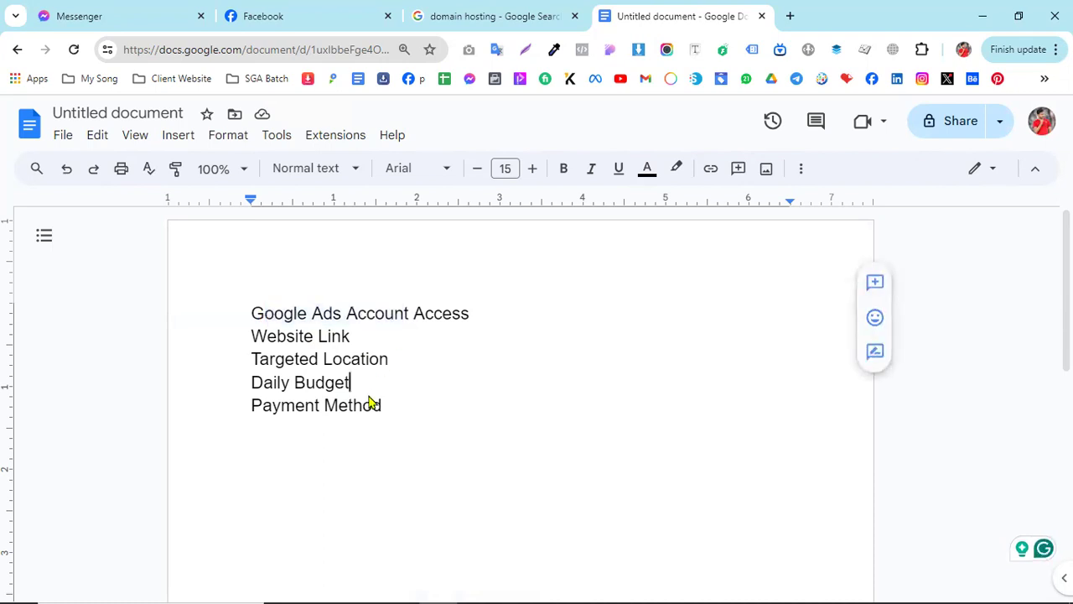
left_click(255, 314)
mouse_move(258, 315)
left_mouse_down()
mouse_move(467, 314)
mouse_move(263, 314)
left_mouse_up()
left_click(403, 339)
left_click(322, 317)
left_click(437, 315)
left_click_drag(352, 338, 249, 340)
left_click_drag(394, 360, 355, 363)
left_click(283, 365)
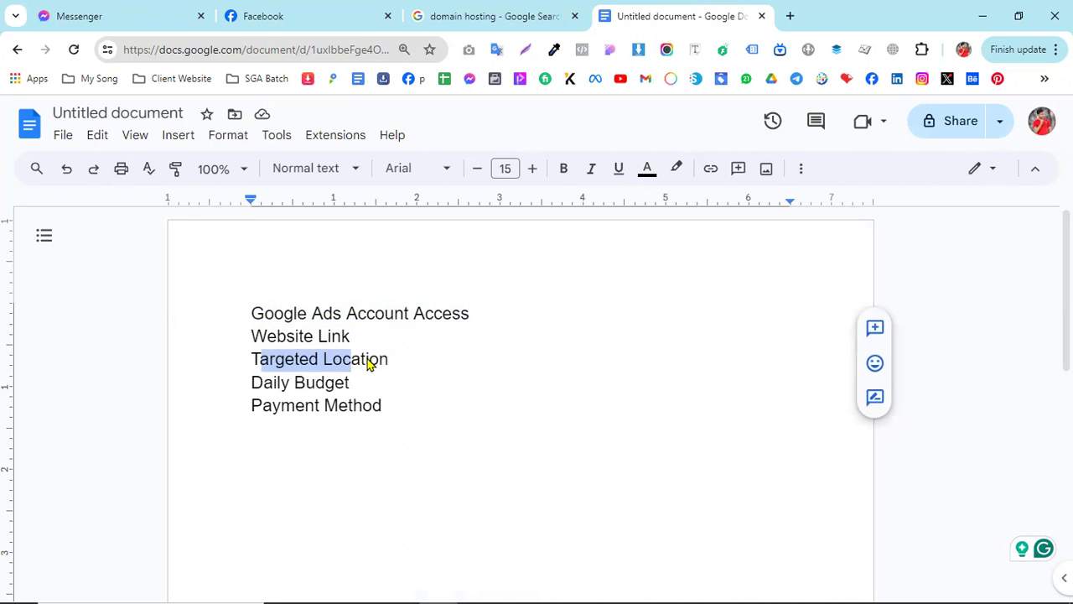
left_click(364, 362)
left_click_drag(407, 367, 229, 364)
left_click(410, 369)
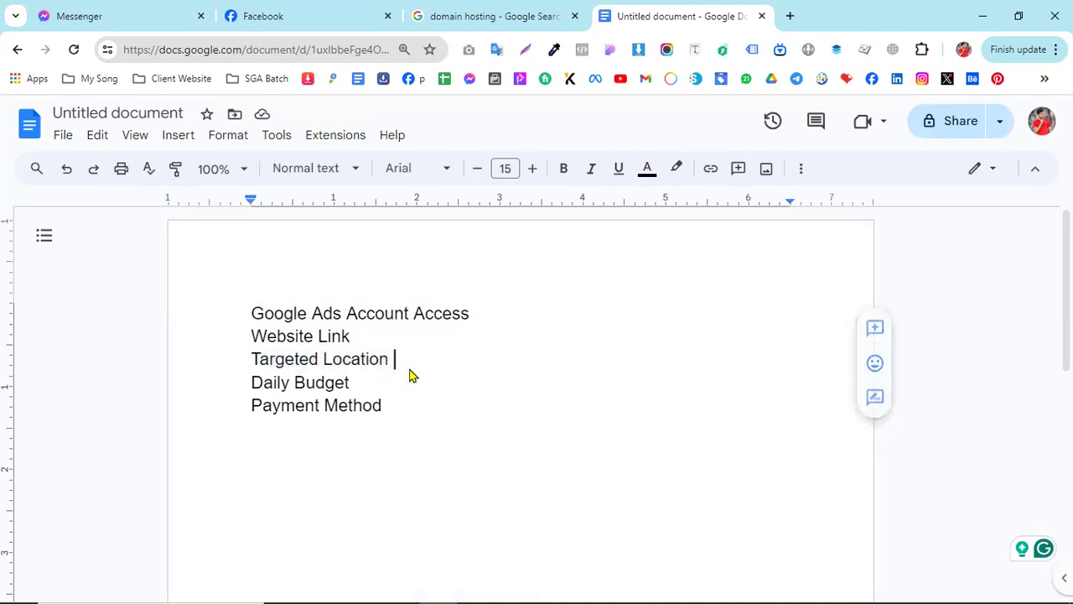
left_click_drag(392, 366, 235, 364)
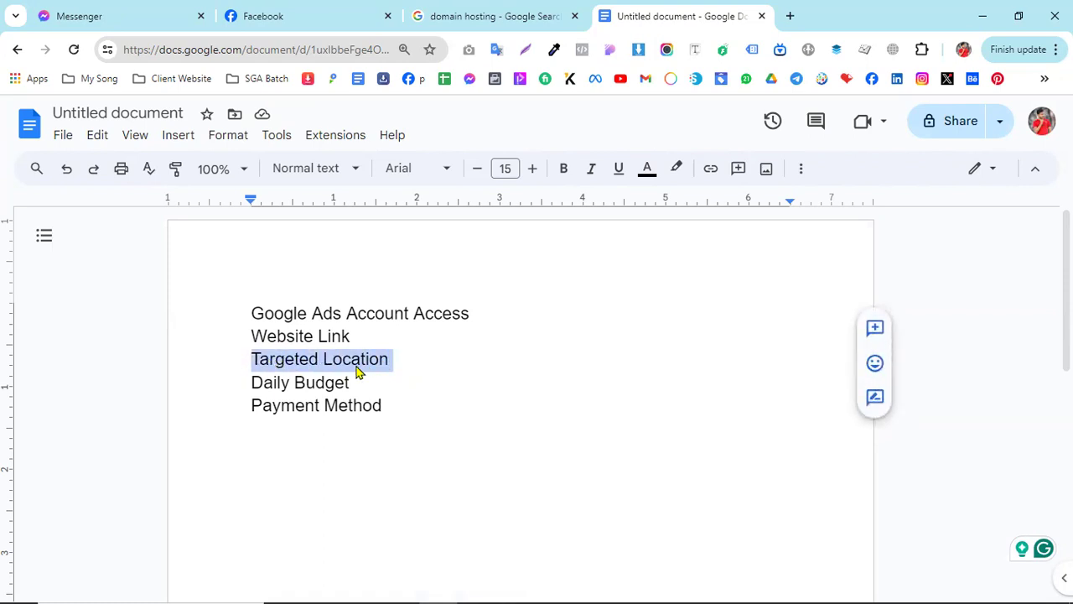
left_click(320, 370)
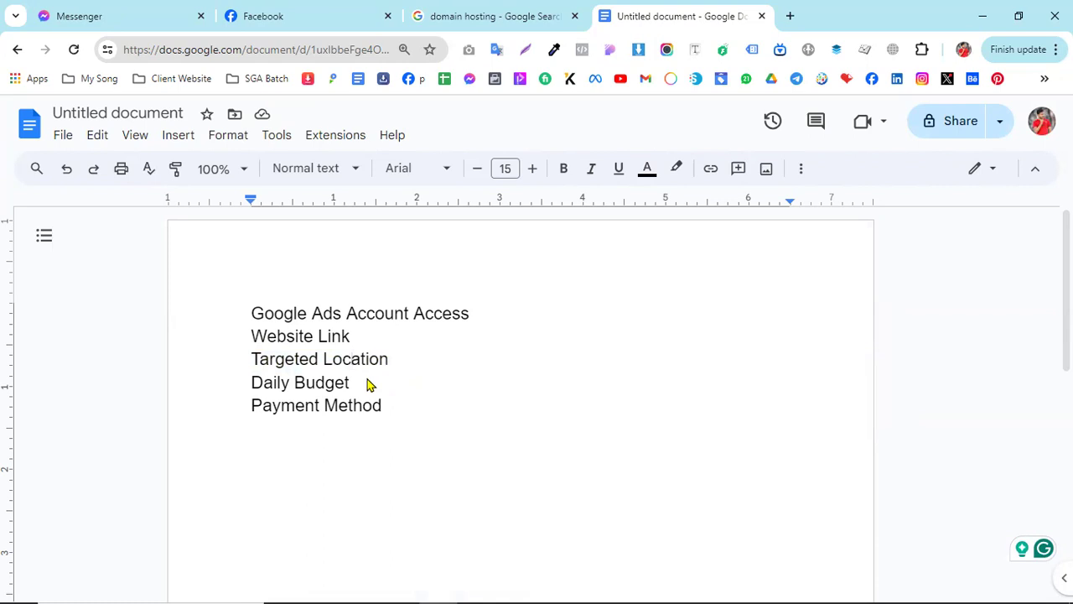
left_click_drag(369, 384, 255, 381)
left_click(326, 382)
left_click_drag(353, 386, 262, 383)
left_click_drag(388, 403, 246, 405)
left_click(282, 408)
left_click_drag(279, 337, 302, 417)
left_click(318, 407)
left_click_drag(249, 312, 415, 322)
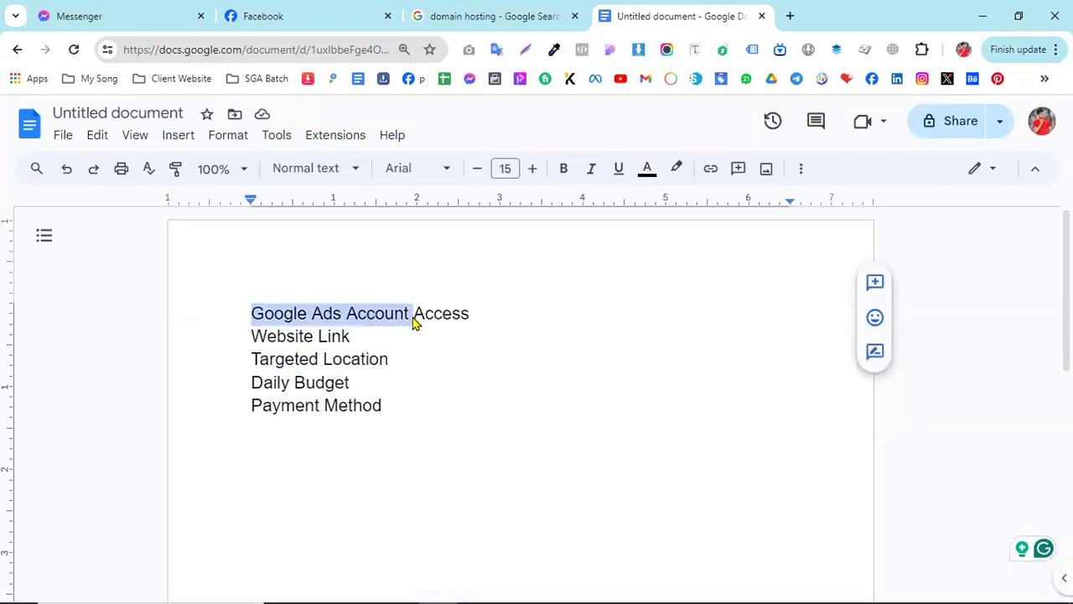
left_click(411, 360)
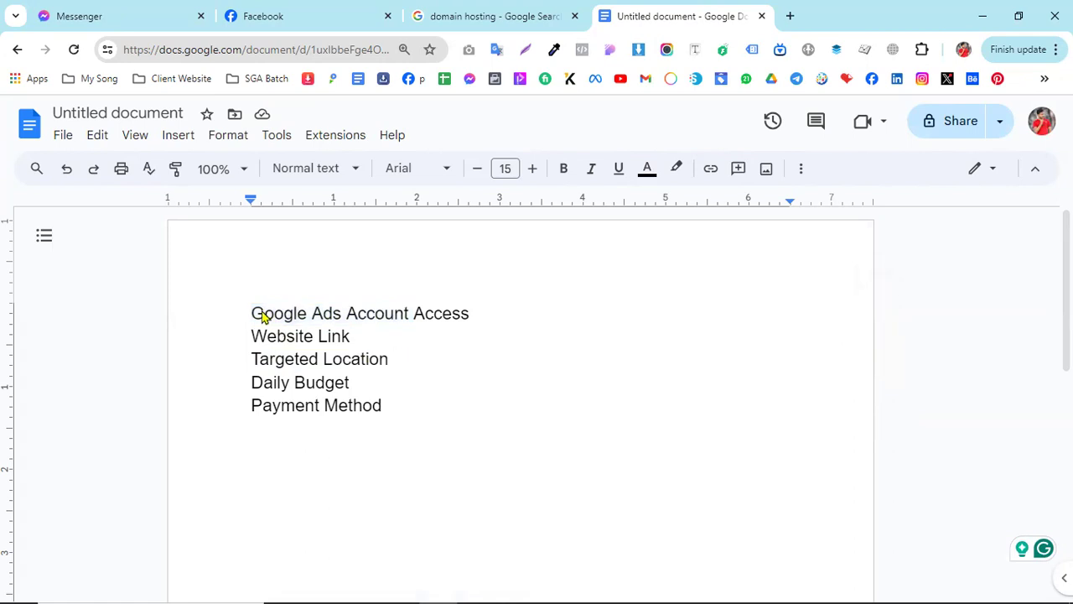
Append "(ads.google.com)" to the end of the Google Ads Account Access line
left_click(545, 326)
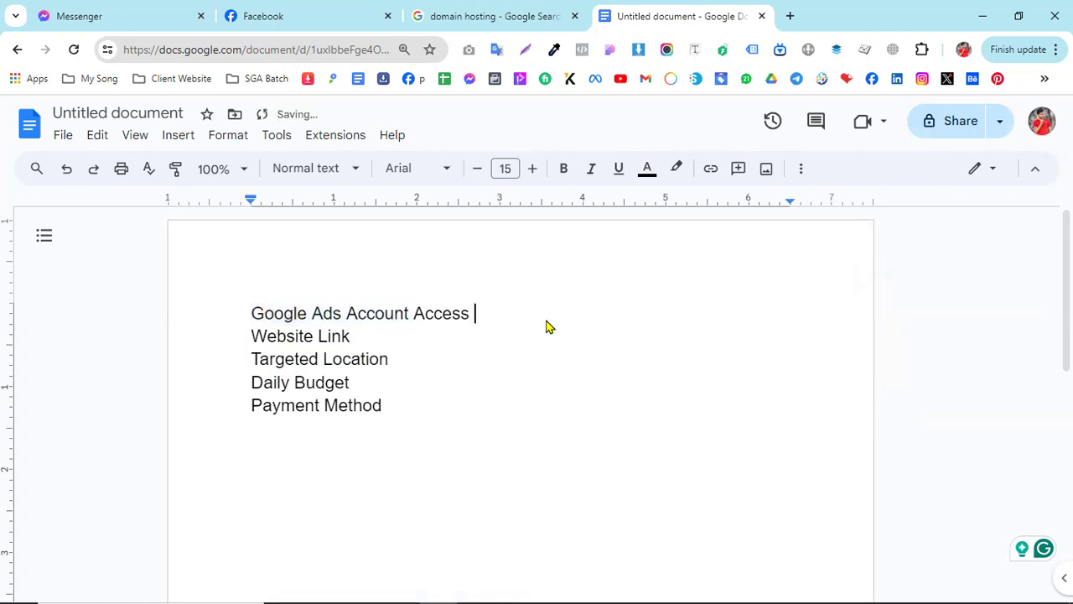
type("(ads")
type(".google.com")
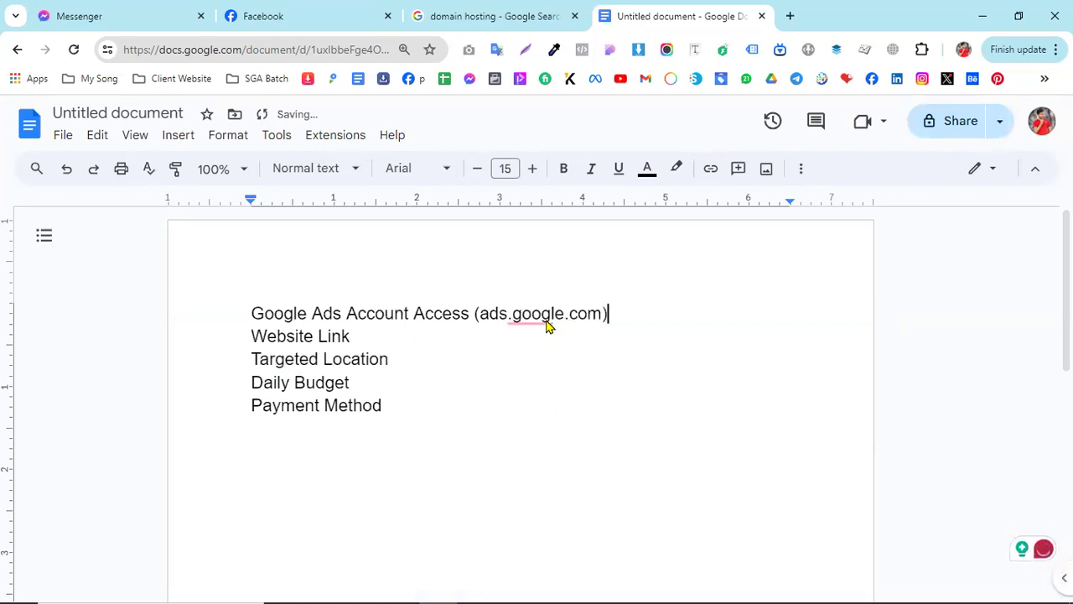
Open ads.google.com in a new browser tab and continue from the home page to the Google Ads account selection
left_click(790, 16)
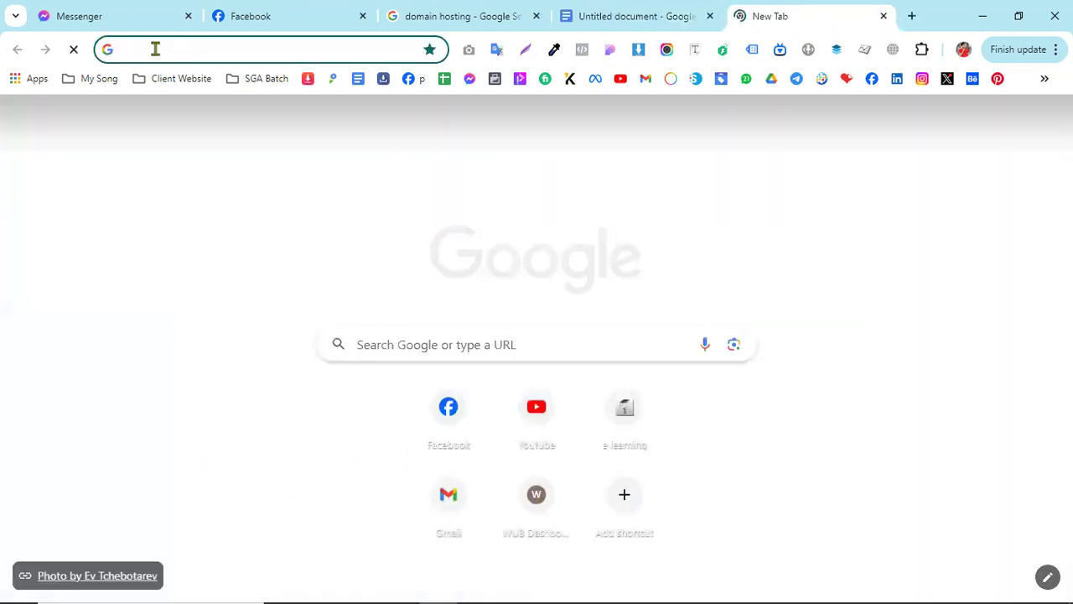
type("ads.google")
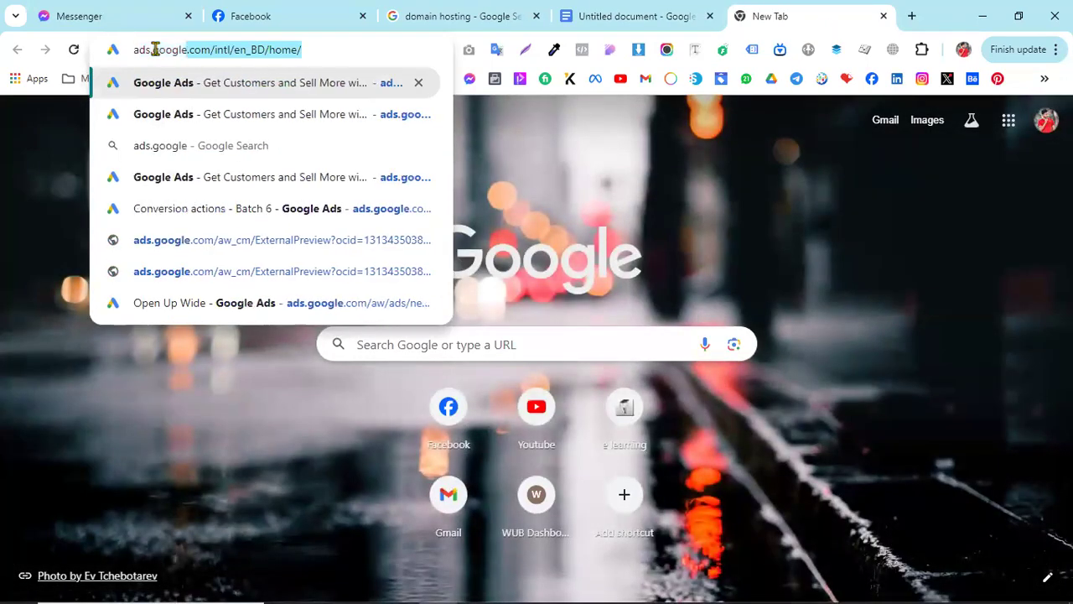
type(".comm")
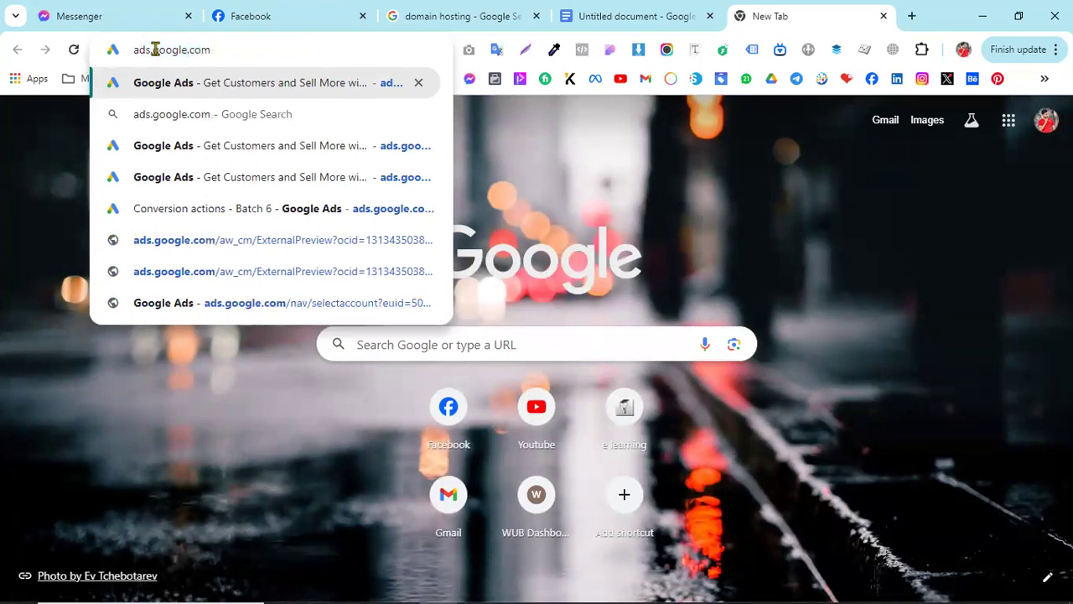
key("Return")
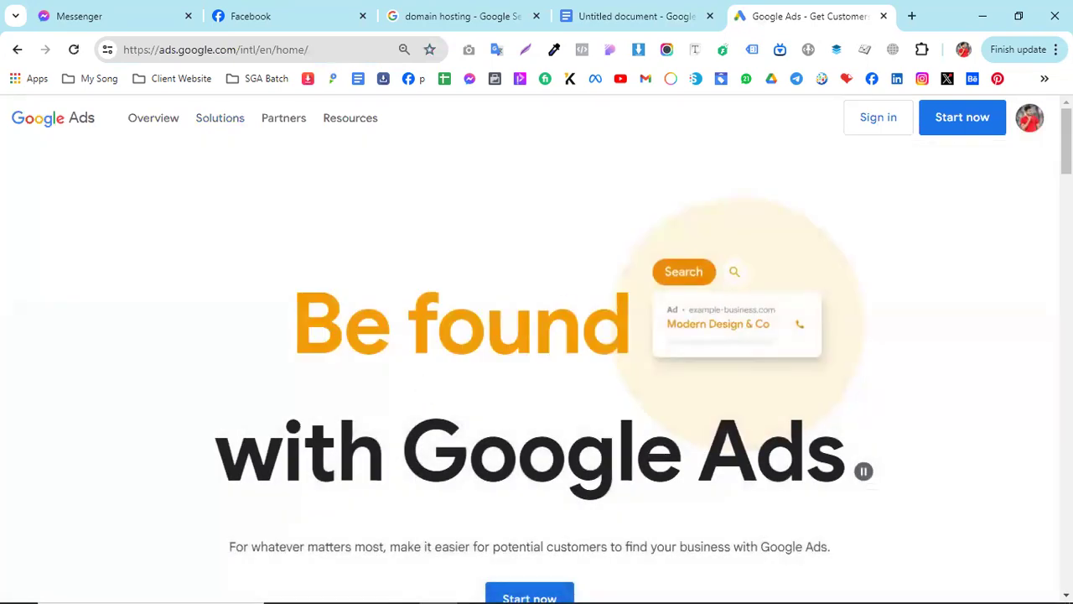
left_click(952, 121)
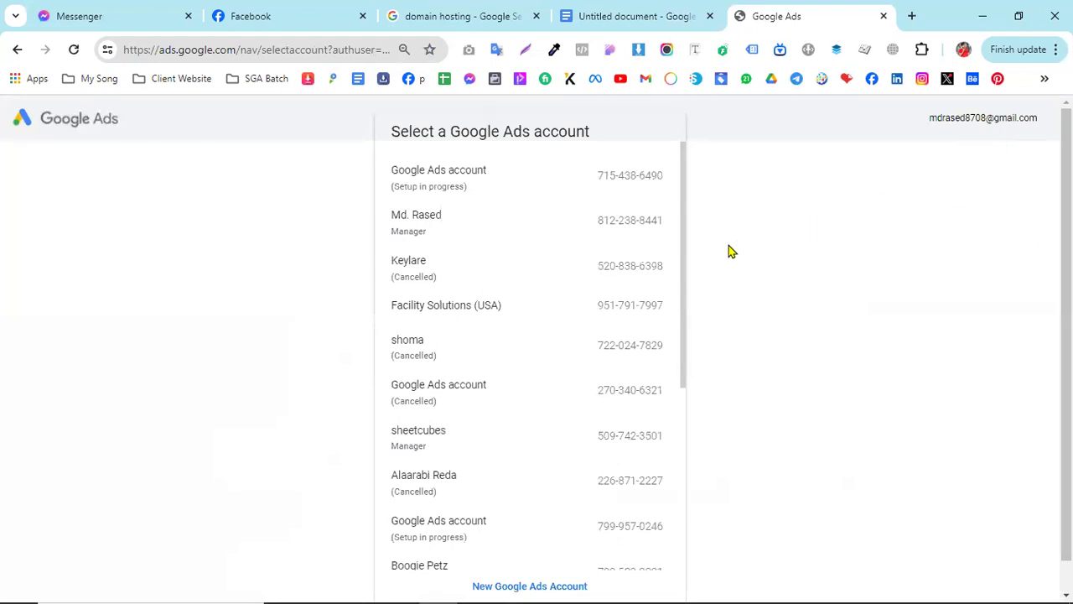
Look through the existing Google Ads accounts and create a new account instead of finishing an earlier setup
scroll(614, 281, "down", 5)
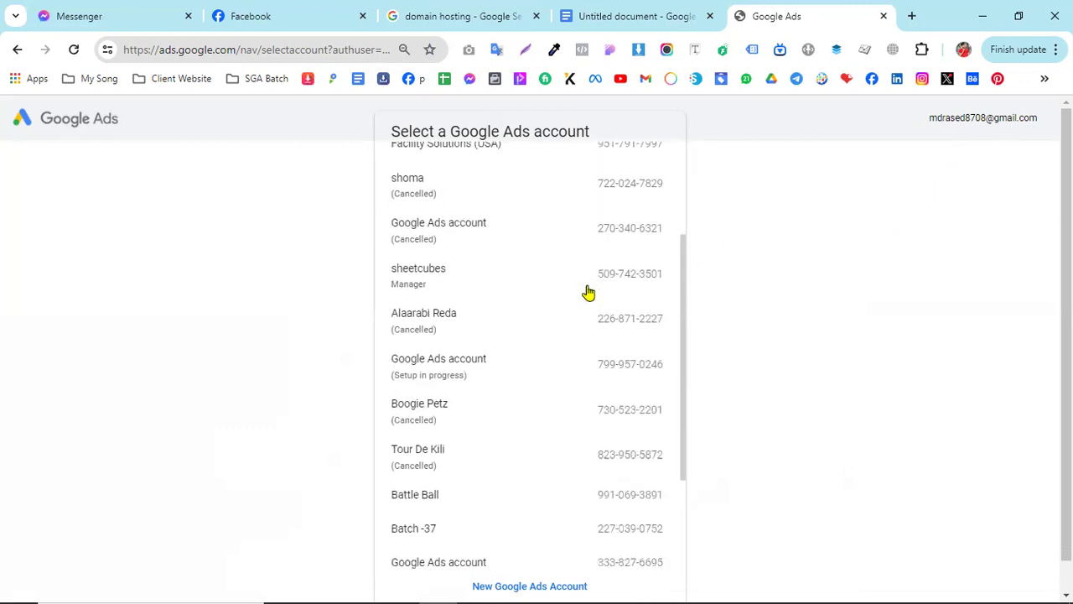
scroll(537, 335, "up", 5)
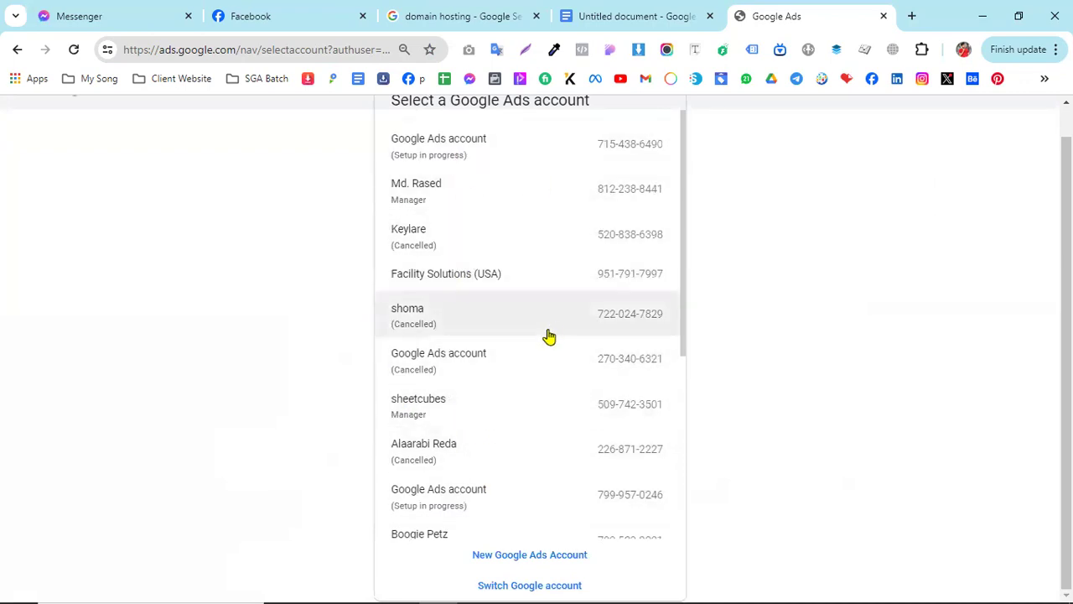
scroll(503, 346, "up", 1)
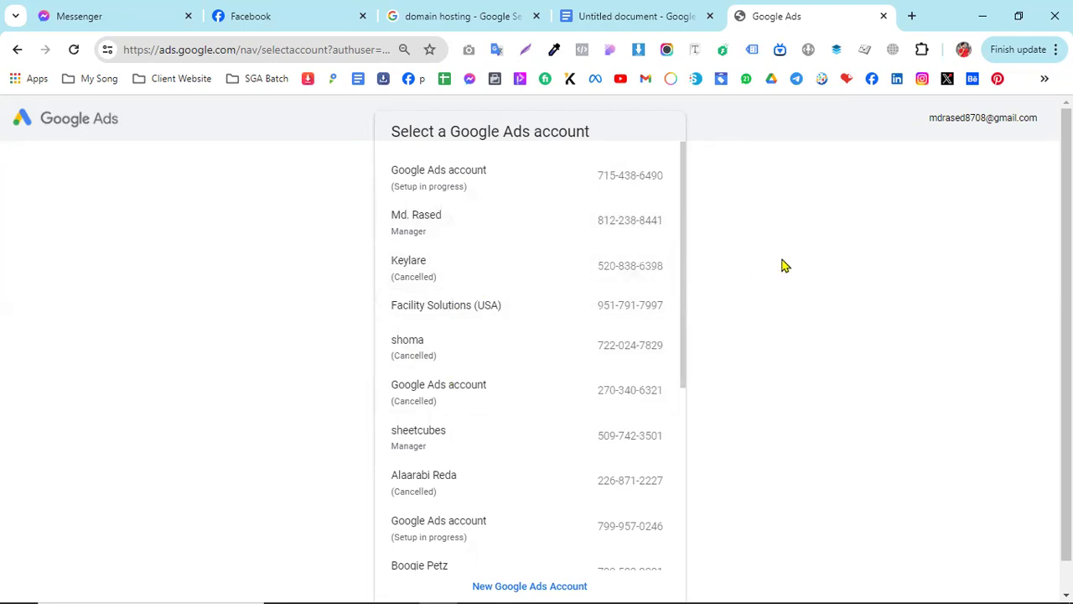
scroll(781, 265, "down", 1)
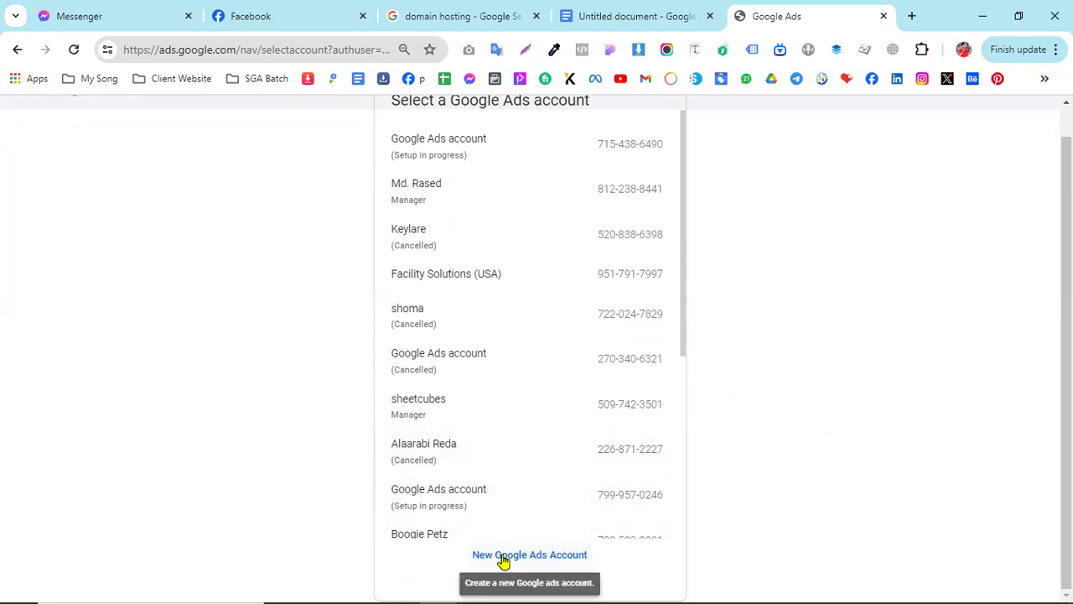
left_click(549, 557)
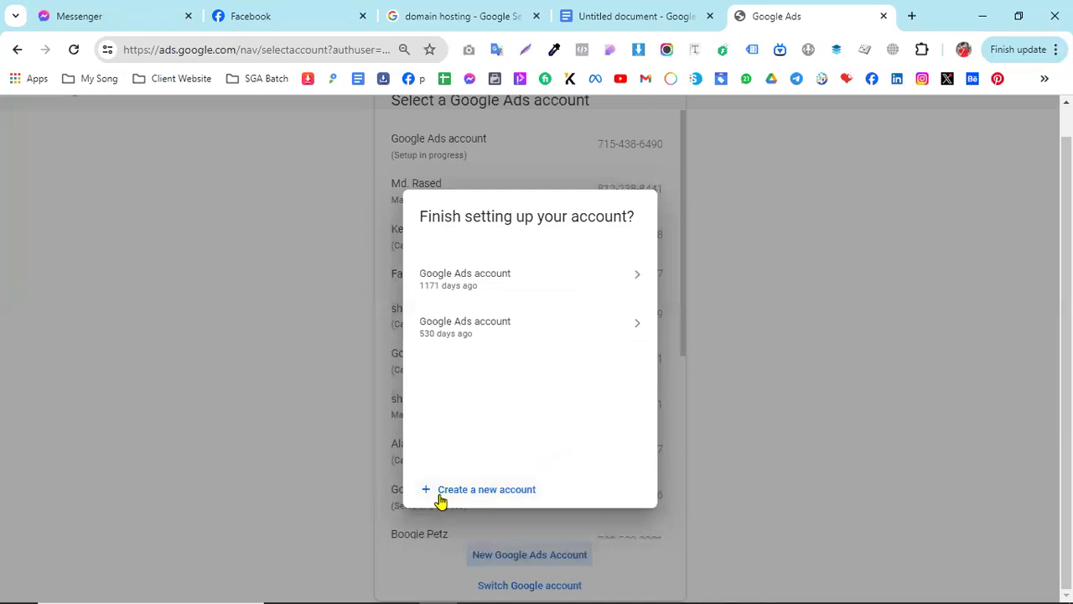
left_click(476, 498)
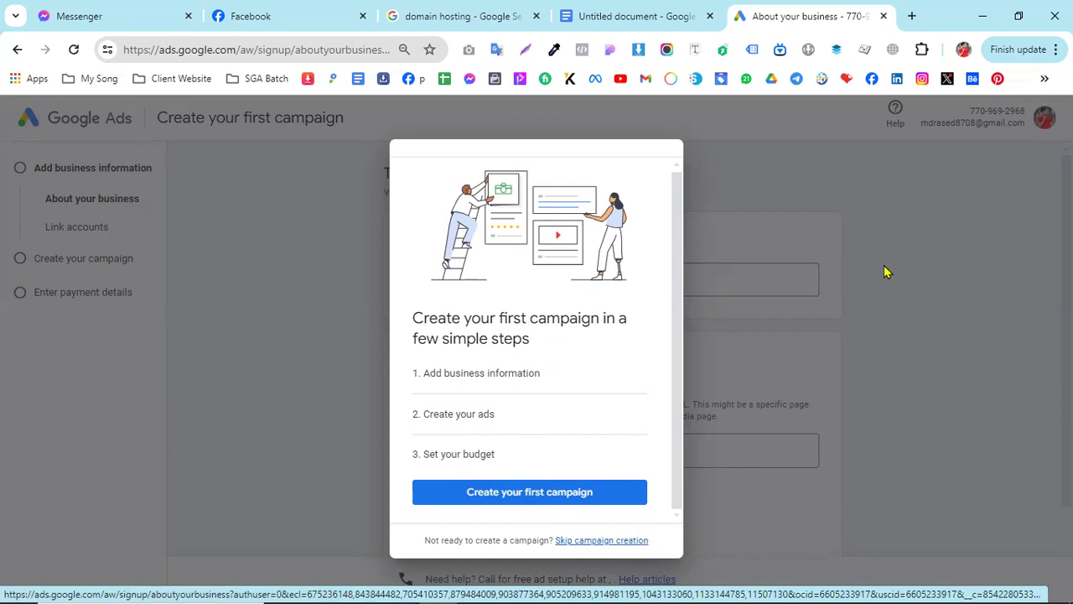
left_click(1035, 49)
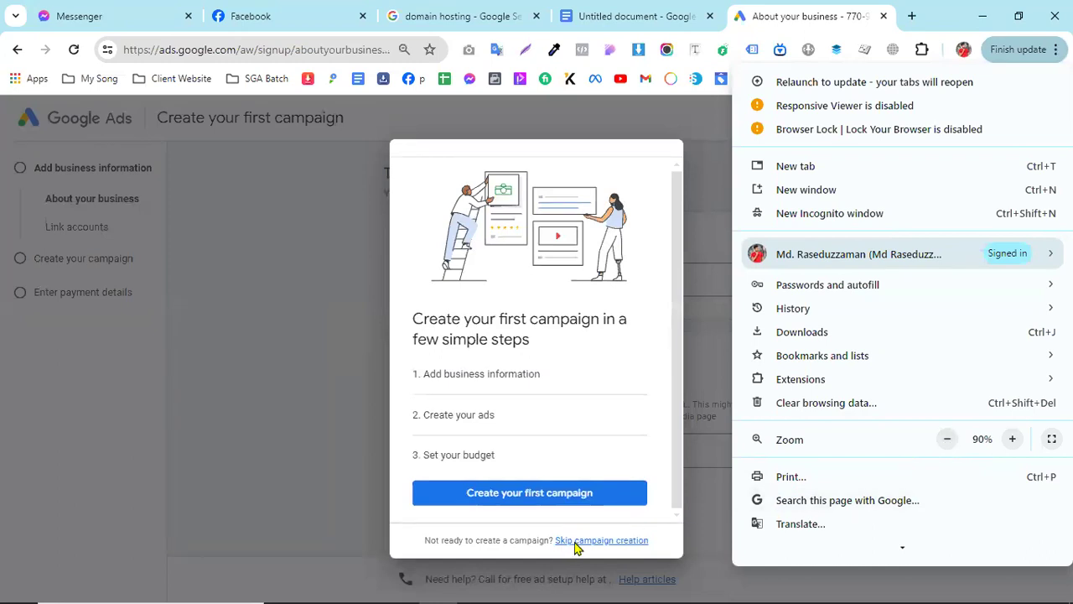
left_click(679, 477)
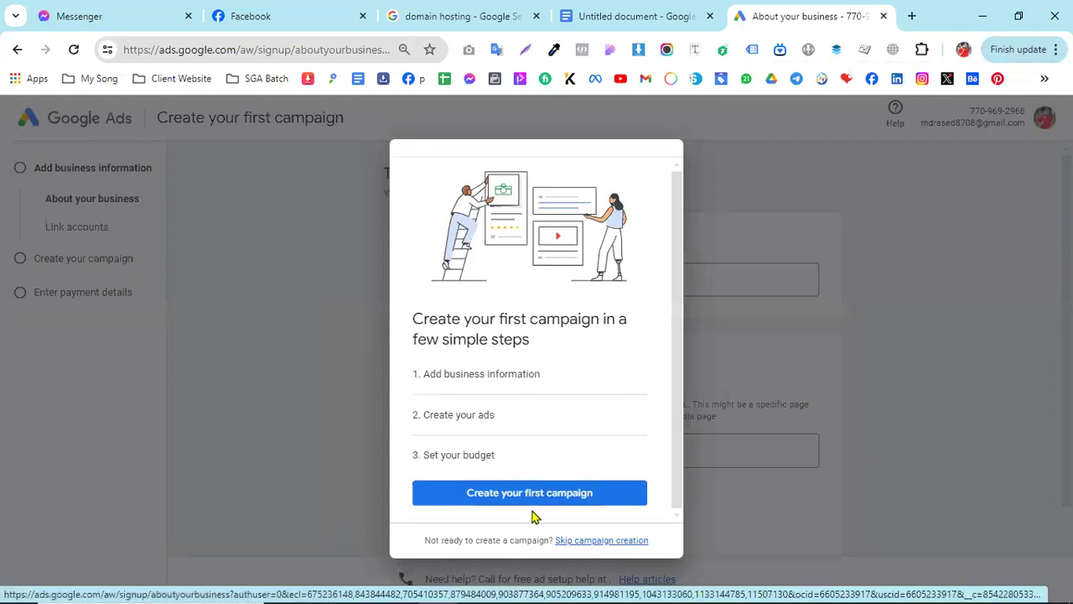
Skip creating a first campaign and proceed to the account settings confirmation
left_click(570, 545)
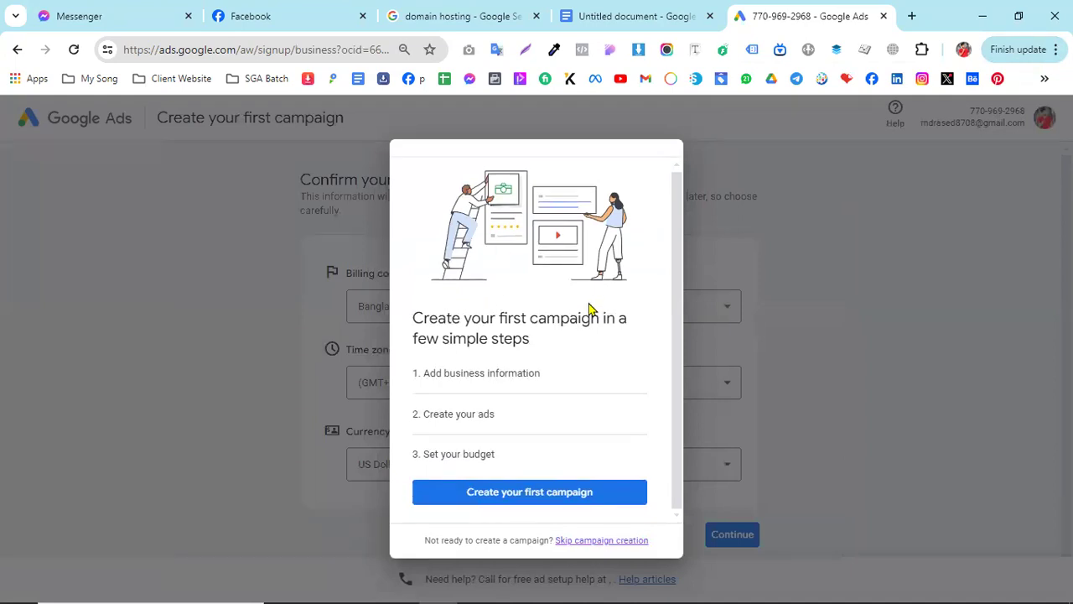
left_click(583, 543)
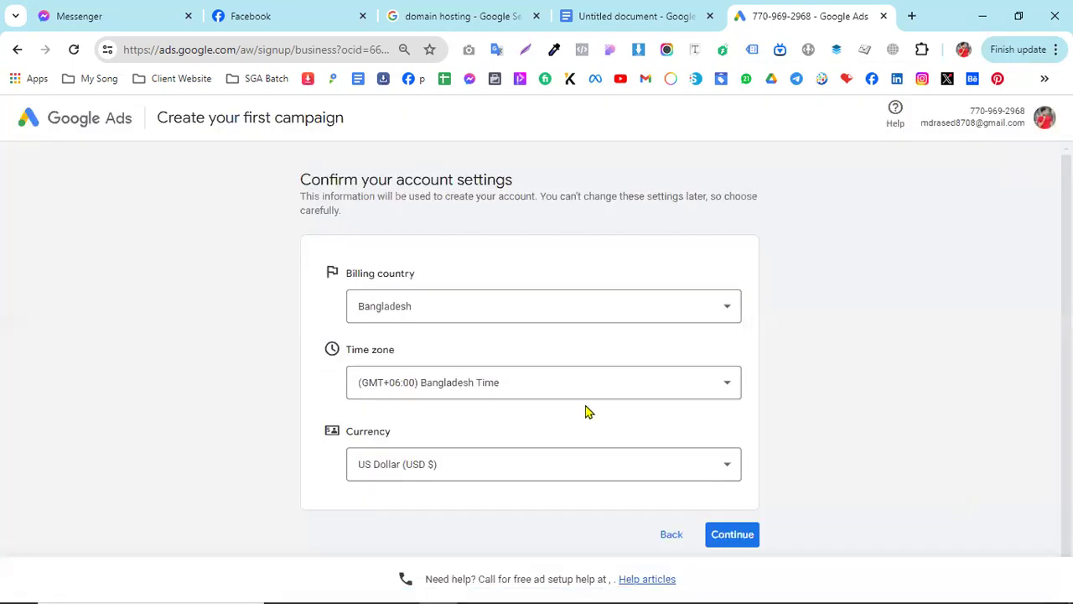
scroll(574, 406, "down", 1)
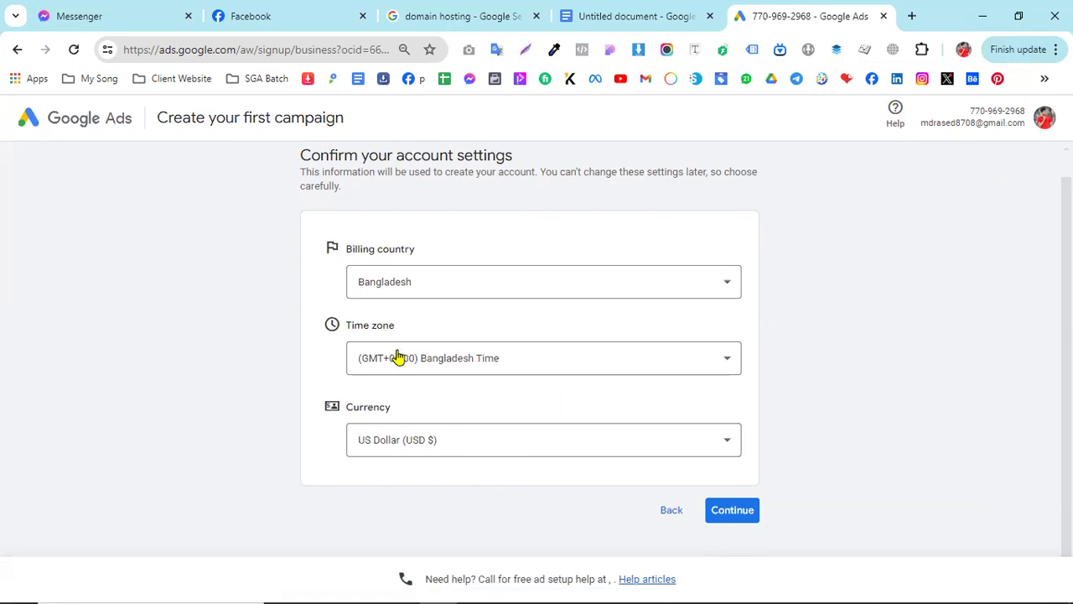
Set the account's billing country to Australia
left_click(480, 287)
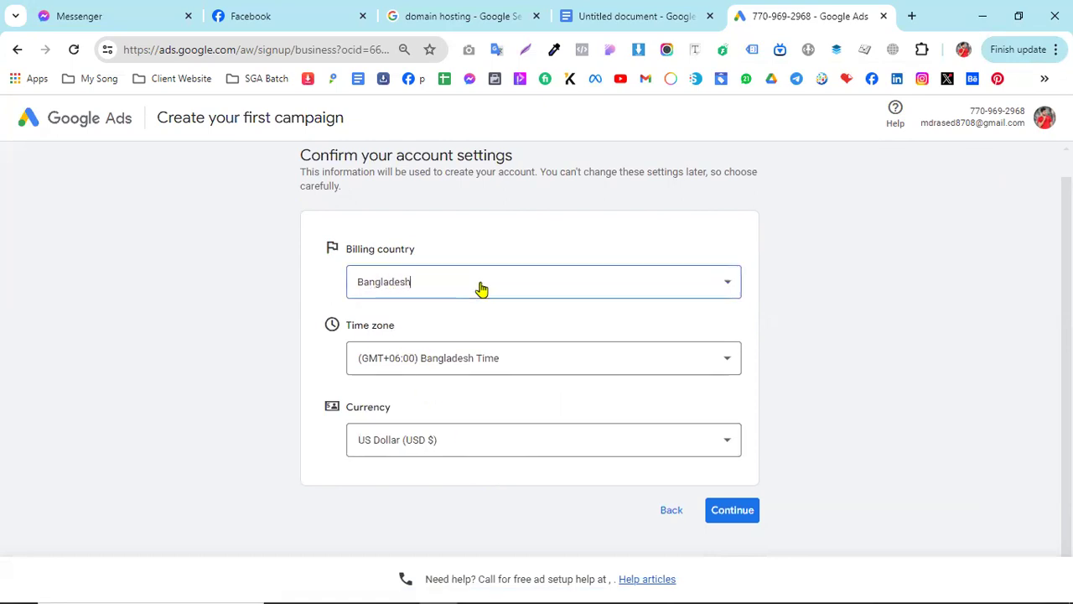
left_click(317, 312)
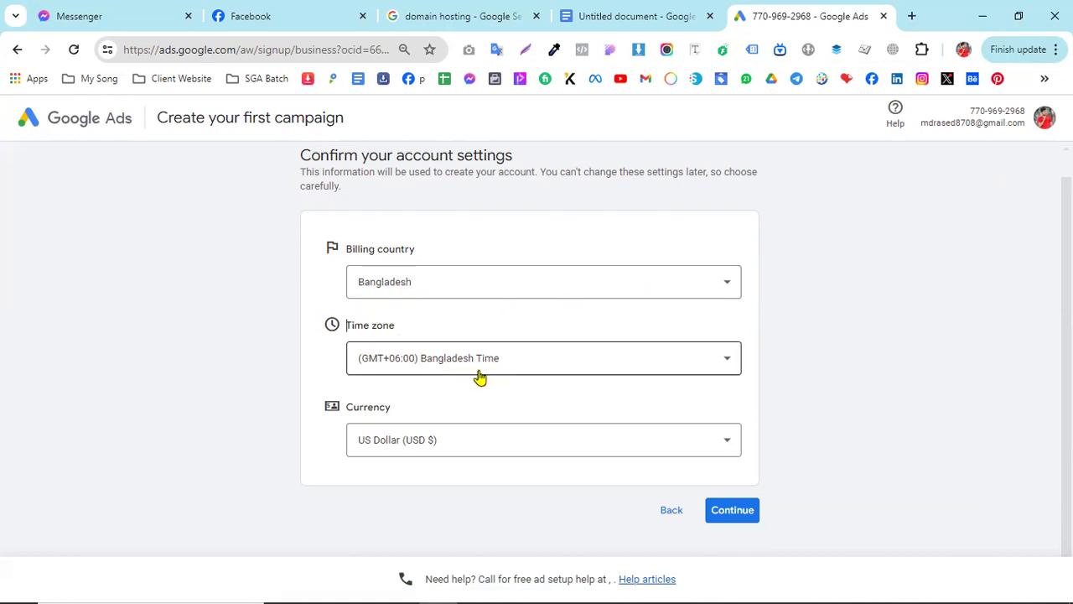
left_click(474, 287)
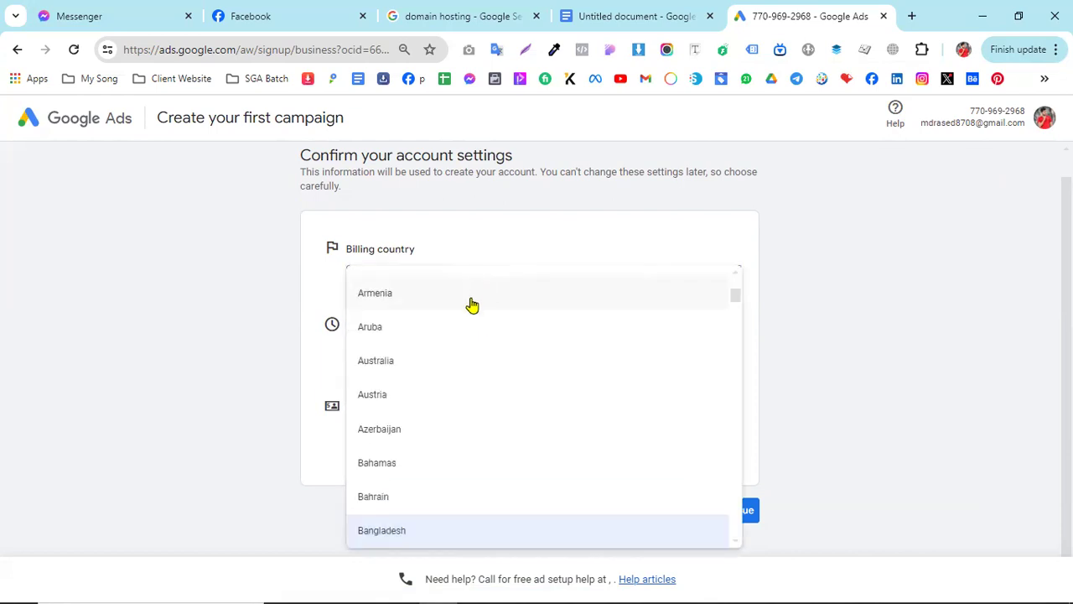
left_click(403, 363)
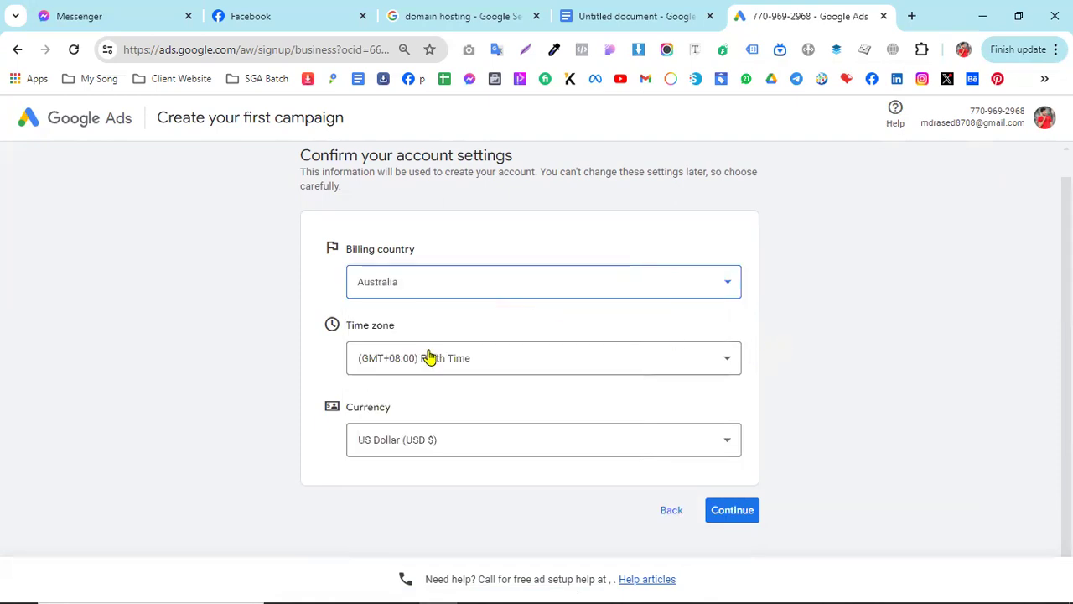
Set the billing country back to Bangladesh, keep US Dollar as currency, and continue to the payment settings
left_click(462, 300)
scroll(436, 436, "down", 2)
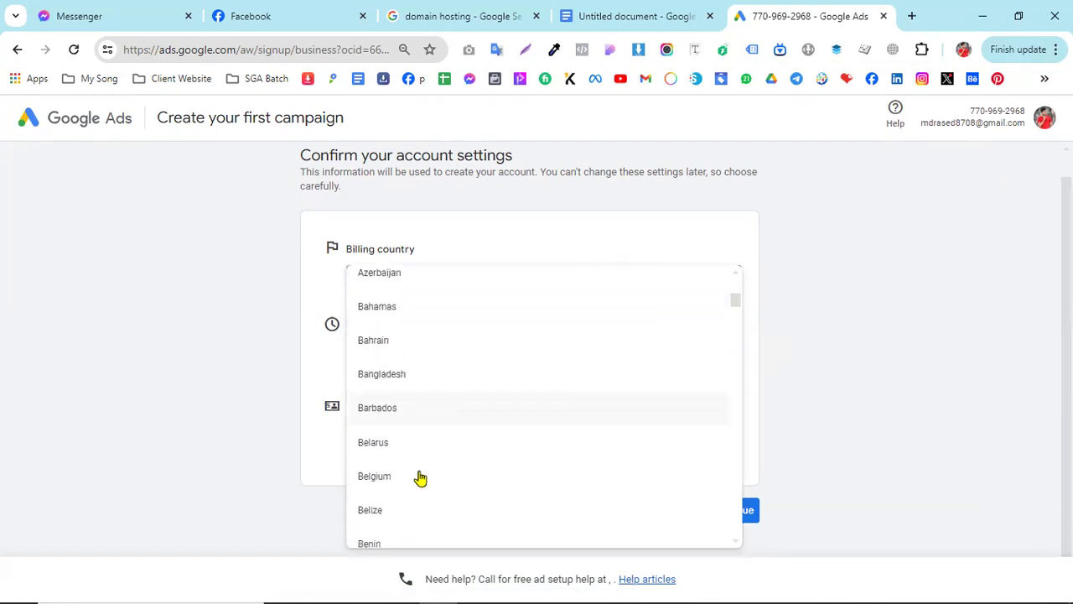
scroll(420, 476, "down", 4)
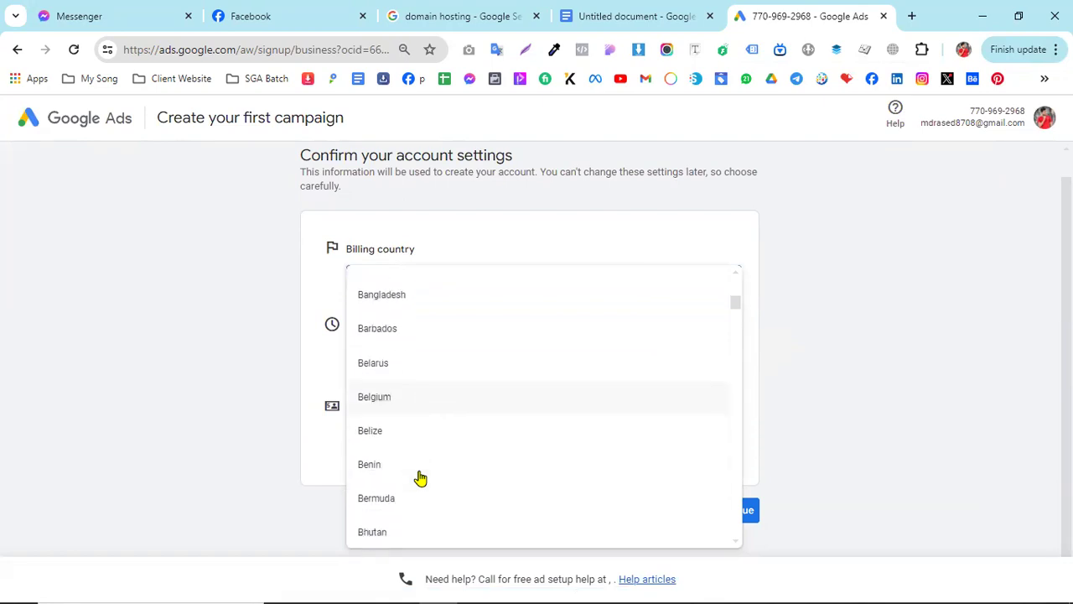
scroll(420, 475, "down", 3)
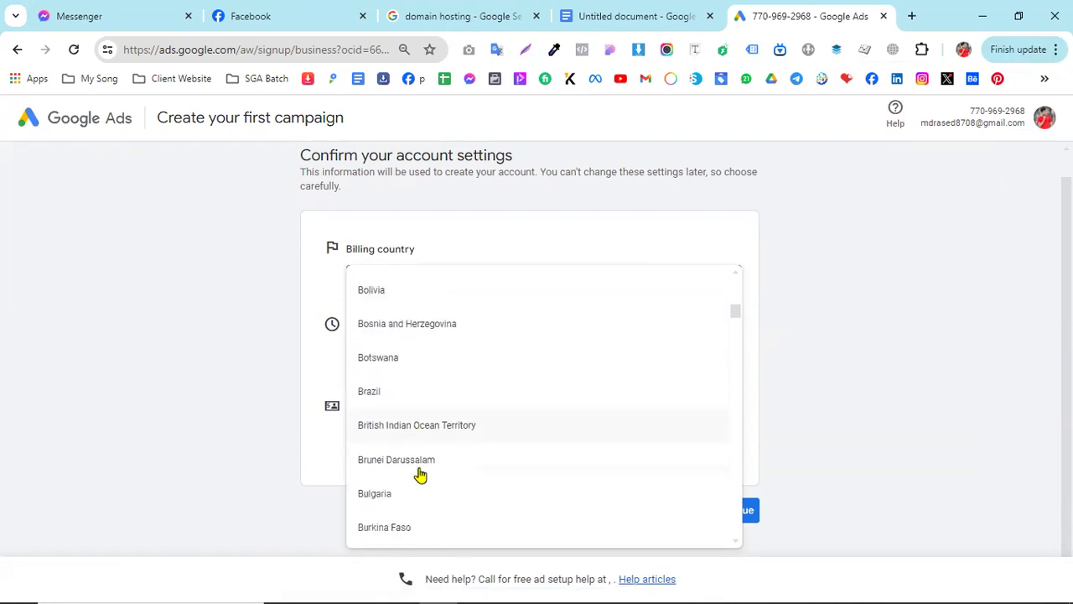
scroll(420, 474, "up", 5)
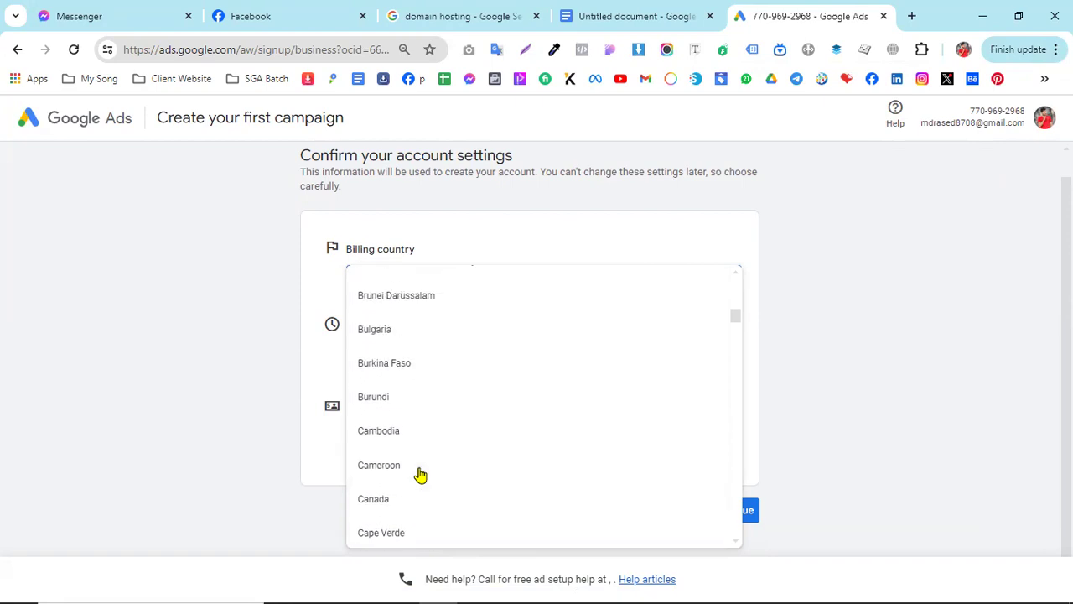
scroll(418, 473, "up", 5)
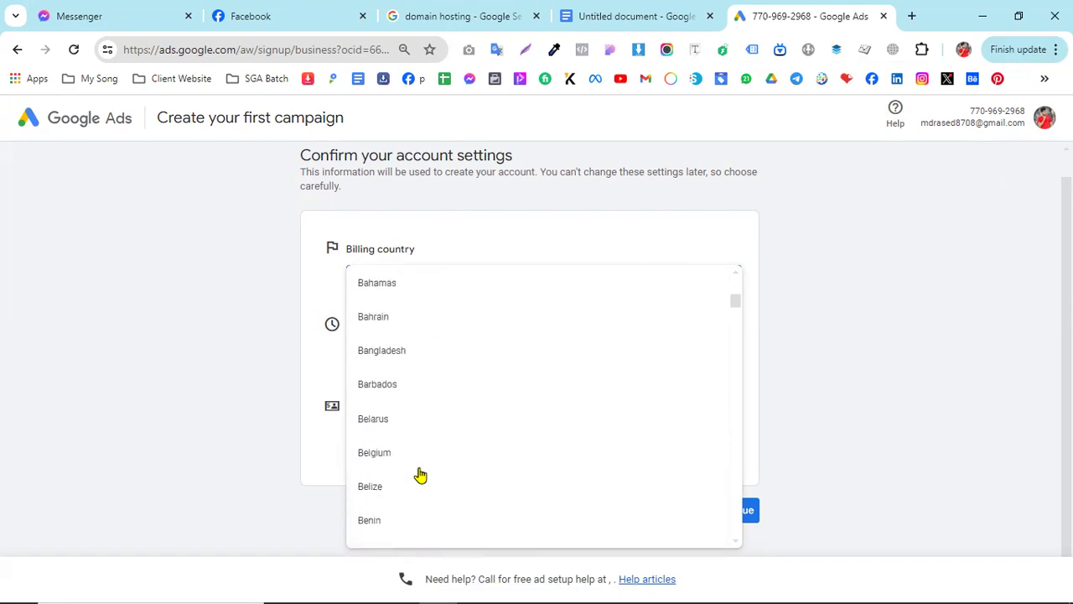
left_click(391, 451)
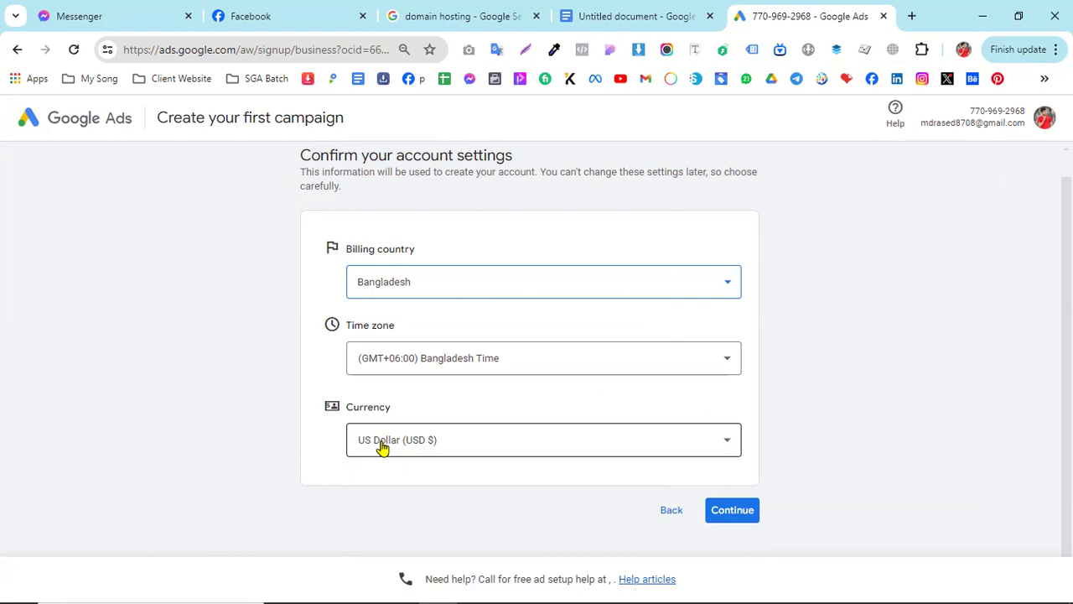
left_click(725, 520)
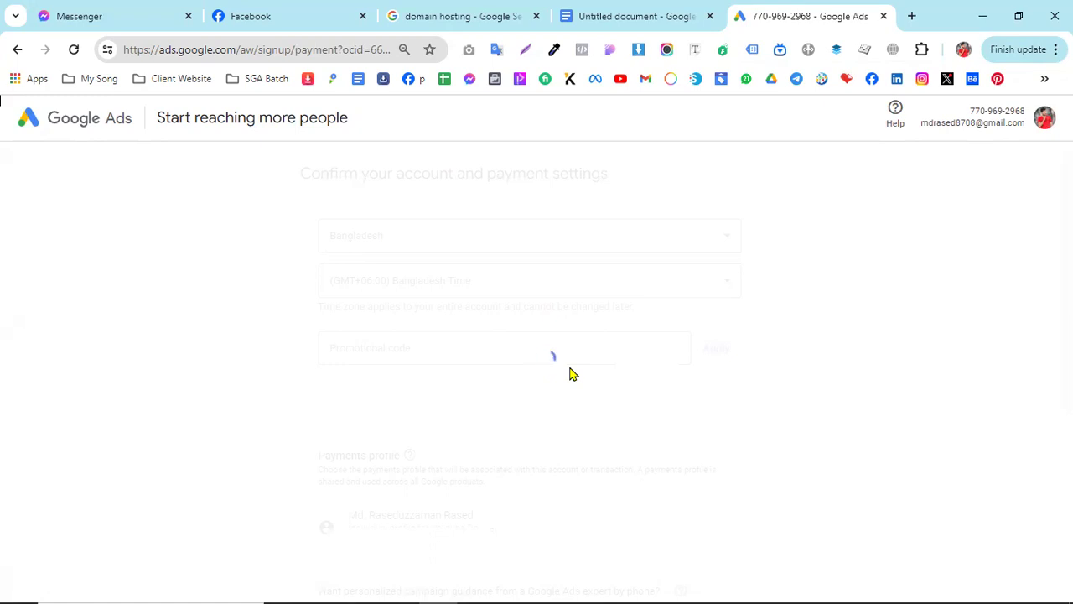
Review the account and payment settings page, from the promotional code and payments profile to the payment method, tax information and contact preferences
scroll(569, 373, "down", 10)
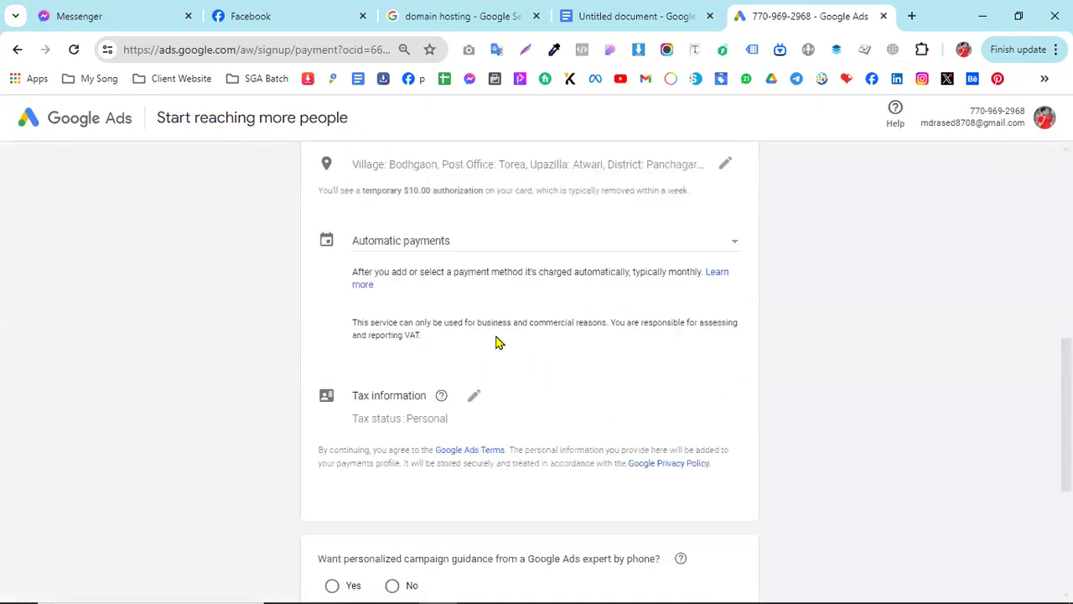
scroll(495, 335, "up", 5)
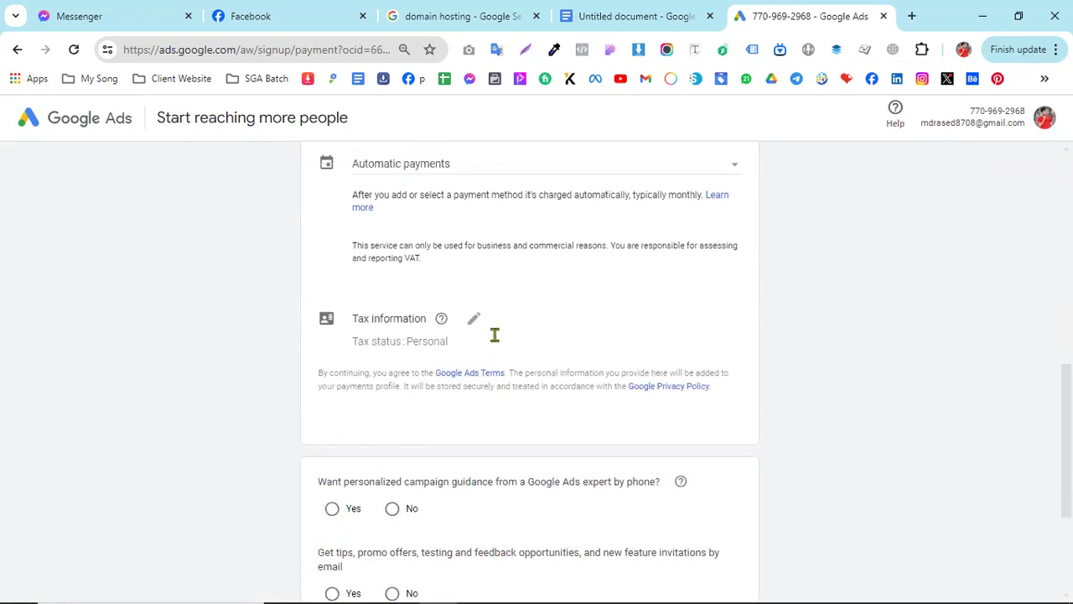
scroll(495, 342, "up", 3)
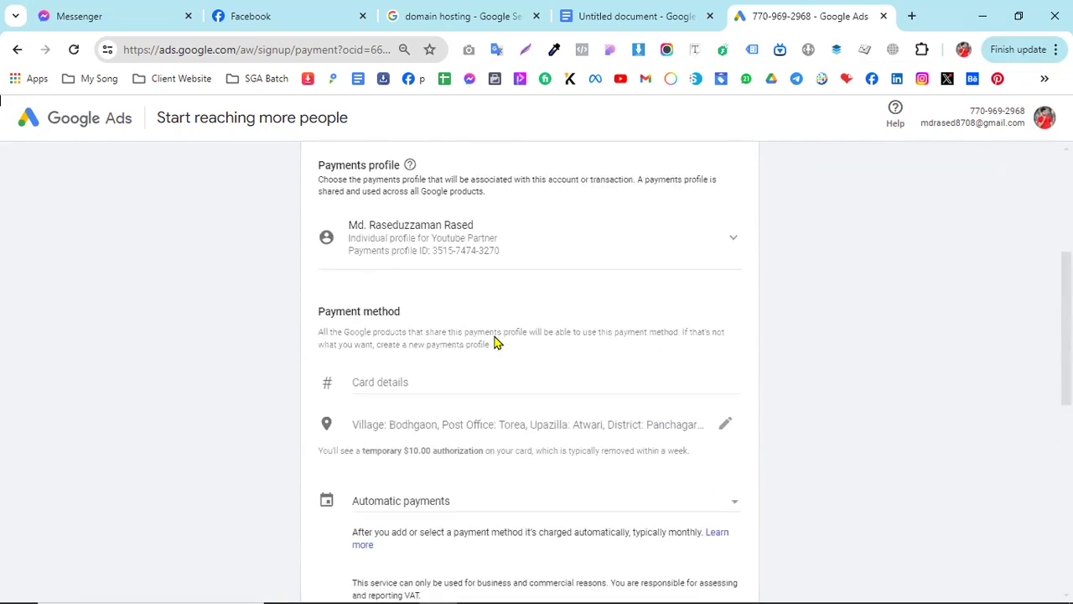
scroll(419, 429, "up", 3)
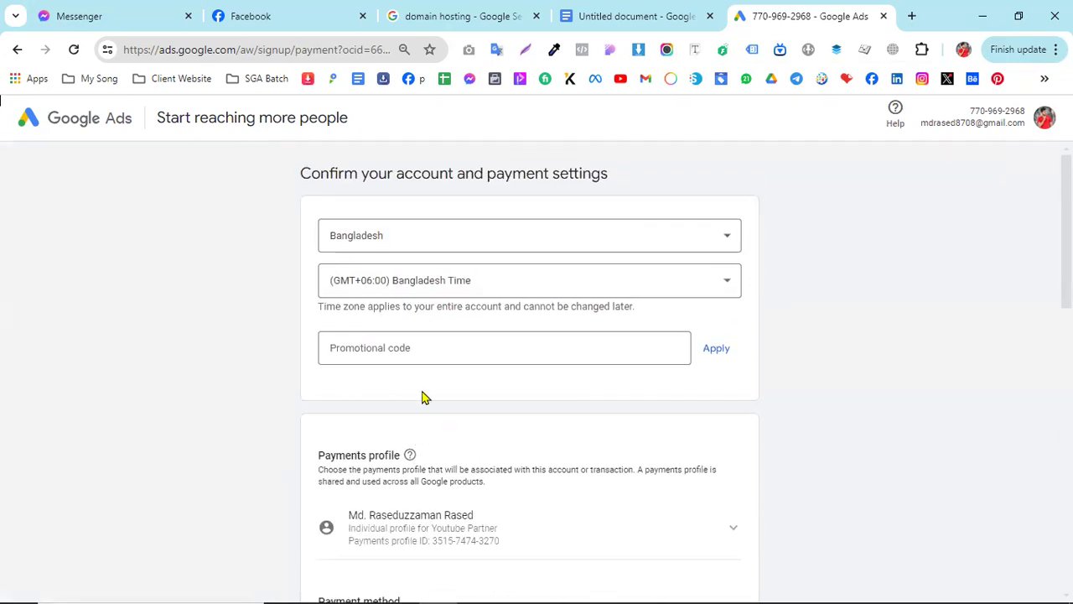
scroll(601, 355, "down", 10)
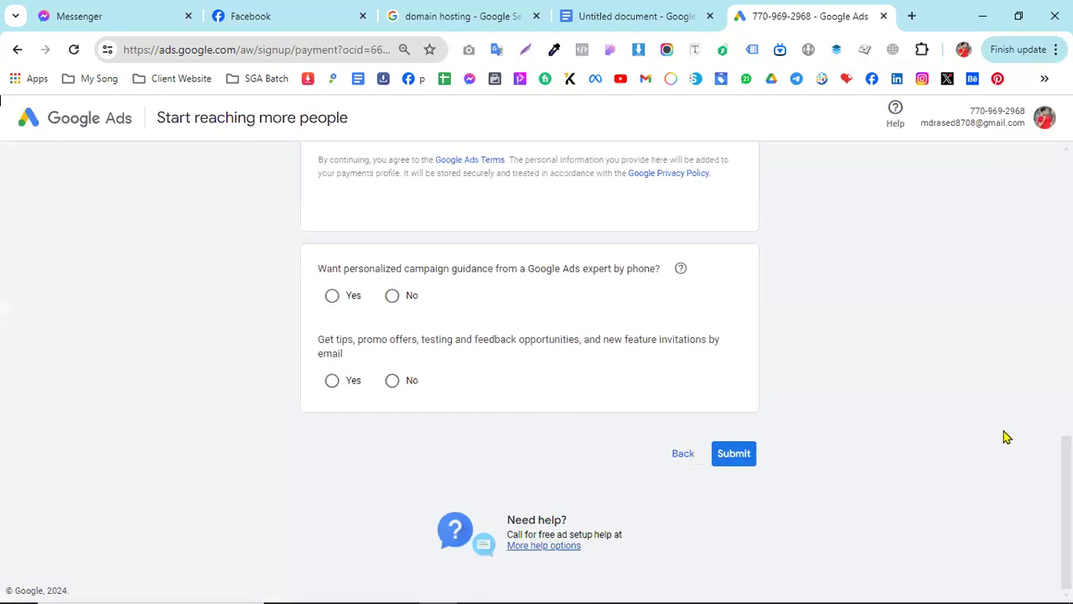
scroll(802, 433, "up", 3)
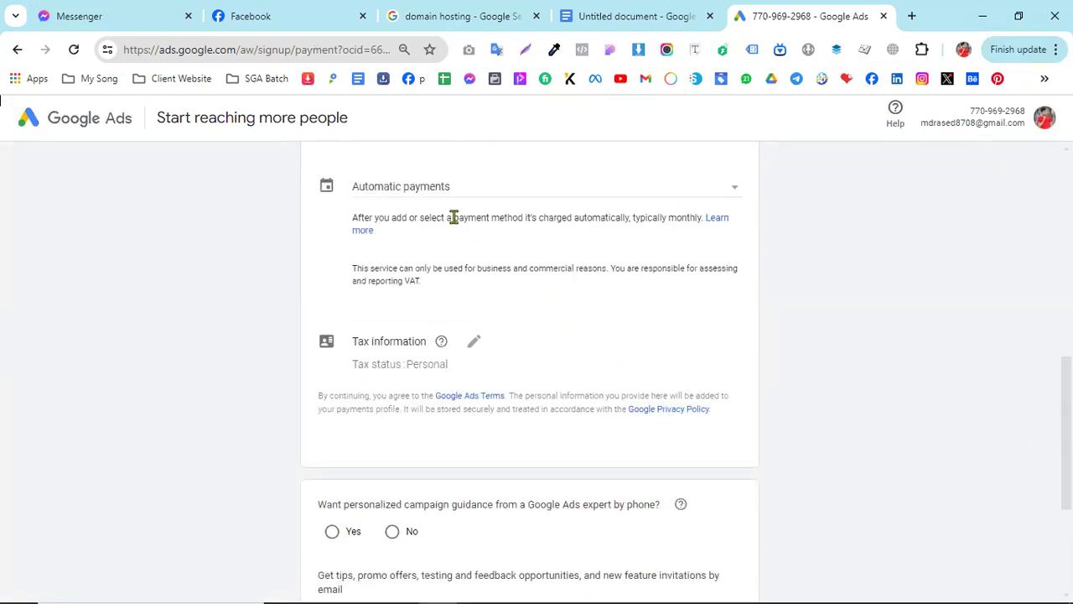
scroll(453, 217, "up", 2)
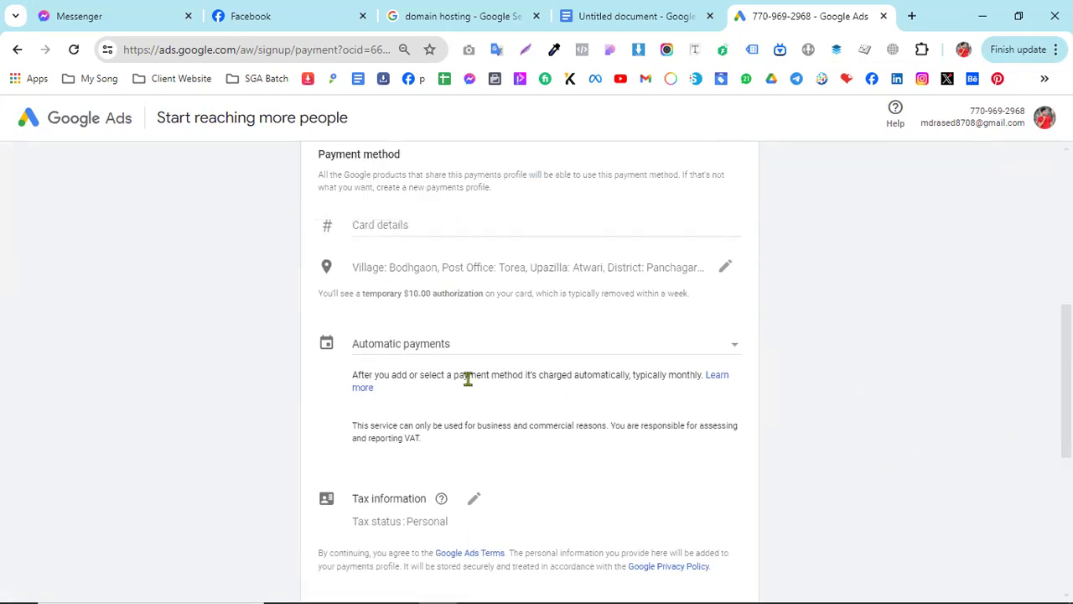
scroll(498, 371, "up", 3)
scroll(498, 371, "up", 2)
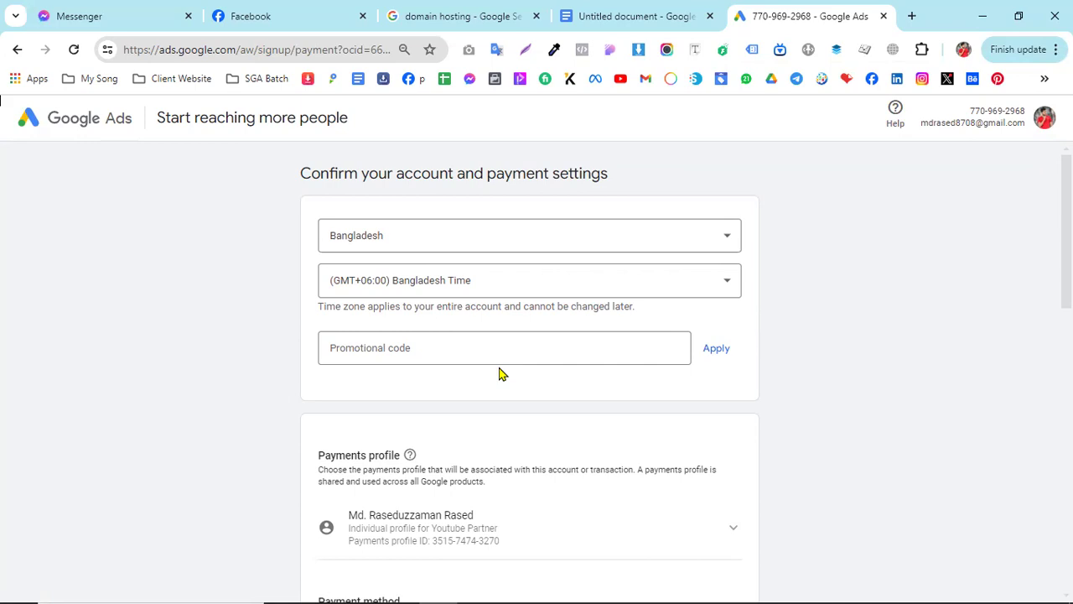
scroll(499, 373, "down", 4)
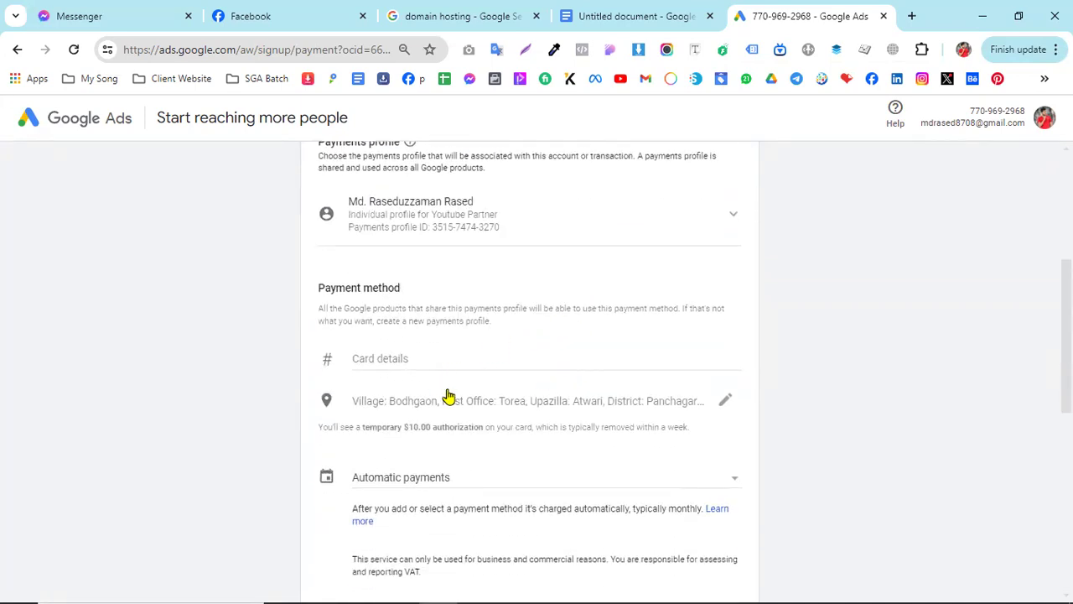
scroll(541, 328, "down", 6)
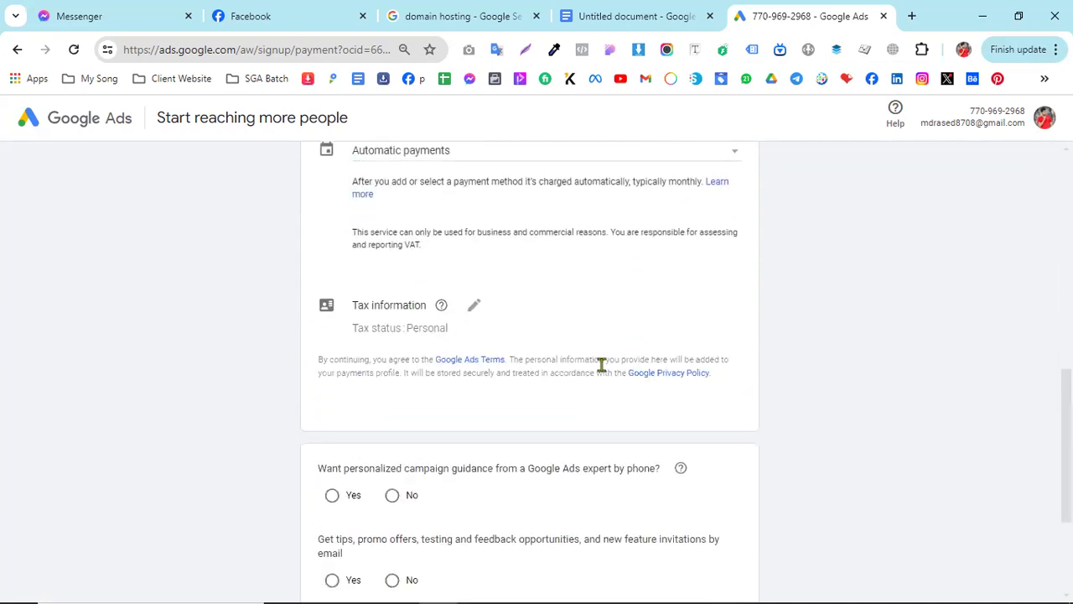
Check the new account's entry at the end of the Google Ads account list and revisit the payment settings
left_click(1044, 119)
scroll(932, 395, "down", 10)
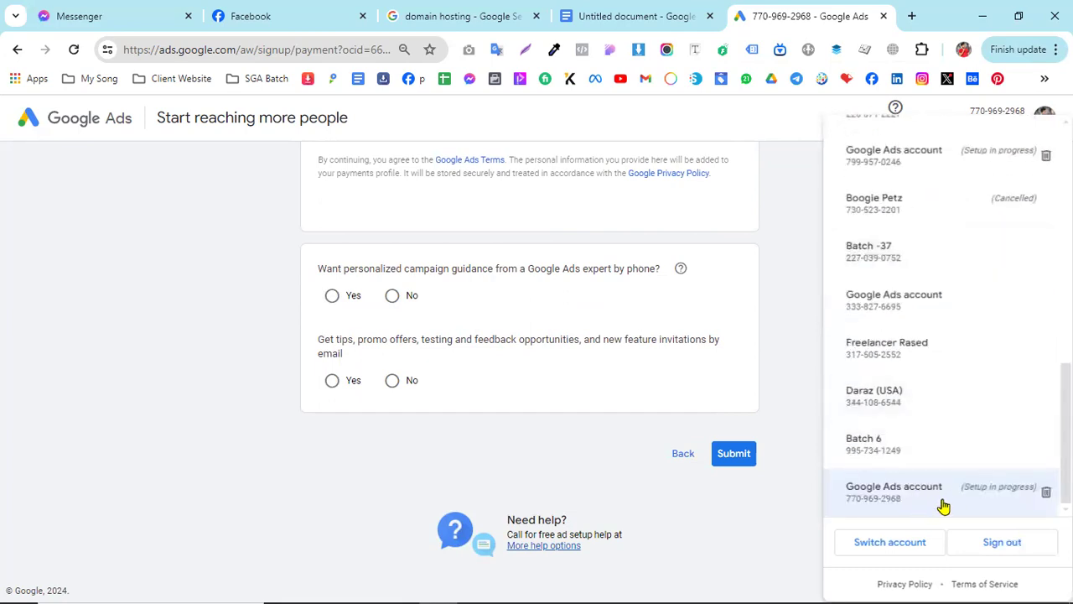
left_click(781, 340)
scroll(497, 310, "up", 8)
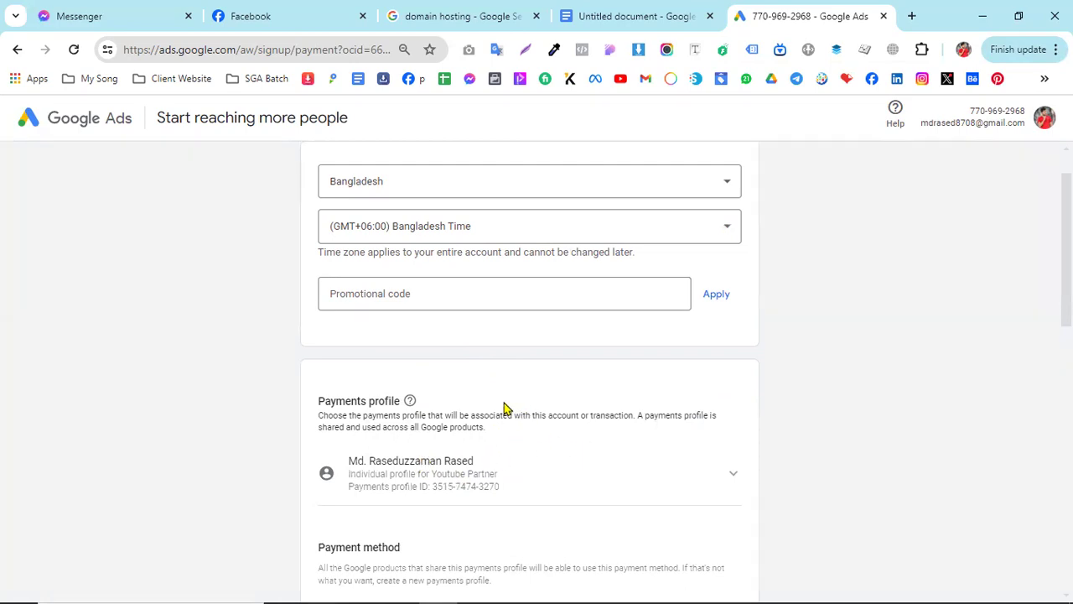
scroll(460, 333, "up", 1)
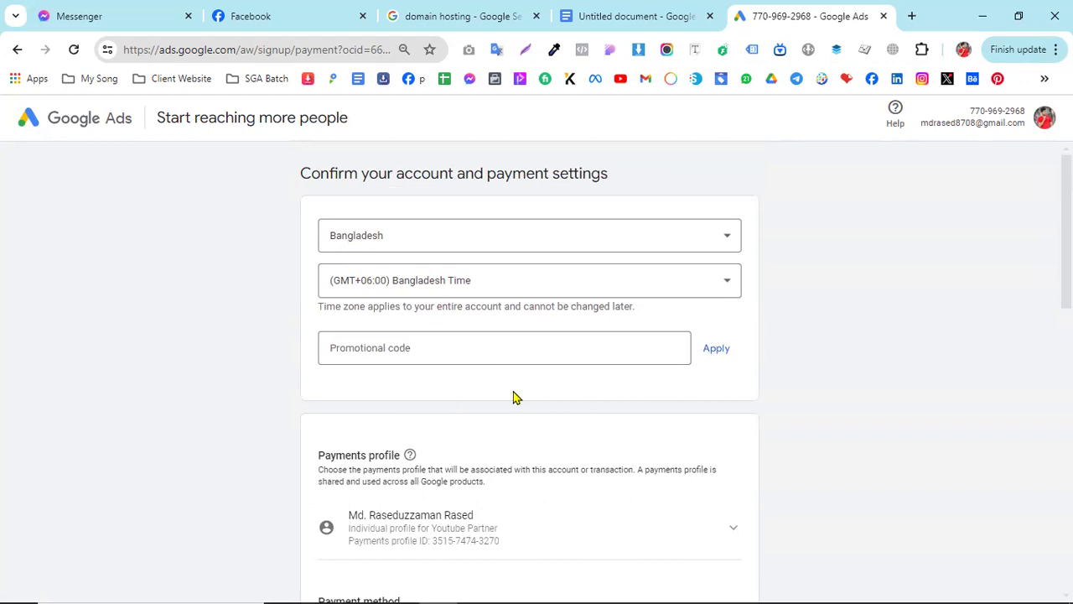
scroll(514, 397, "down", 2)
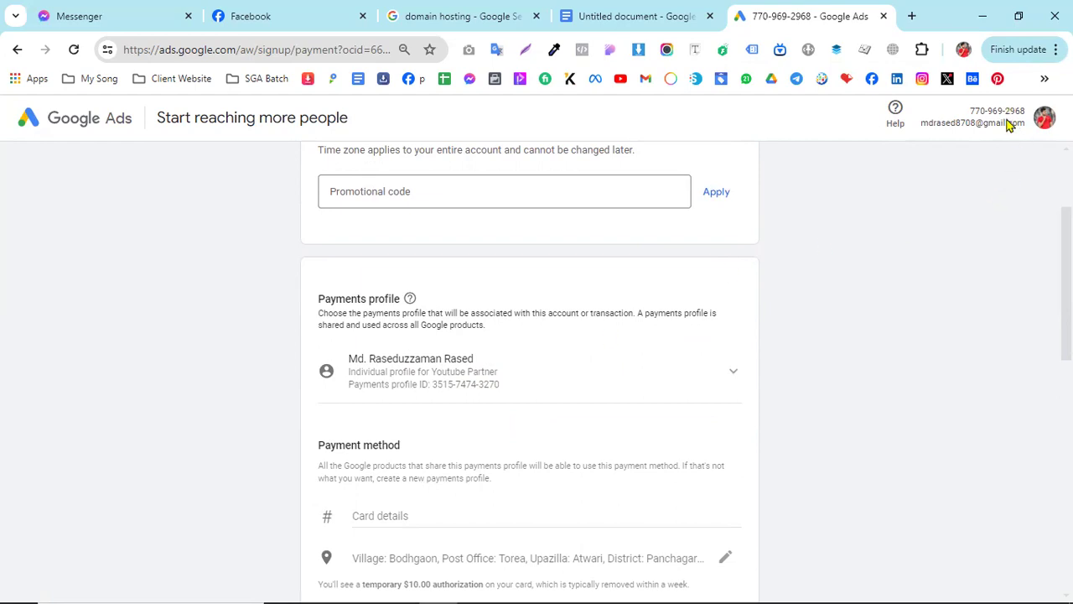
Permanently remove the newly created, unfinished Google Ads account, the last entry in the account list
left_click(1044, 118)
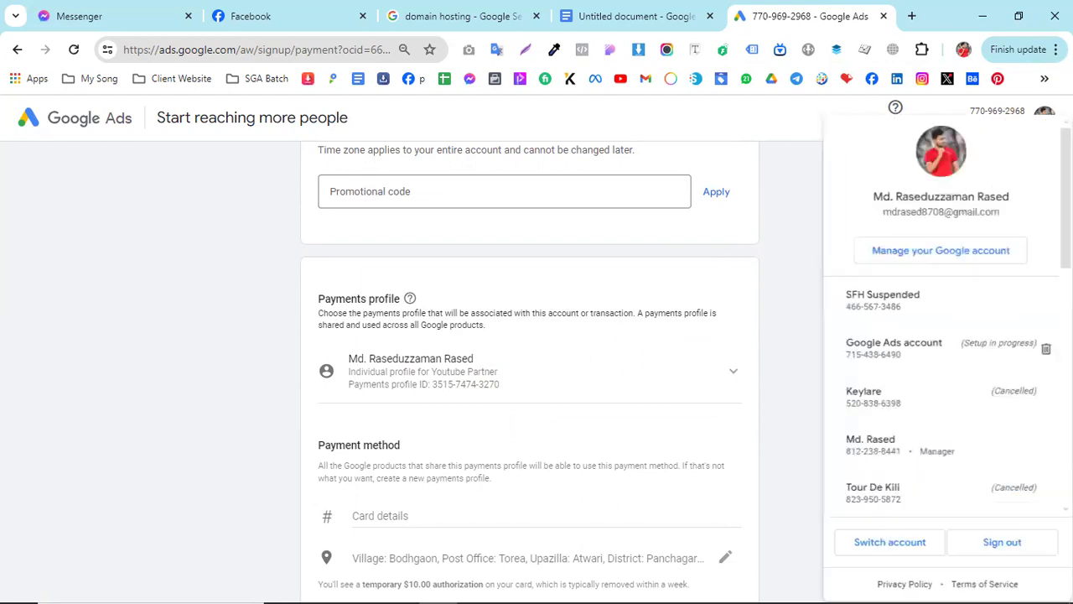
scroll(939, 478, "down", 10)
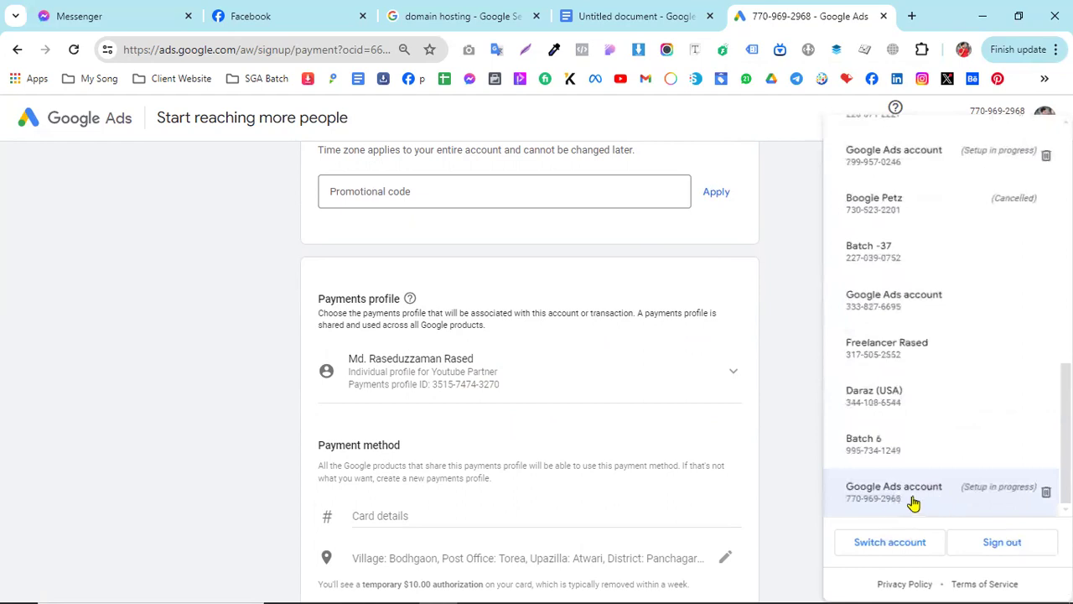
left_click(1046, 491)
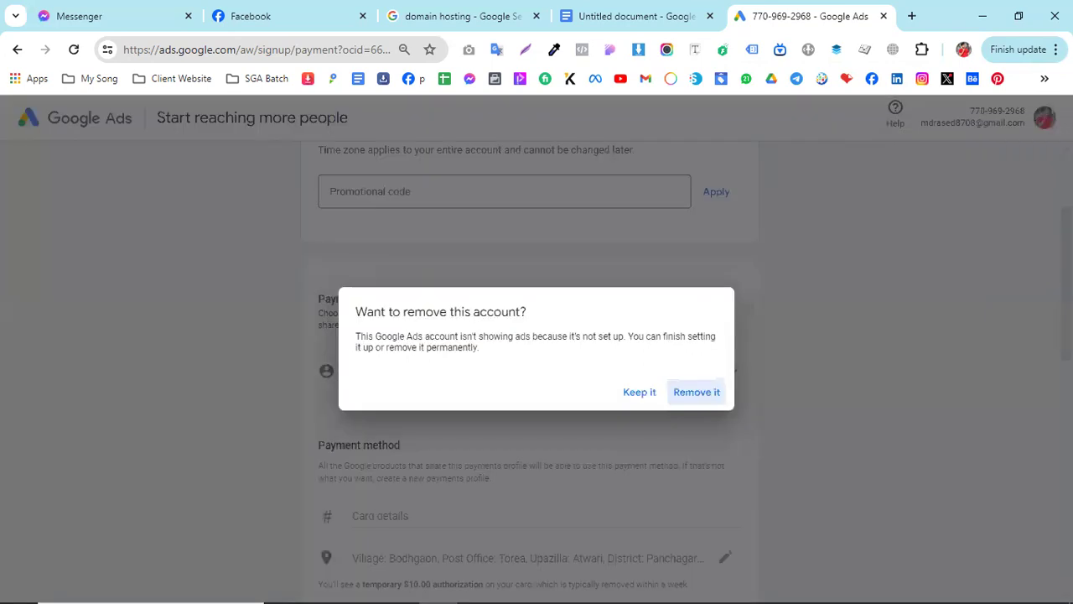
left_click(711, 393)
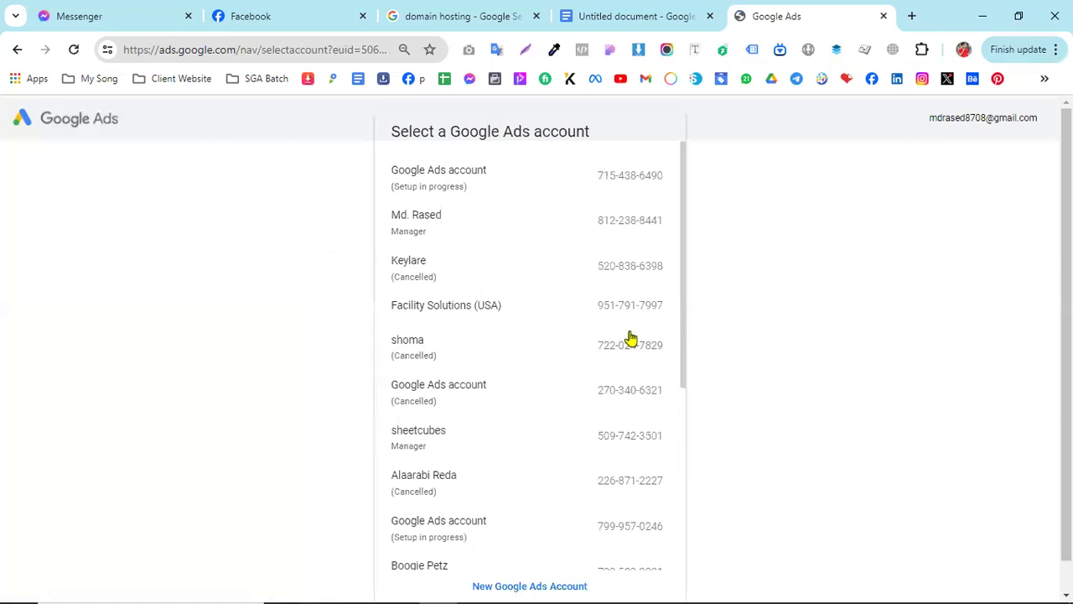
scroll(788, 347, "down", 1)
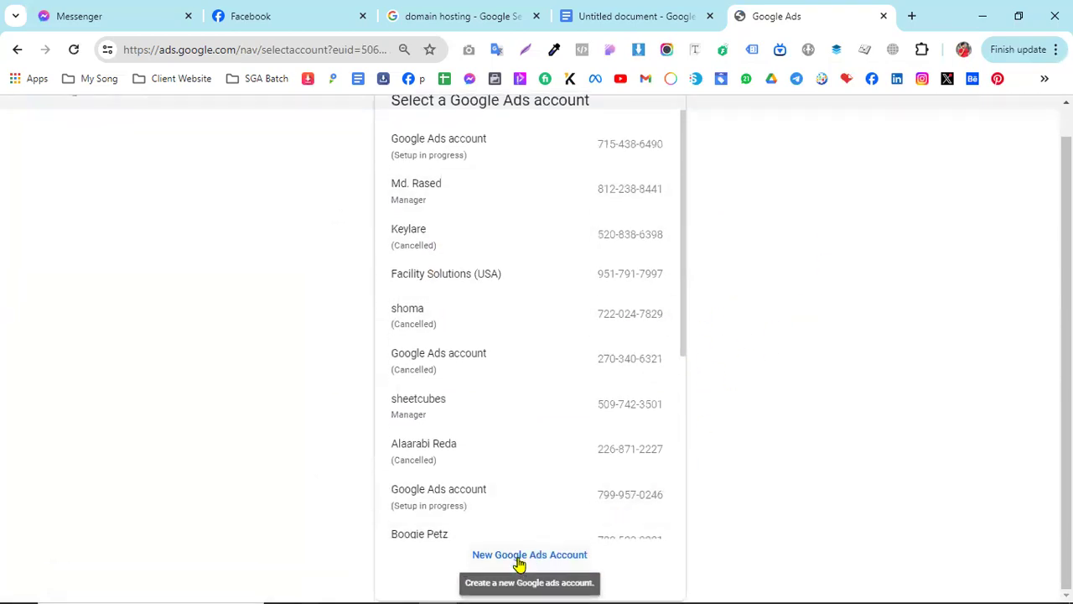
scroll(924, 426, "up", 1)
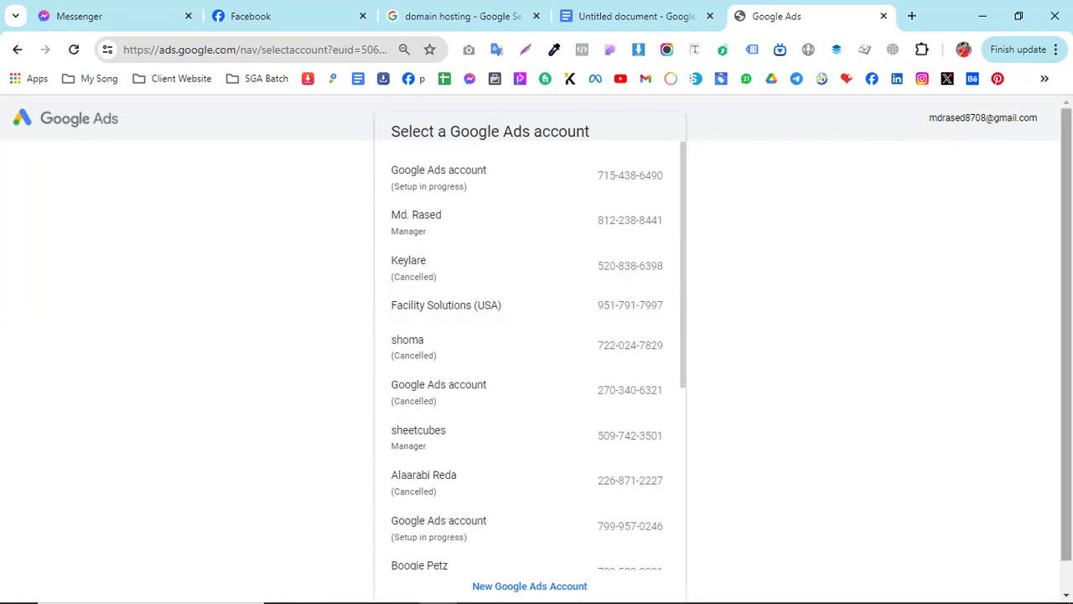
scroll(754, 435, "down", 1)
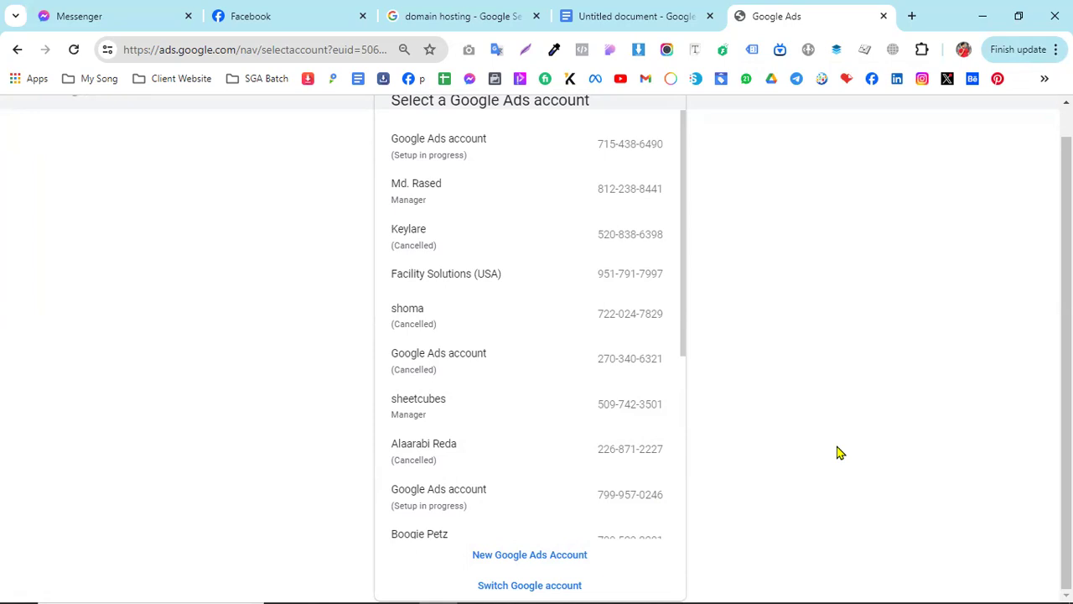
Start a new Google Ads account from the account list, choosing to create a new one, and skip the campaign creation
scroll(714, 441, "down", 4)
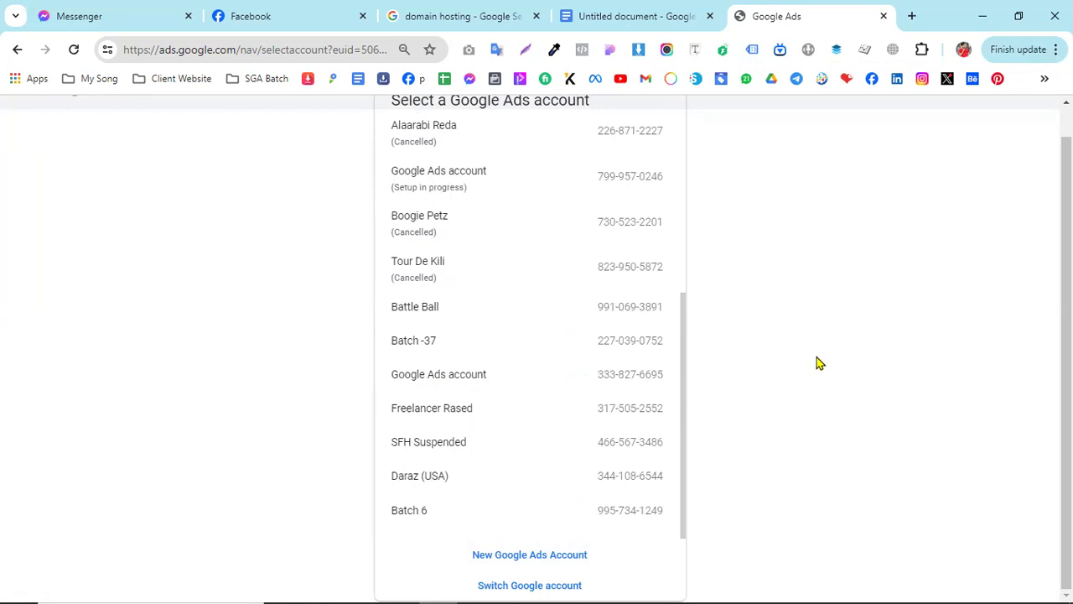
scroll(829, 352, "up", 1)
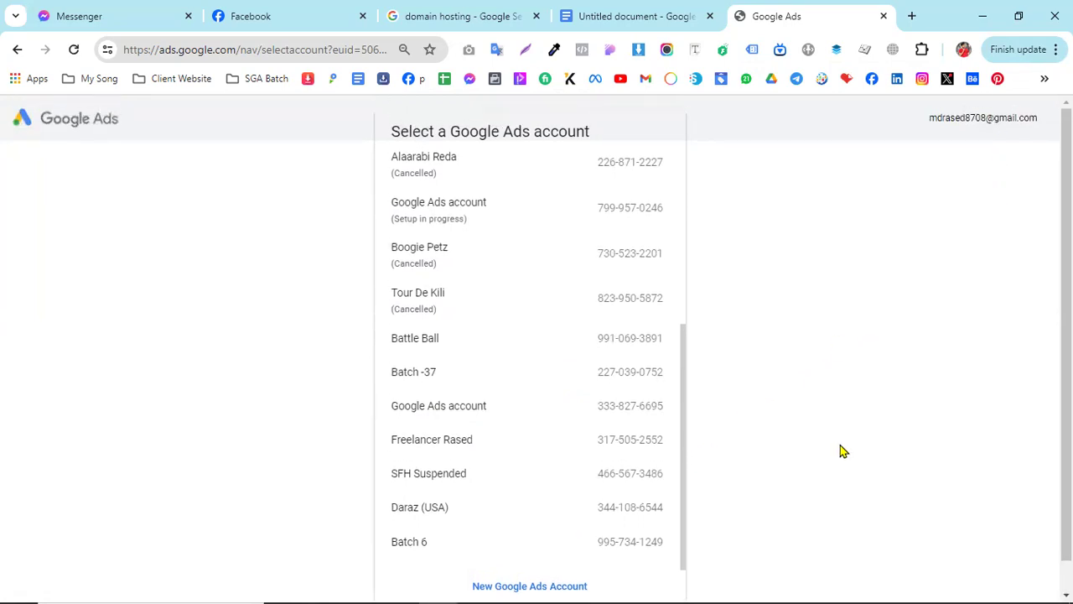
scroll(841, 450, "down", 1)
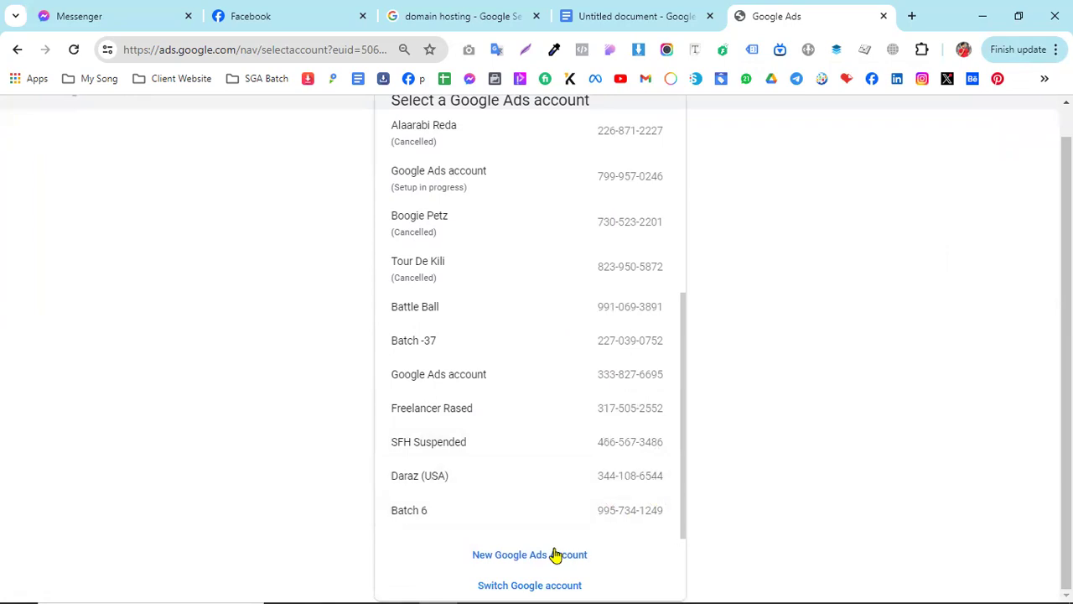
left_click(504, 562)
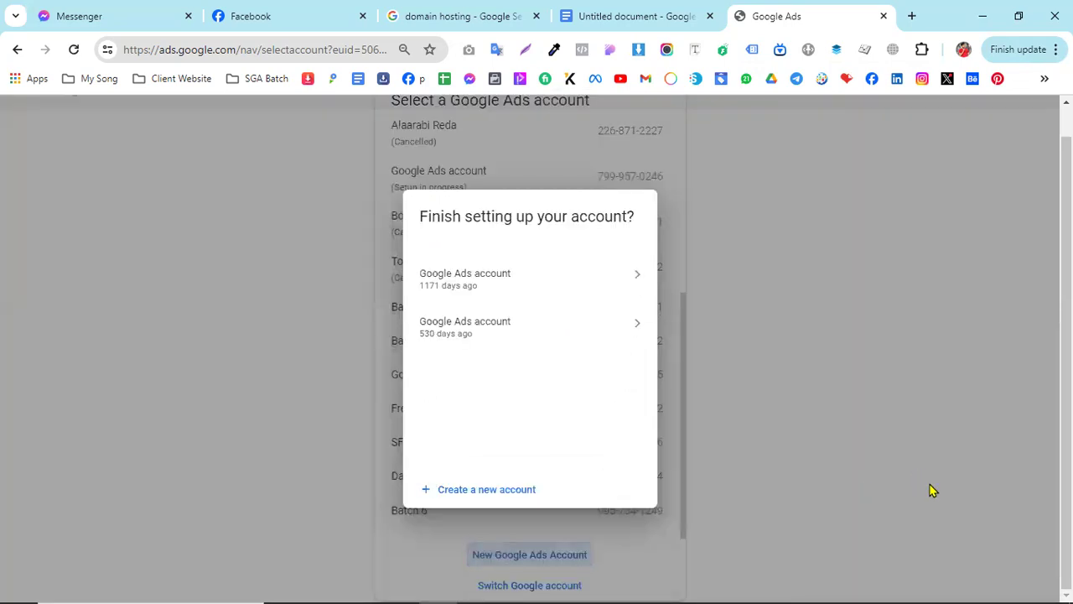
left_click(505, 490)
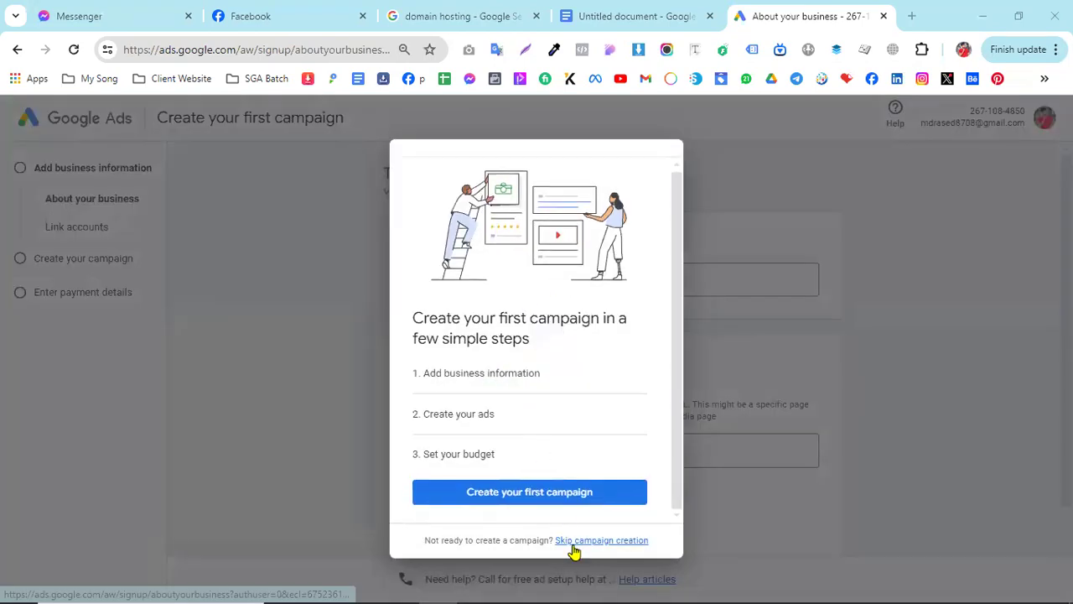
left_click(574, 543)
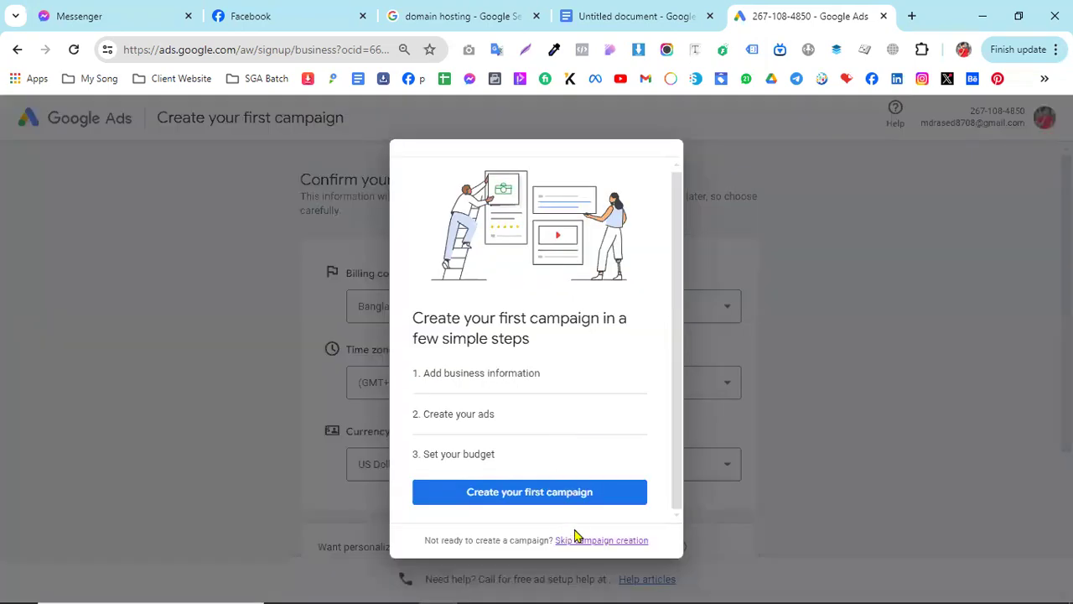
left_click(593, 541)
Keep Bangladesh, Bangladesh Time and US Dollar in the account settings and decline phone guidance from a Google Ads expert
scroll(600, 457, "down", 1)
scroll(586, 448, "down", 2)
scroll(561, 436, "up", 3)
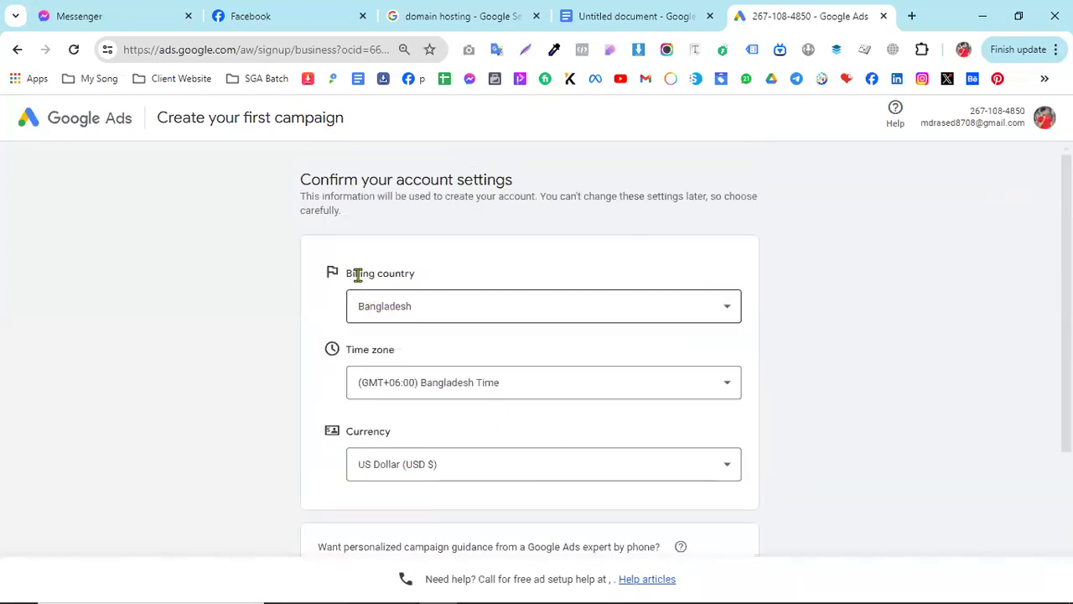
left_click_drag(362, 273, 383, 273)
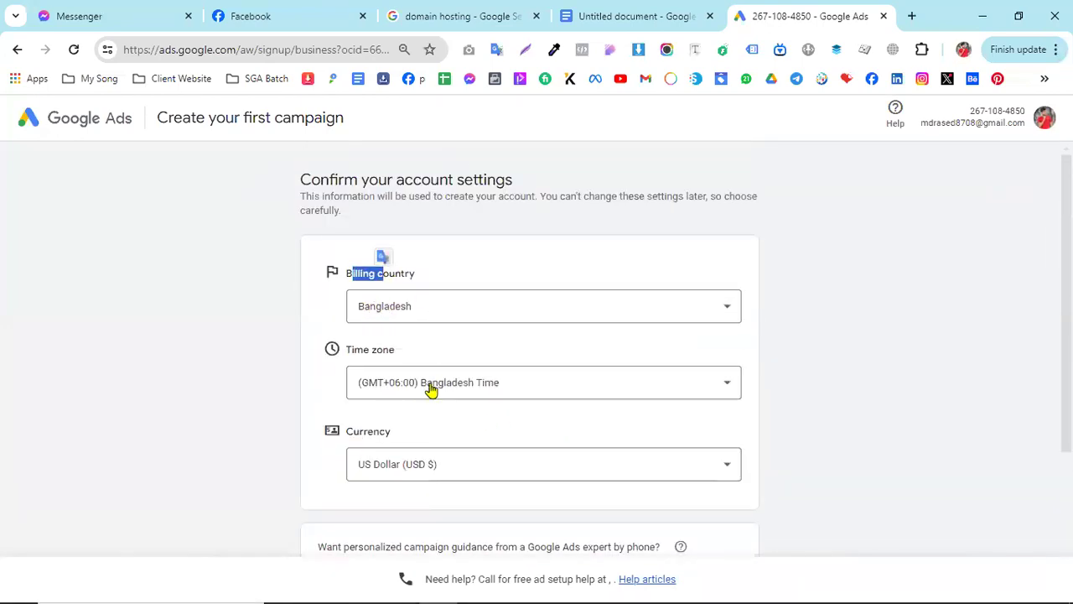
scroll(632, 420, "down", 3)
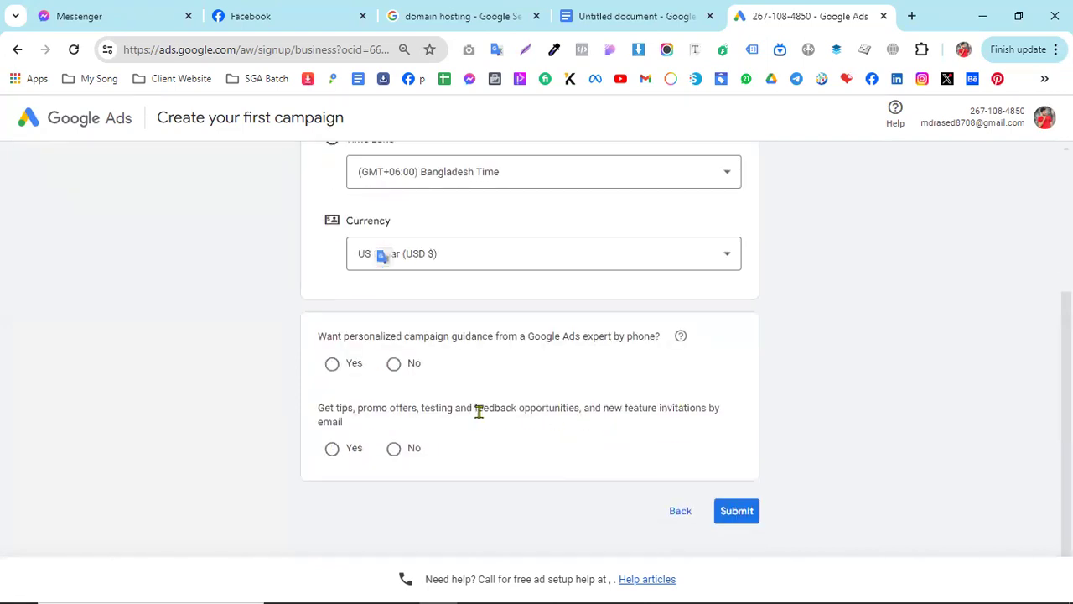
left_click(330, 369)
left_click(394, 367)
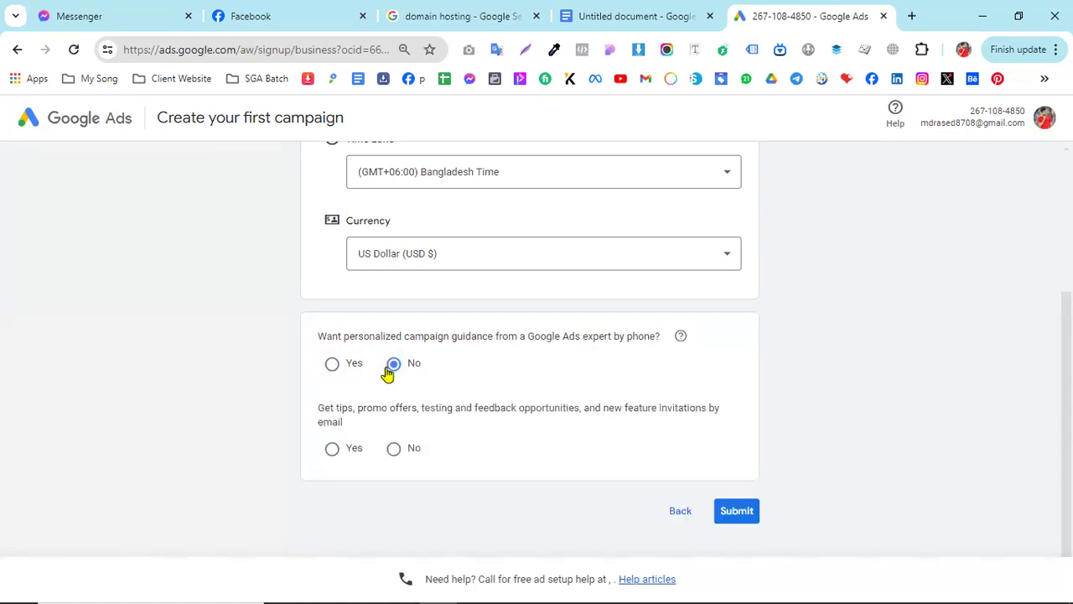
left_click_drag(522, 333, 639, 334)
left_click(603, 339)
Accept tips, promo offers and new feature invitations by email and submit the account settings
left_click_drag(319, 409, 399, 409)
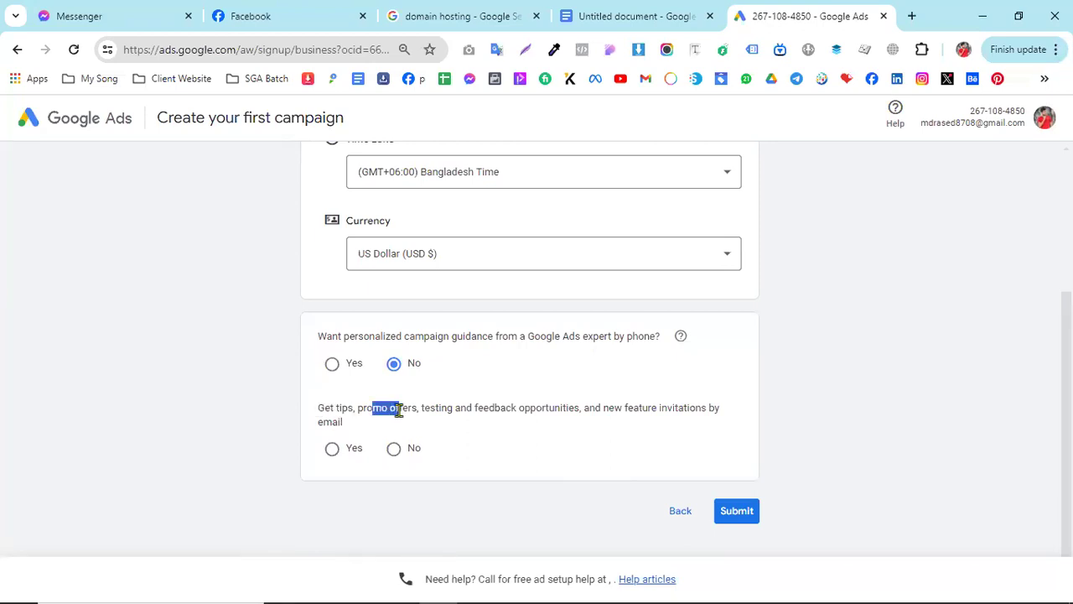
left_click(332, 453)
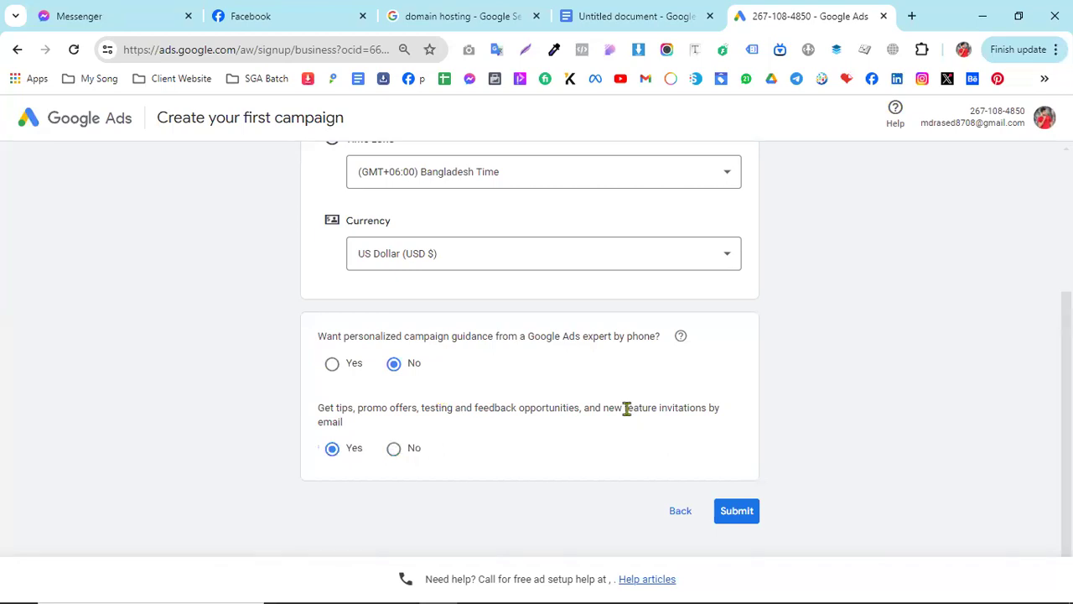
left_click_drag(624, 408, 659, 408)
left_click(635, 409)
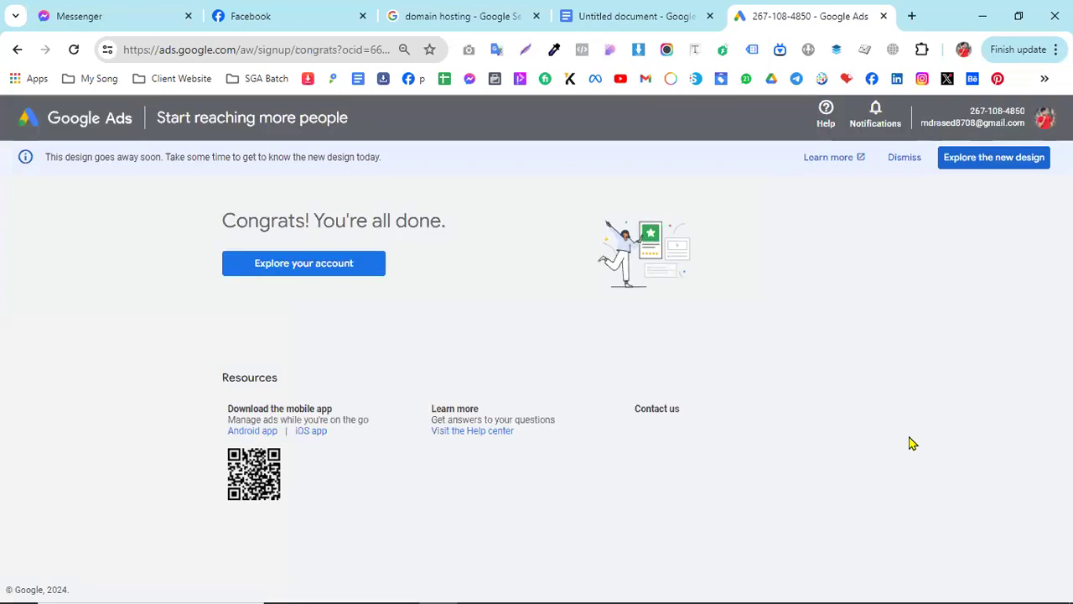
Explore the newly created account from the completion page and point out its account number on the overview
left_click_drag(207, 220, 424, 221)
left_click(915, 189)
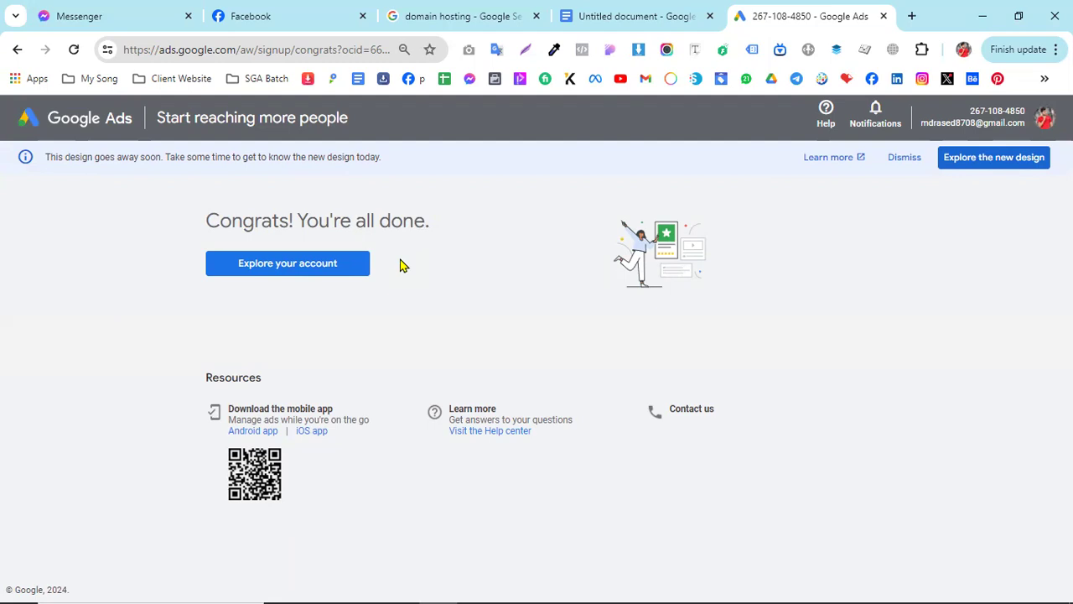
left_click(285, 274)
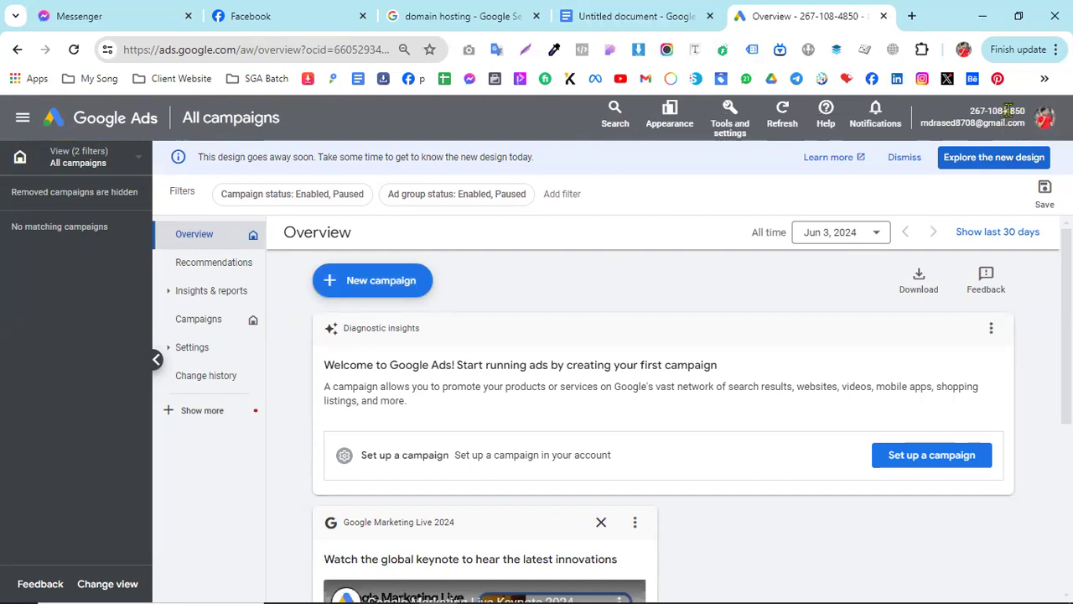
left_click_drag(1023, 110, 1014, 111)
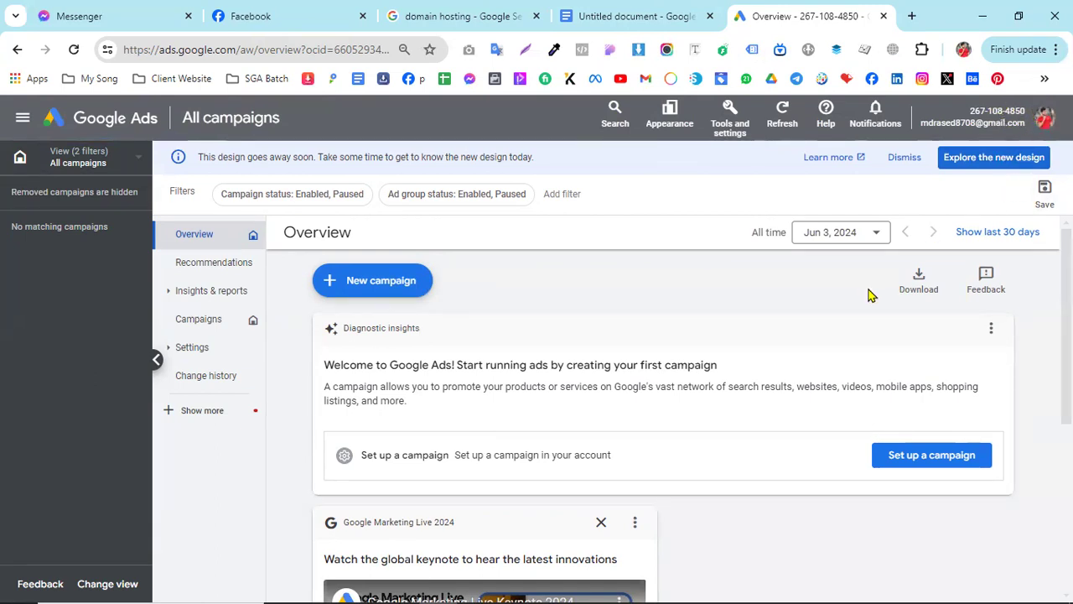
Close the account's page, open ads.google.com in a new browser tab and sign in to Google Ads
left_click(883, 16)
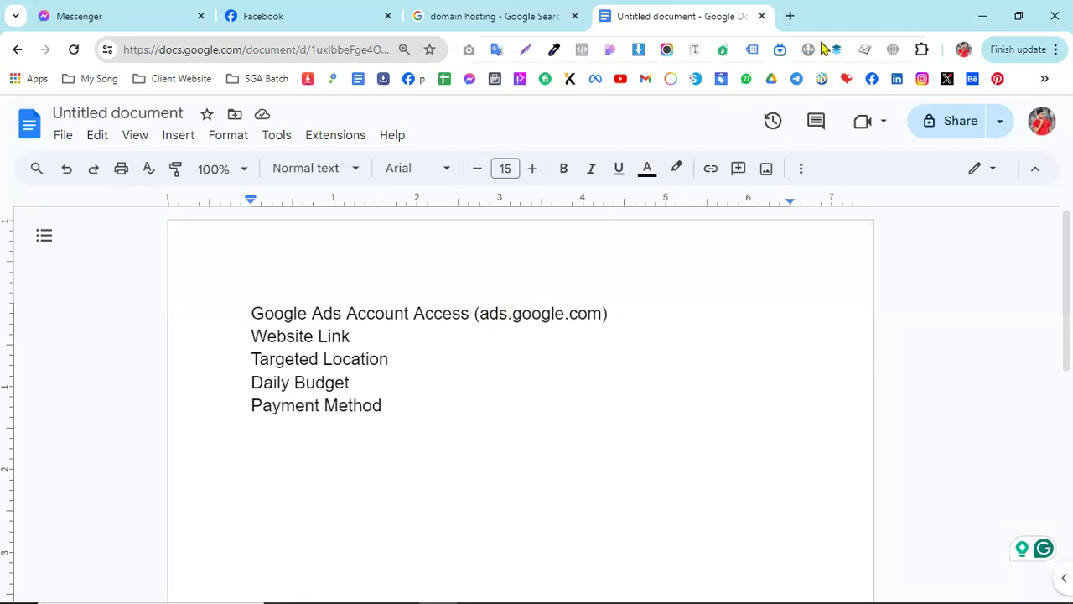
left_click(788, 17)
type("ads")
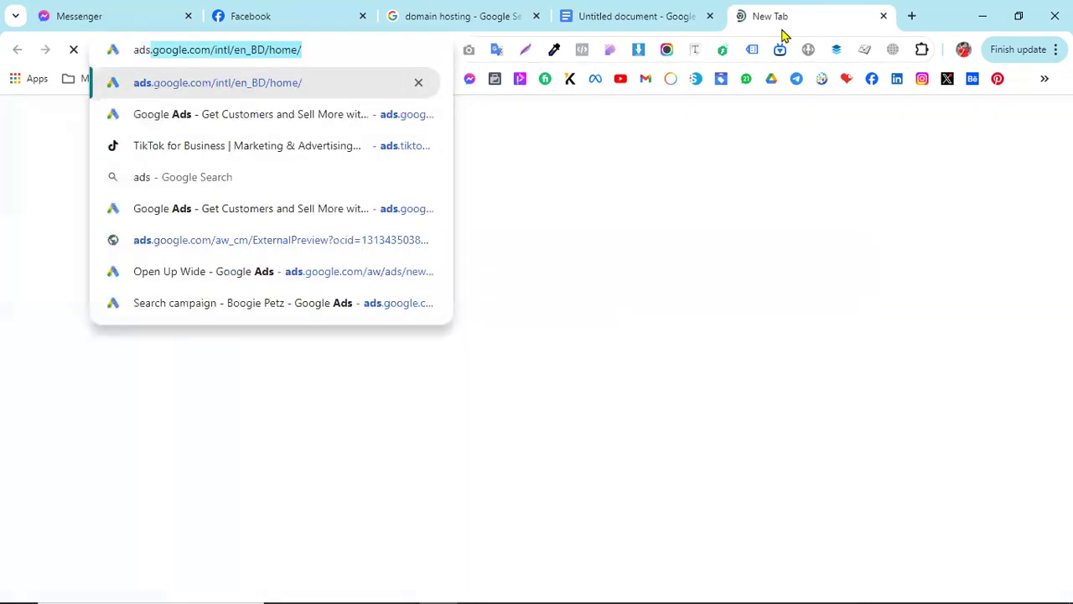
type(".google.com")
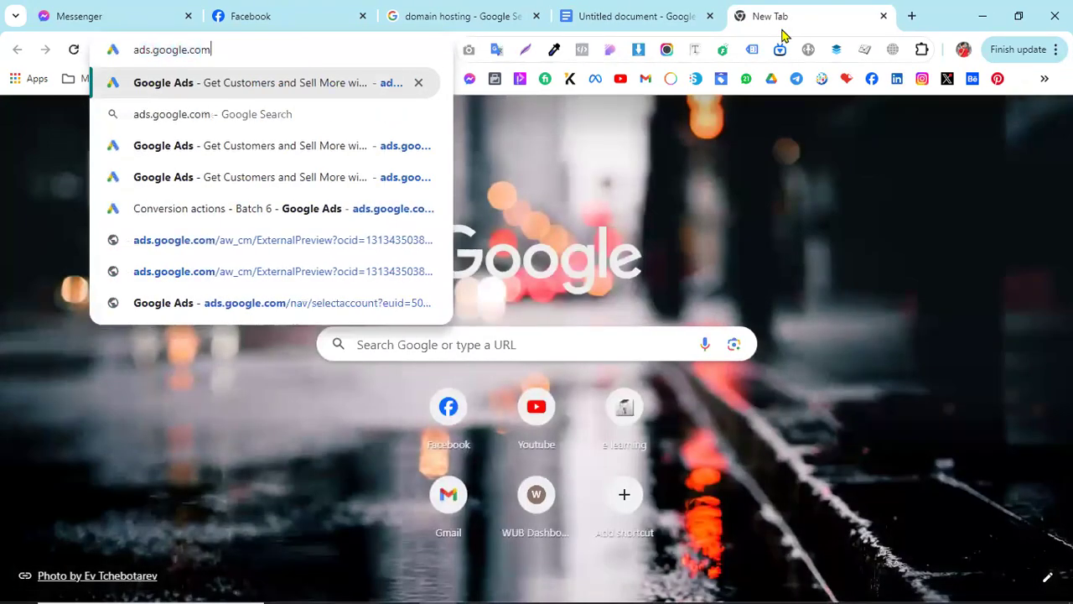
key("Return")
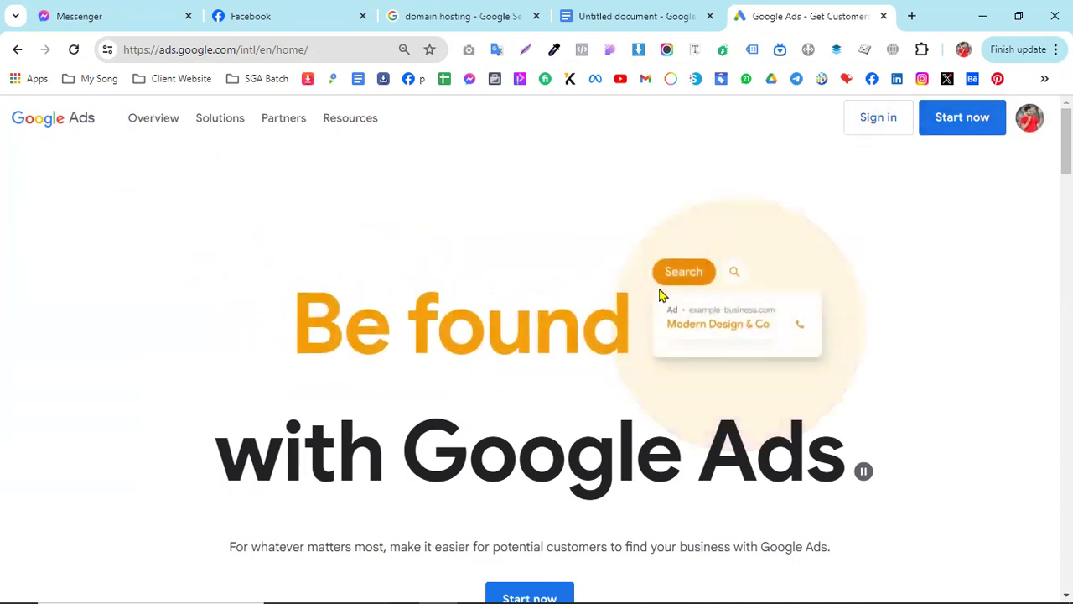
left_click(880, 121)
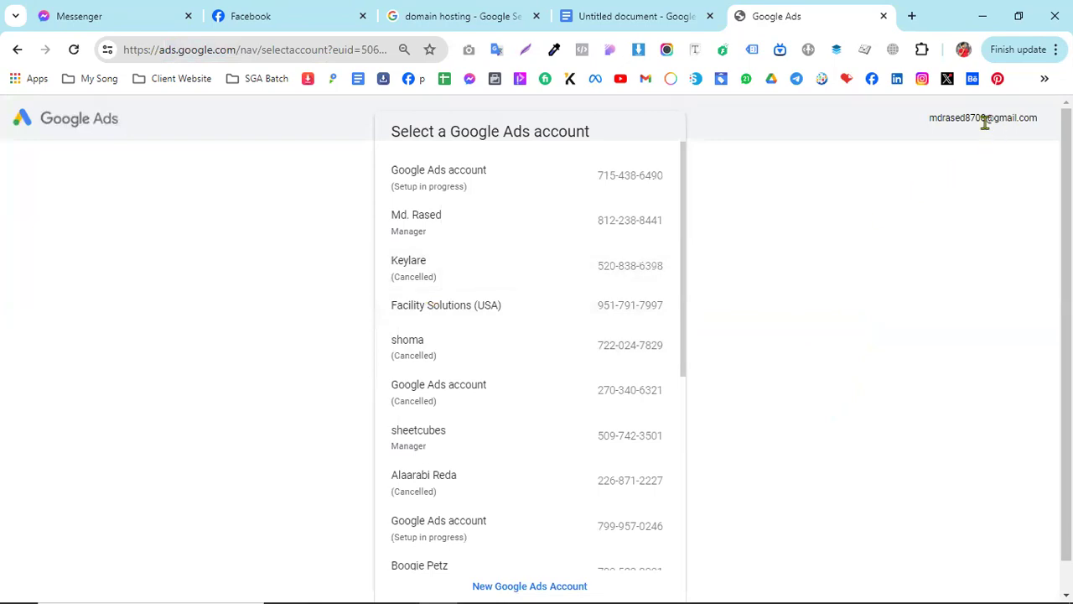
Point out the signed-in e-mail, look through the account list and open the newly created account at its end
left_click_drag(931, 118, 1036, 118)
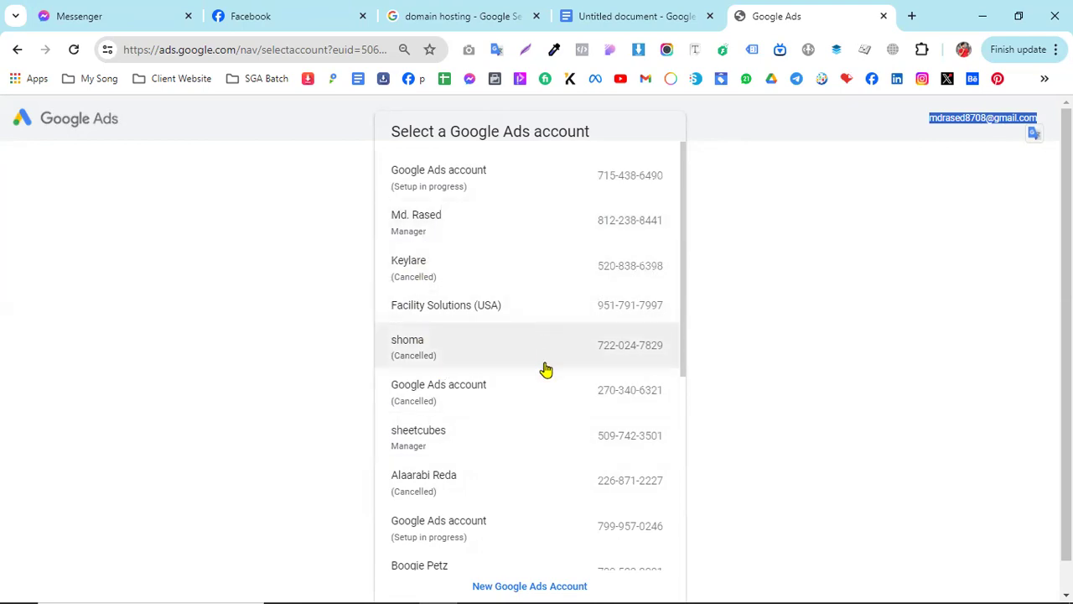
scroll(543, 377, "down", 2)
scroll(534, 391, "down", 2)
scroll(499, 352, "up", 5)
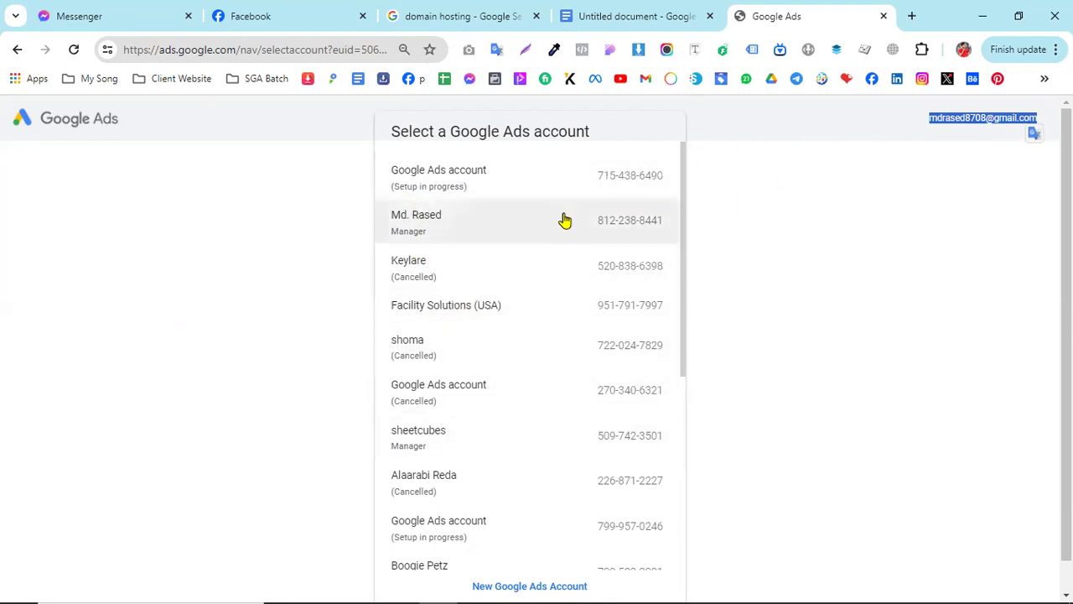
scroll(554, 381, "down", 5)
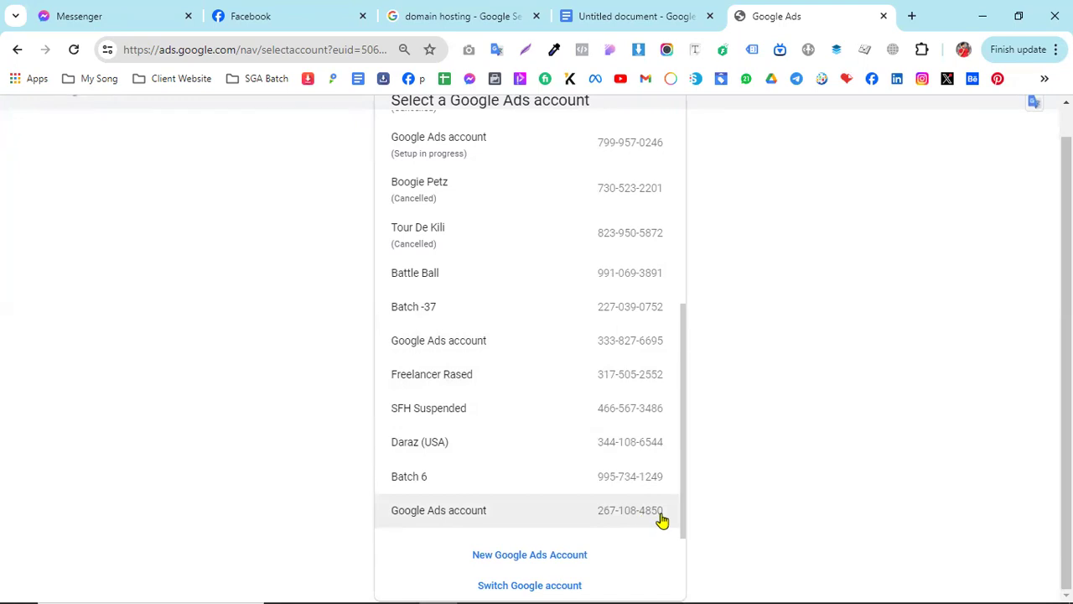
right_click(441, 516)
left_click(442, 516)
left_click(441, 516)
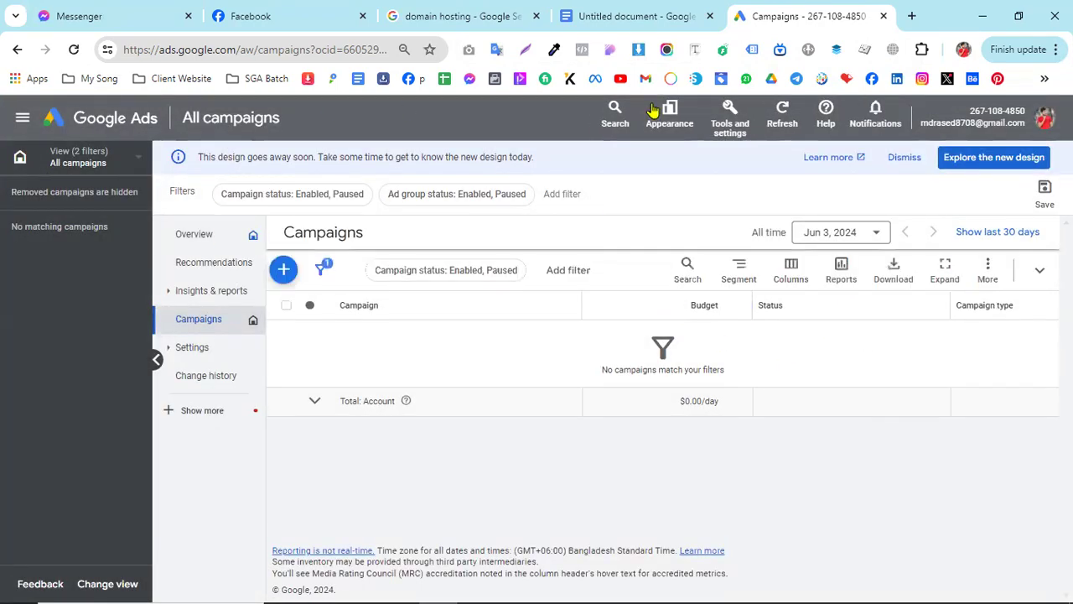
Open ads.google.com in another browser tab and go to the Google Ads account selection list
left_click(913, 17)
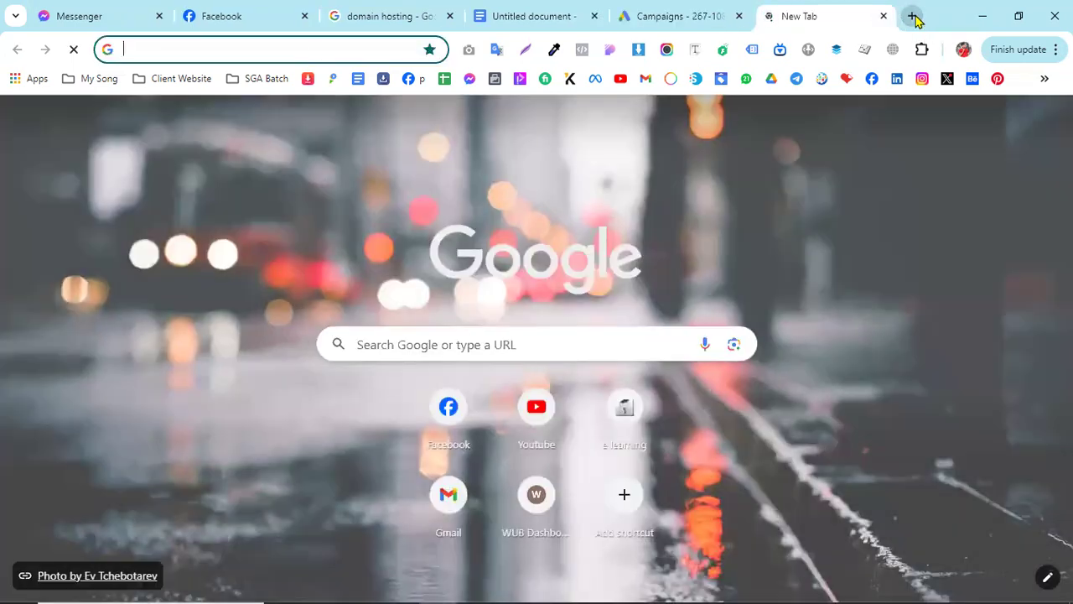
type("ads.goog")
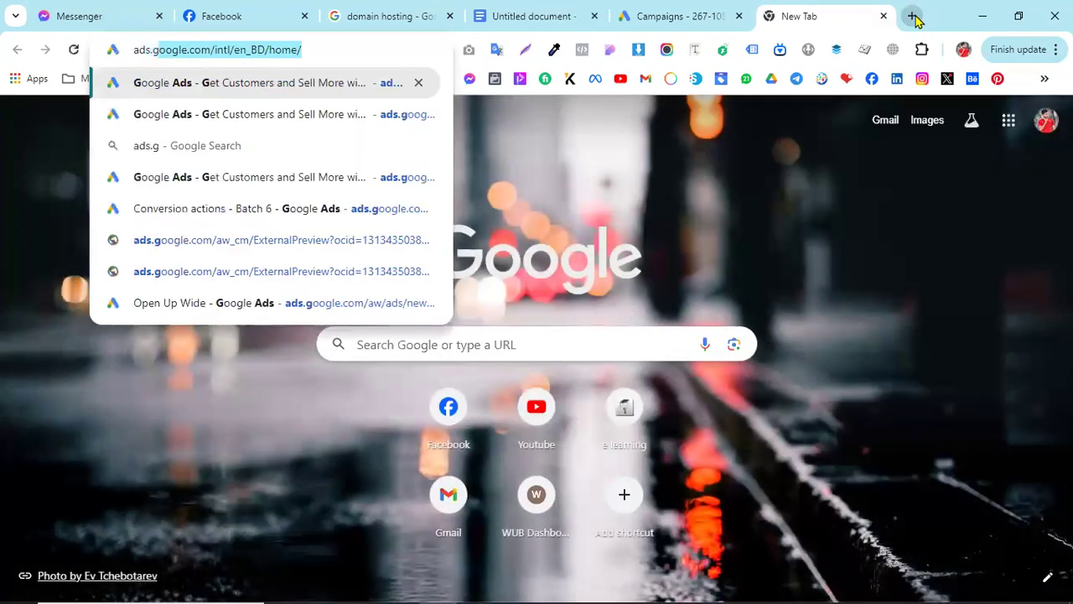
key("BackSpace")
type("oogle.")
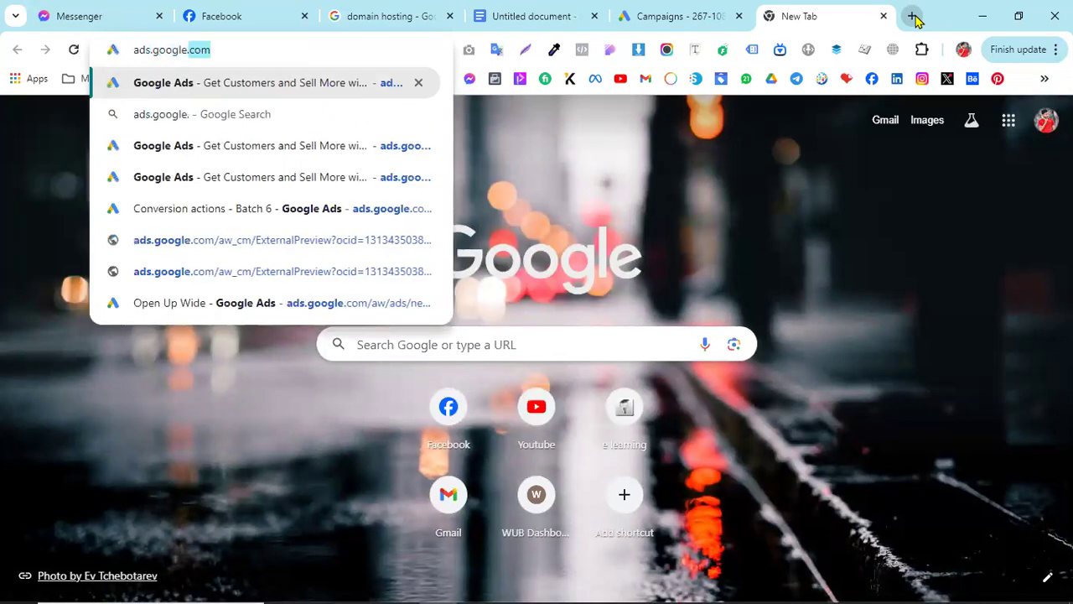
key("Return")
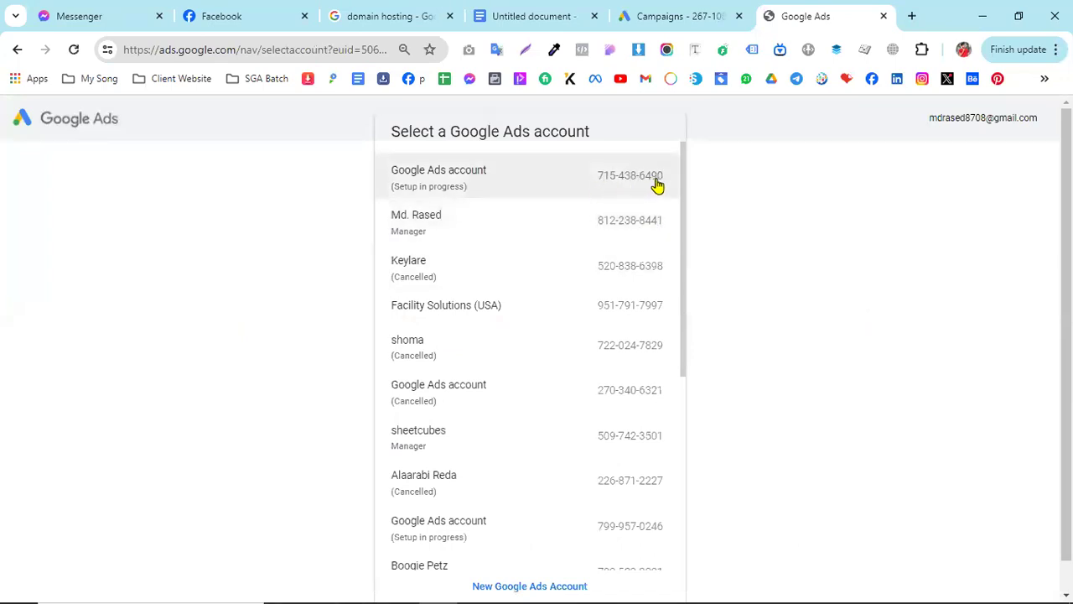
Compare the account number on the new account's Campaigns page with the numbers in the Google Ads account list
left_click(675, 16)
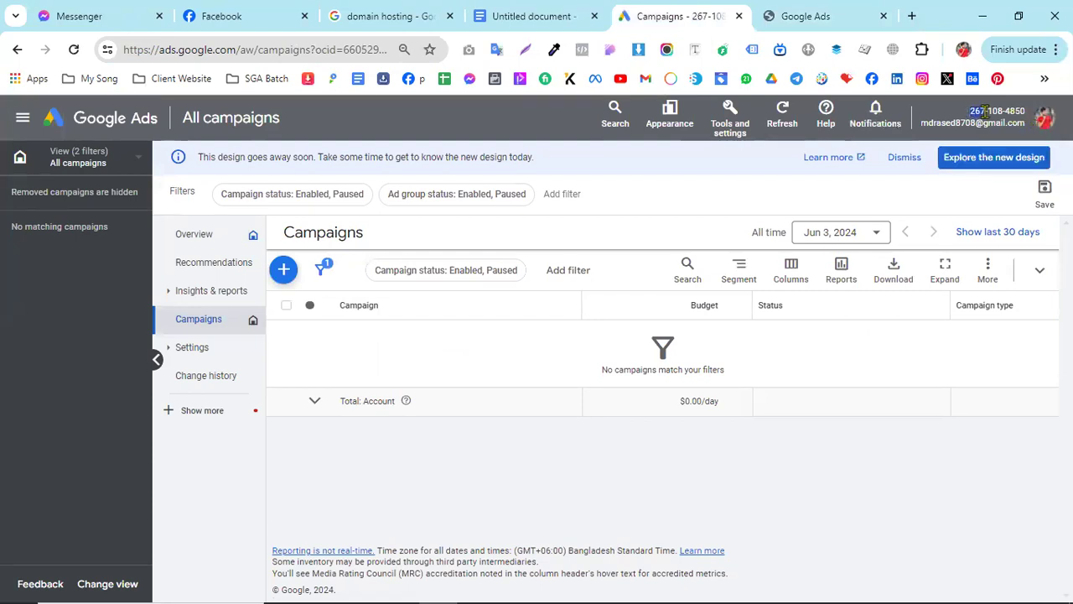
left_click_drag(994, 111, 1020, 112)
left_click(1004, 111)
left_click(811, 12)
scroll(478, 331, "down", 4)
scroll(480, 322, "up", 4)
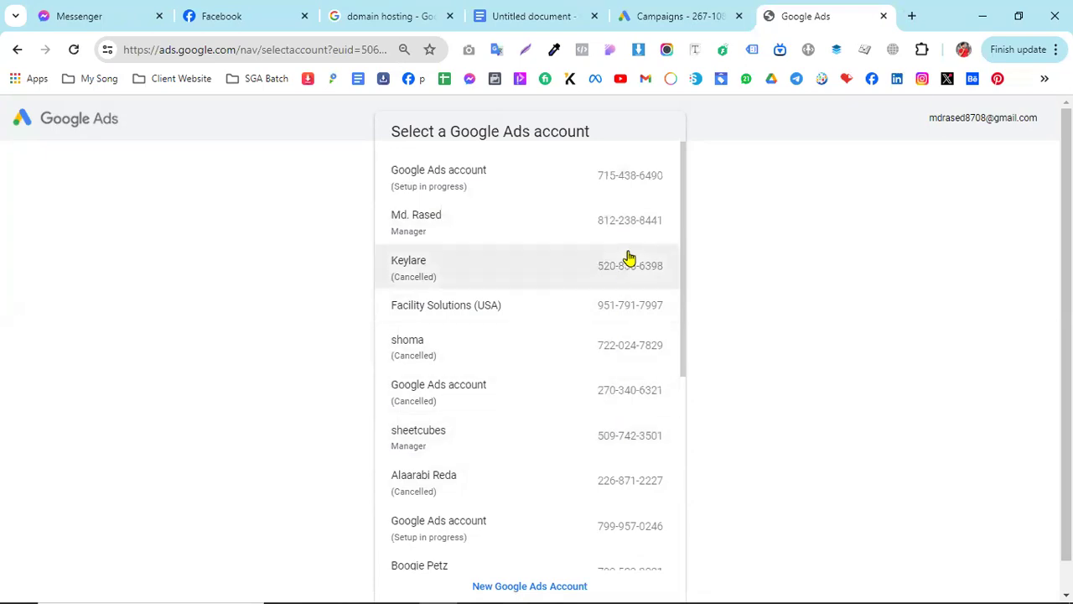
scroll(645, 335, "down", 3)
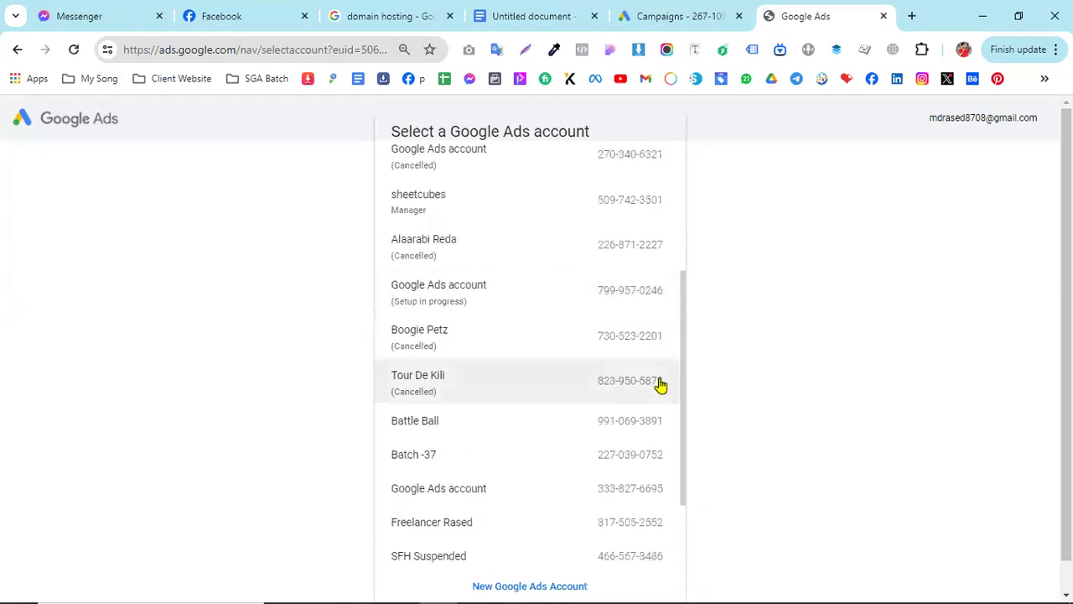
scroll(662, 383, "down", 2)
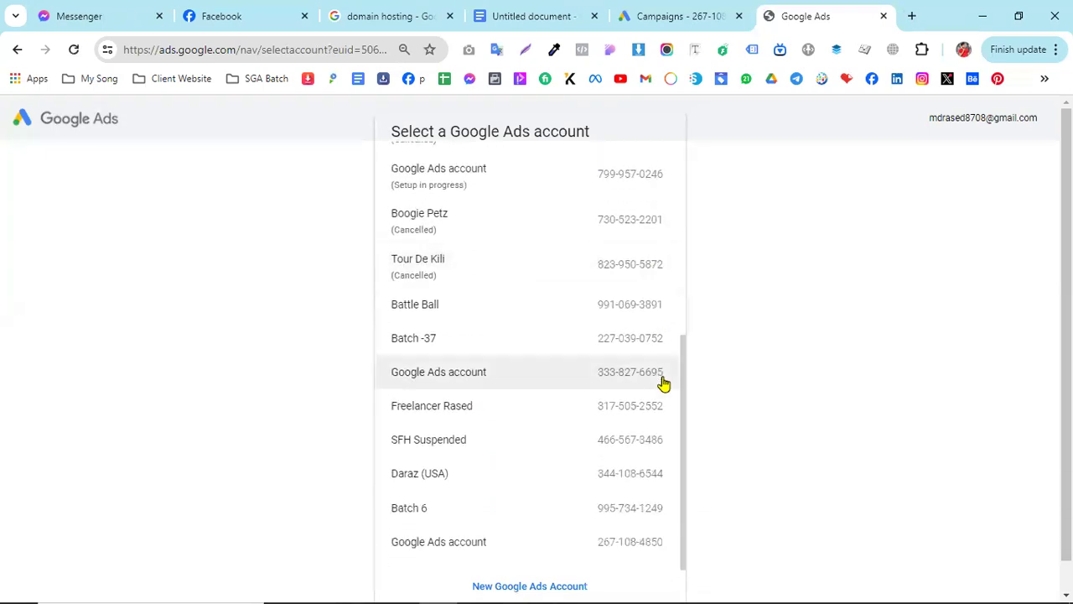
scroll(663, 383, "down", 1)
left_click(694, 10)
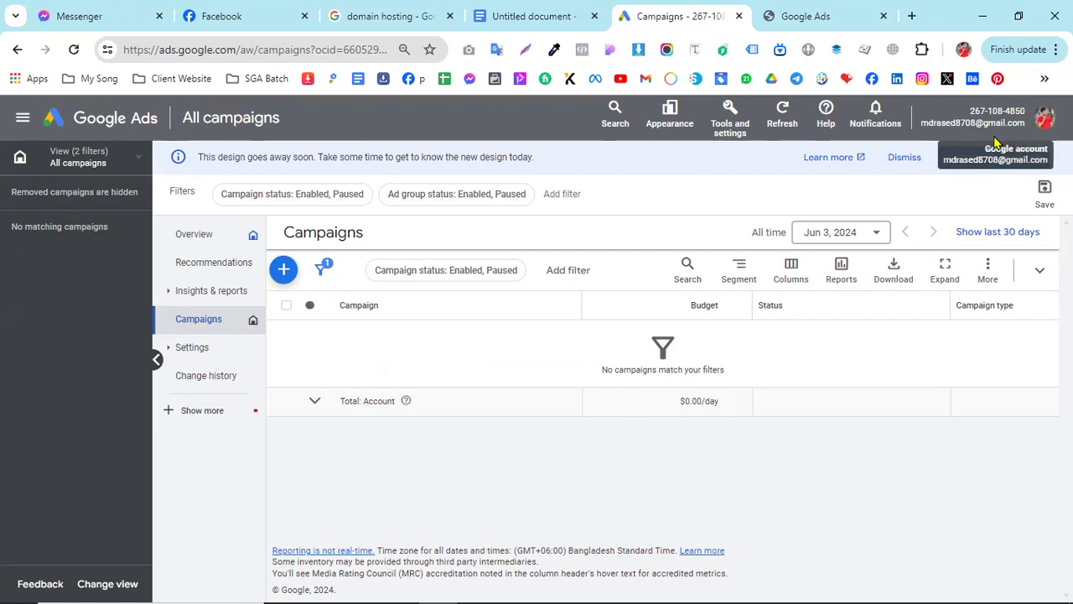
left_click(841, 23)
scroll(536, 381, "up", 2)
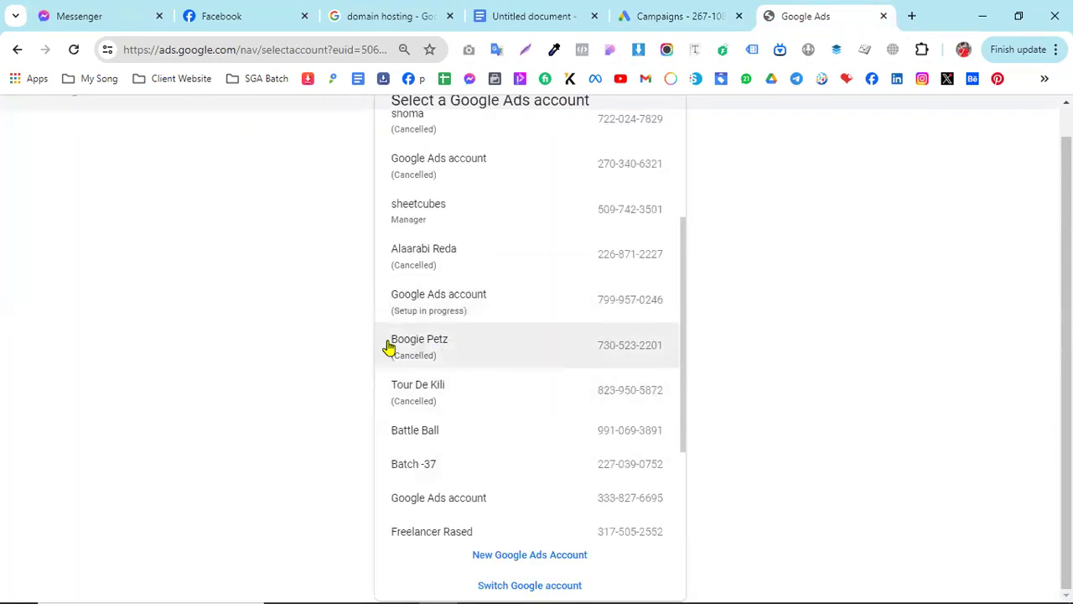
Look through the Google Ads account list to see which accounts have custom names and which have only the default name
scroll(450, 348, "up", 1)
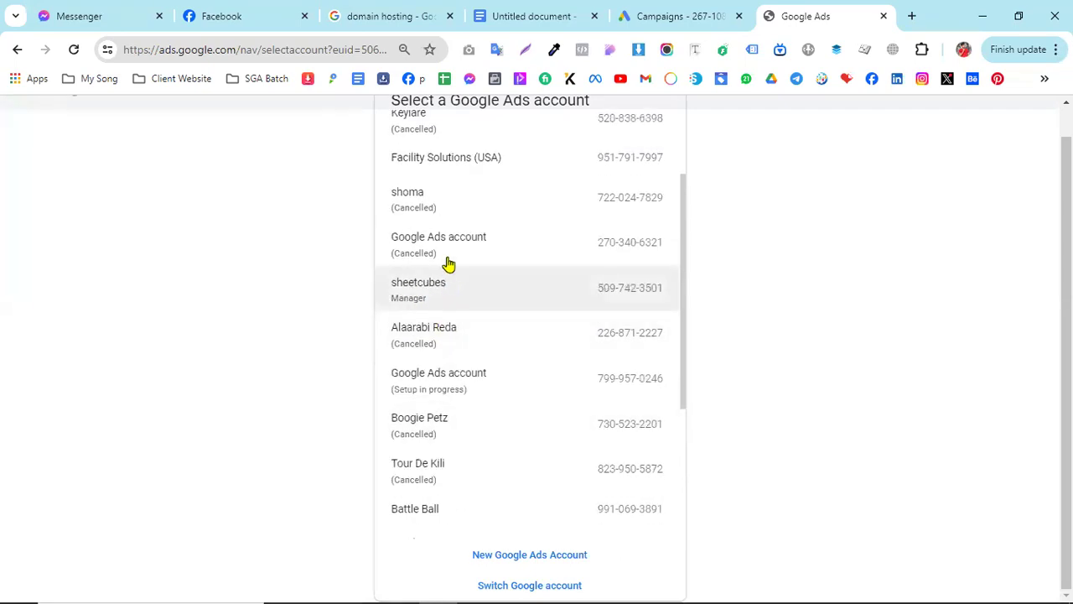
scroll(522, 268, "up", 1)
scroll(525, 269, "up", 1)
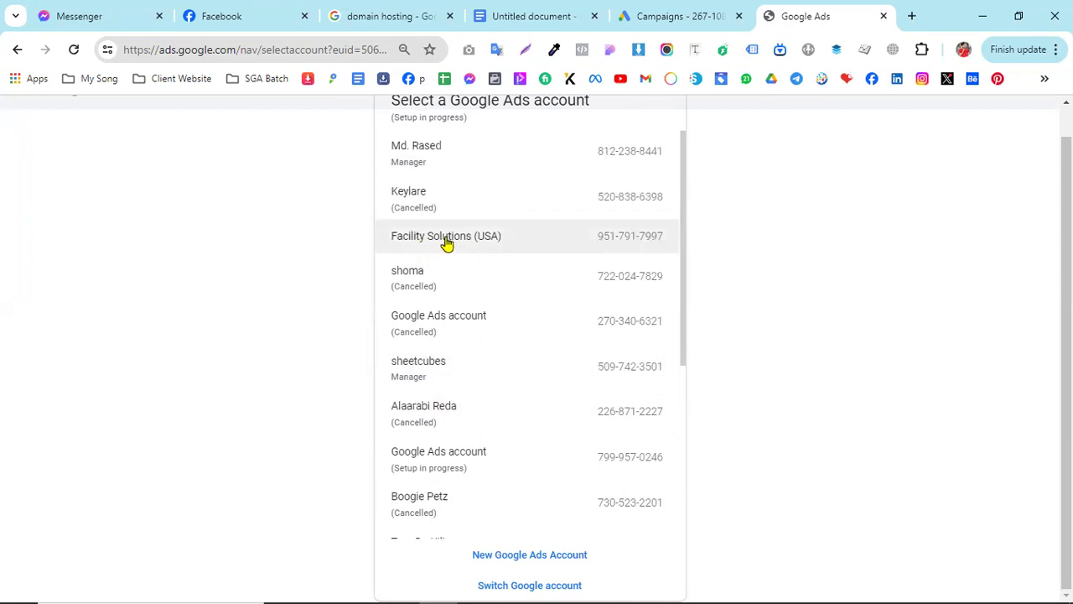
scroll(616, 482, "down", 4)
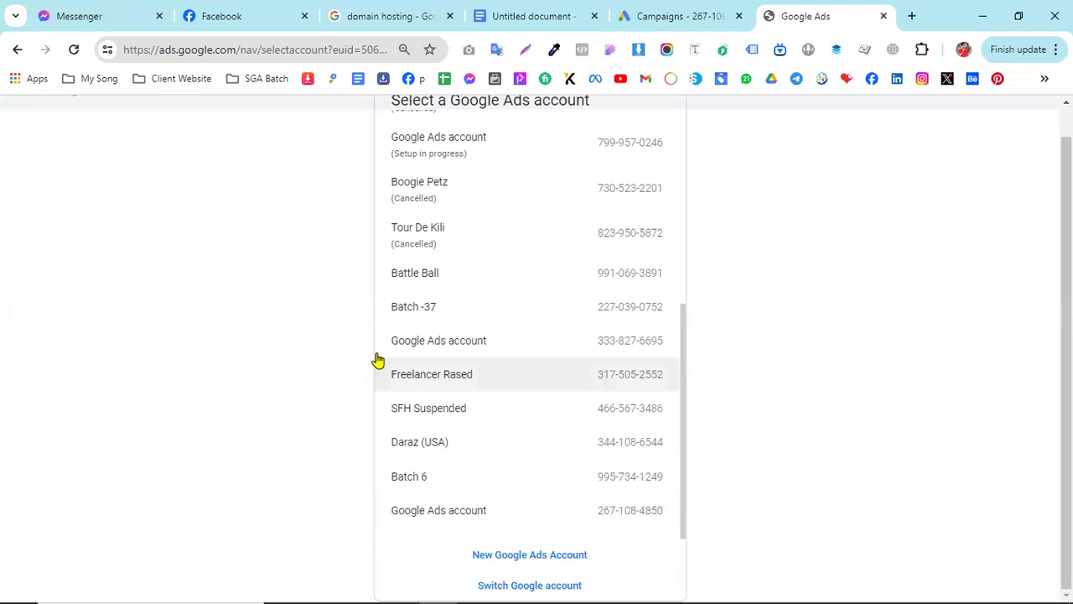
Return to the new account's Campaigns page and open the account's Preferences
left_click(641, 12)
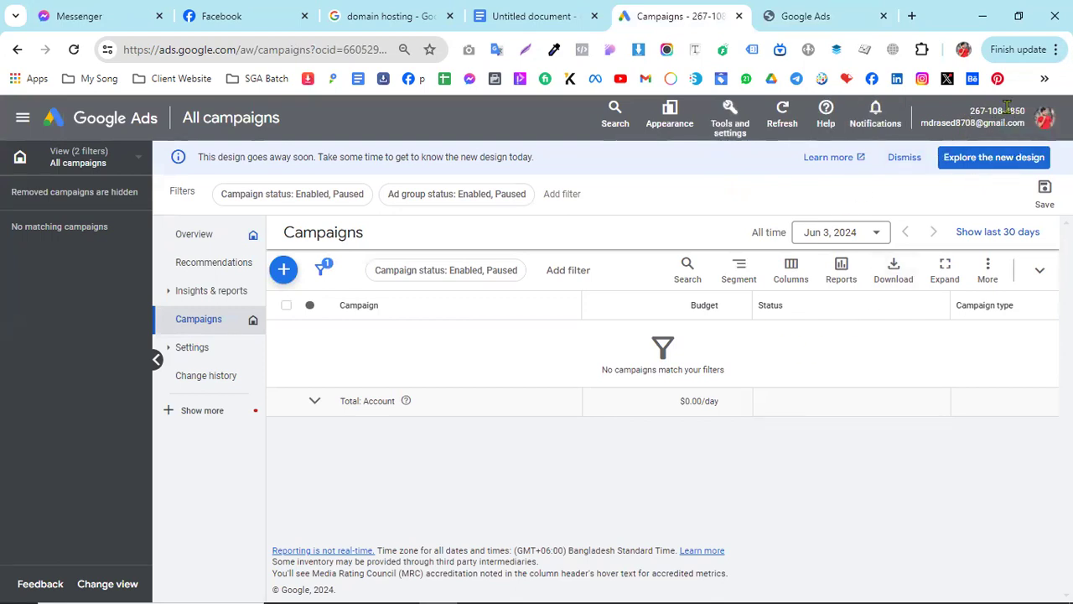
left_click(730, 115)
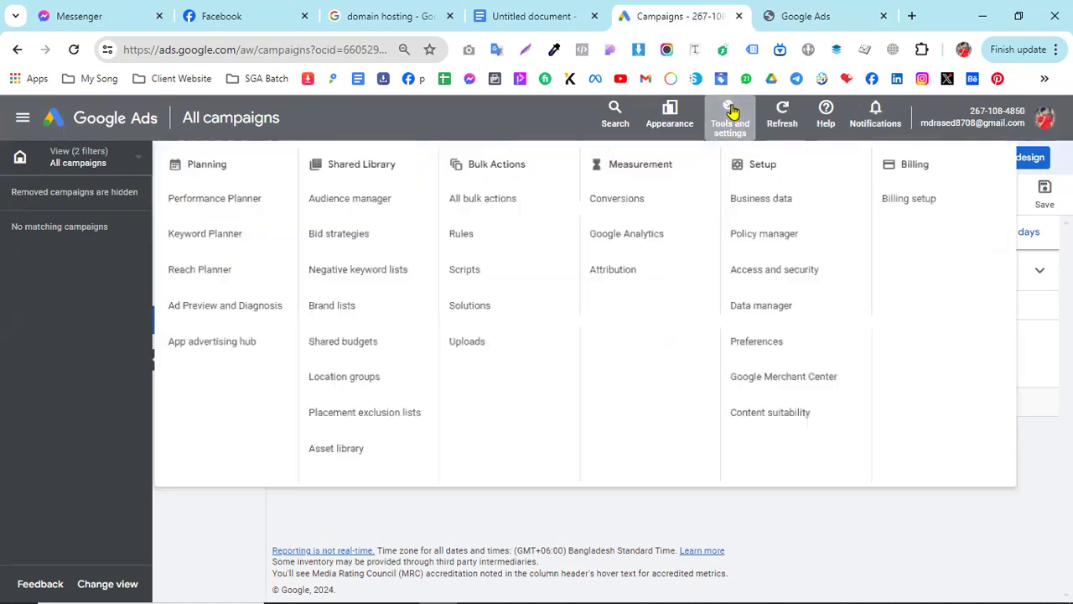
left_click(766, 354)
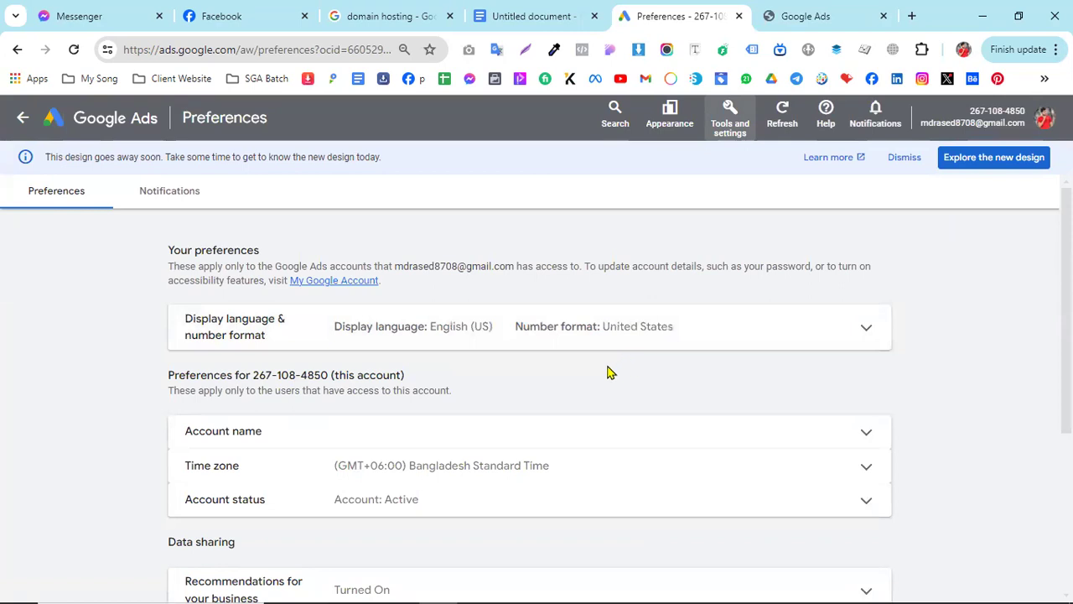
scroll(590, 377, "down", 2)
scroll(528, 342, "up", 2)
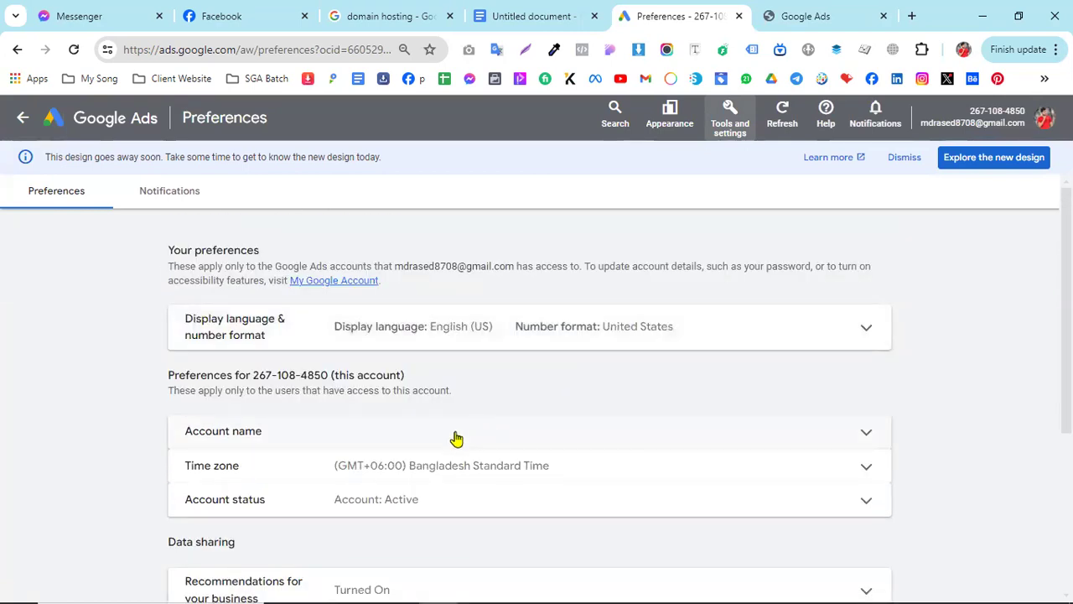
Set the account name to "Batch 5/9" and save it
left_click(702, 434)
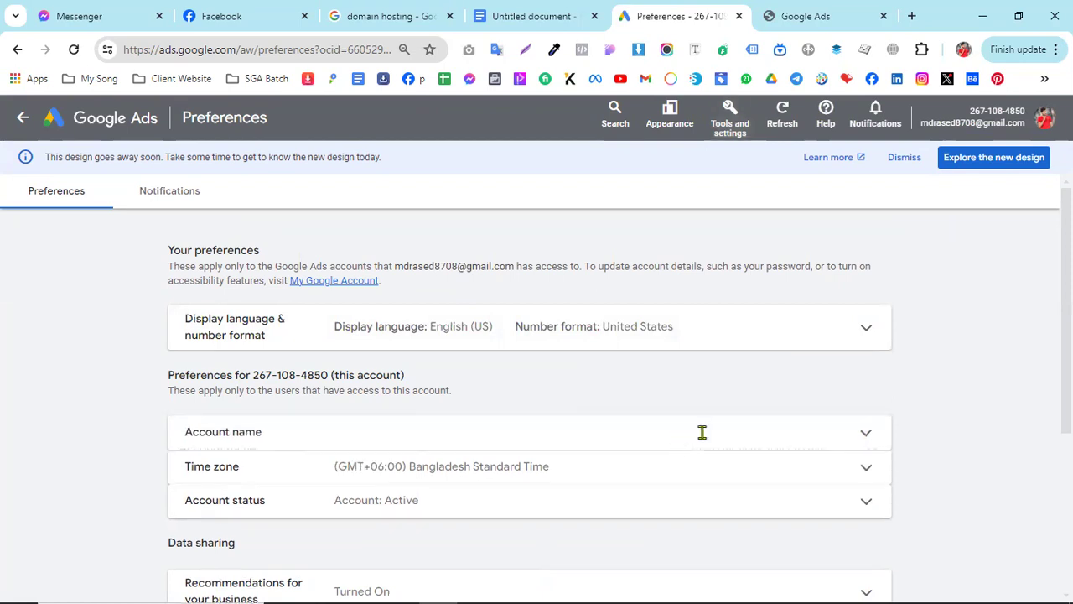
left_click(382, 459)
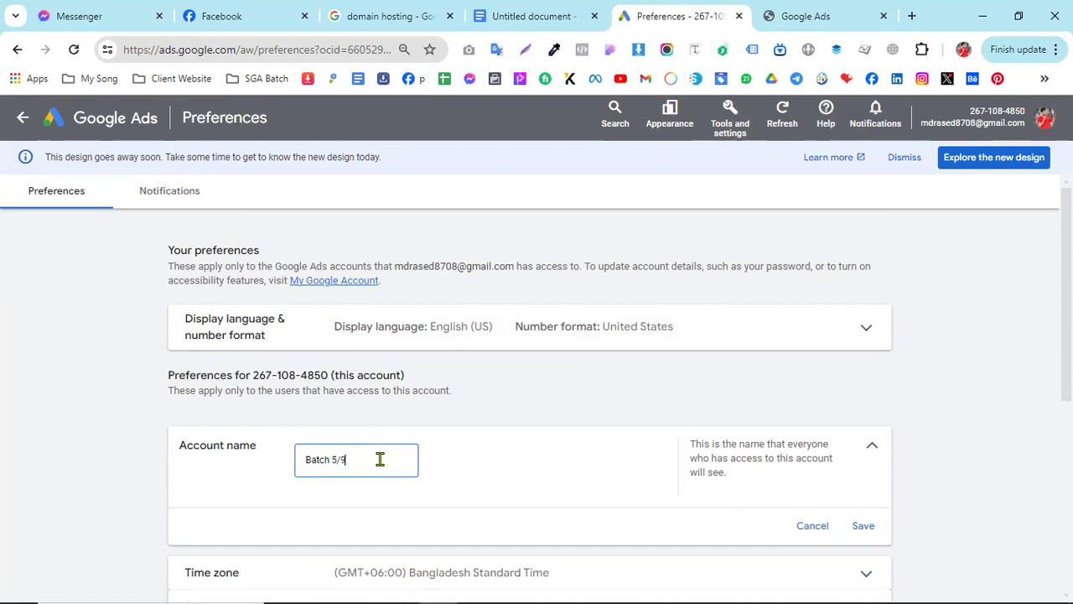
scroll(551, 378, "down", 1)
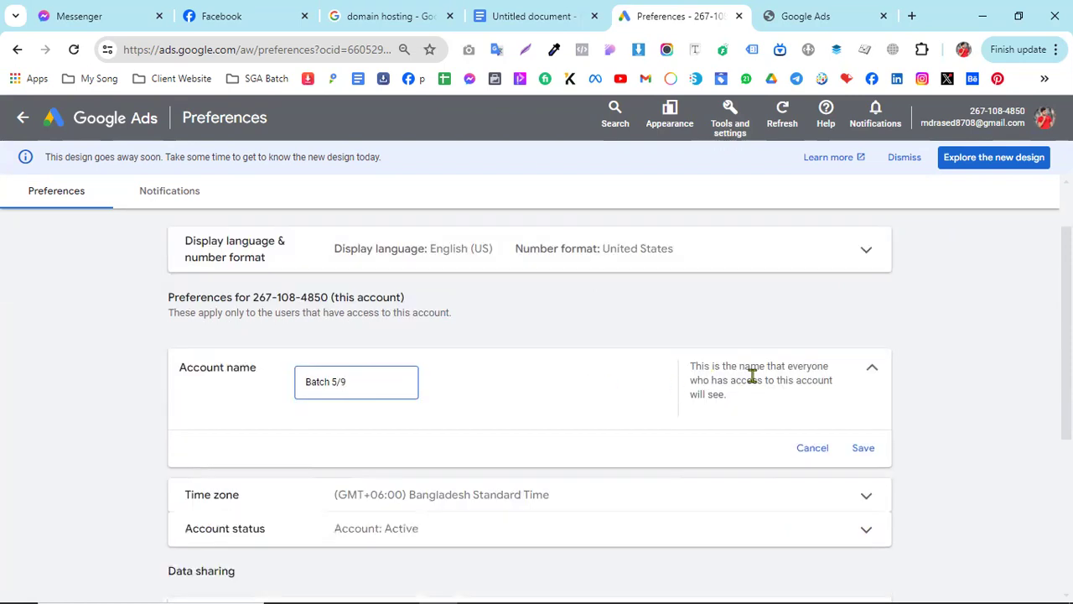
left_click(863, 449)
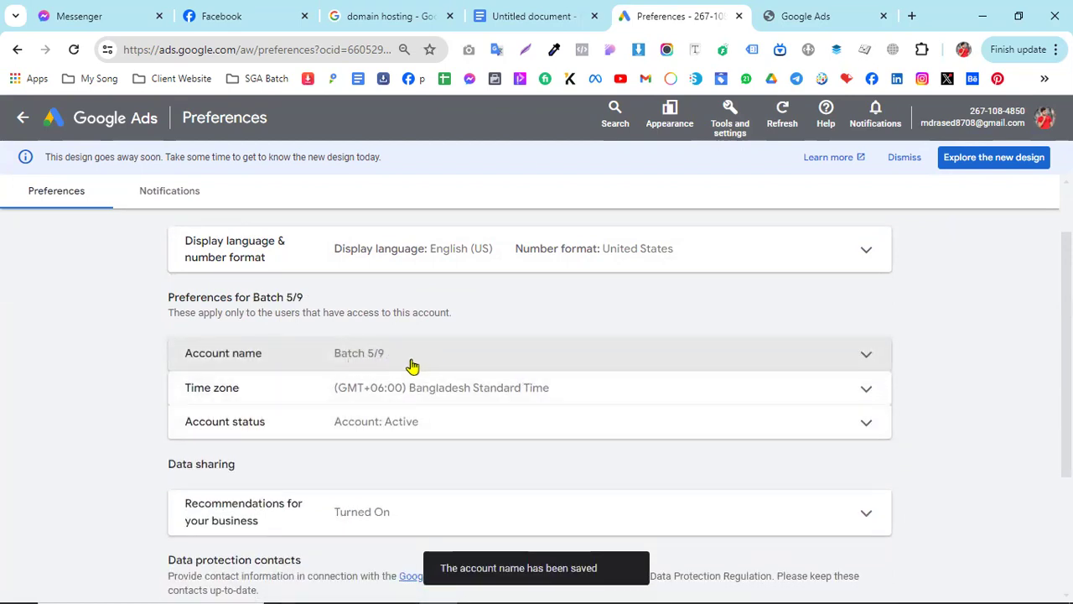
Reopen the account name and enter "Daraz.,com (USA)" as an example client account name
left_click(797, 360)
left_click_drag(366, 383, 297, 390)
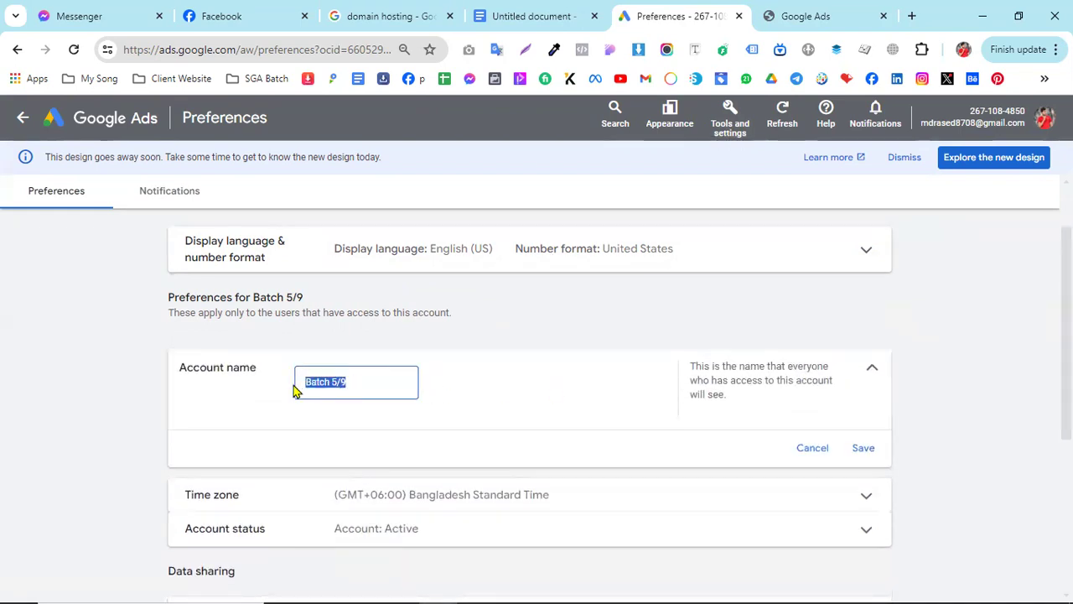
type("Daraz.com (")
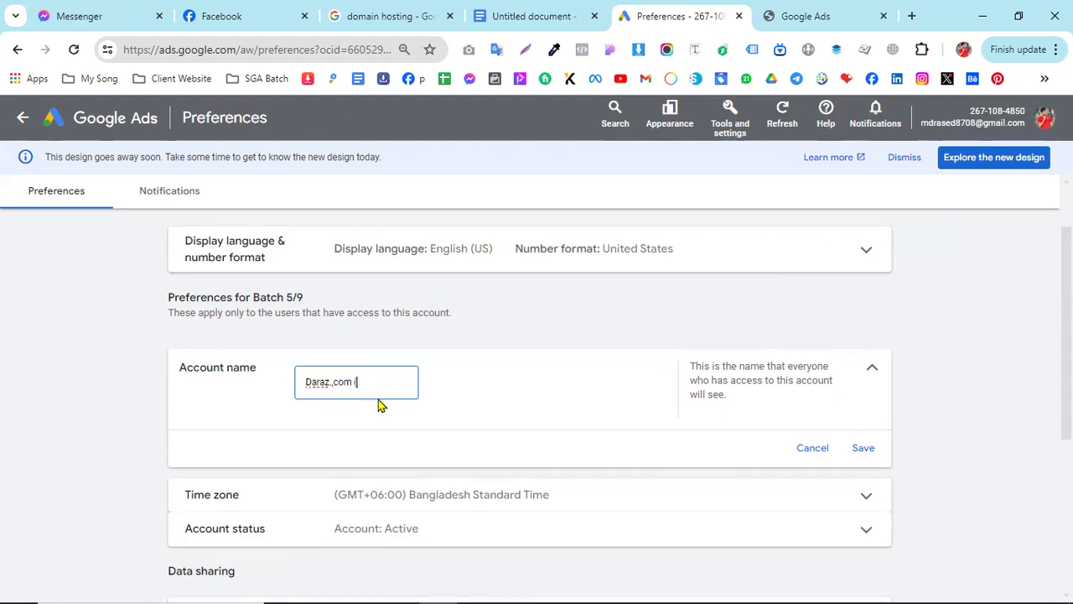
type("A")
Examine how existing accounts such as "Facility Solutions (USA)" are named in the account list and return to Preferences
left_click(869, 10)
scroll(509, 474, "up", 10)
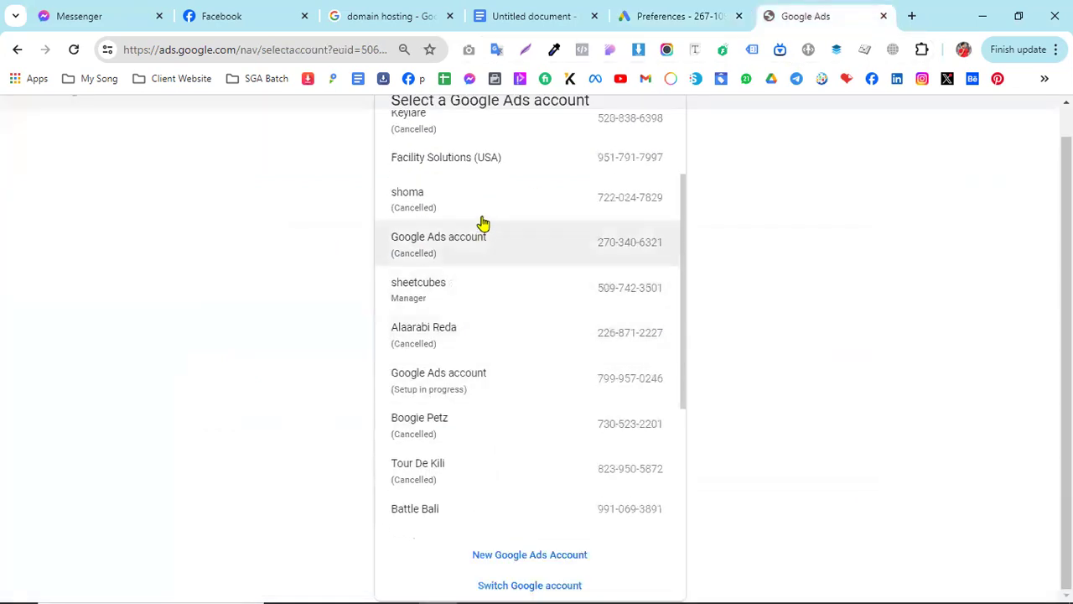
scroll(515, 402, "up", 1)
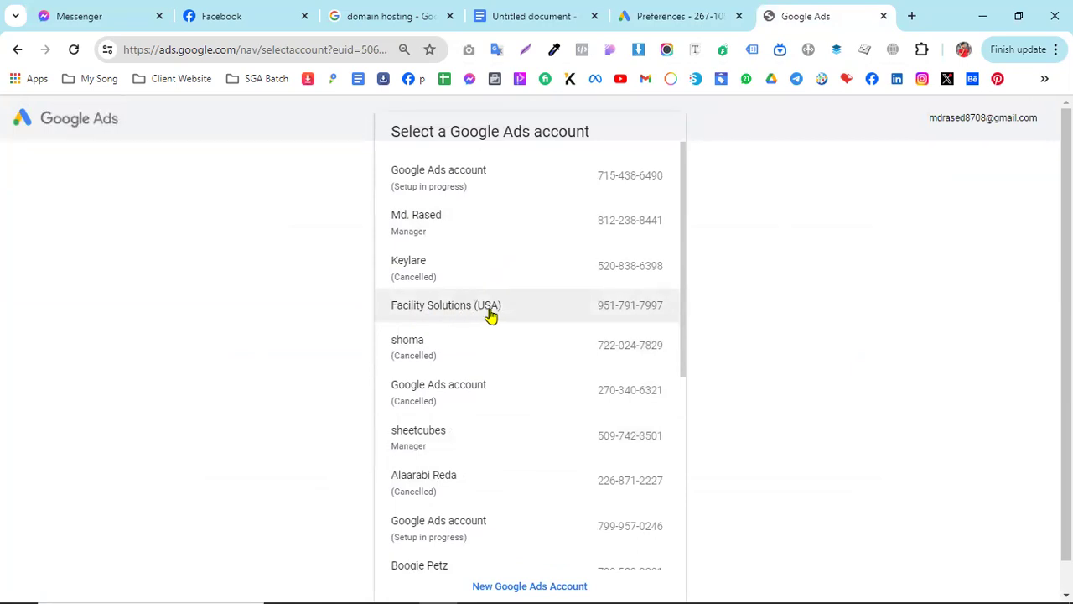
scroll(503, 335, "down", 2)
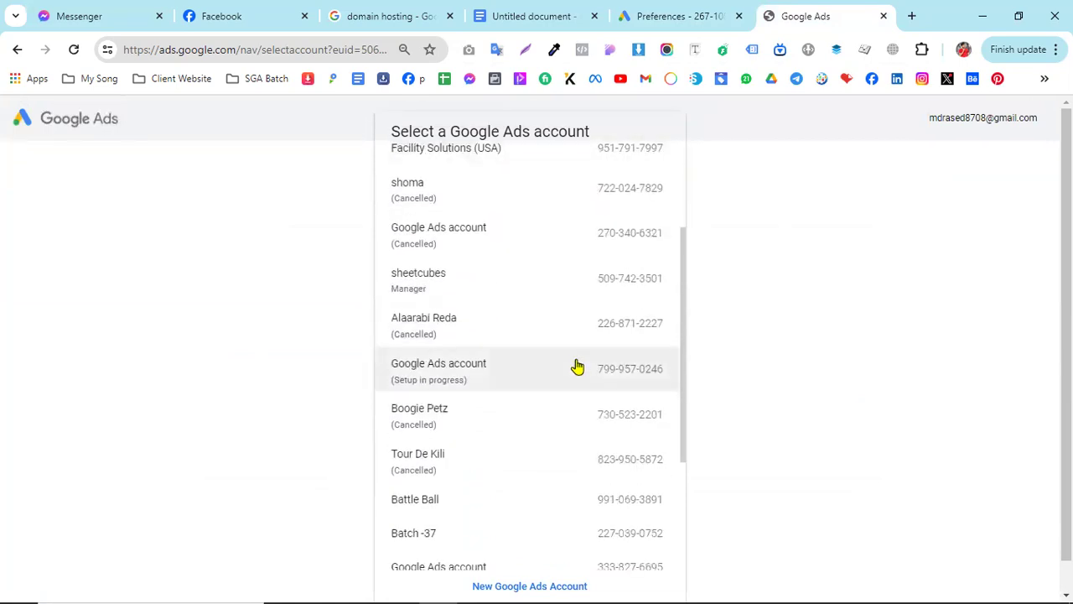
left_click(721, 18)
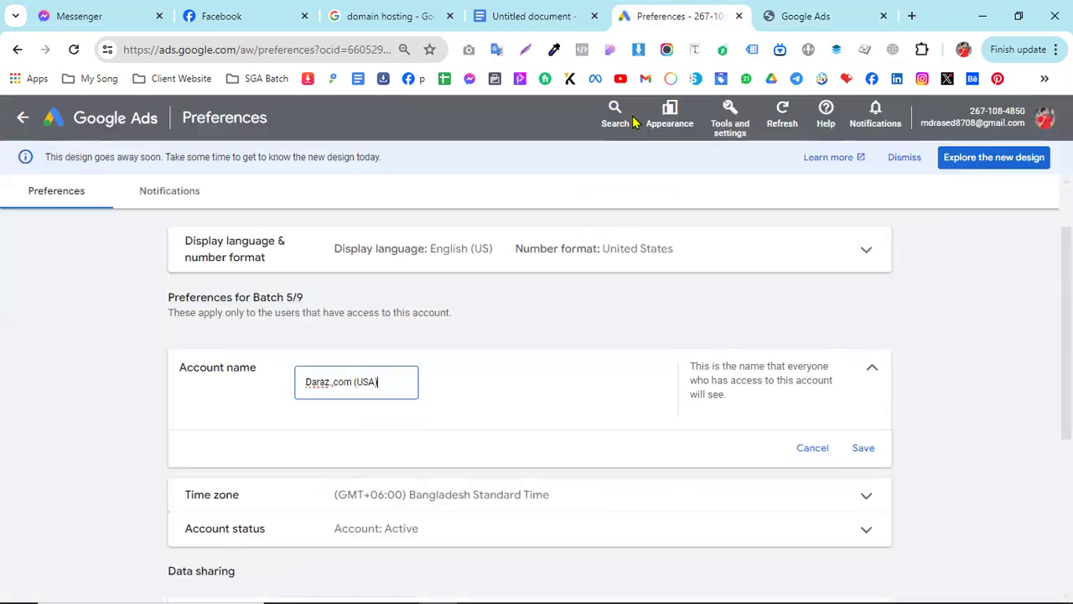
Point out the website and country parts of the example account name
left_click_drag(352, 383, 299, 383)
left_click(317, 383)
left_click_drag(351, 383, 383, 381)
left_click(352, 384)
left_click(382, 381)
left_click_drag(352, 381, 322, 381)
left_click(370, 382)
Replace the example account name with "Batch 5/9", save it and reload the Preferences page
left_click_drag(390, 381, 308, 382)
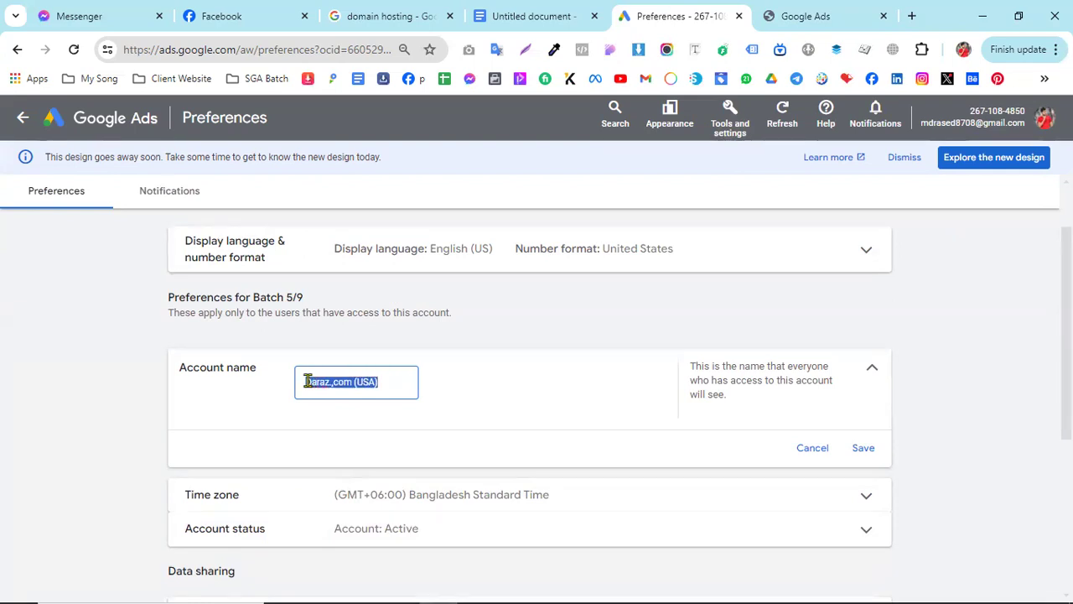
type("Batch 5")
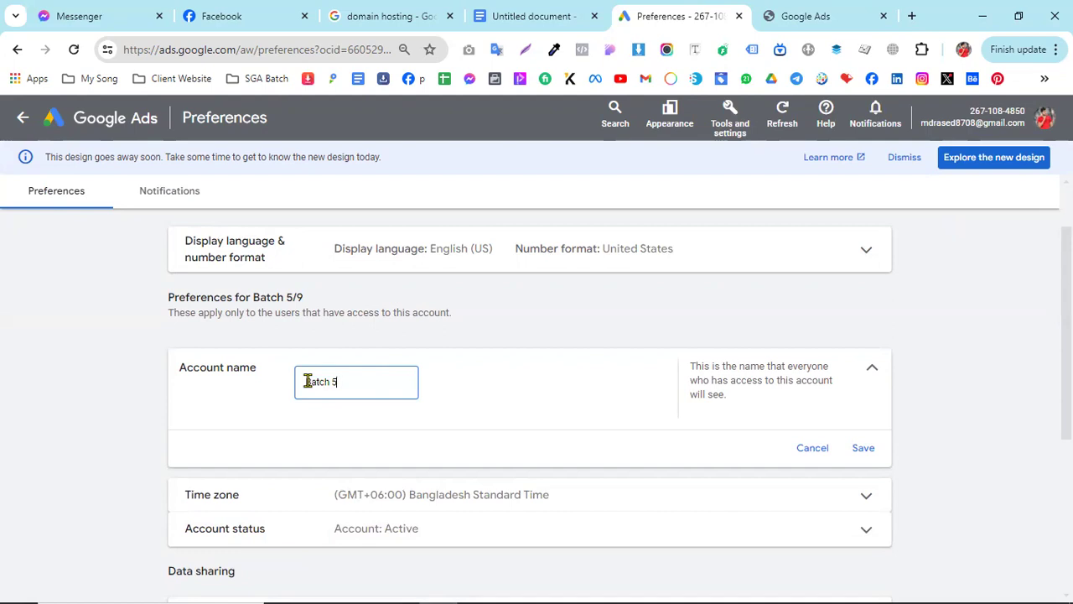
left_click(863, 449)
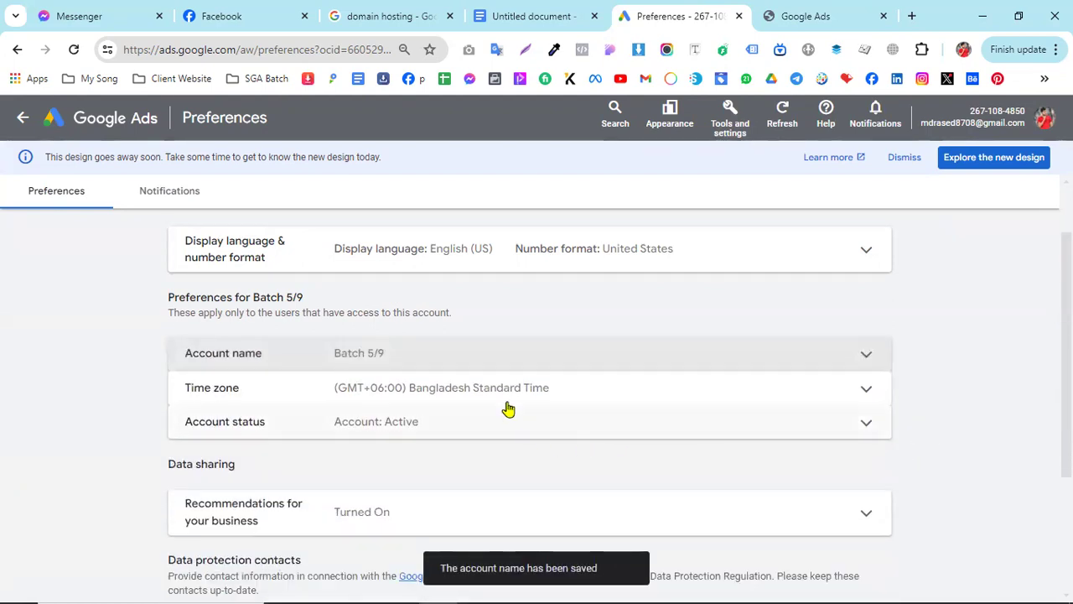
scroll(754, 321, "up", 1)
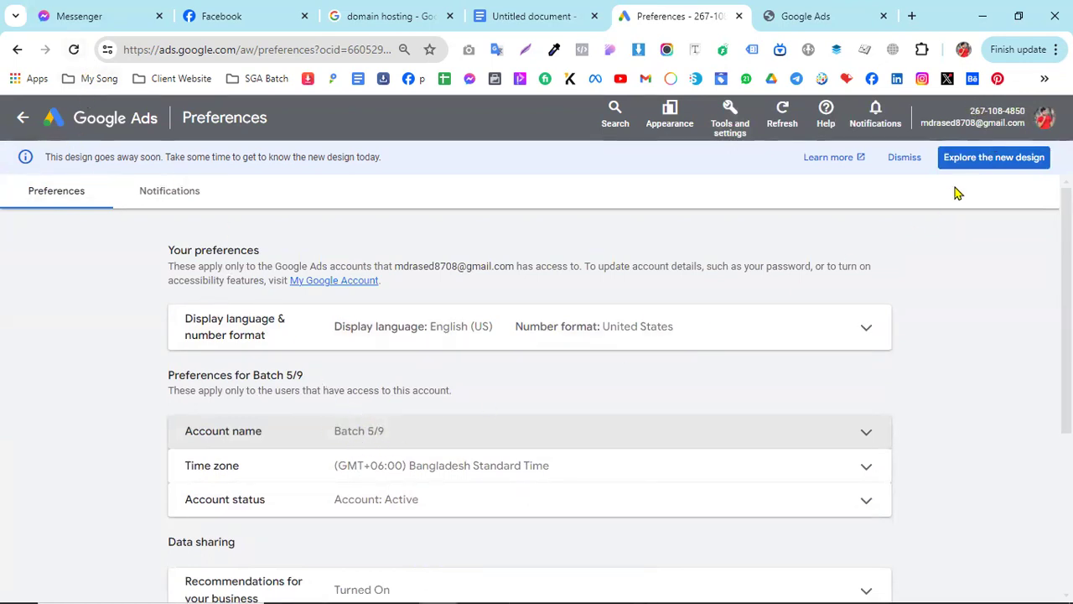
left_click(73, 52)
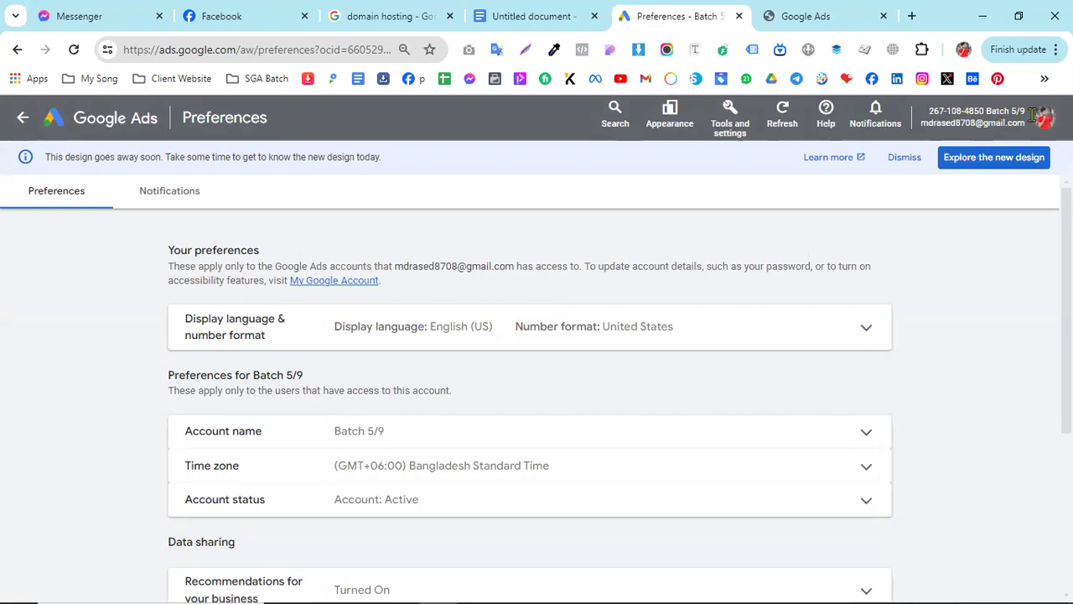
Reload the Google Ads account selection list and look through it for the renamed account
left_click(838, 16)
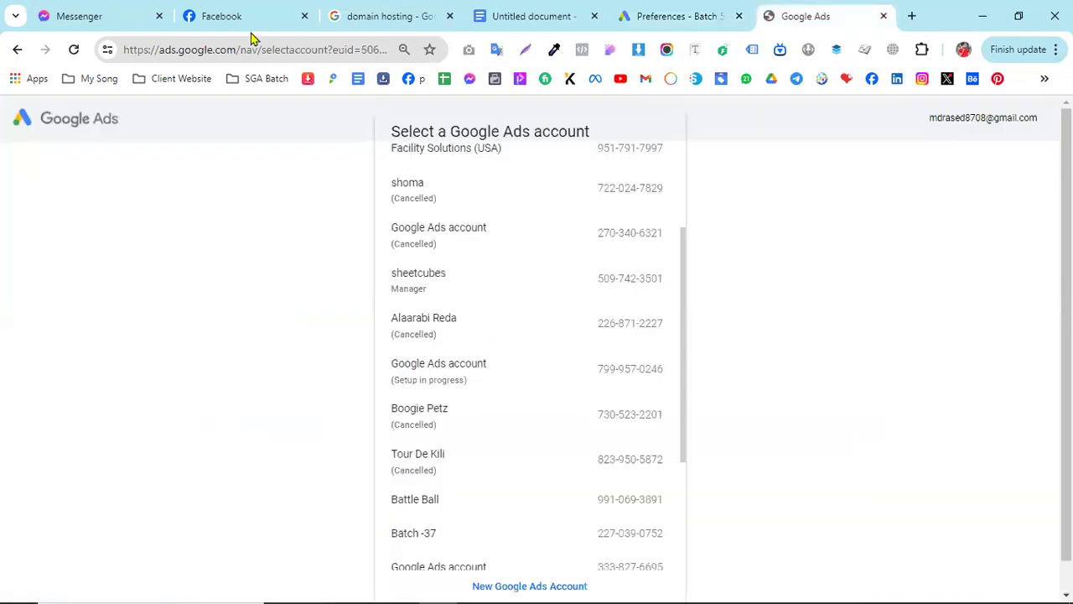
left_click(75, 51)
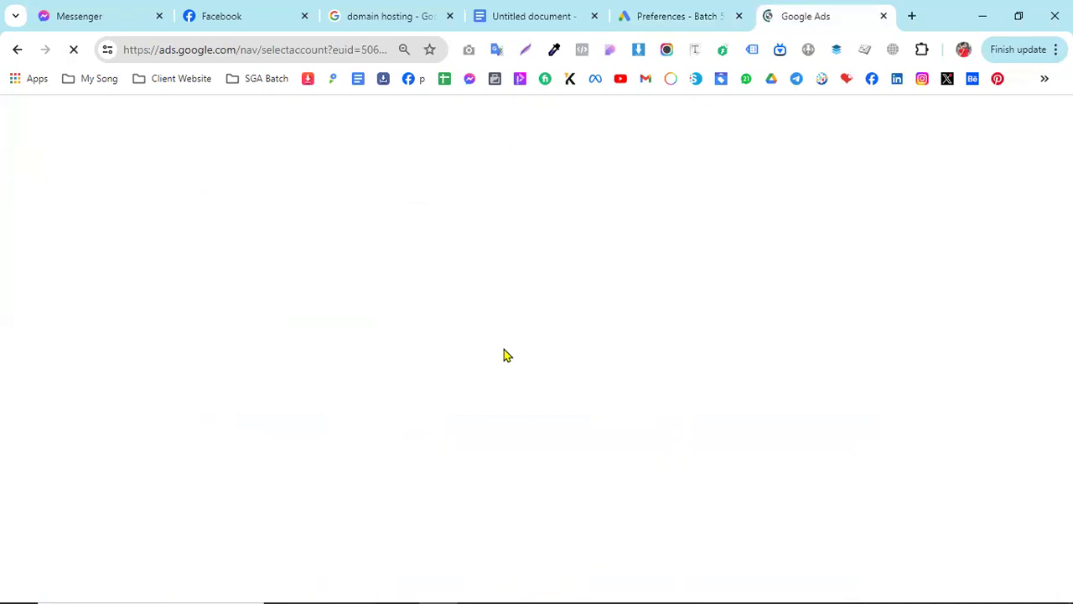
scroll(604, 382, "down", 5)
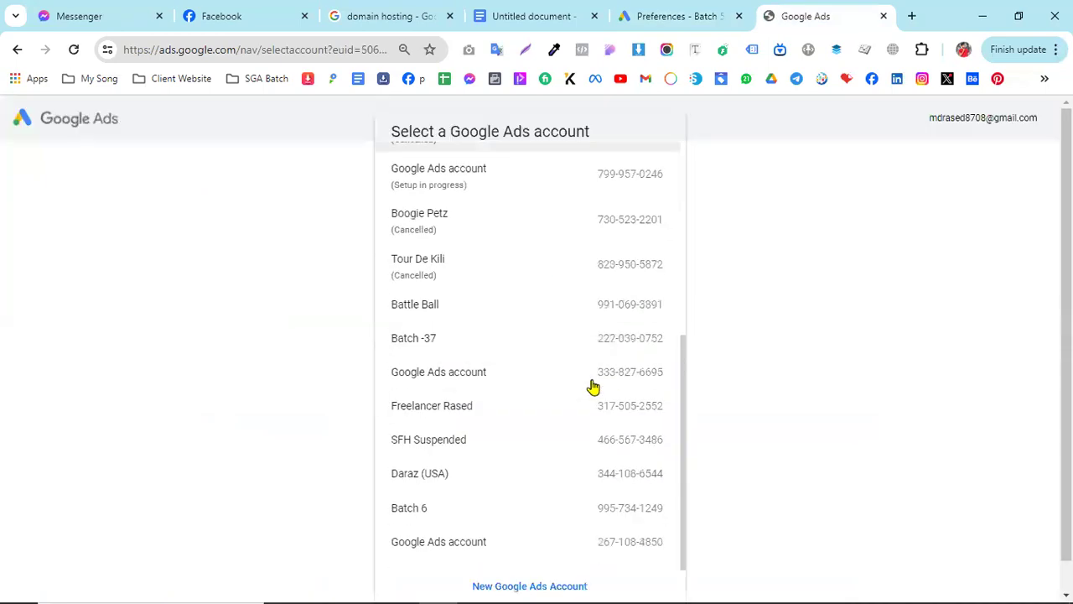
scroll(591, 385, "down", 1)
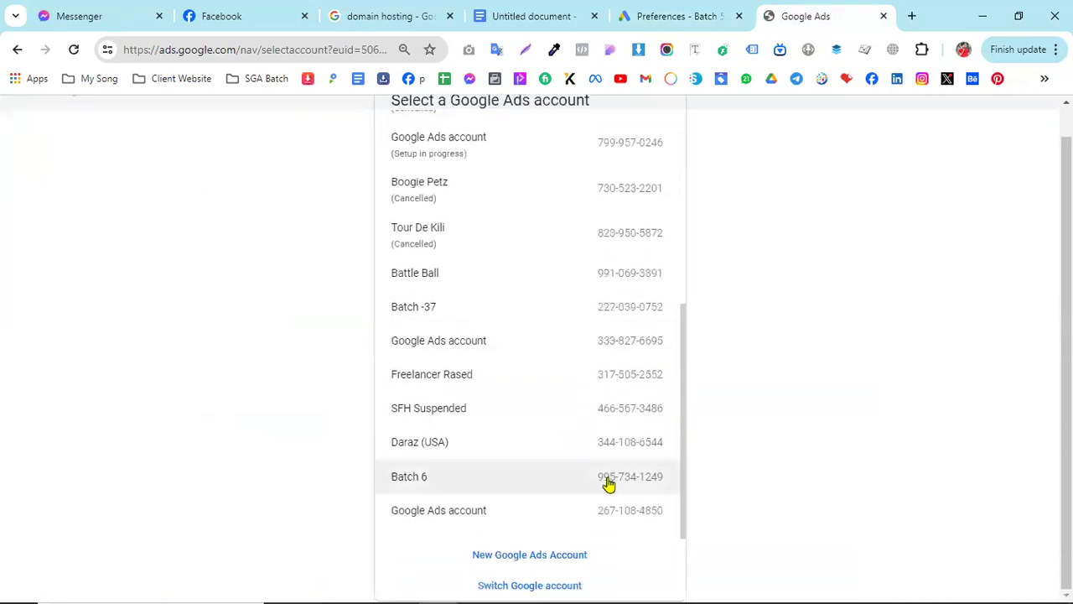
scroll(609, 484, "up", 5)
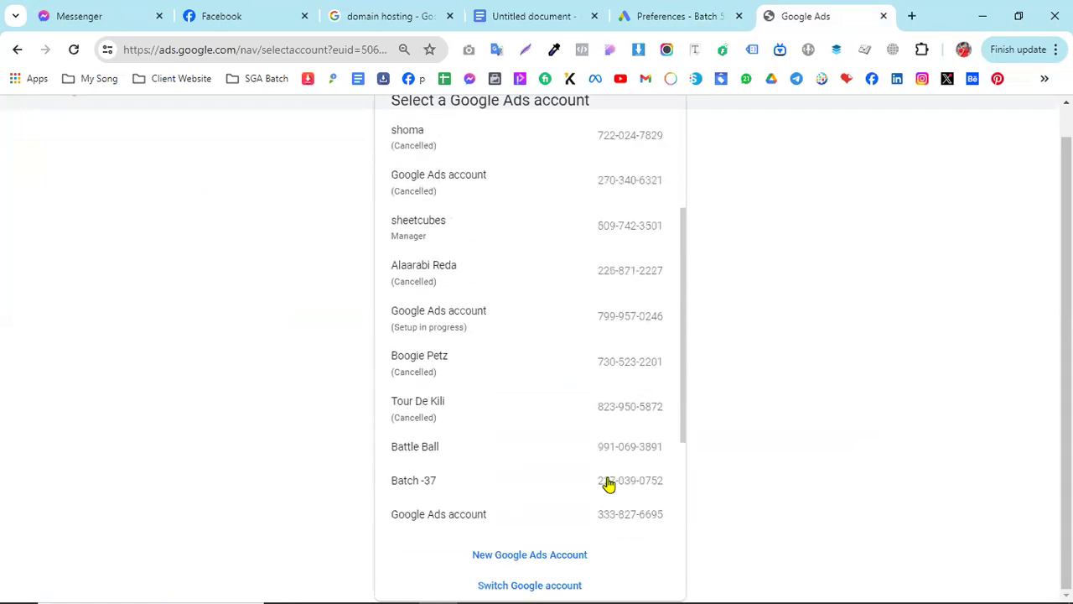
scroll(608, 484, "up", 1)
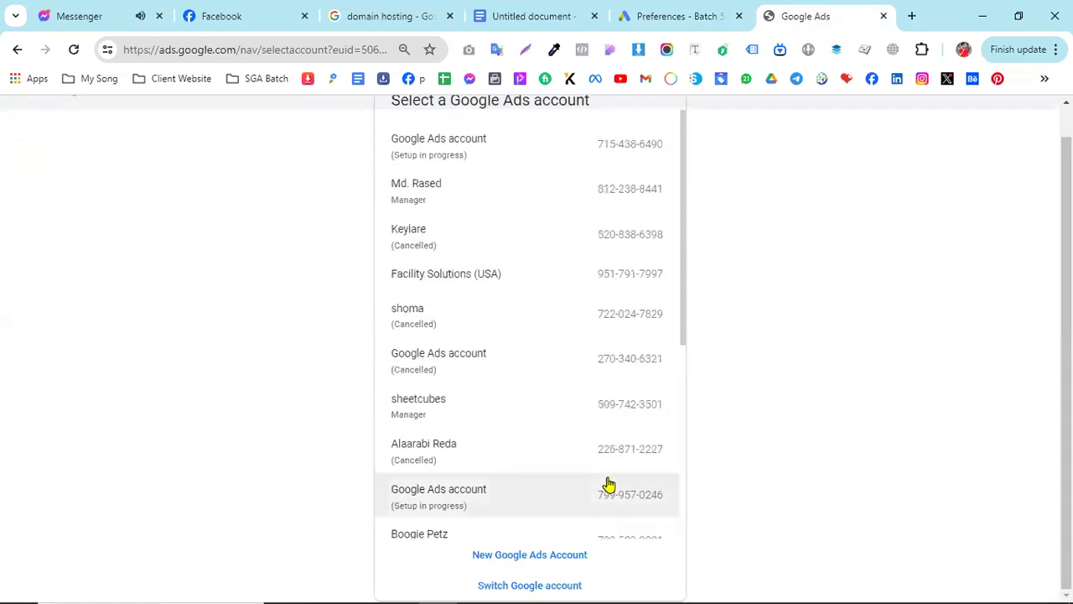
scroll(608, 485, "down", 5)
scroll(678, 443, "down", 3)
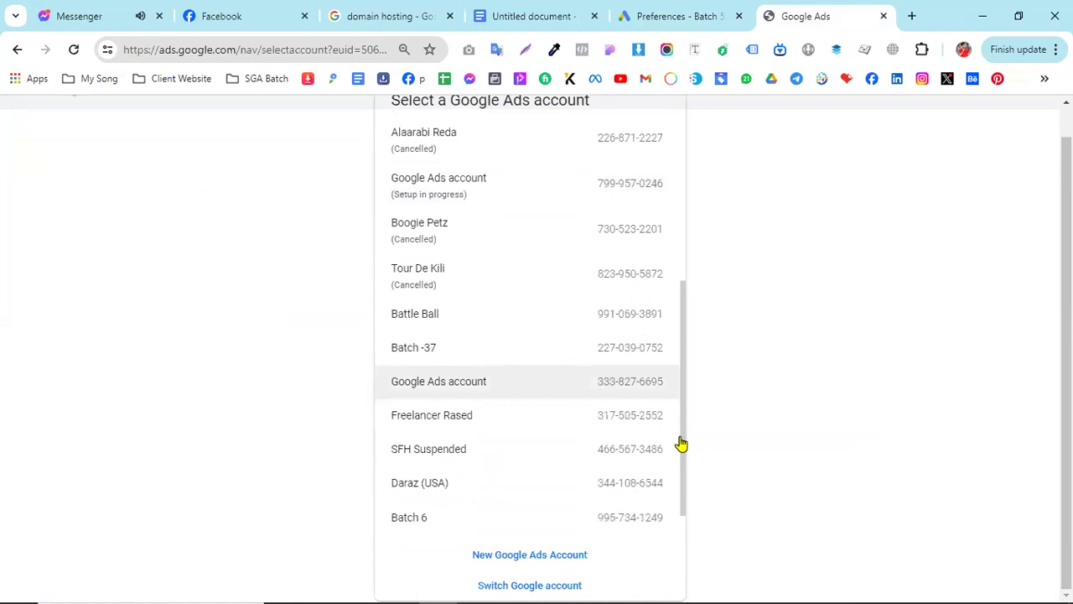
scroll(738, 434, "up", 1)
scroll(612, 419, "up", 4)
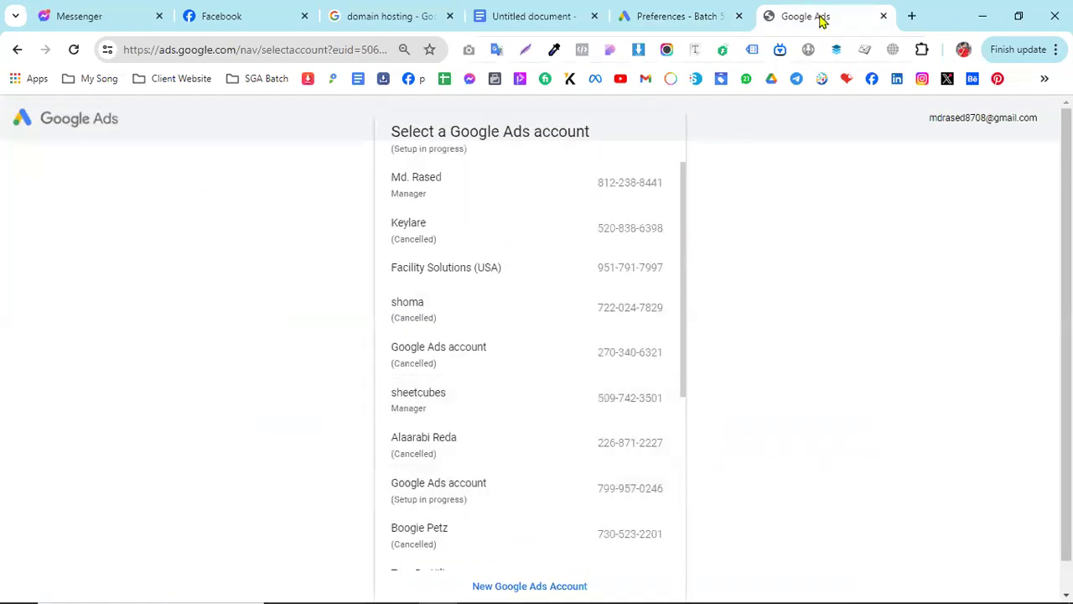
Return to the renamed account and point out where Preferences is found among the setup tools
left_click(700, 12)
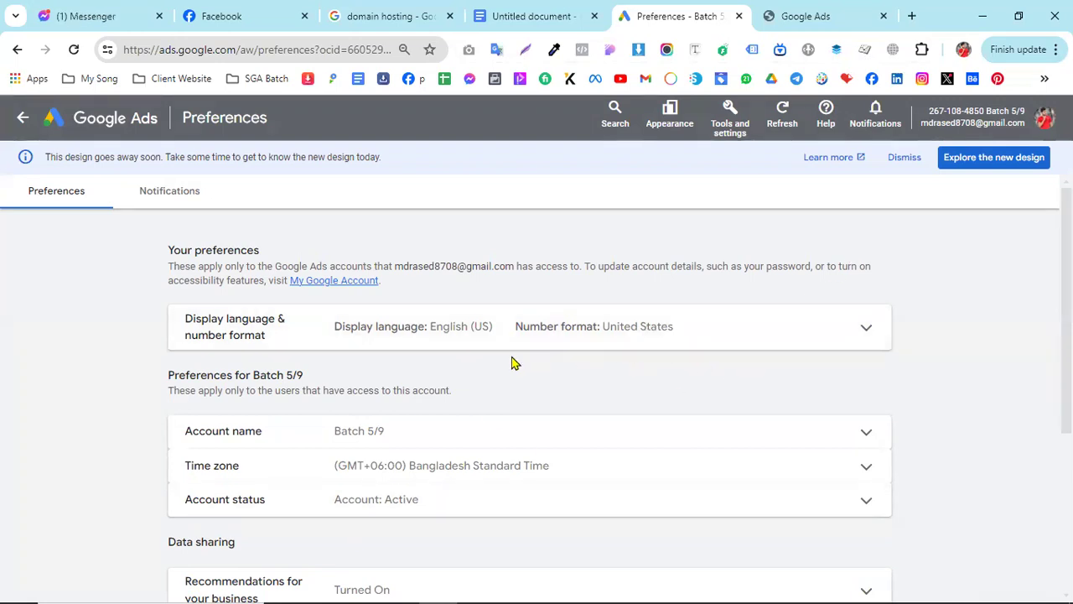
left_click(729, 113)
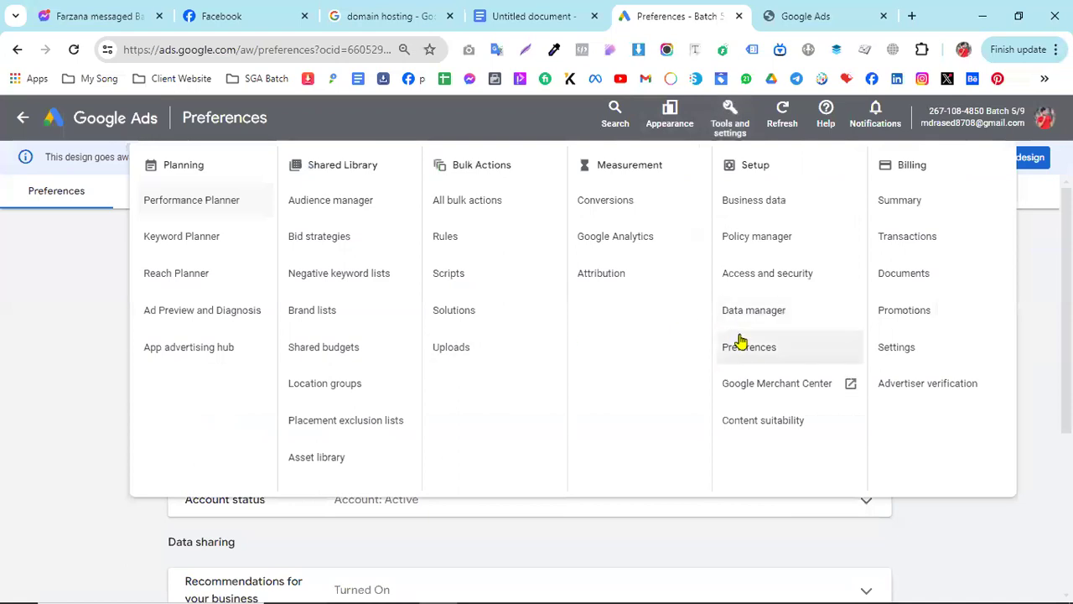
left_click(997, 529)
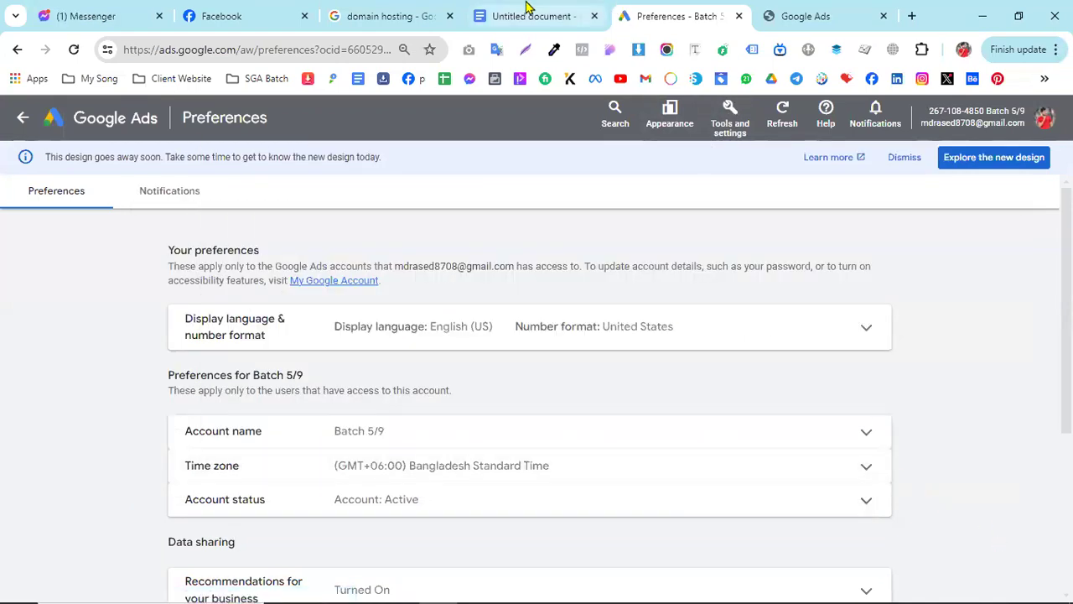
Switch to the Google Docs document and highlight the "Payment Method" line in the client information list
left_click(570, 15)
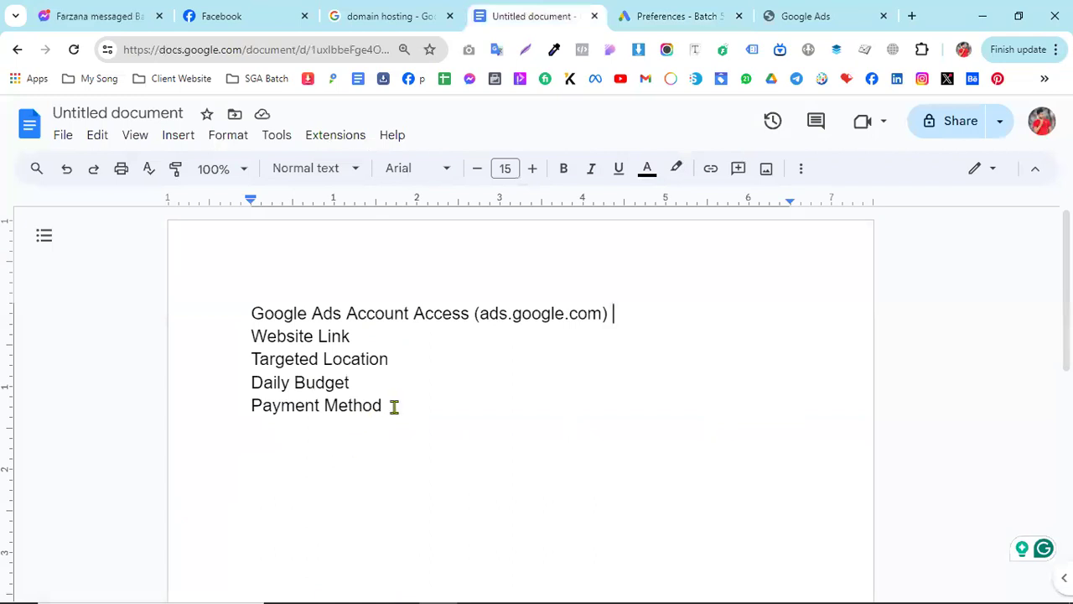
left_click_drag(385, 405, 241, 417)
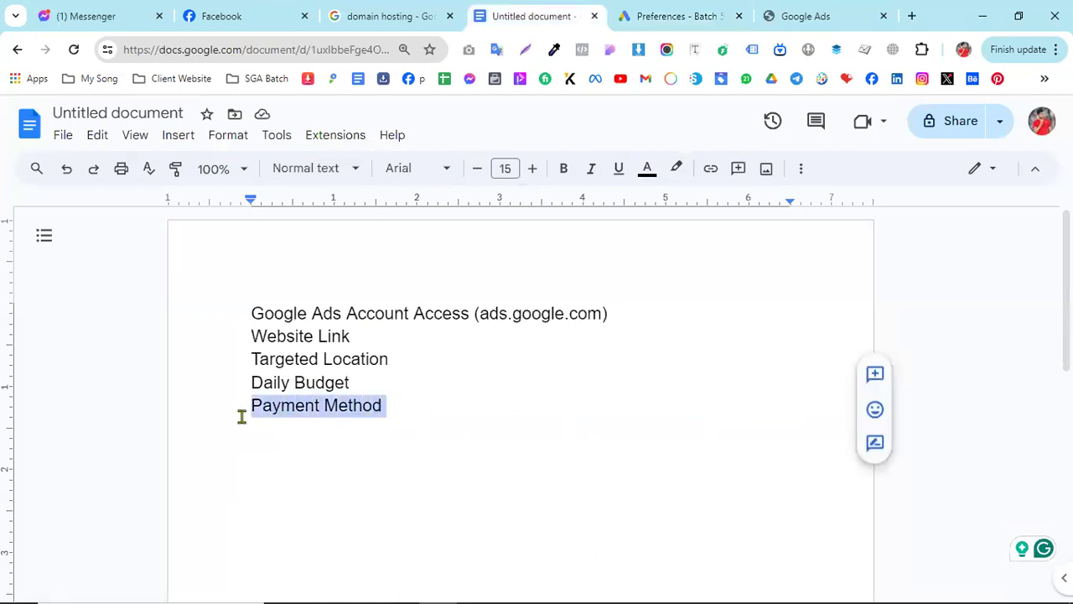
Highlight "Google Ads Account Access" in the client information list, then clear the selection
left_click(379, 417)
left_click_drag(273, 317, 475, 319)
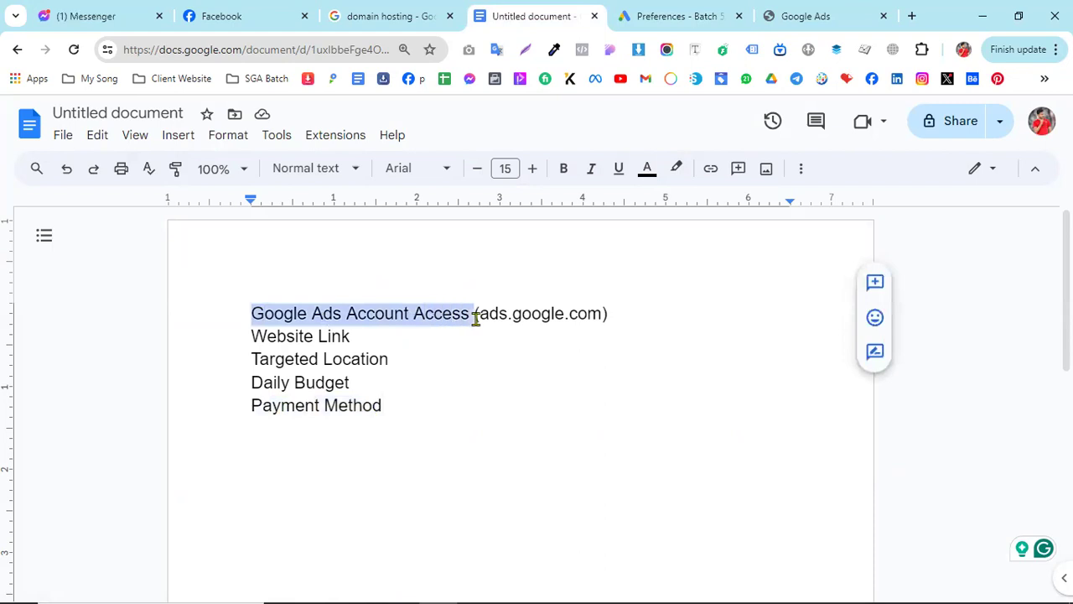
left_click(458, 364)
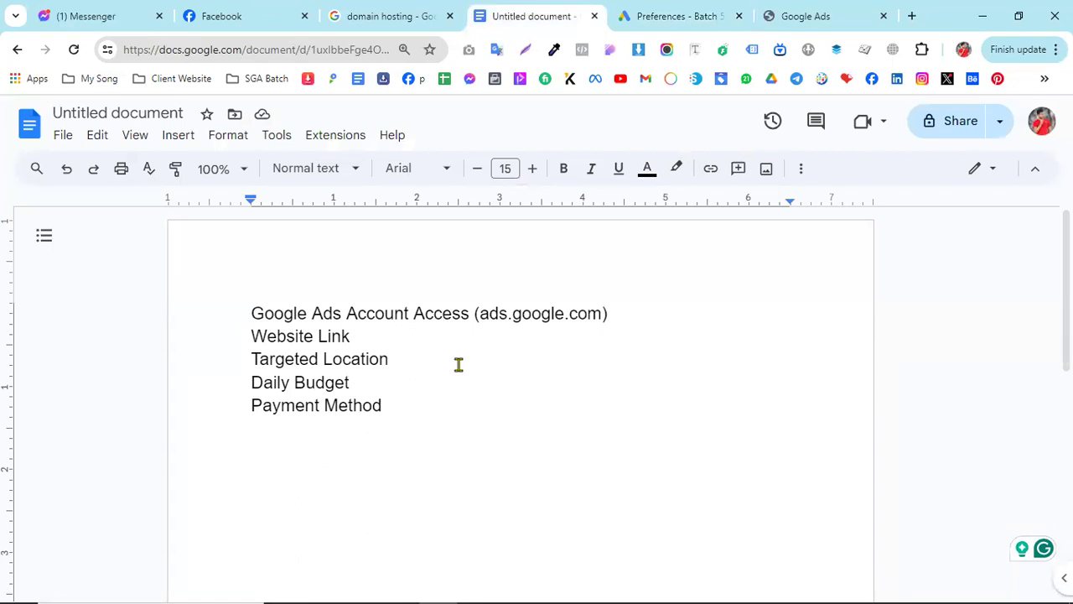
Return from the Google Ads preferences to the account overview and open the KacherTukro browser profile with its Gmail inbox
left_click(725, 14)
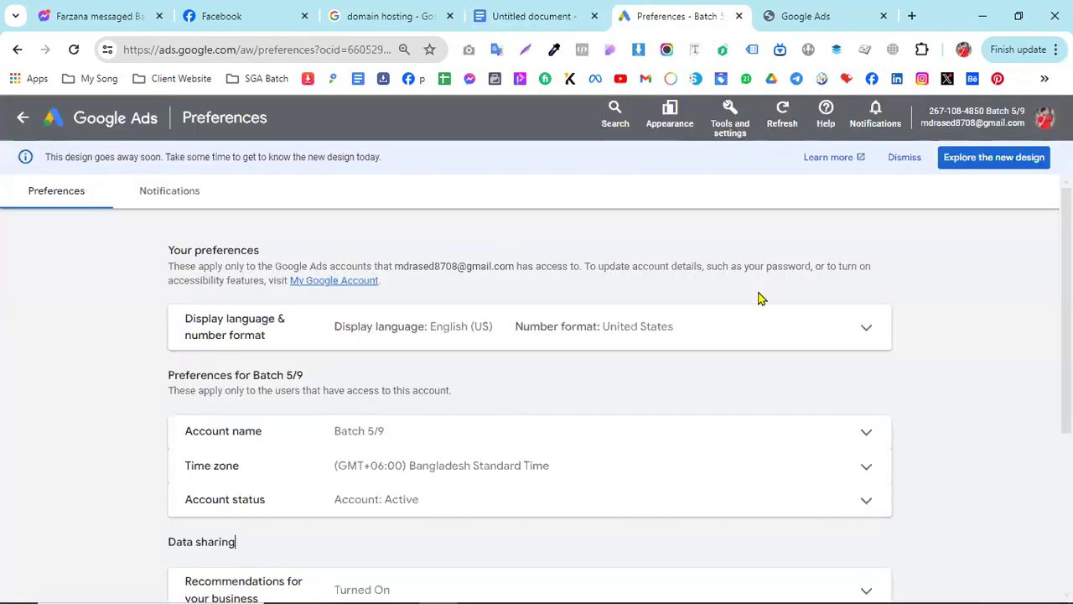
left_click(21, 117)
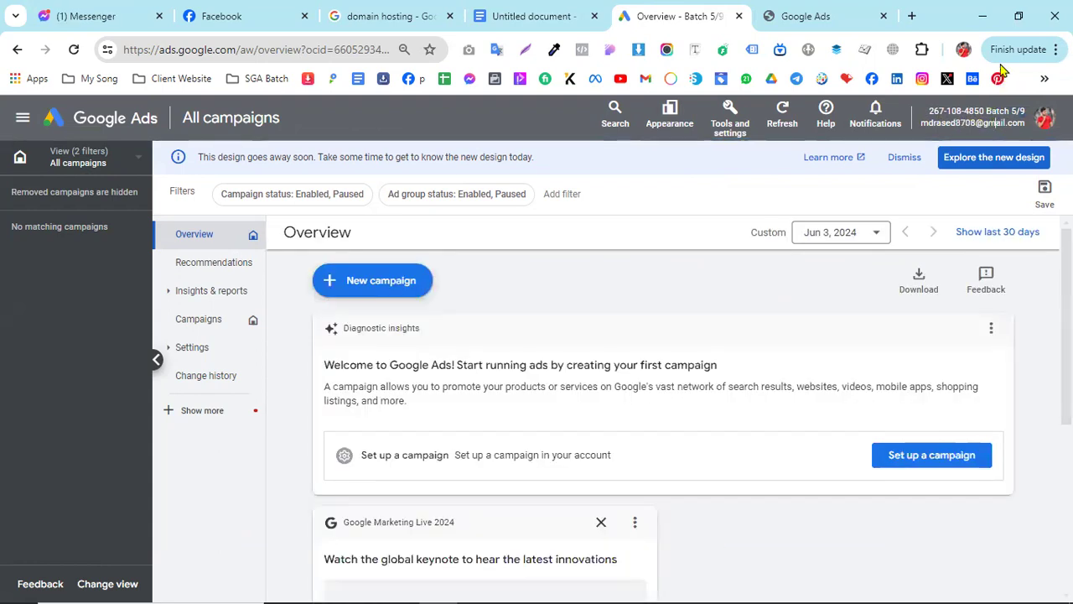
left_click(965, 50)
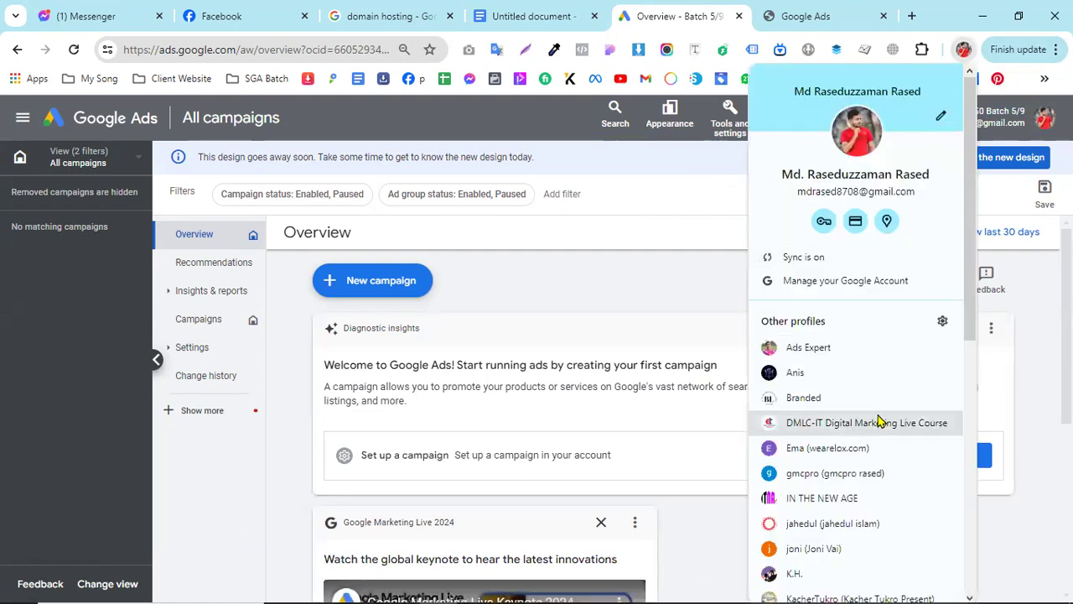
scroll(875, 428, "down", 1)
left_click(680, 329)
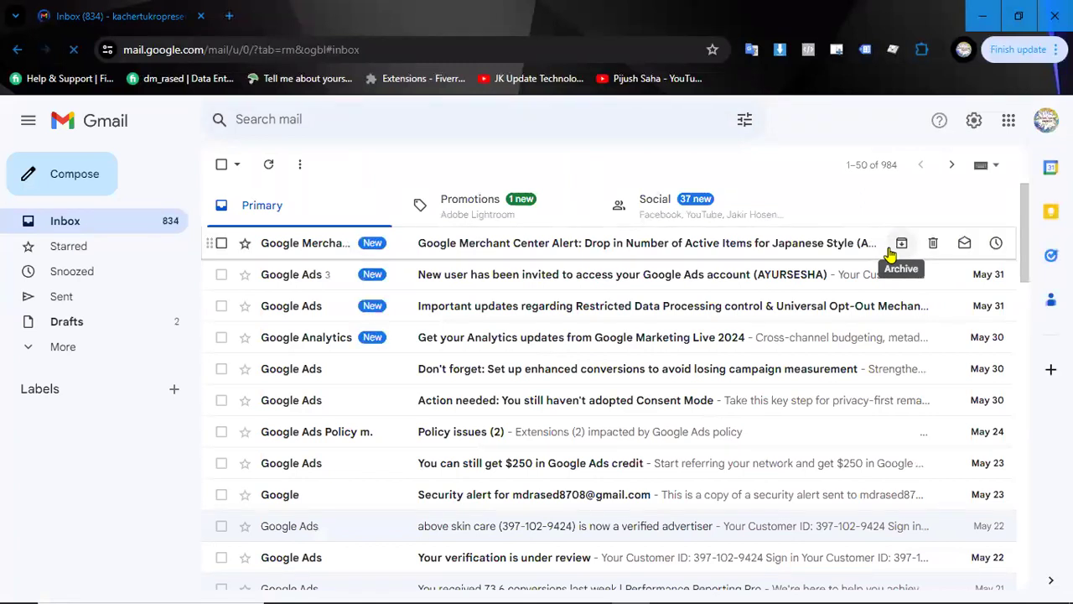
Copy the e-mail address of the signed-in Google account from its account details in Gmail
left_click(1045, 120)
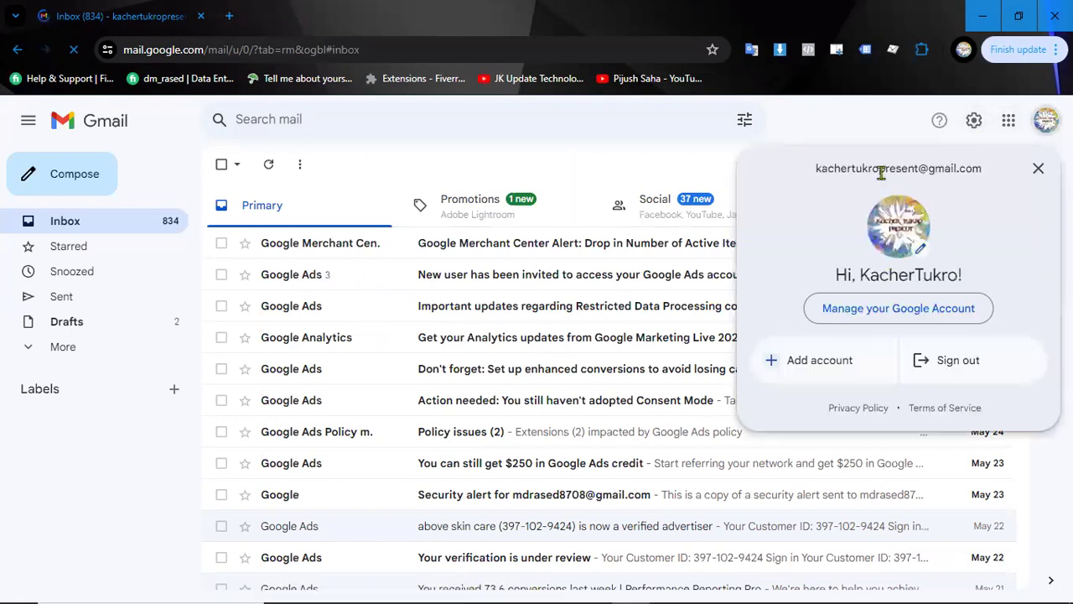
triple_click(880, 168)
right_click(881, 172)
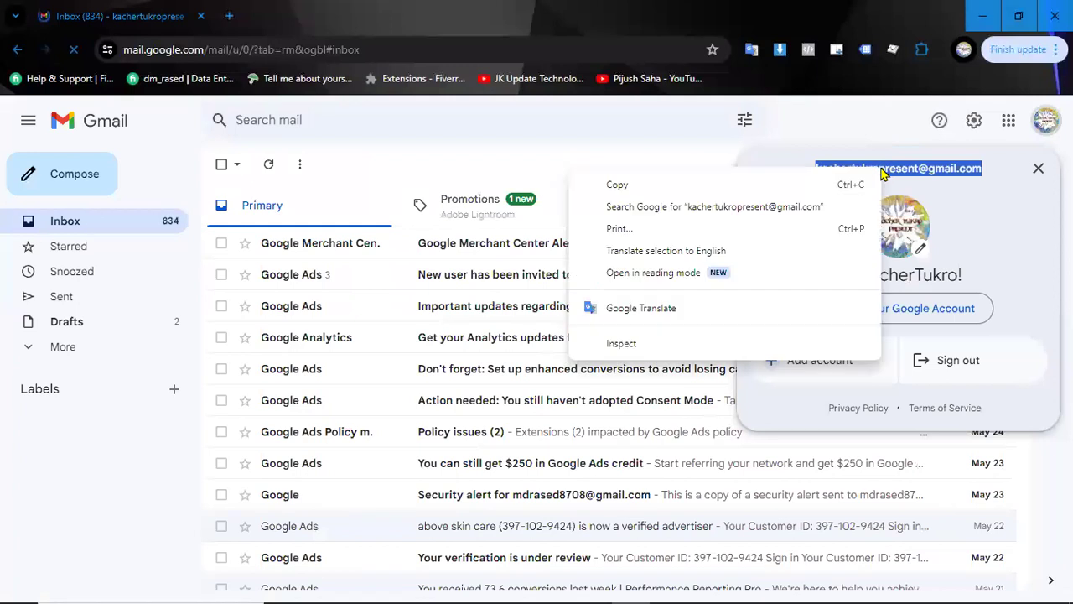
left_click(828, 184)
right_click(876, 171)
left_click(869, 185)
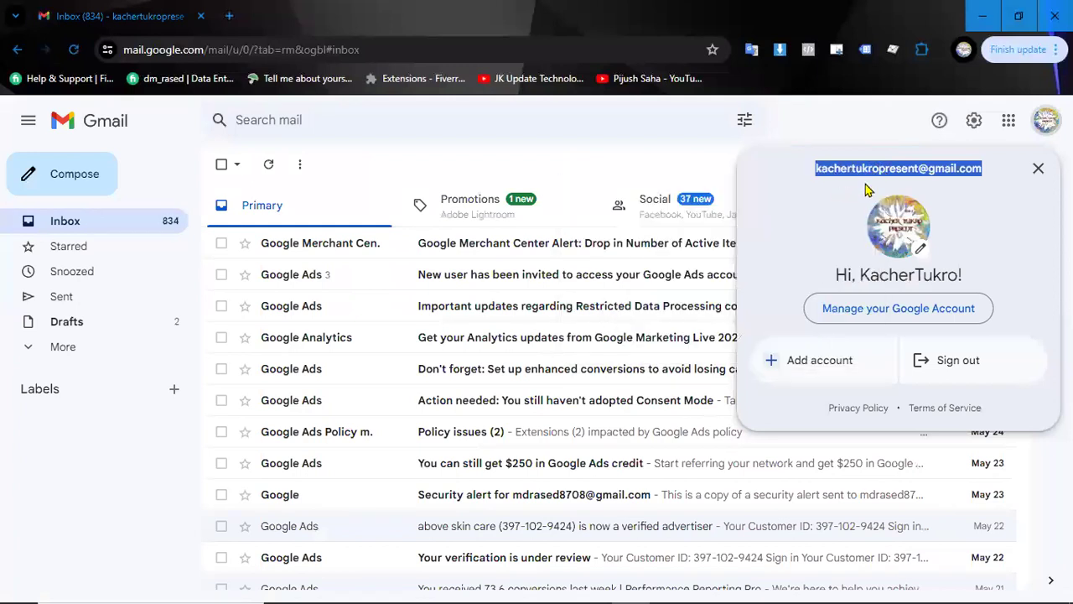
right_click(867, 171)
left_click(862, 186)
left_click(978, 173)
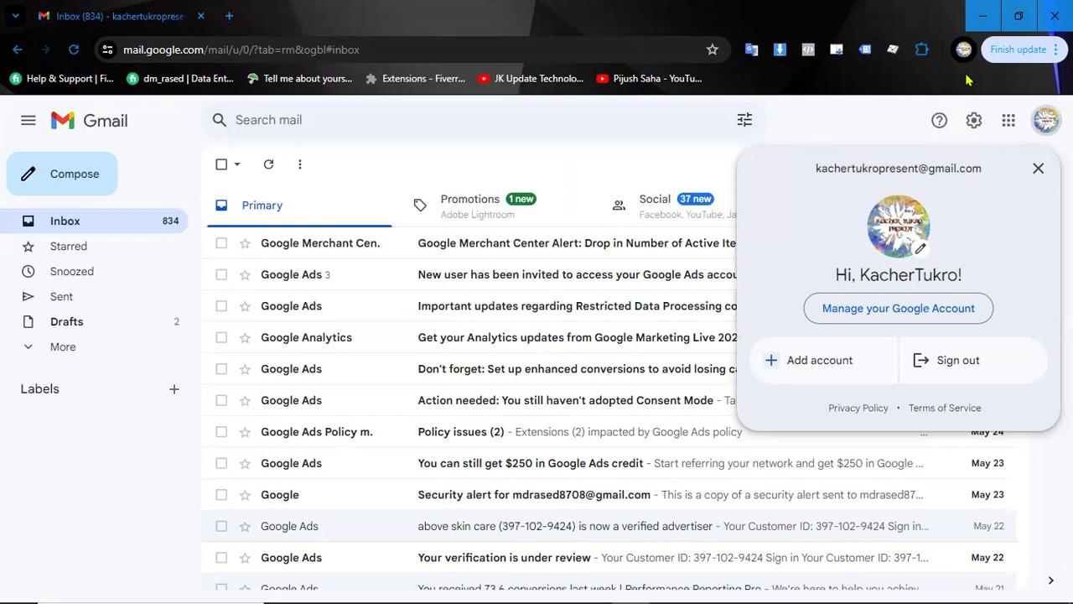
Switch between the Google Ads window and the Gmail window to compare the two accounts, ending in Google Ads
mouse_move(566, 587)
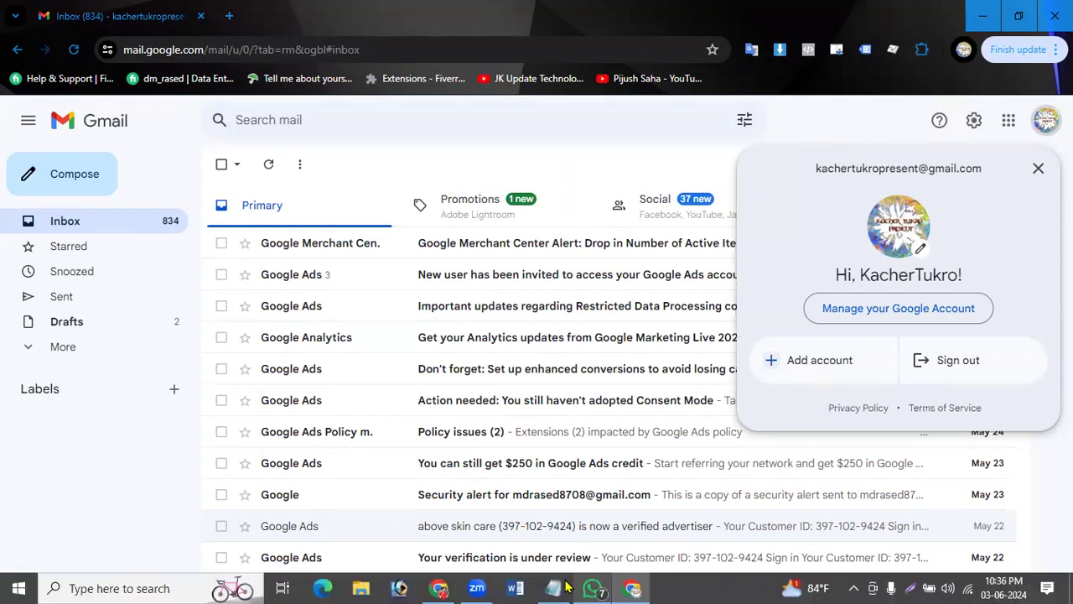
left_click(438, 589)
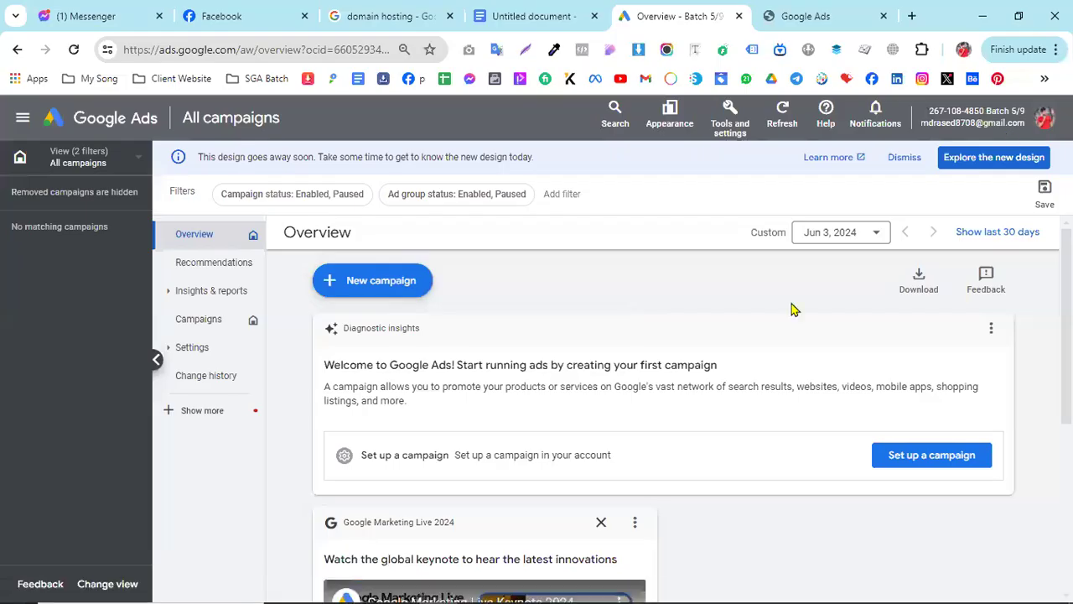
left_click(630, 586)
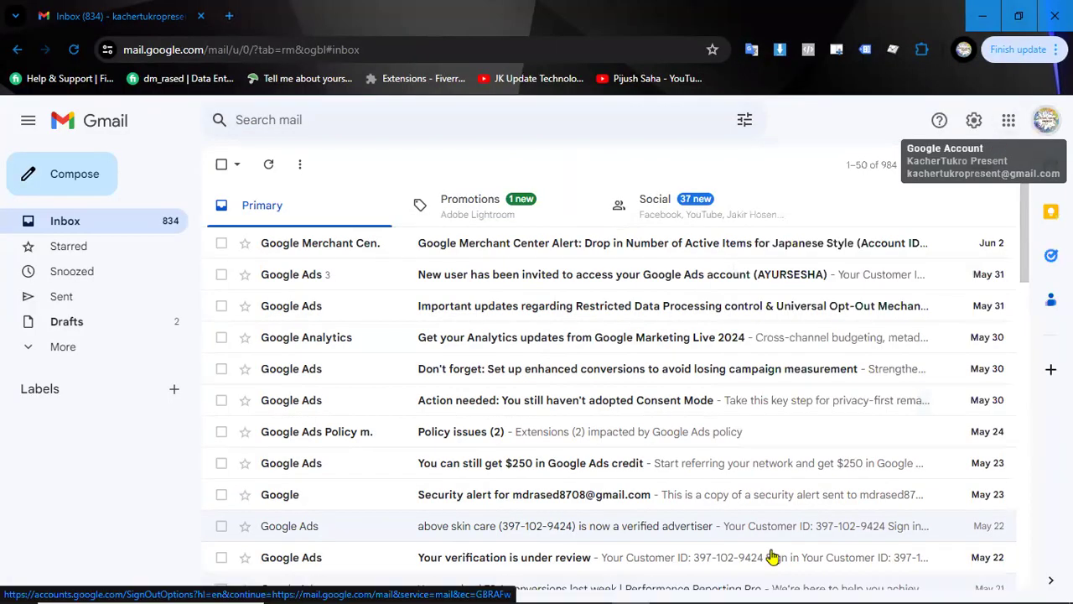
mouse_move(553, 587)
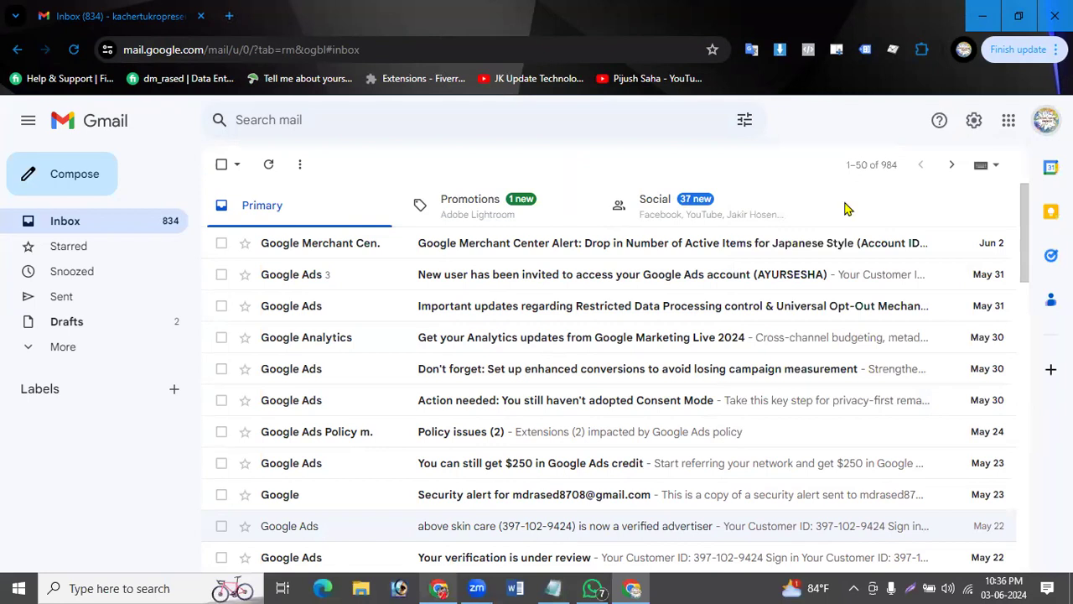
key("alt+Tab")
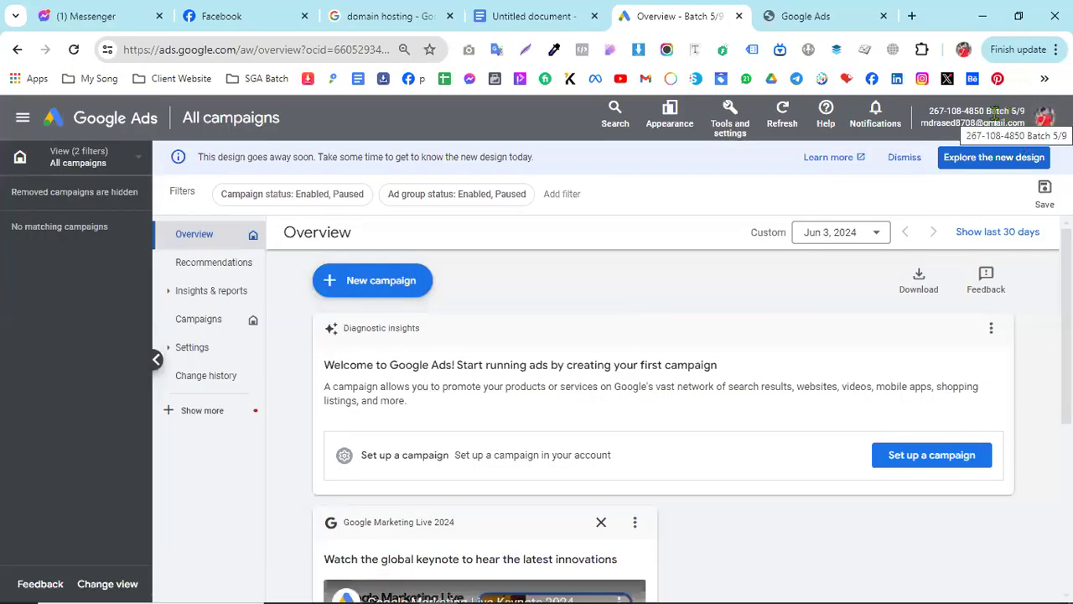
Start adding a user in the account's Access and security settings and paste the copied e-mail address as the invitee
left_click(734, 117)
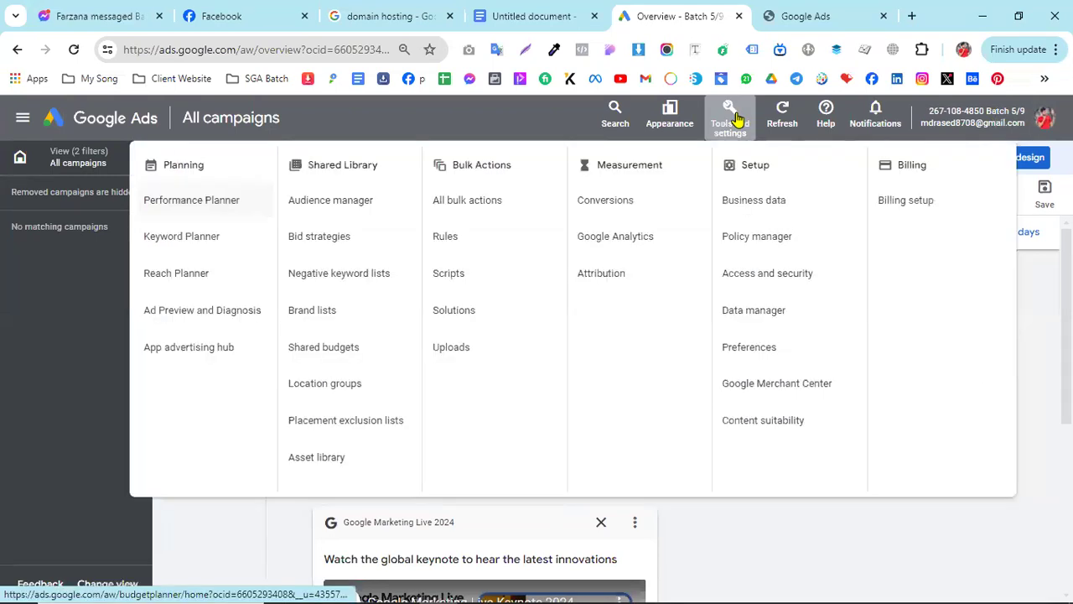
left_click(782, 286)
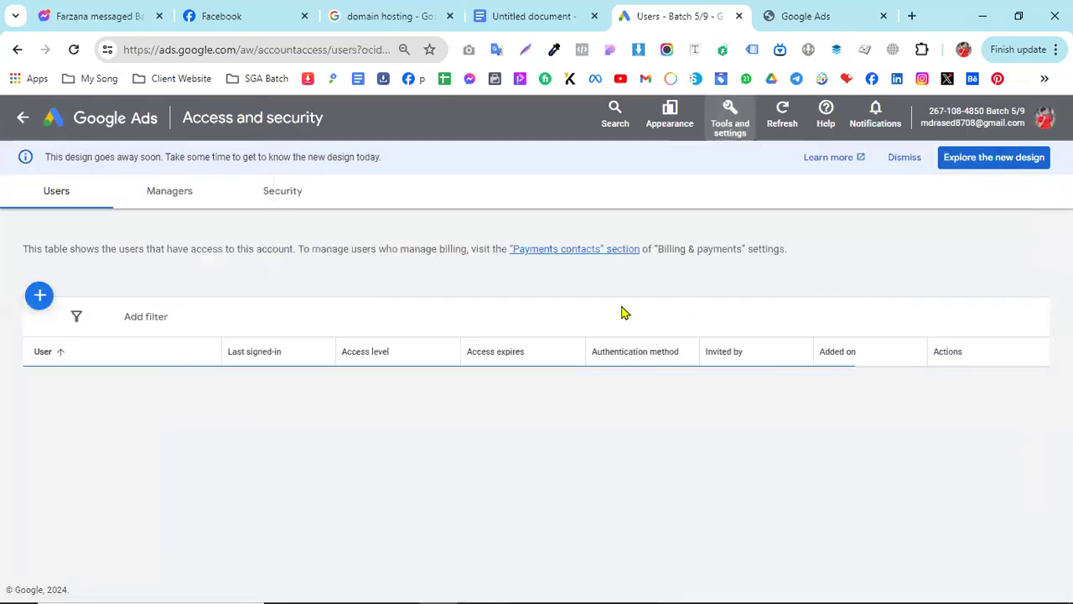
left_click(40, 298)
scroll(137, 290, "down", 1)
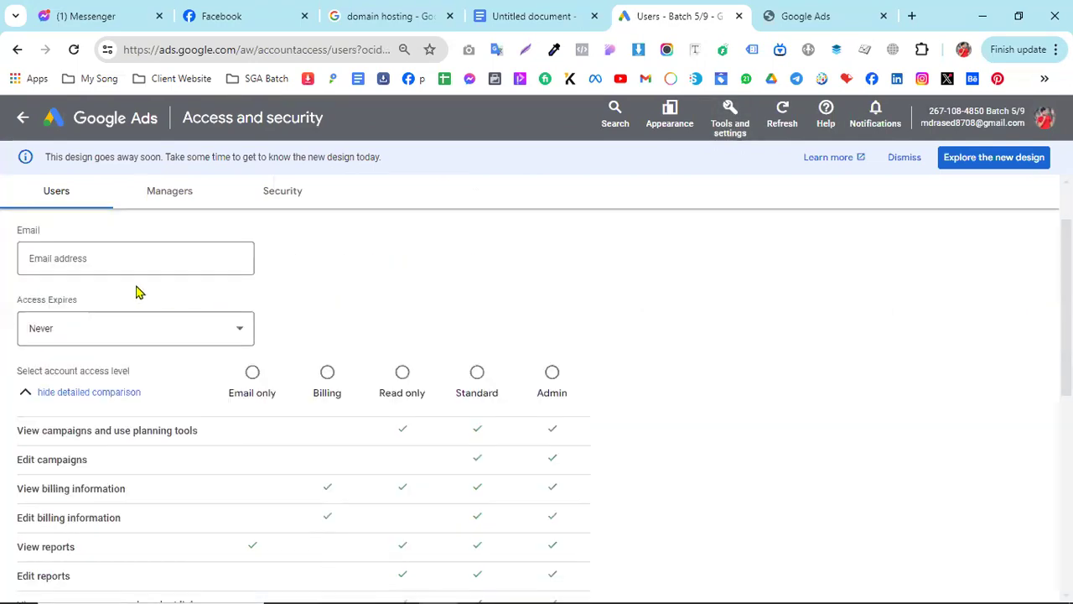
left_click(56, 259)
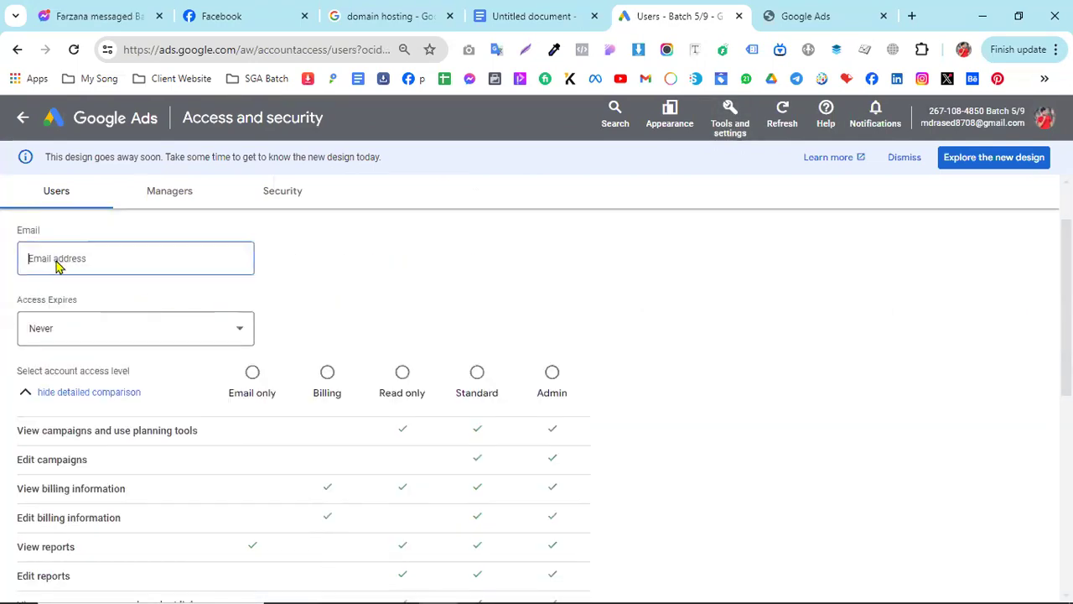
right_click(57, 264)
left_click(100, 413)
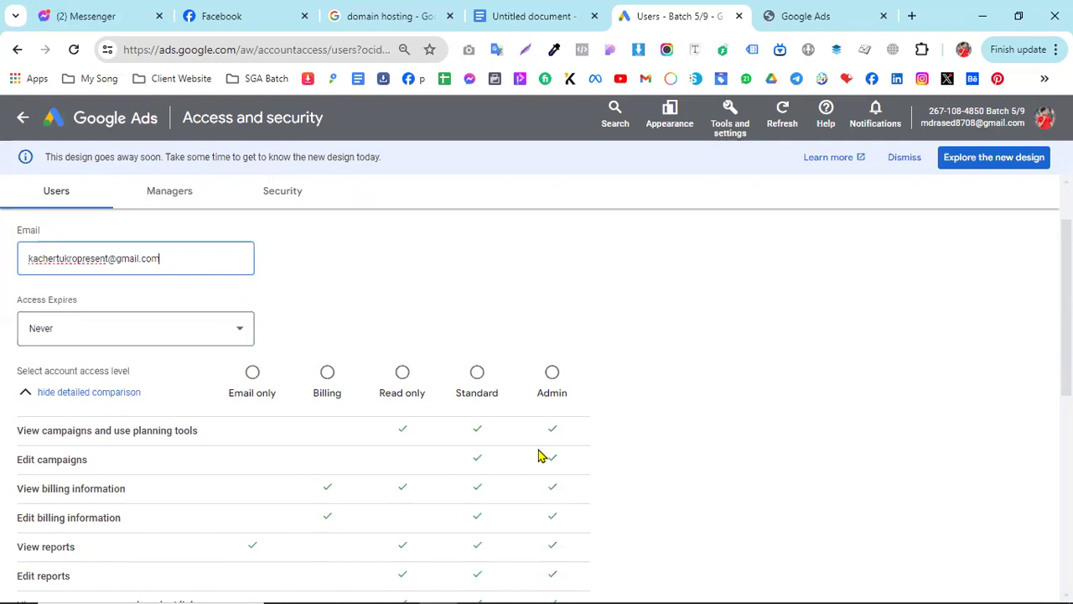
Review the access level comparison, give the invitee Standard access and send the invitation
scroll(303, 425, "down", 1)
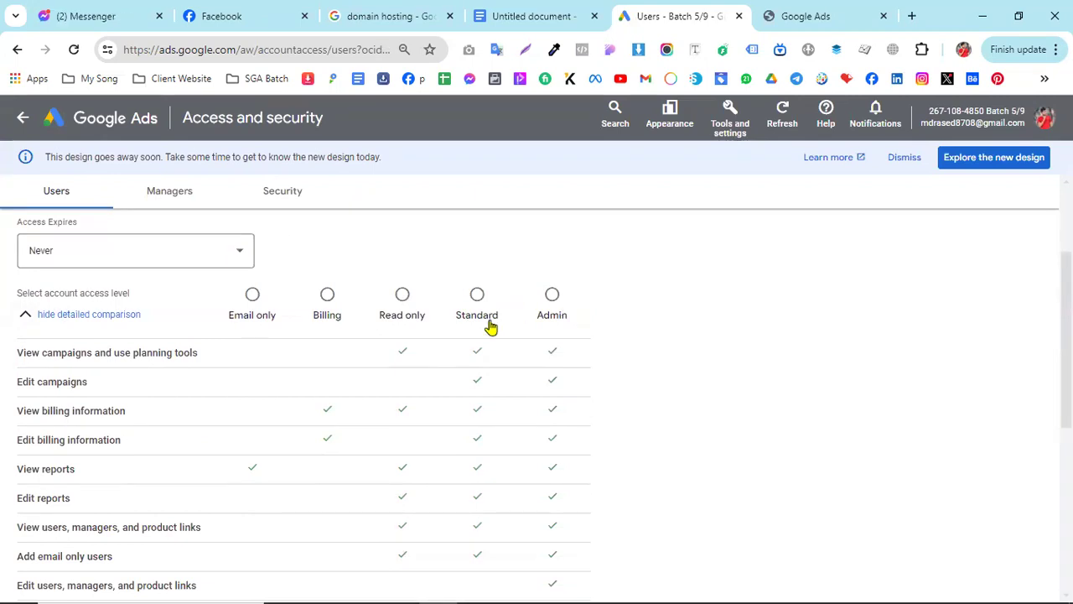
scroll(577, 306, "down", 1)
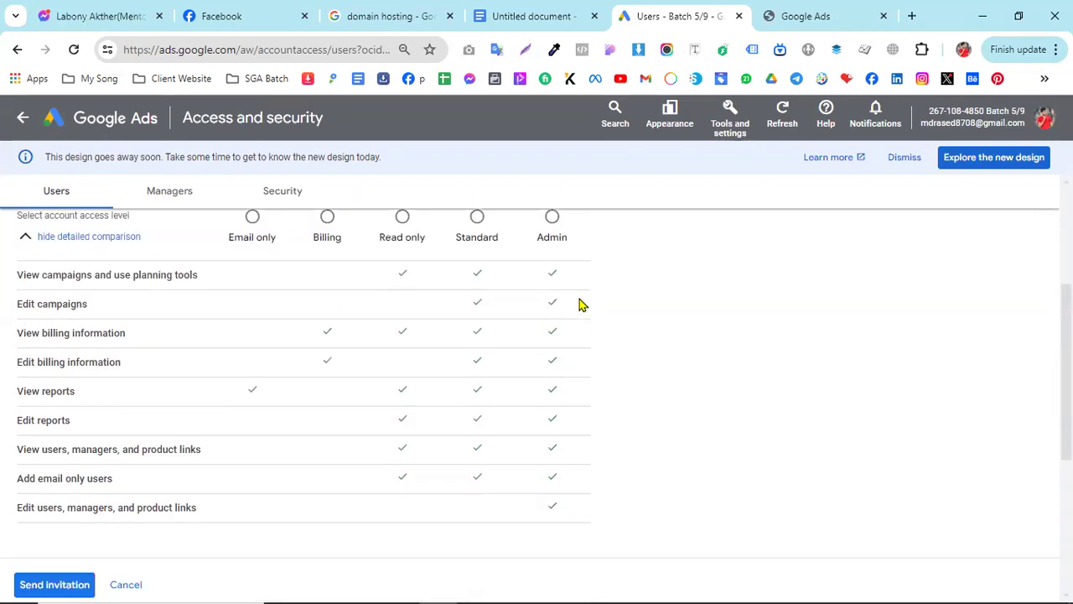
scroll(496, 305, "up", 1)
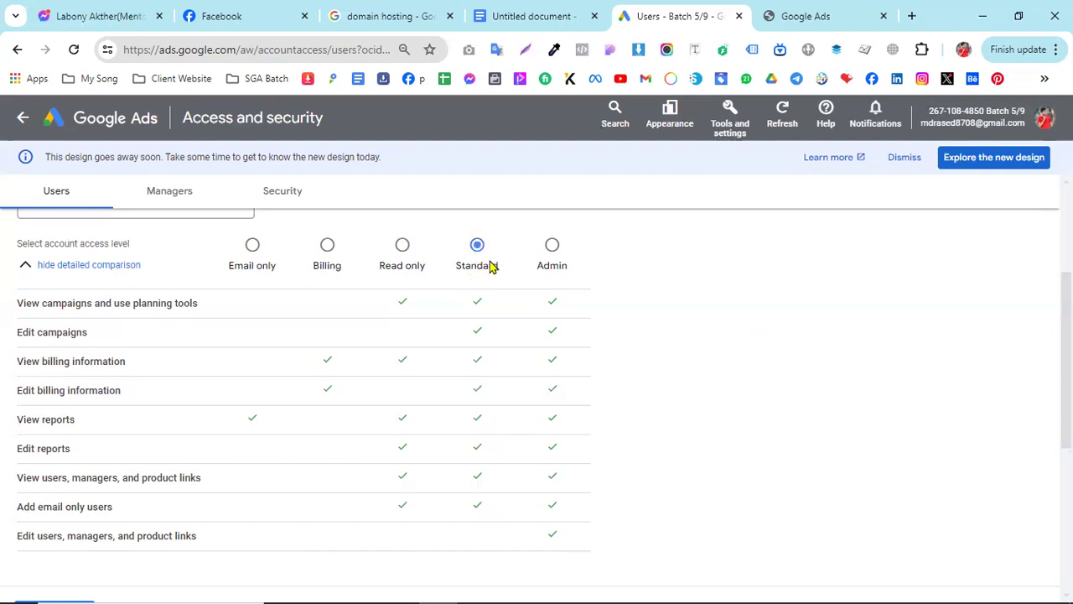
scroll(489, 265, "up", 2)
scroll(471, 344, "down", 2)
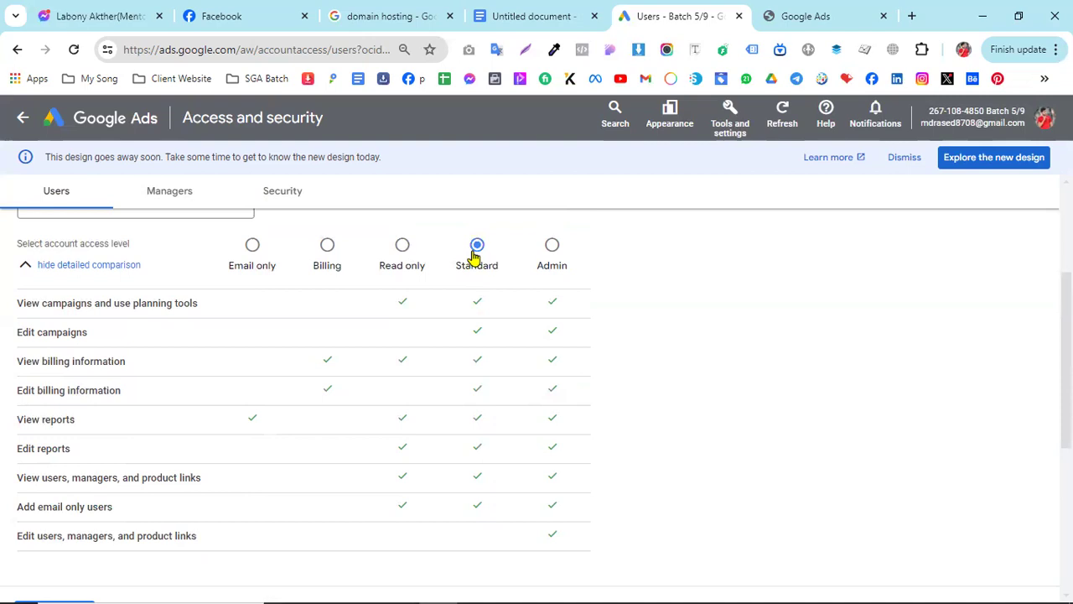
scroll(475, 260, "down", 3)
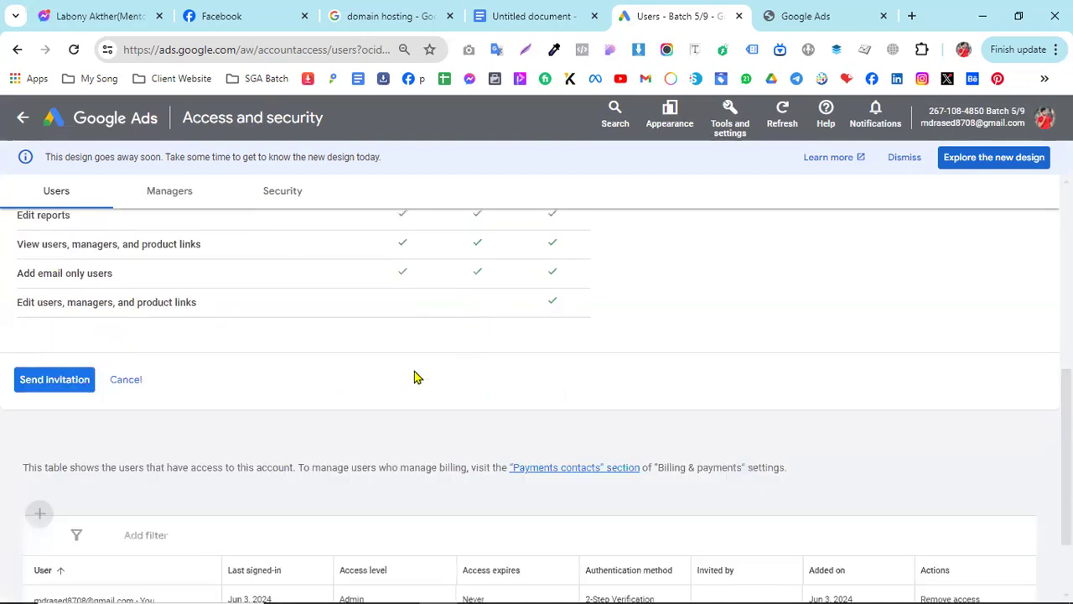
left_click(54, 379)
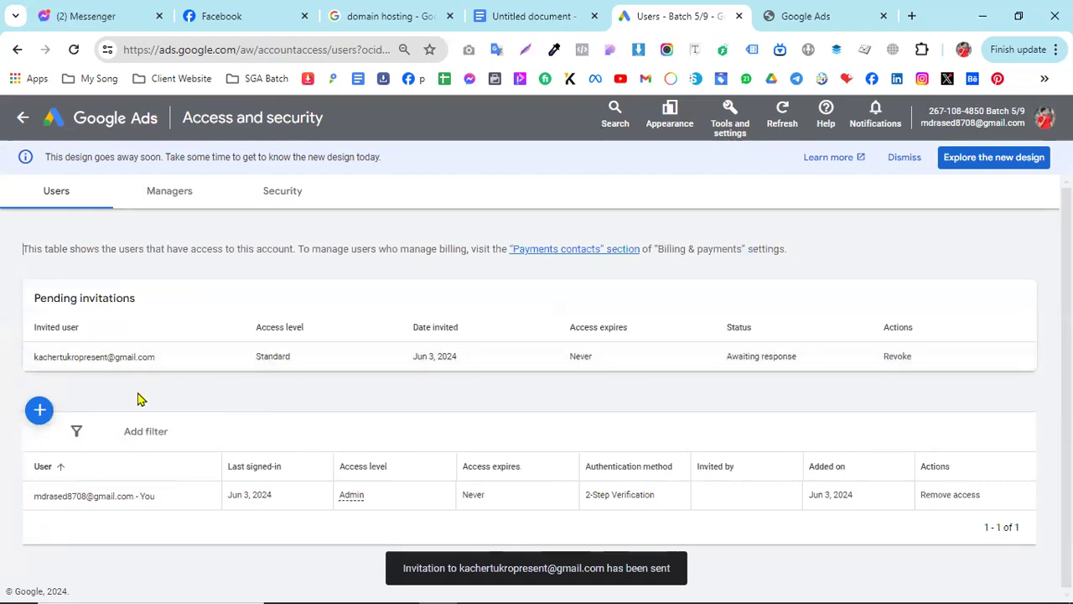
Check the invited user's e-mail address in the pending invitations list
left_click_drag(30, 359, 157, 358)
left_click(158, 358)
triple_click(159, 358)
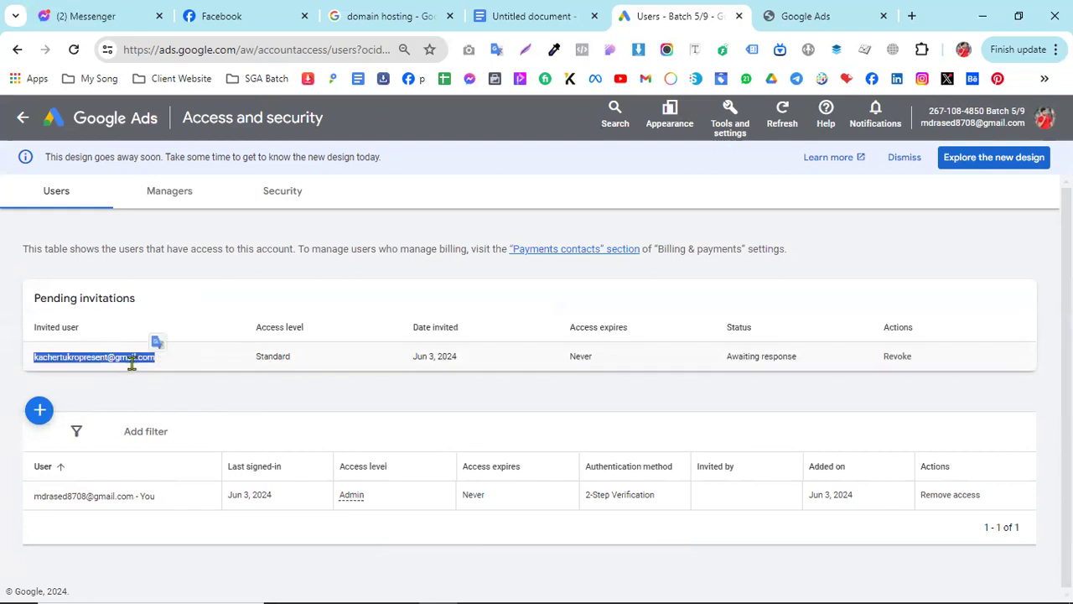
left_click(104, 361)
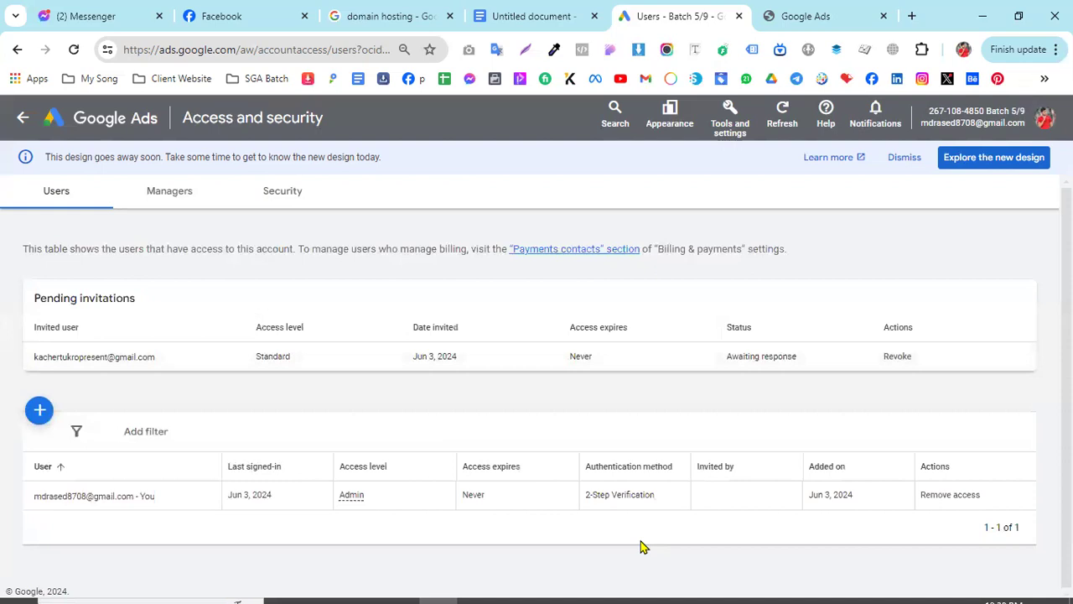
Switch to the invited user's Gmail, refresh the inbox and open the Google Ads account access invitation
left_click(632, 595)
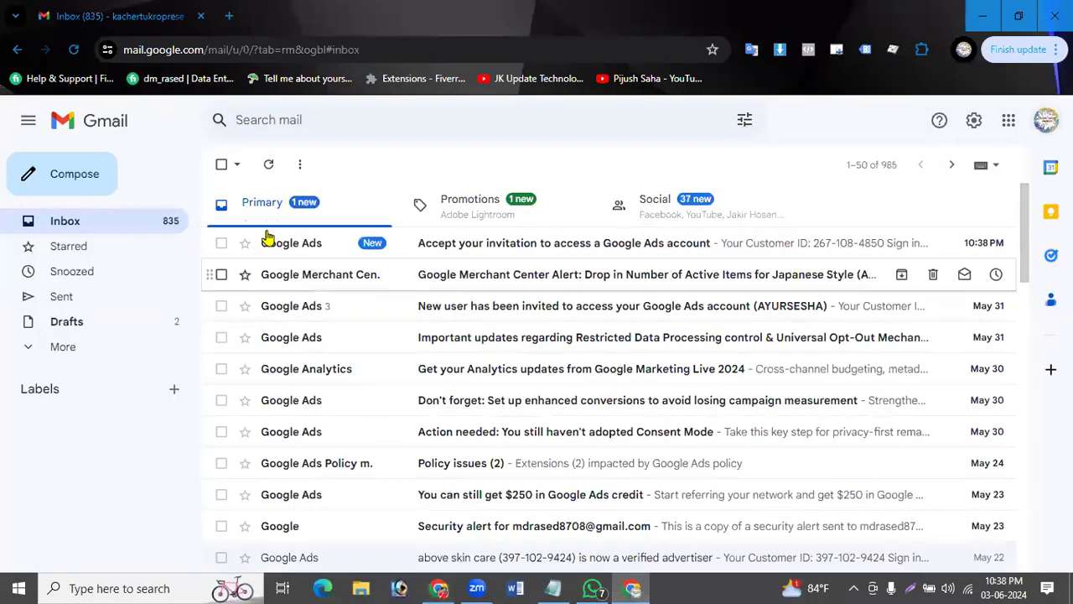
left_click(268, 166)
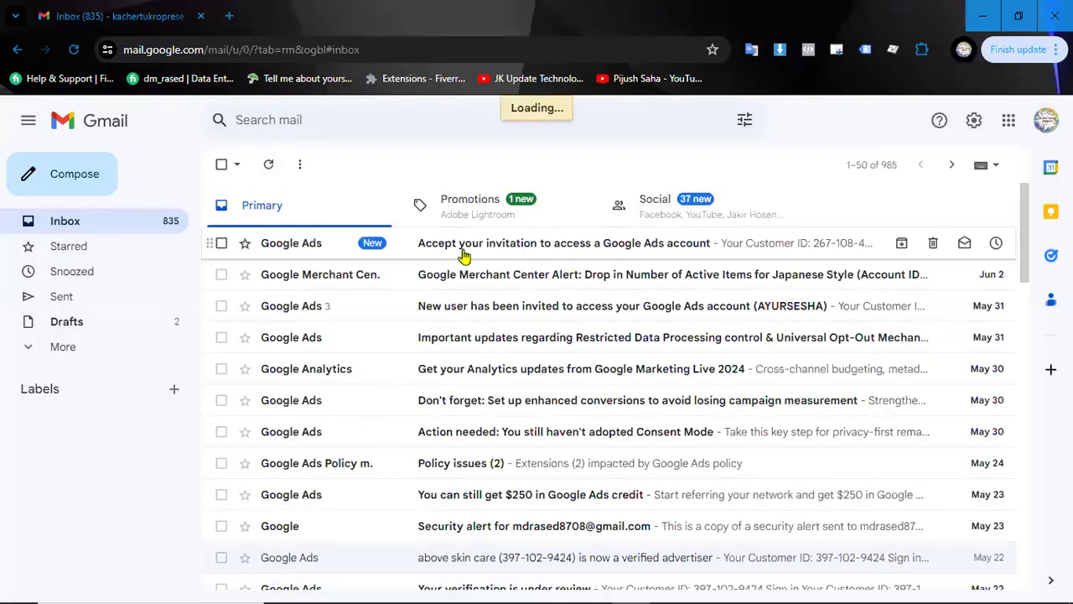
left_click(391, 243)
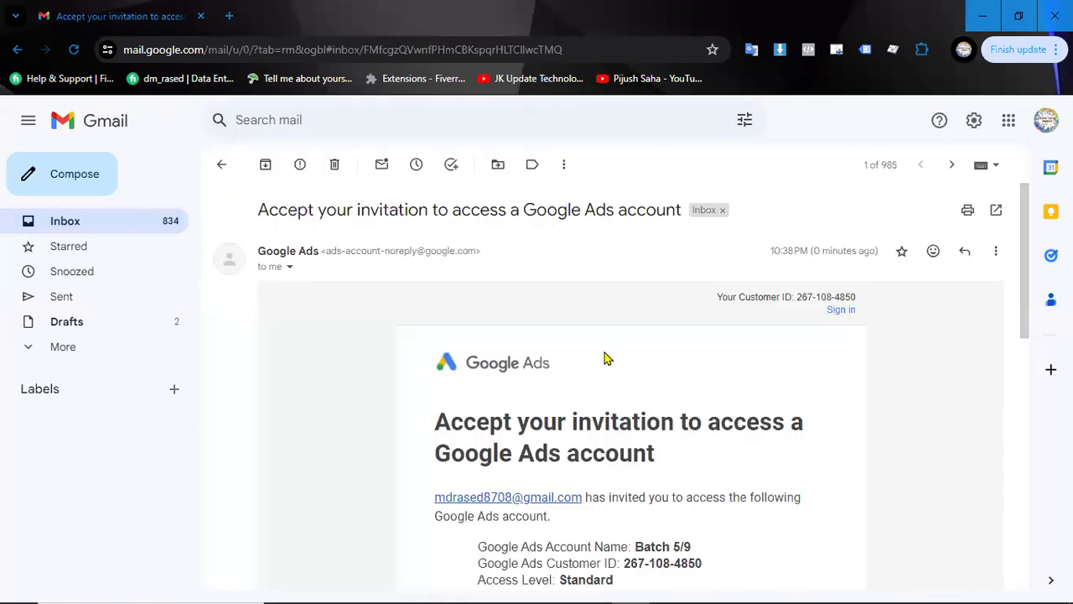
scroll(606, 354, "down", 1)
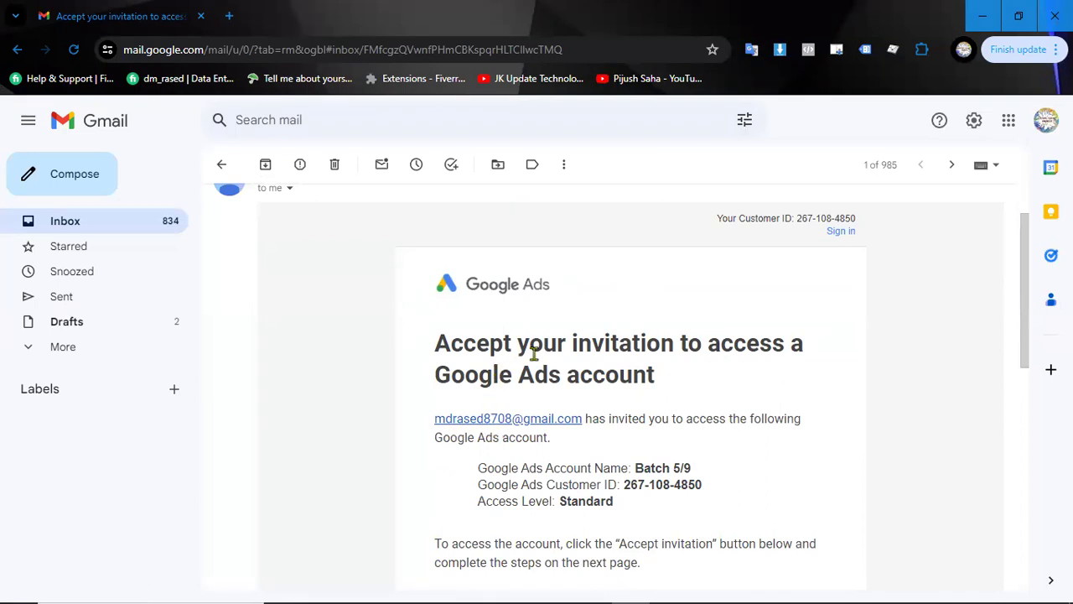
scroll(546, 370, "down", 1)
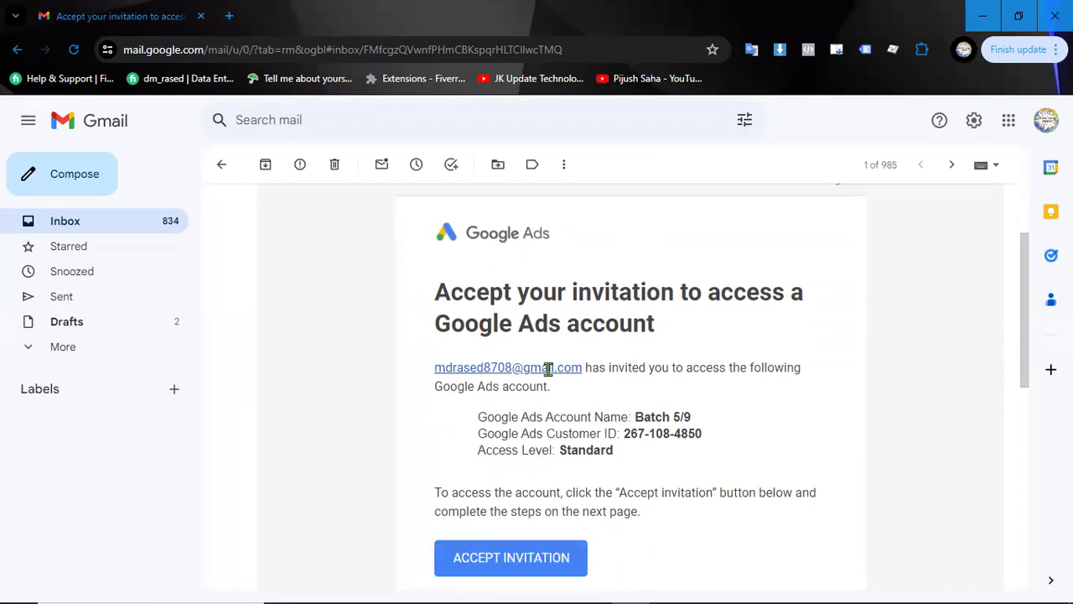
Examine the access level, customer ID and account name in the invitation, comparing them with the Google Ads account
left_click_drag(560, 421, 614, 423)
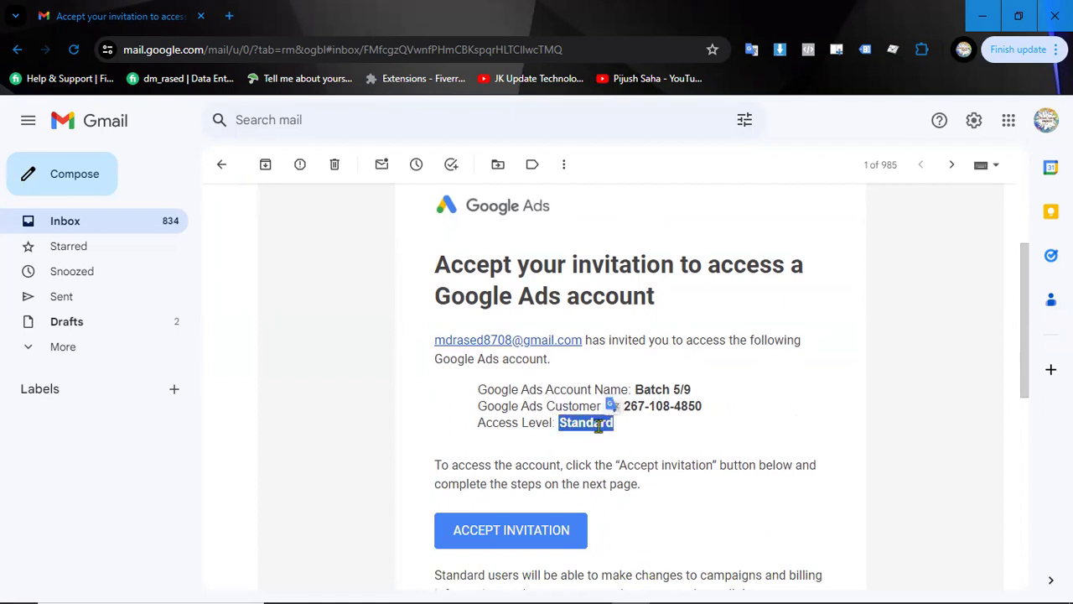
left_click(667, 428)
left_click_drag(672, 407, 696, 407)
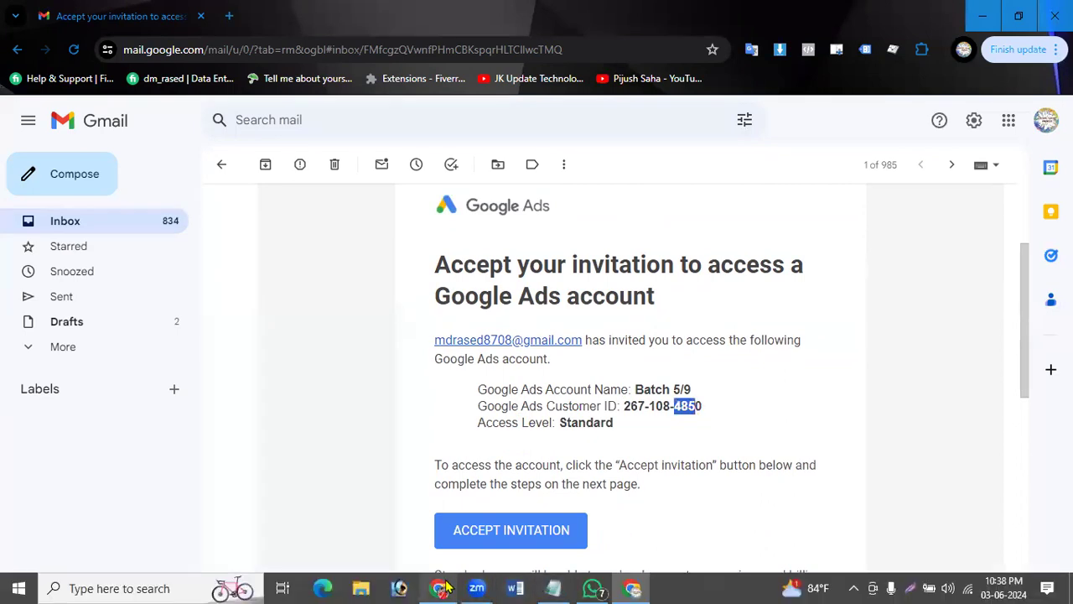
left_click(442, 588)
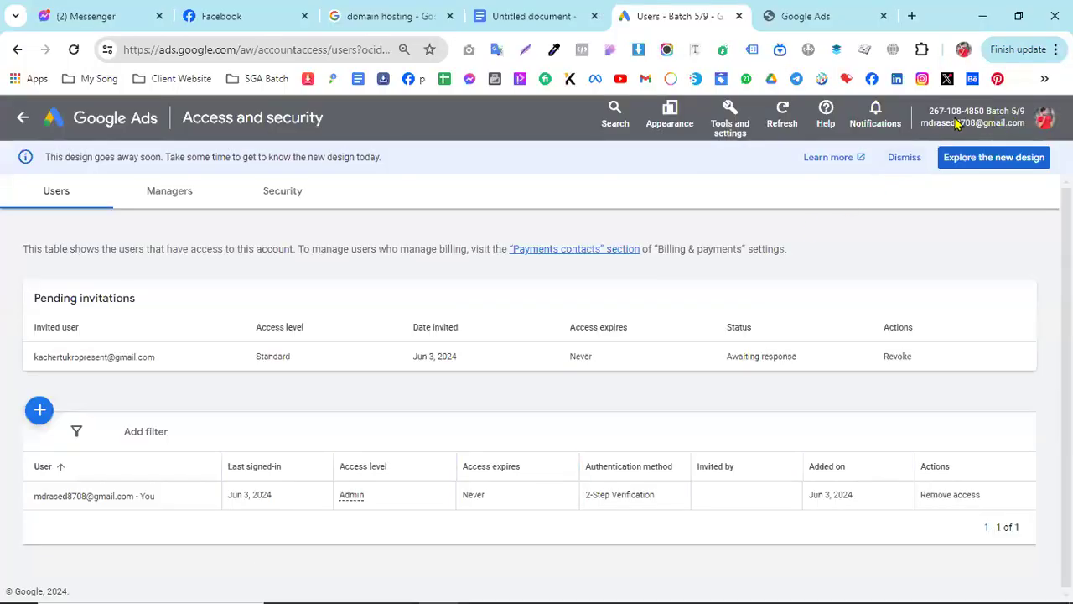
left_click(633, 588)
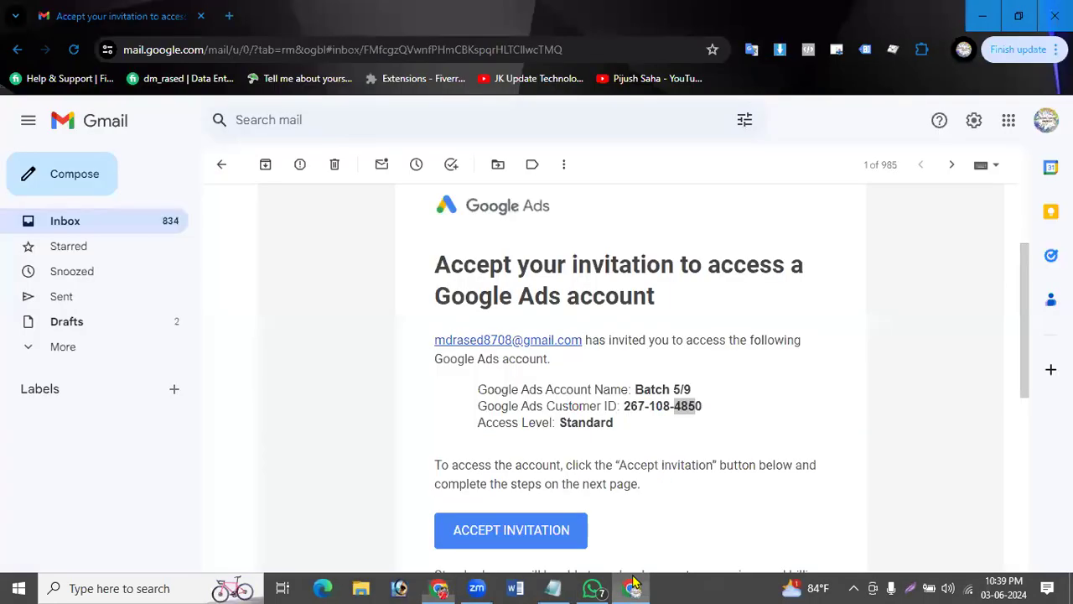
left_click_drag(634, 391, 701, 391)
left_click(694, 371)
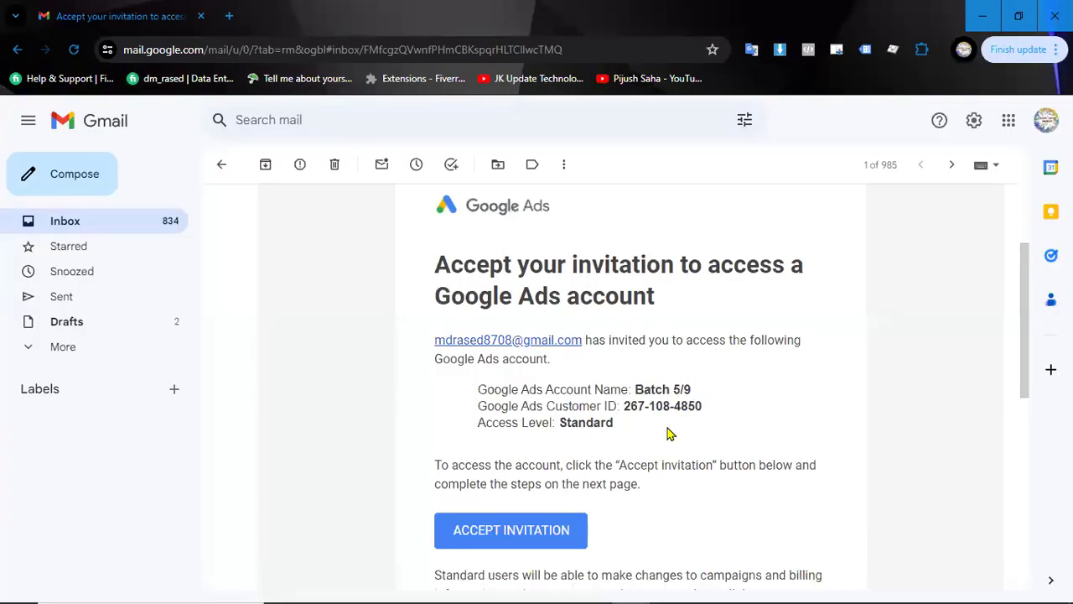
Accept the invitation and continue into the Batch 5/9 account, then return to the inviting account's window
left_click(480, 544)
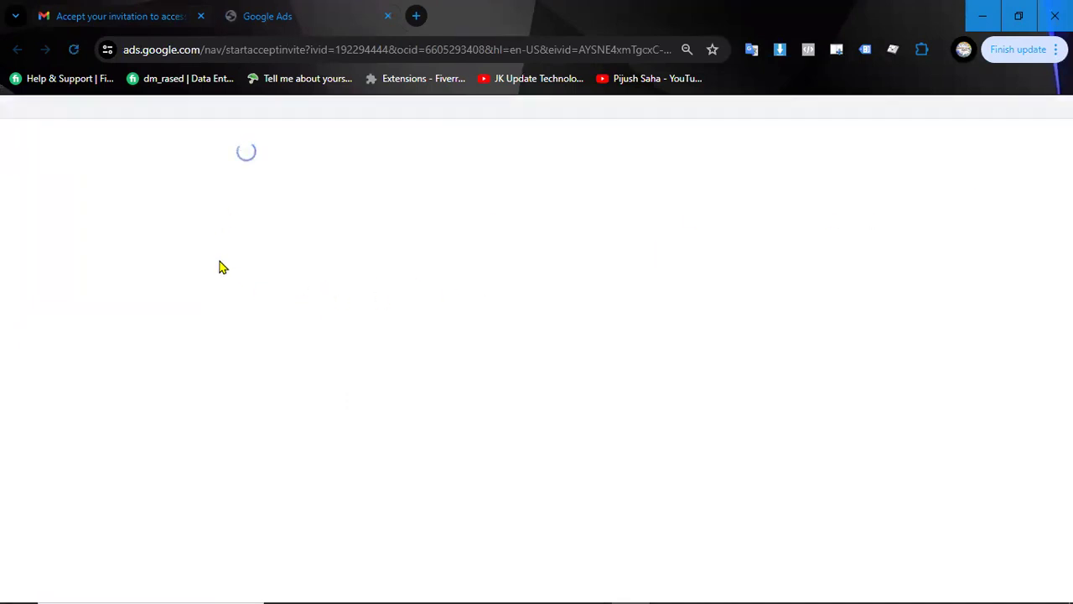
left_click(255, 327)
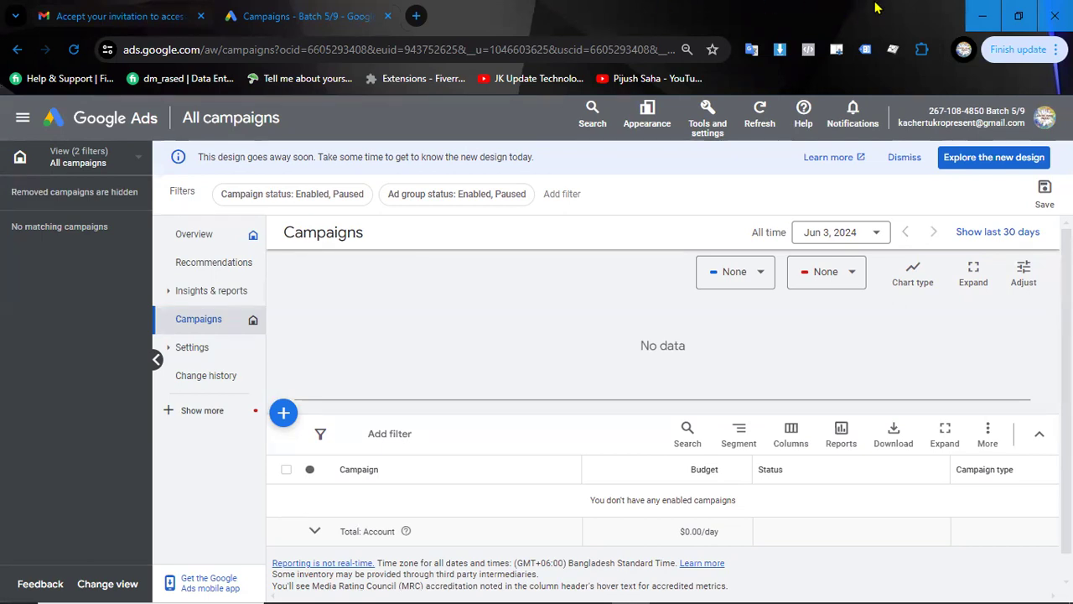
left_click(983, 6)
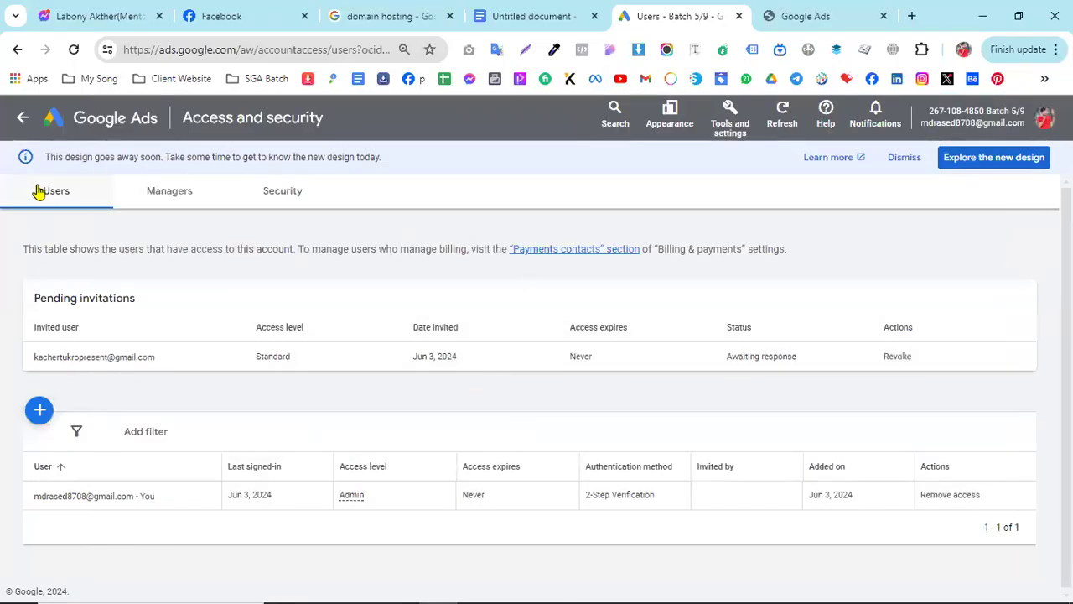
Leave Access and security and open the account's billing setup
left_click(23, 117)
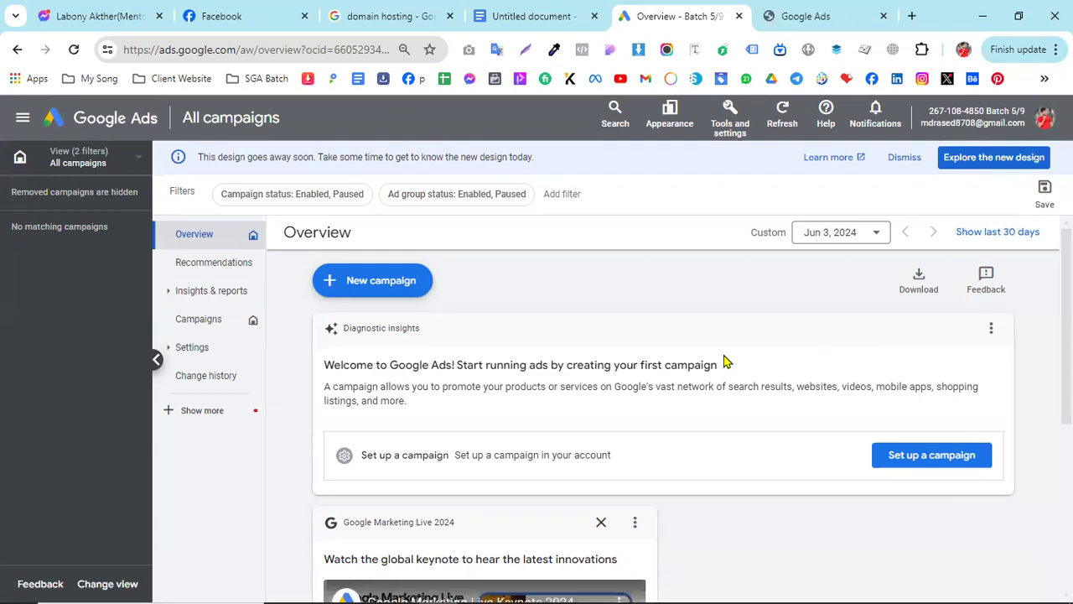
left_click(731, 128)
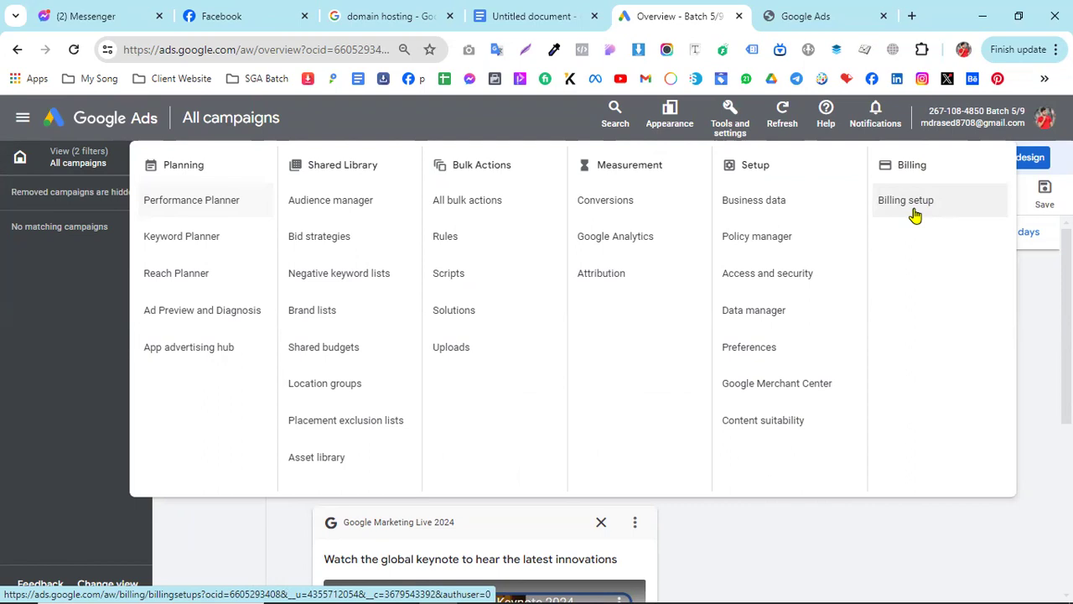
left_click(913, 211)
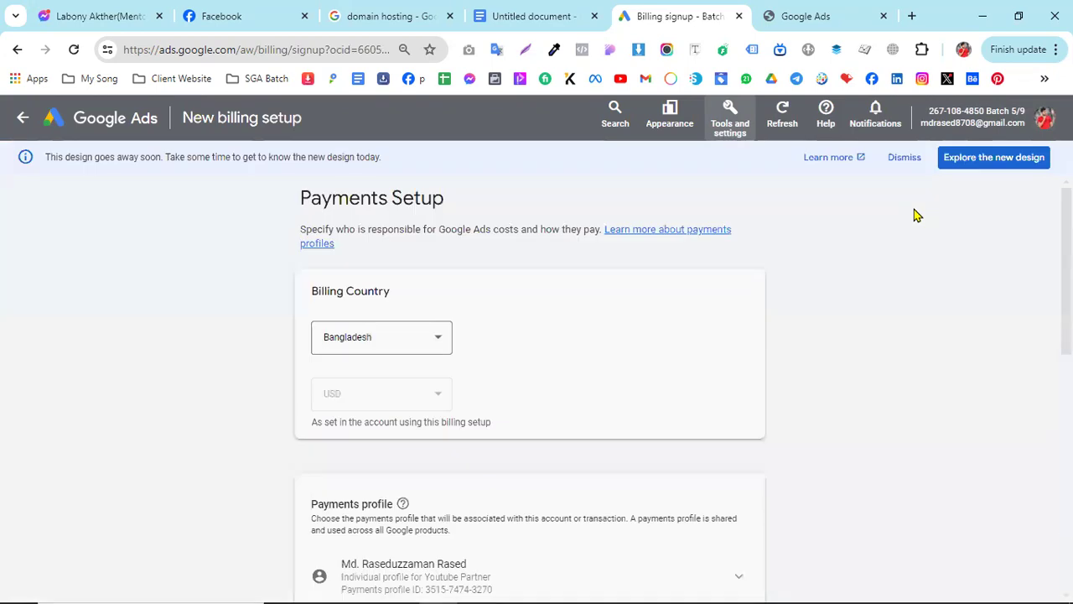
Review the billing country choices in the payments setup, keeping Bangladesh
left_click(412, 347)
left_click(635, 353)
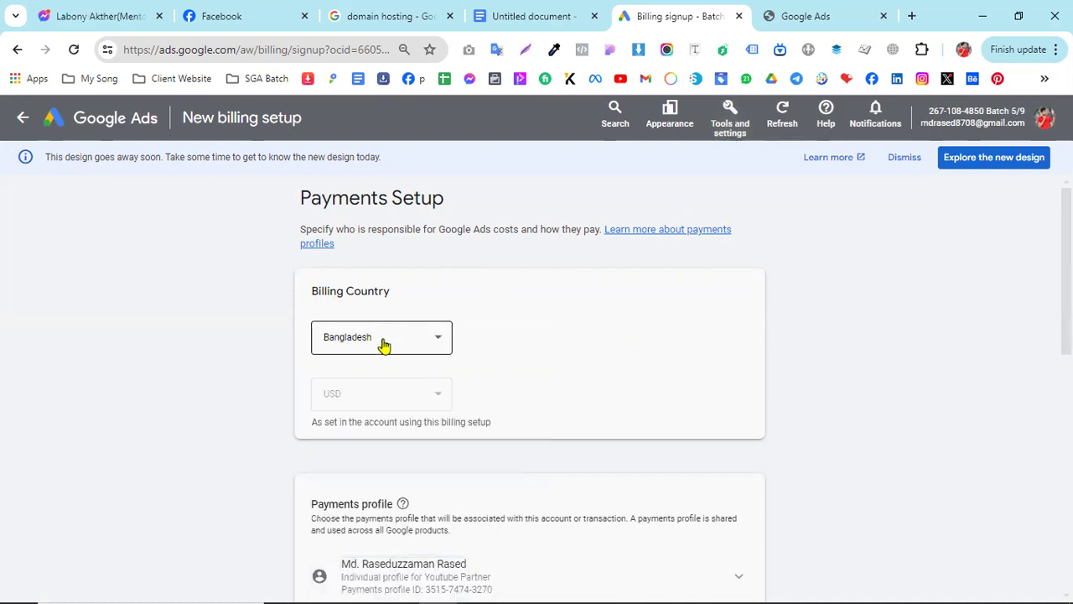
scroll(557, 377, "down", 1)
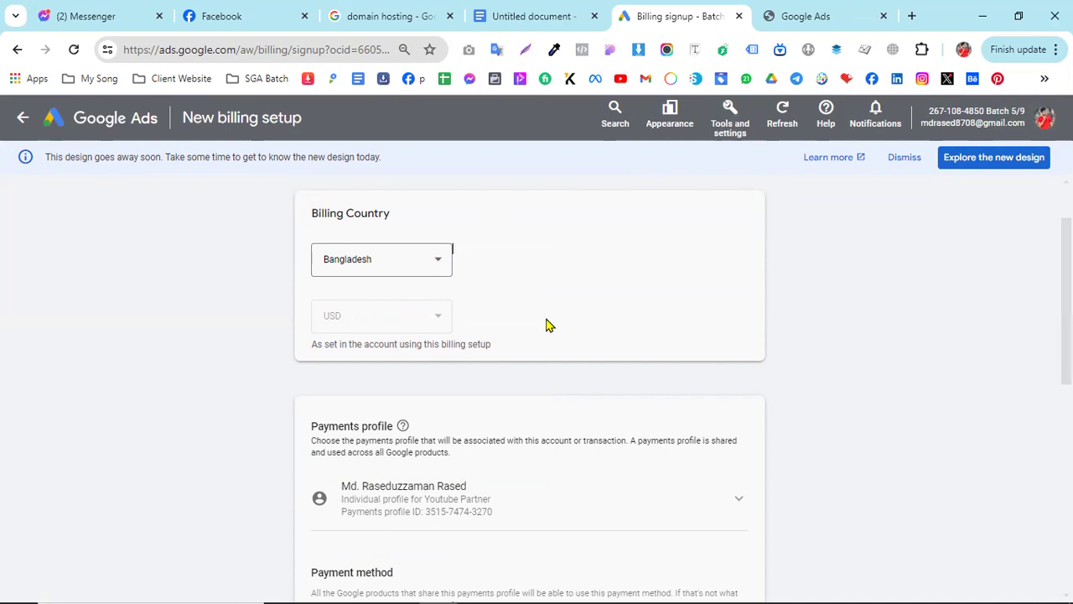
scroll(546, 325, "down", 1)
Review the available payments profiles and keep the existing individual profile selected
left_click_drag(330, 352, 350, 350)
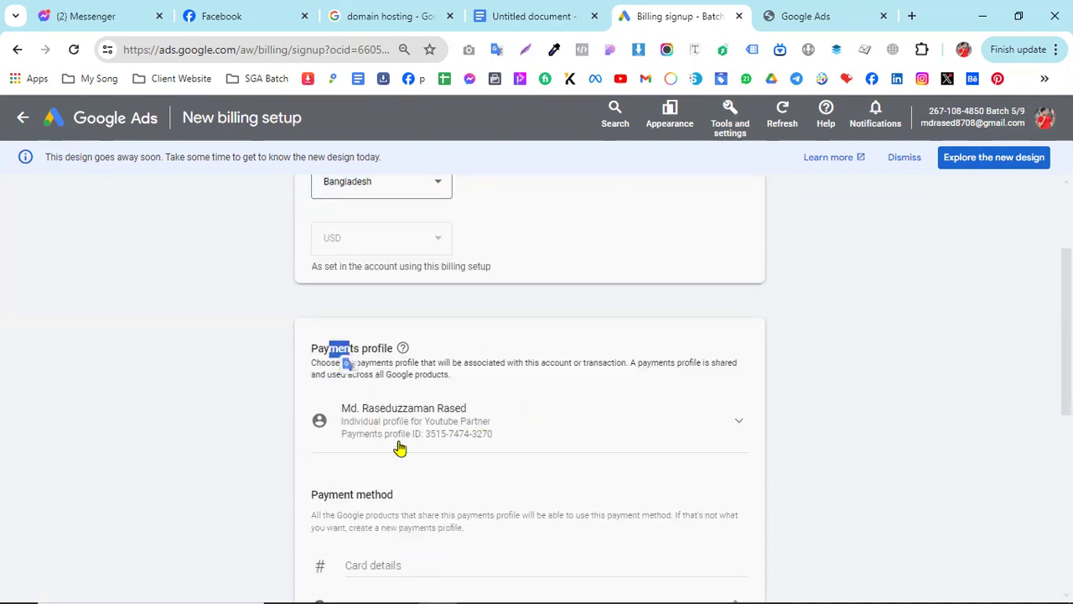
left_click(737, 429)
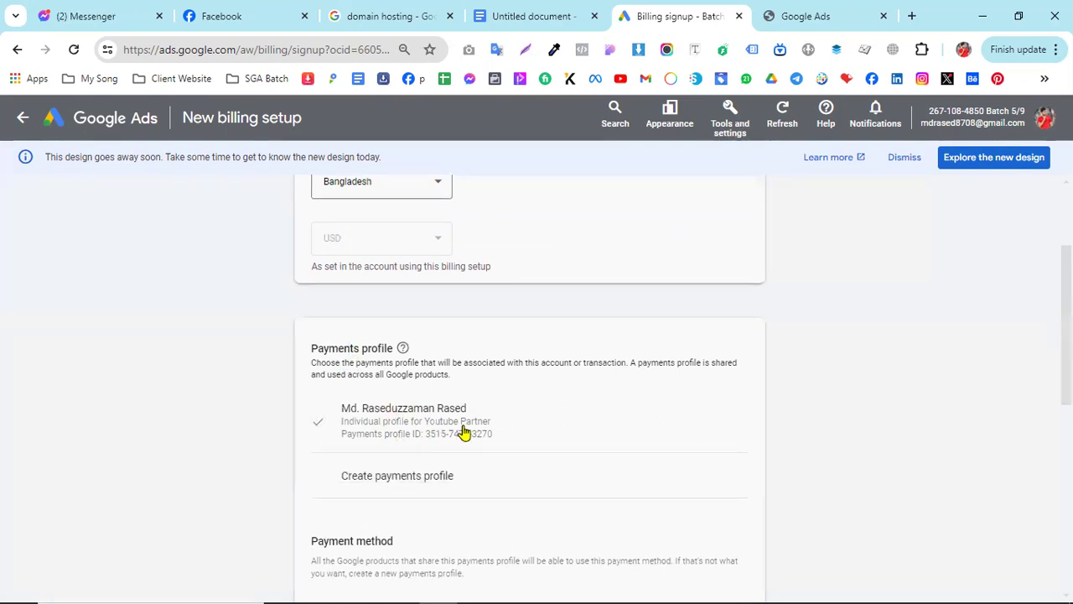
left_click(726, 414)
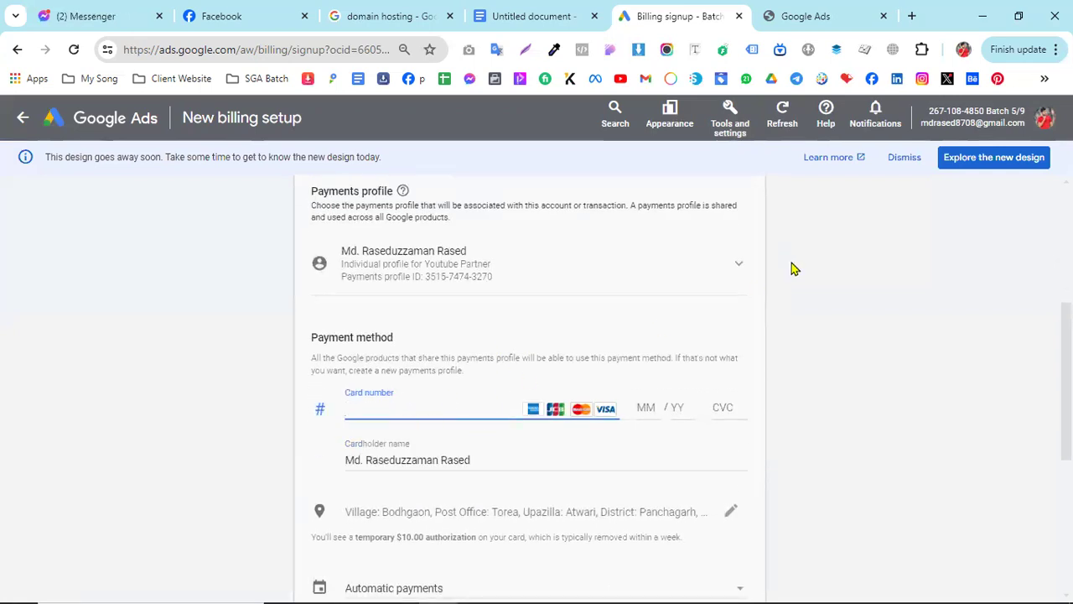
left_click(739, 265)
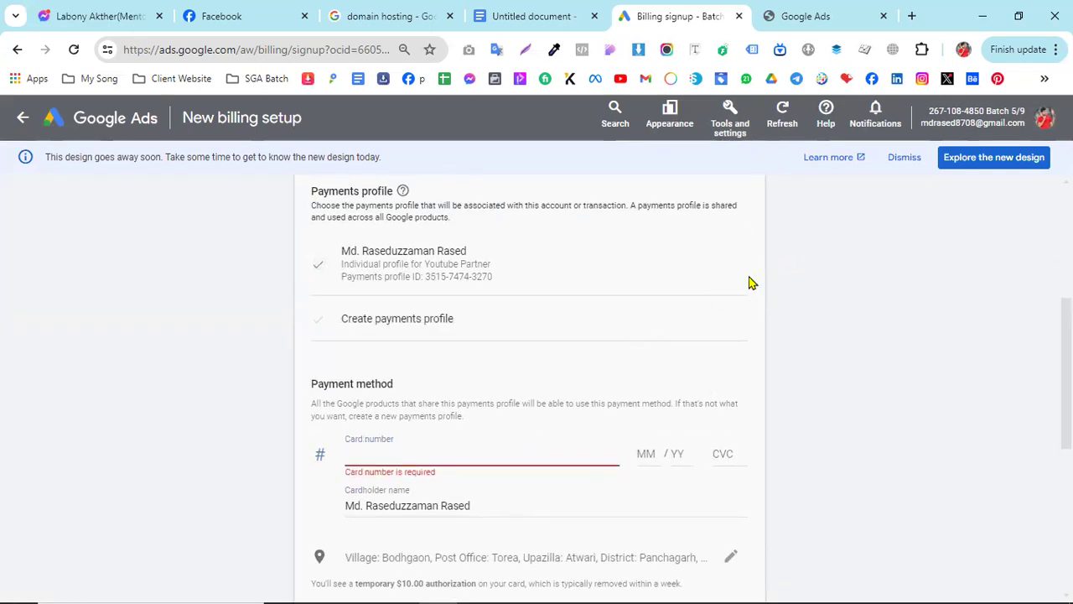
left_click(742, 268)
Go through the payment method's card number, expiry month and expiry year fields without filling them in
left_click(371, 406)
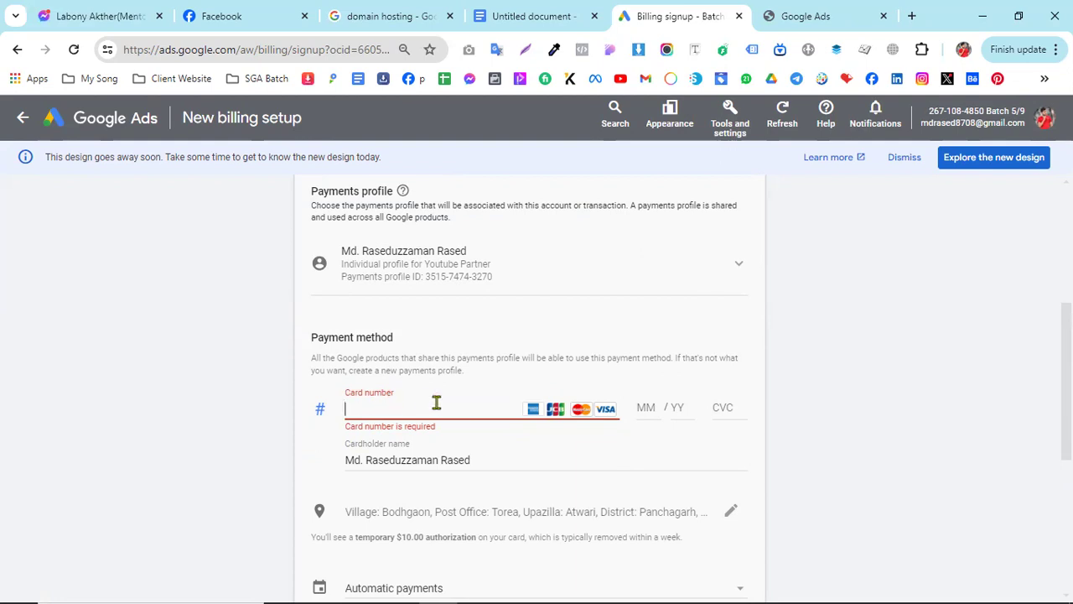
left_click(646, 405)
left_click(673, 407)
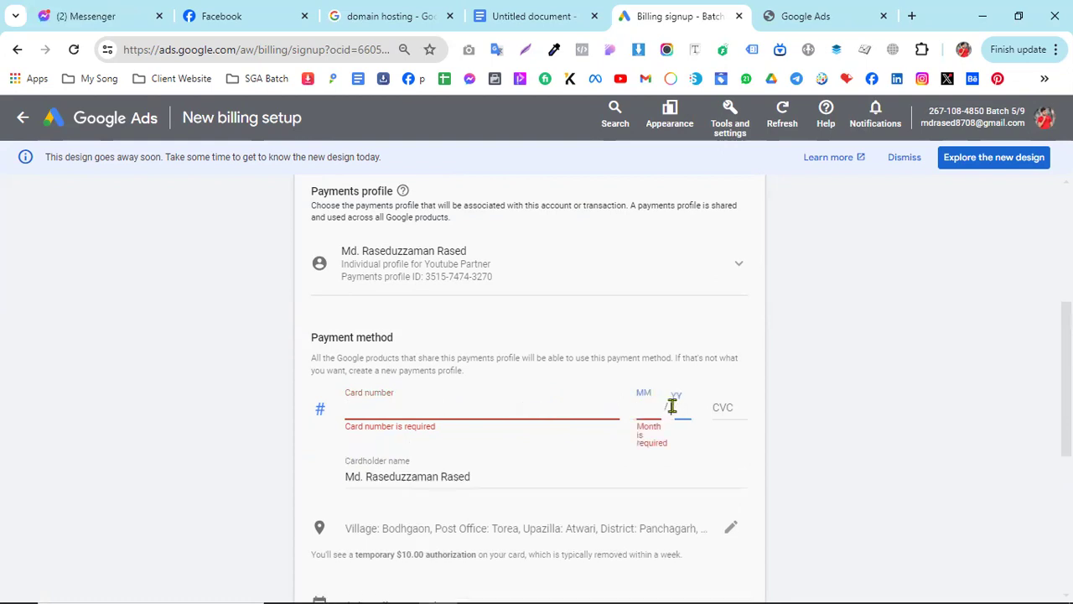
Search Google Images for "master card" in a new browser tab
left_click(909, 19)
type("credit")
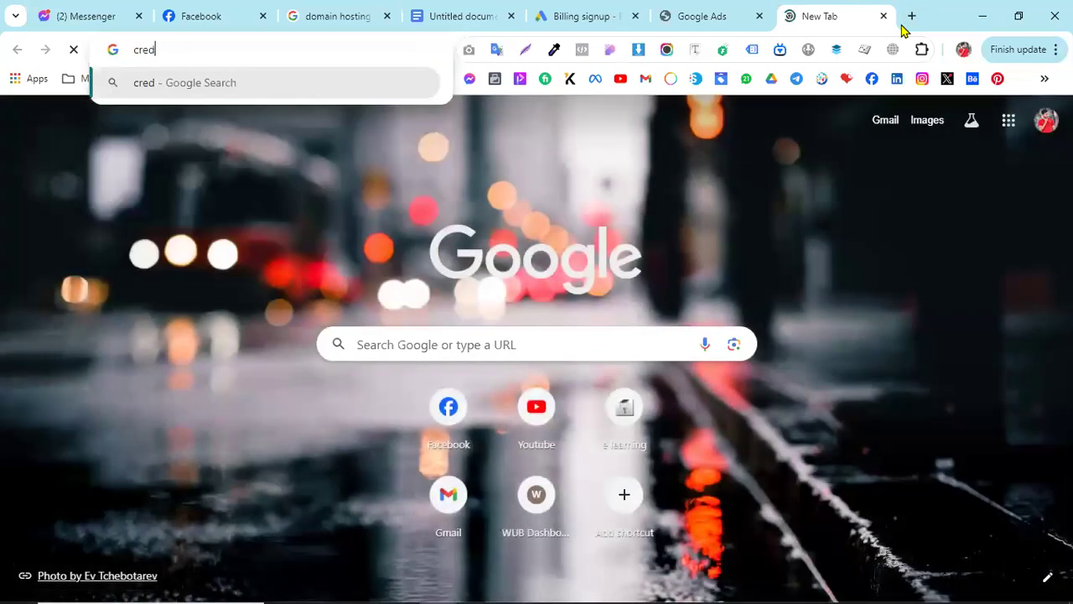
key("BackSpace")
key("BackSpace")
key("BackSpace")
key("BackSpace")
key("BackSpace")
key("BackSpace")
type("master card")
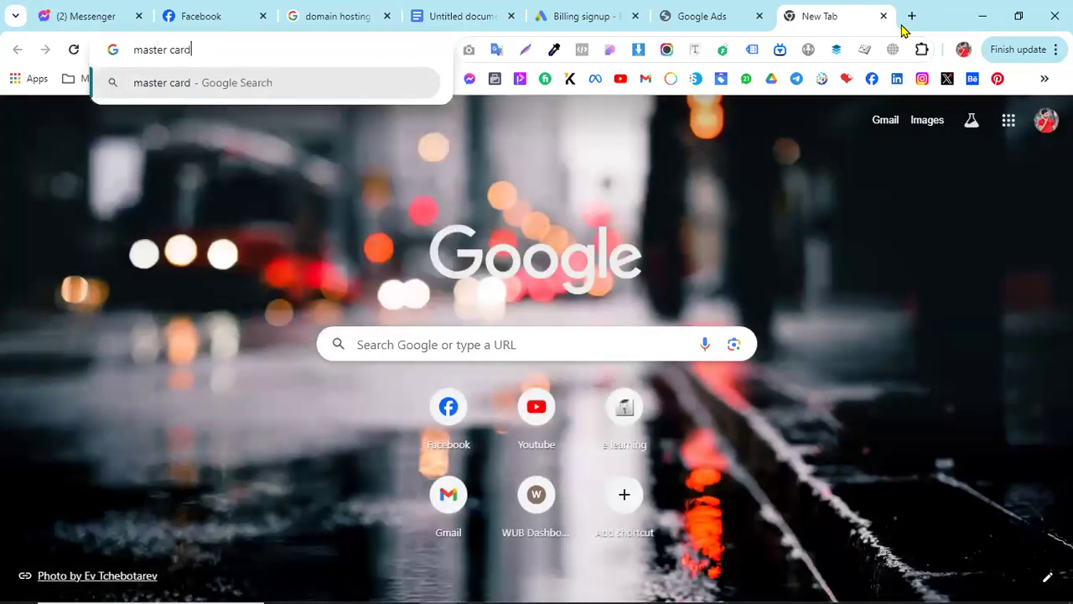
key("Return")
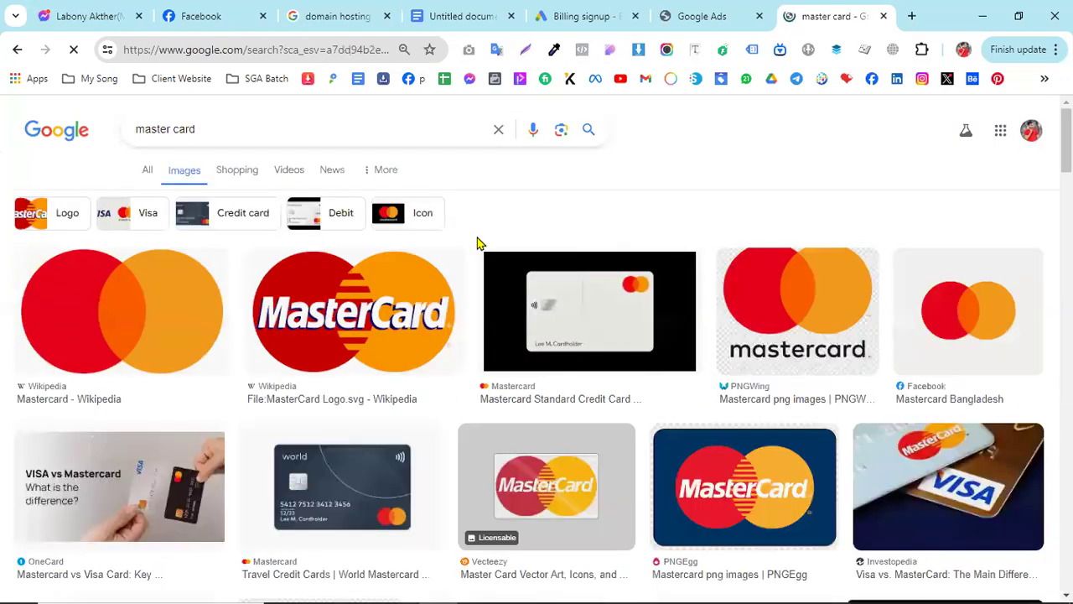
Open the EBL Mastercard World Credit Card image and compare its details with the card fields in the billing form
scroll(481, 313, "down", 4)
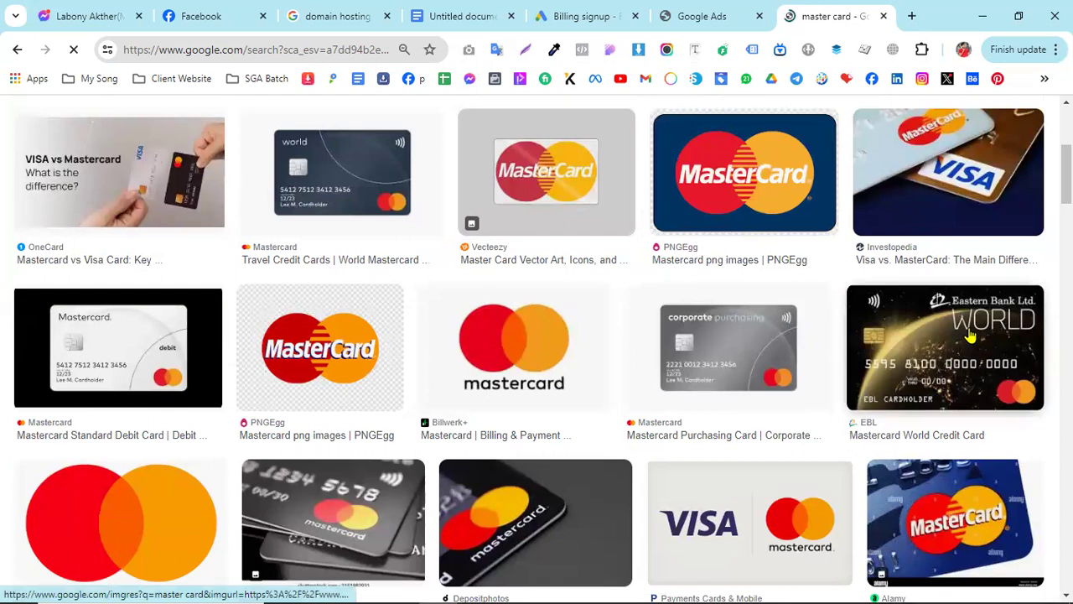
left_click(880, 371)
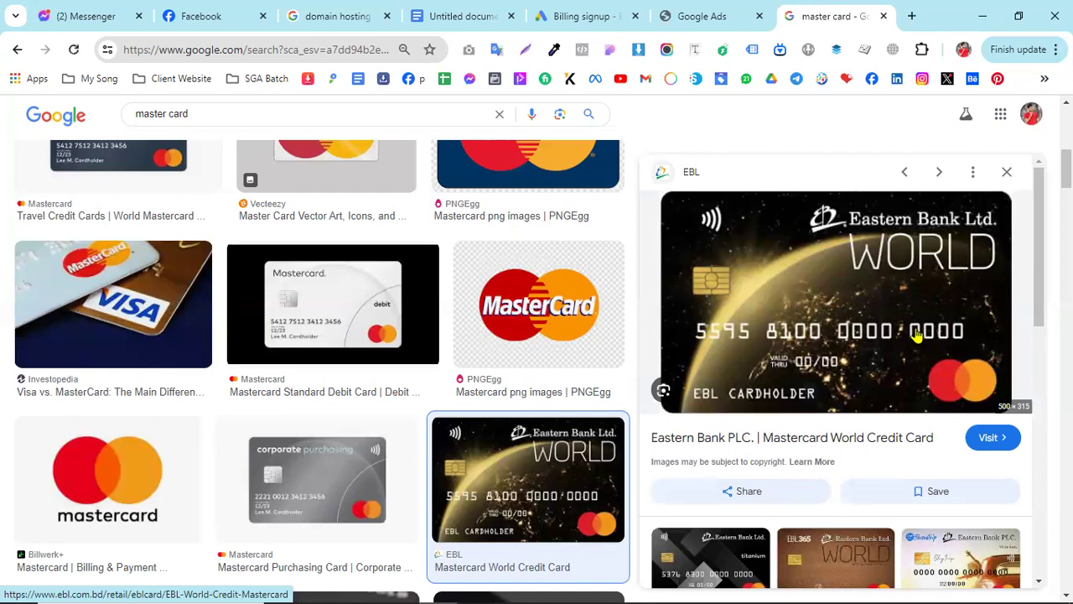
left_click(591, 13)
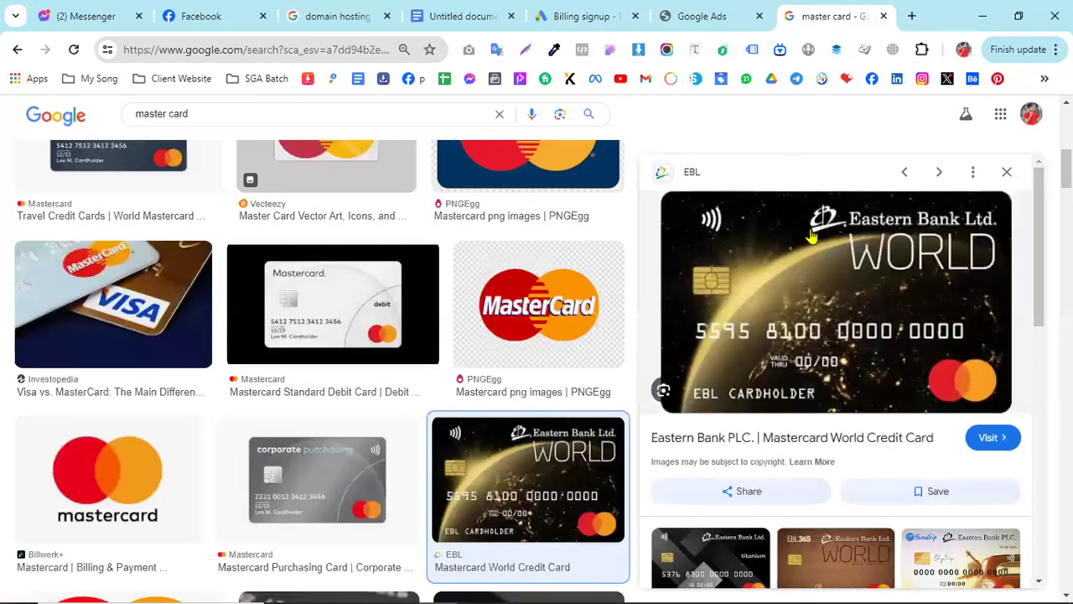
left_click(804, 14)
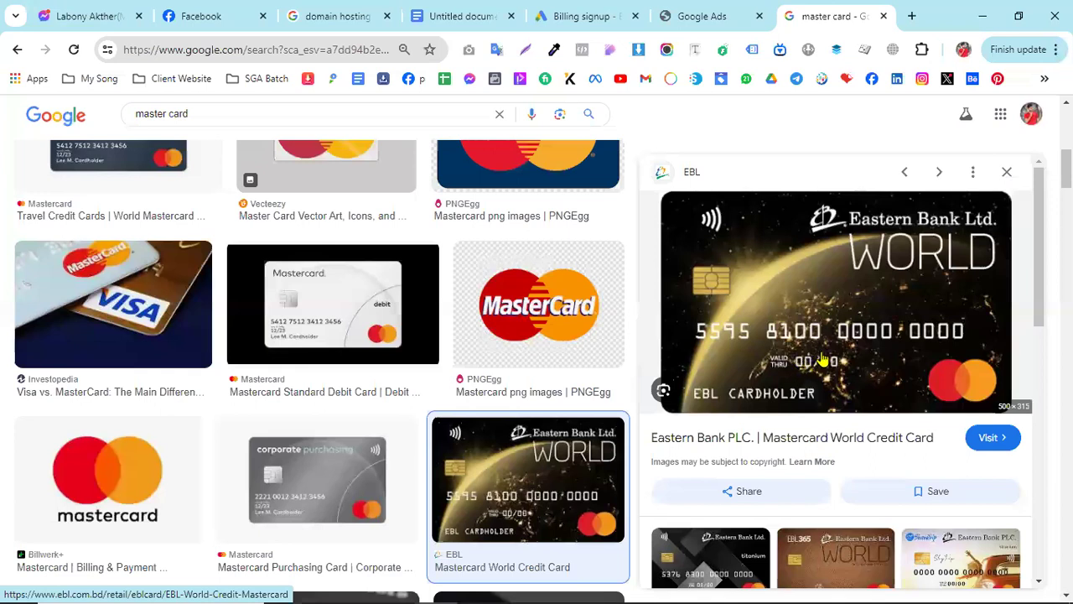
left_click(578, 14)
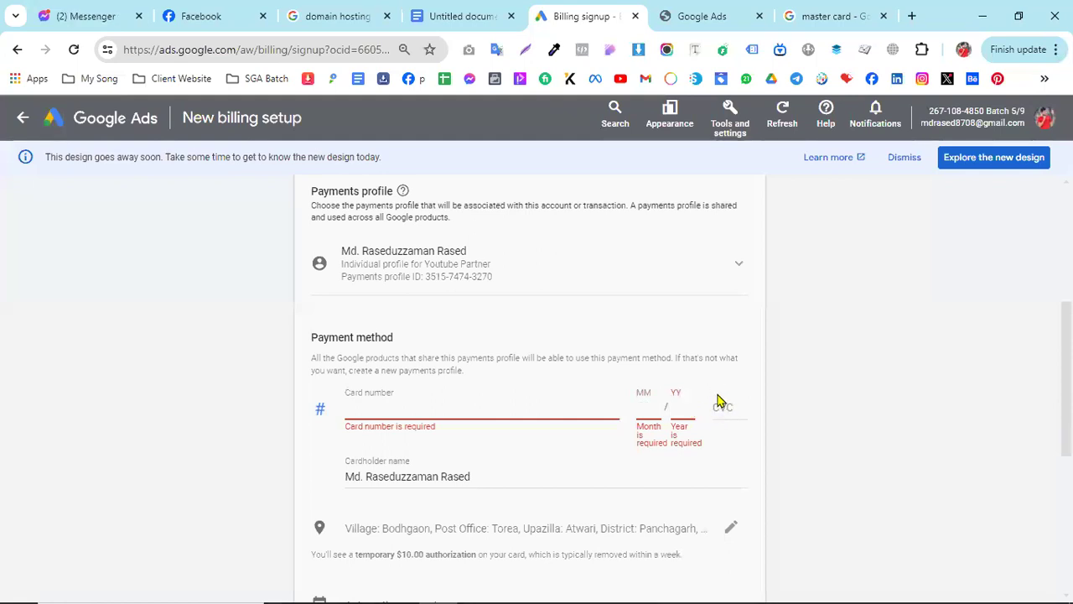
left_click(839, 12)
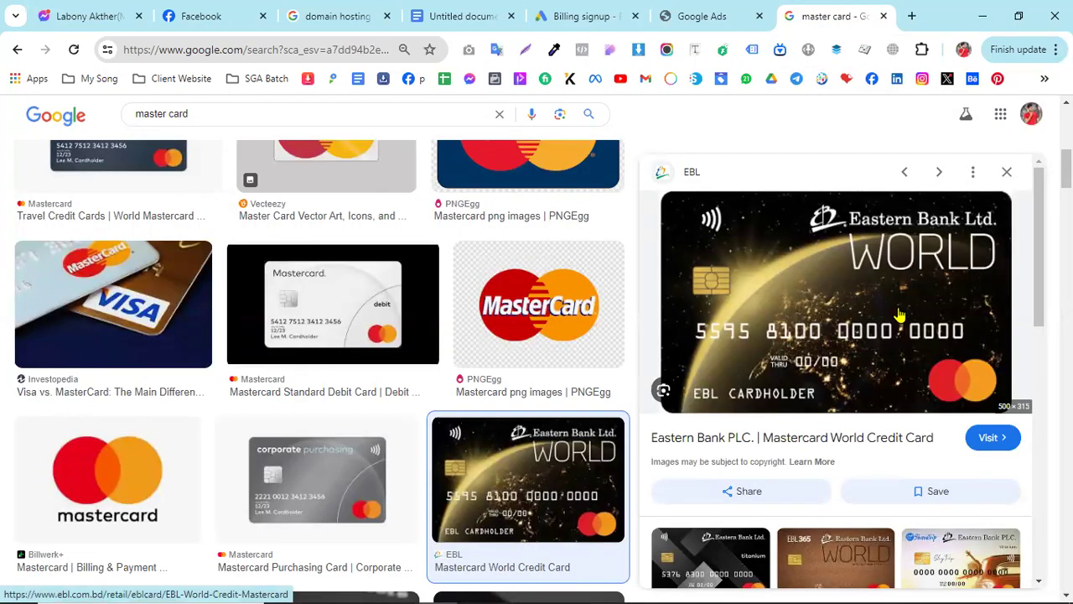
Compare the sample Eastern Bank Mastercard images with the billing form's card fields, leaving the CVC field empty
scroll(899, 314, "down", 2)
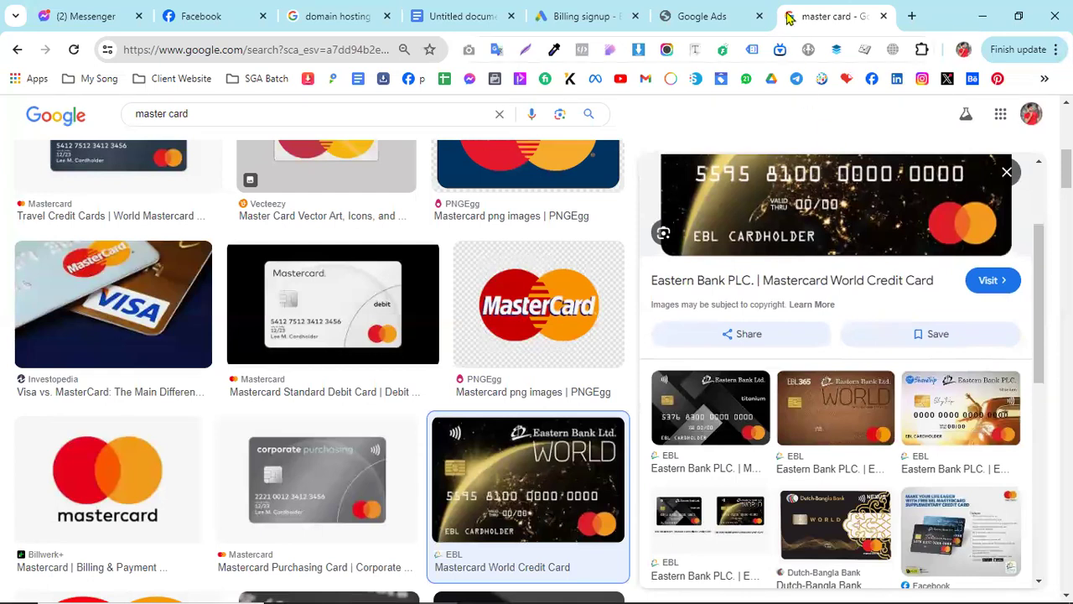
left_click(585, 16)
left_click(728, 415)
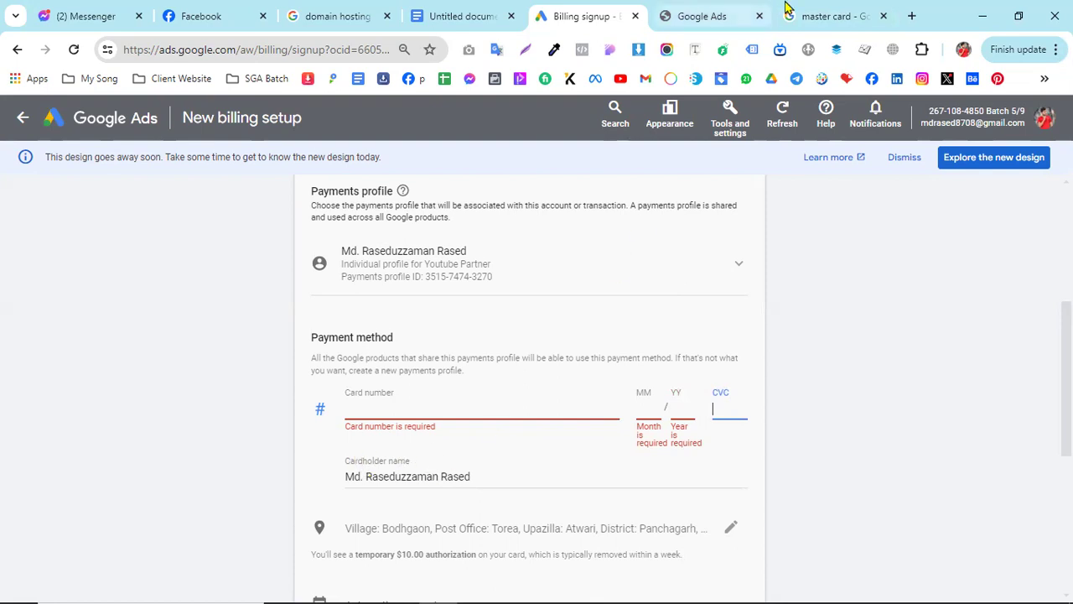
left_click(811, 23)
scroll(822, 419, "up", 2)
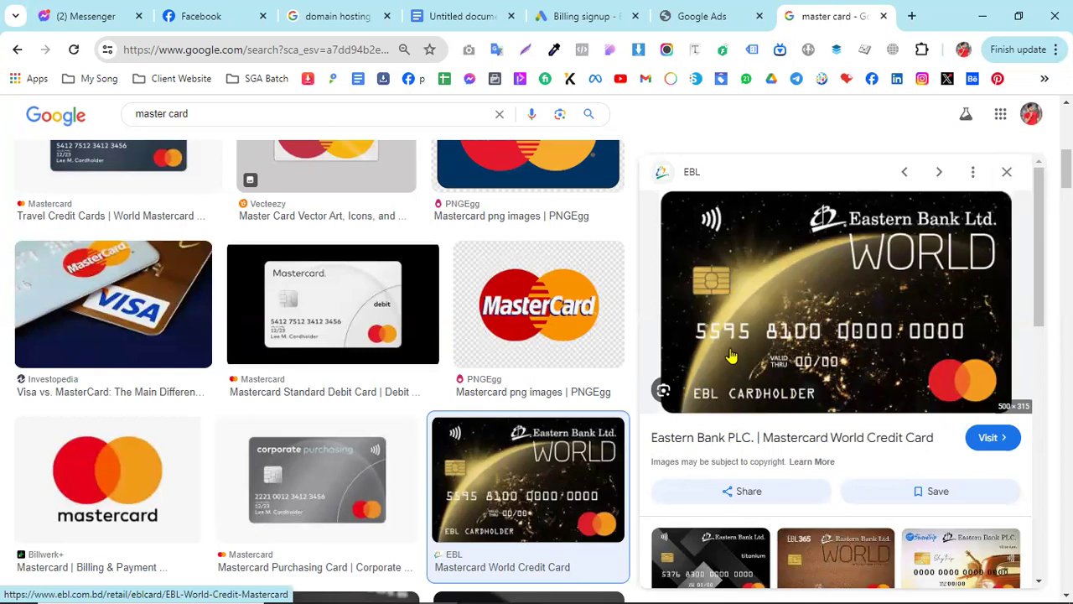
left_click(590, 13)
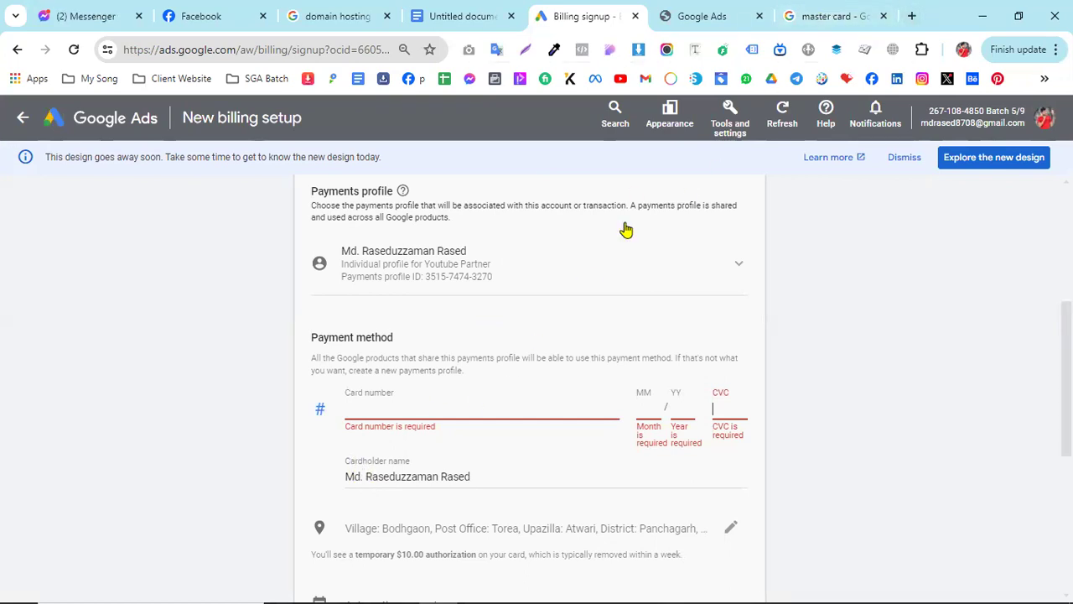
left_click(803, 12)
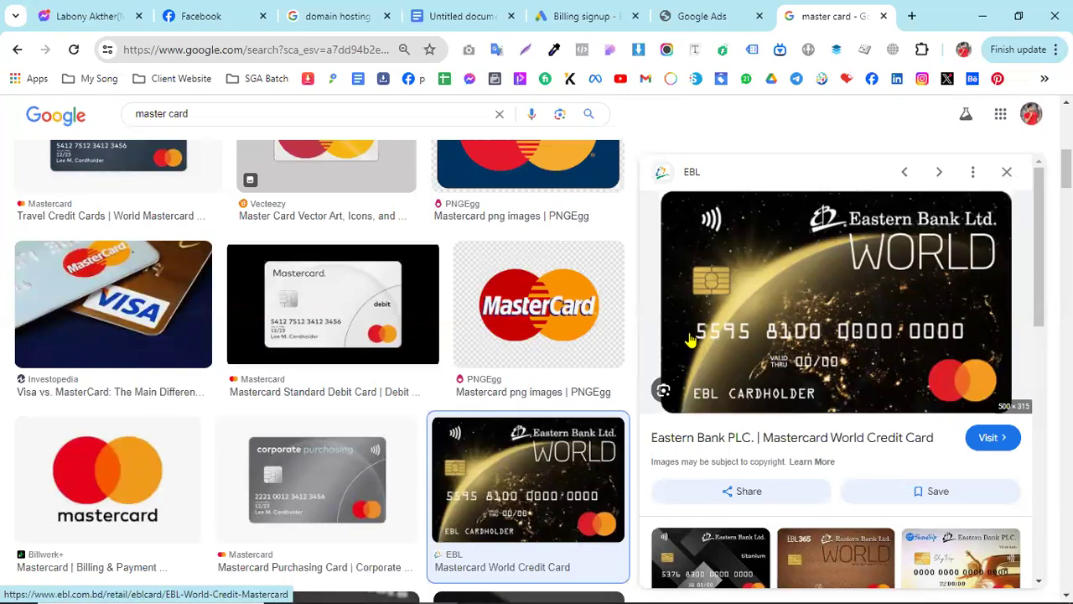
left_click(535, 6)
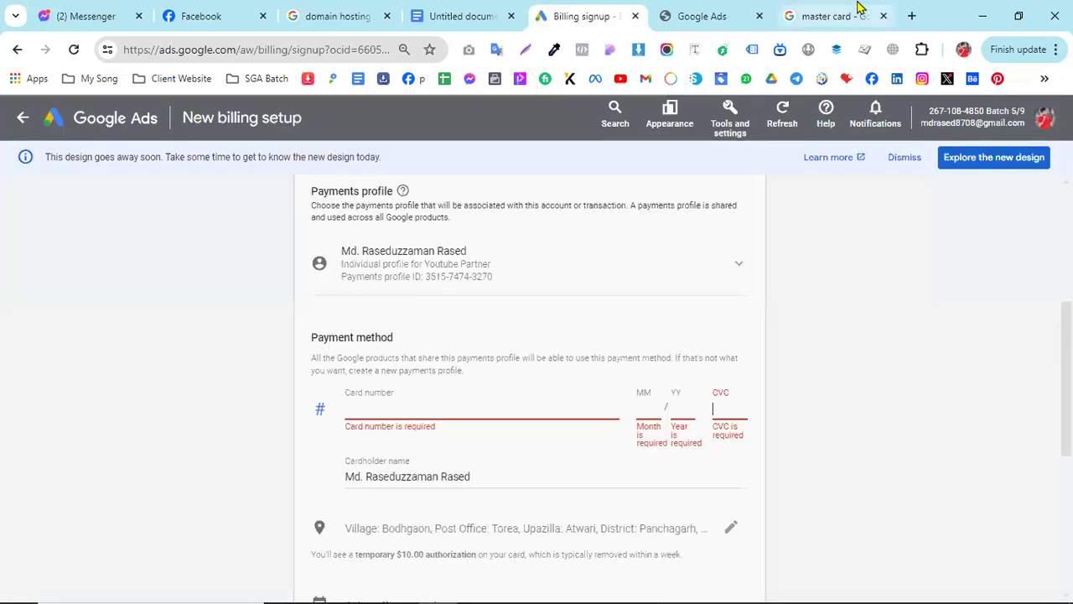
left_click(856, 9)
left_click(576, 13)
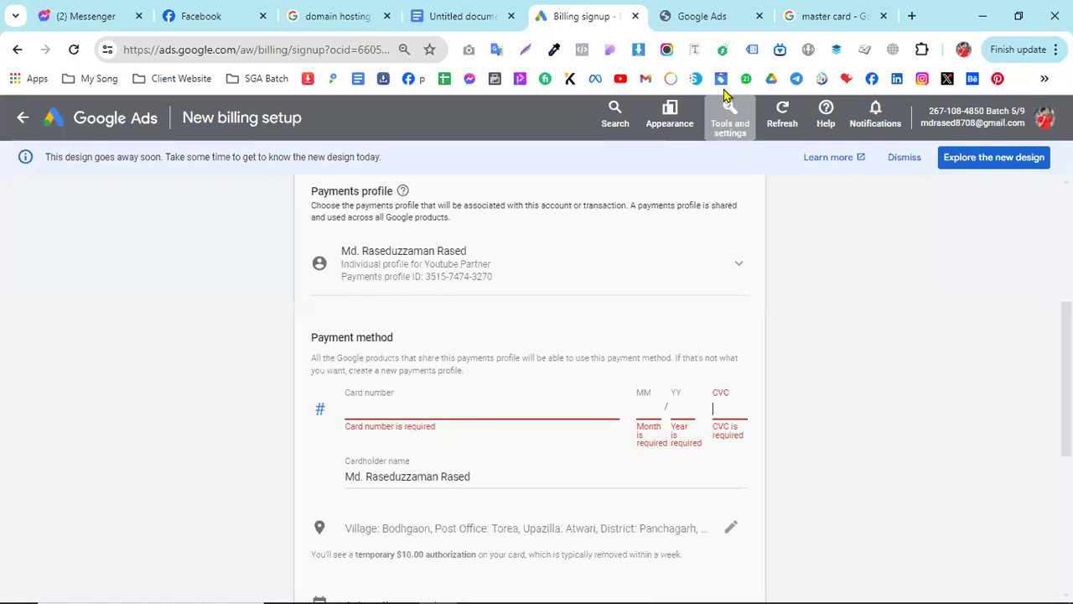
left_click(812, 10)
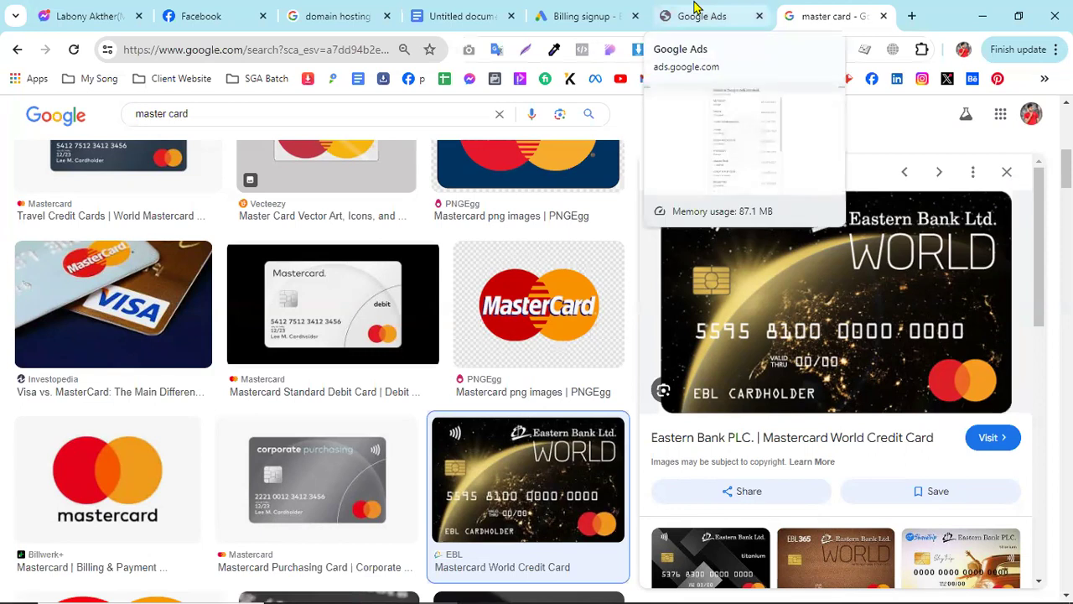
left_click(695, 13)
left_click(582, 16)
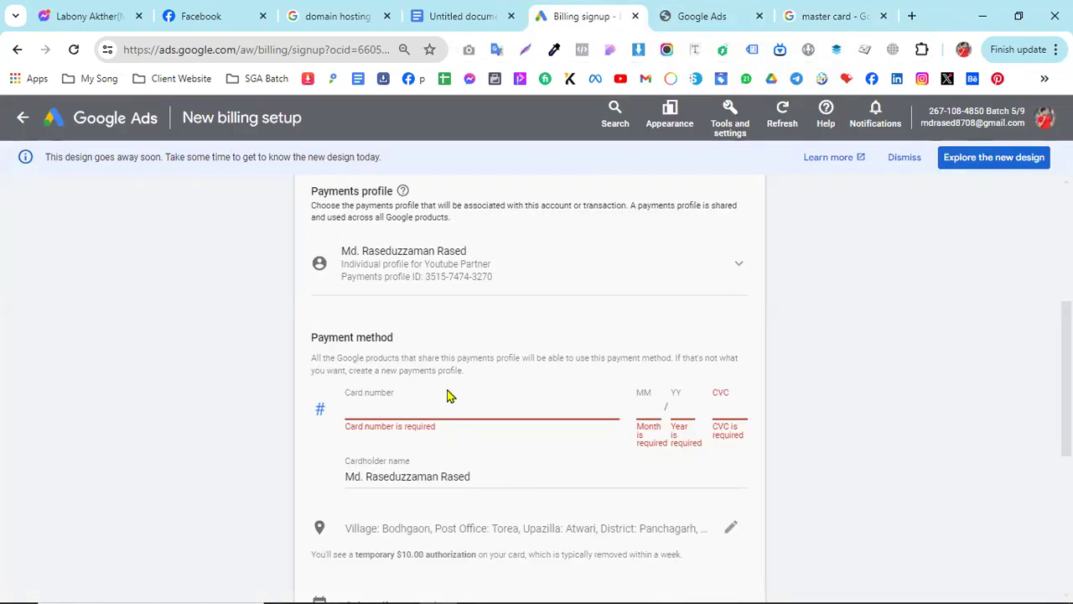
Open the payment method's billing address for editing and review its address lines, city and postal code fields
scroll(447, 395, "down", 2)
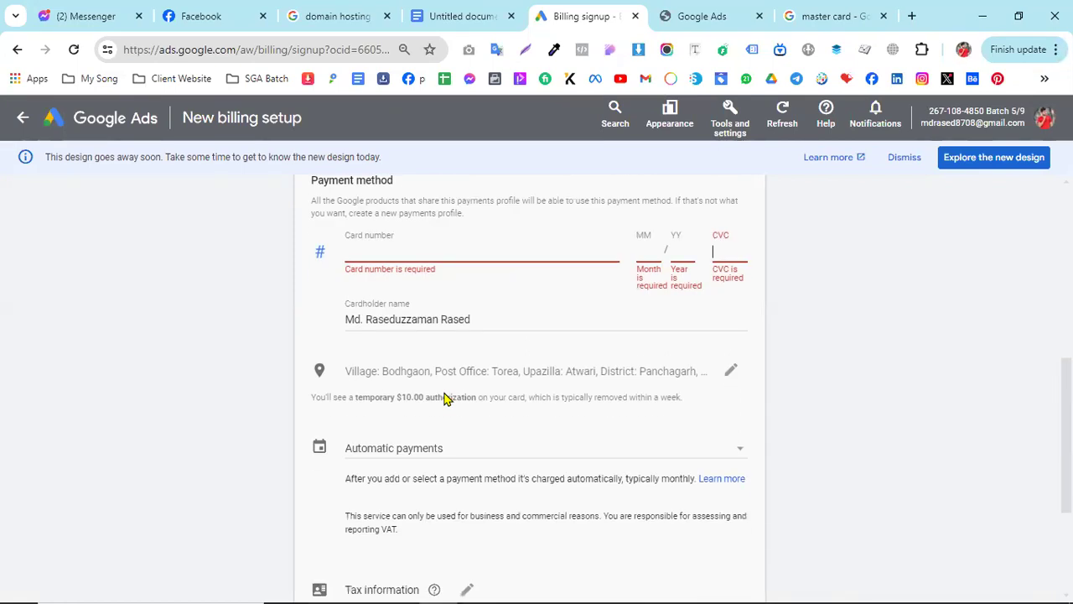
left_click(732, 374)
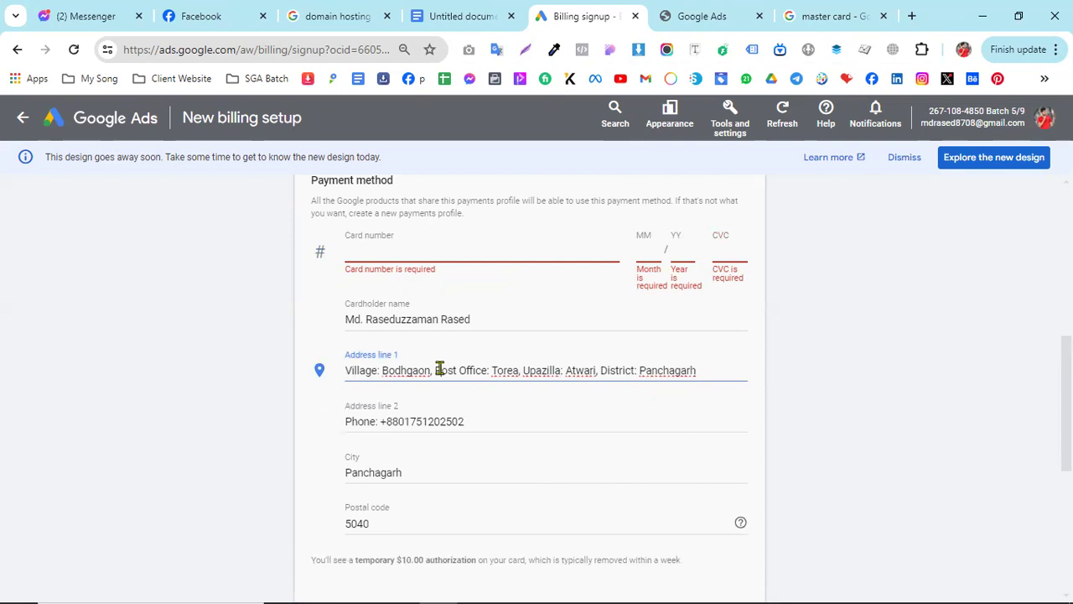
left_click(422, 421)
scroll(421, 421, "down", 1)
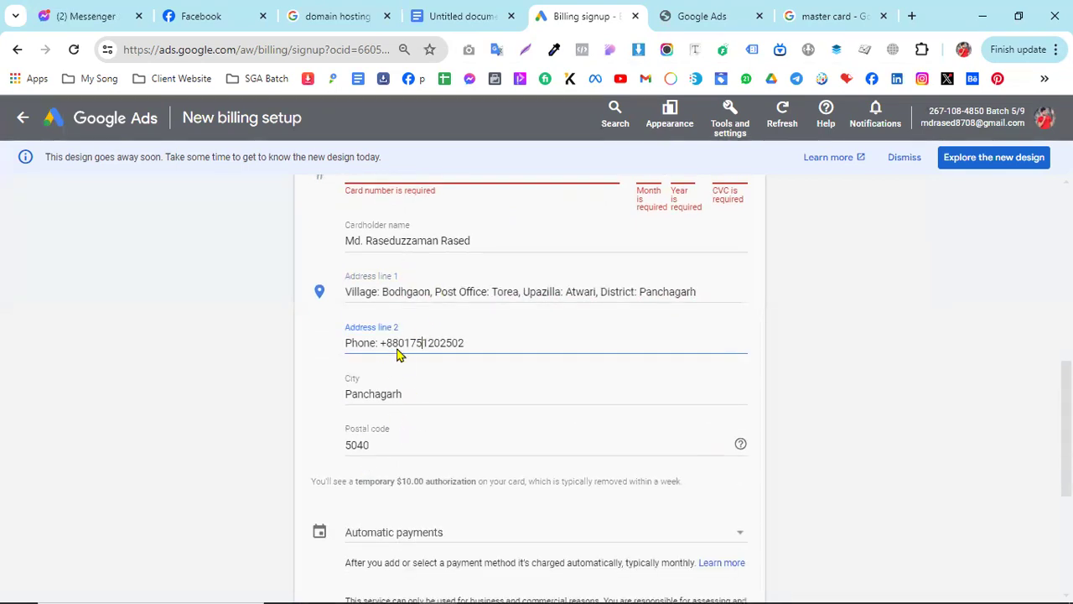
scroll(498, 376, "down", 3)
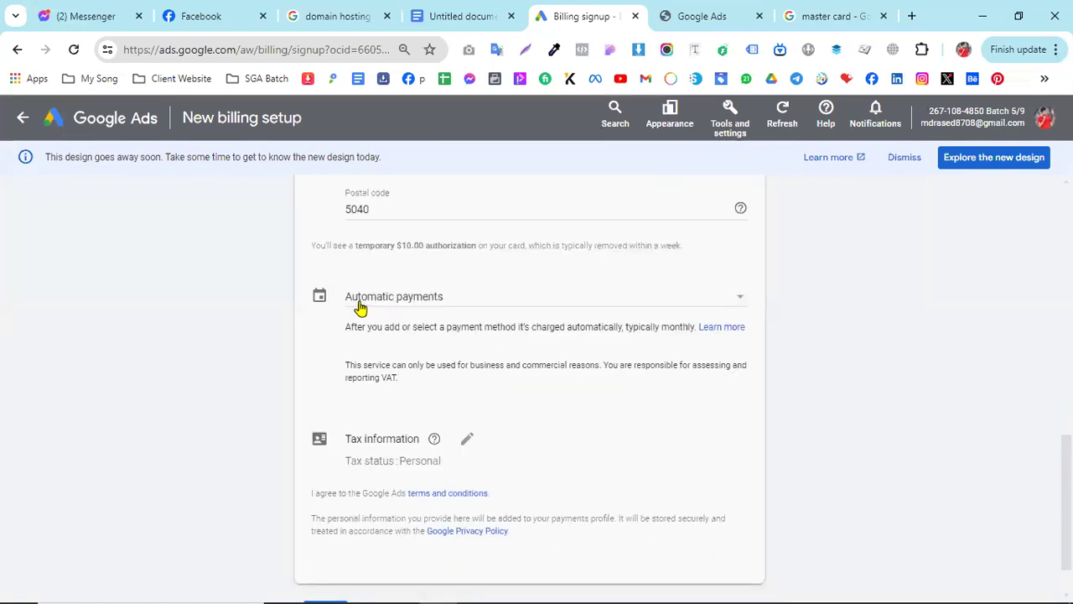
Compare the automatic and manual payment options and keep Automatic payments selected
left_click(623, 297)
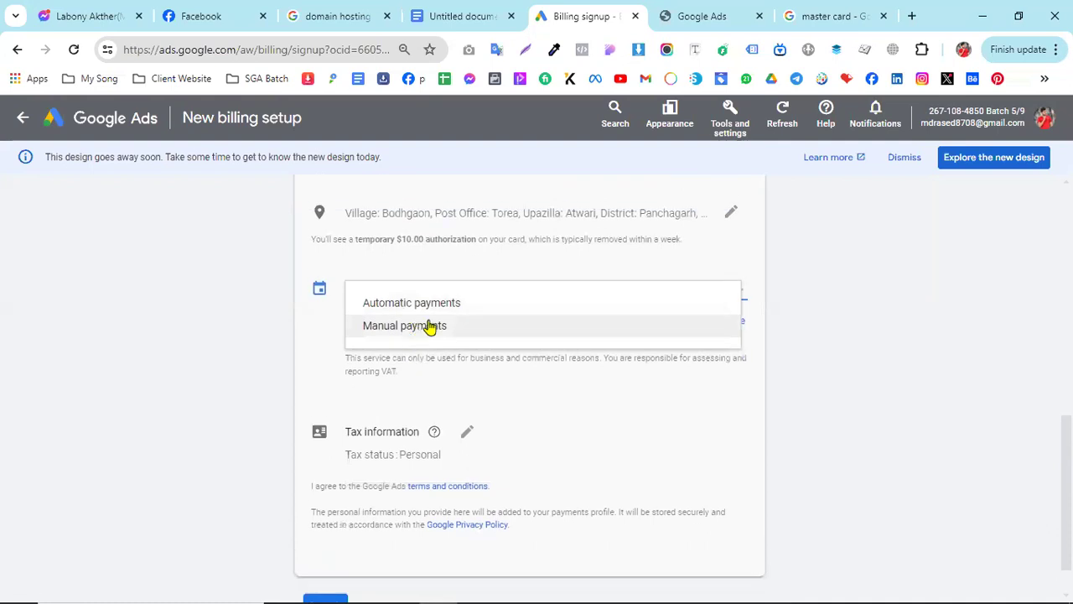
left_click(560, 308)
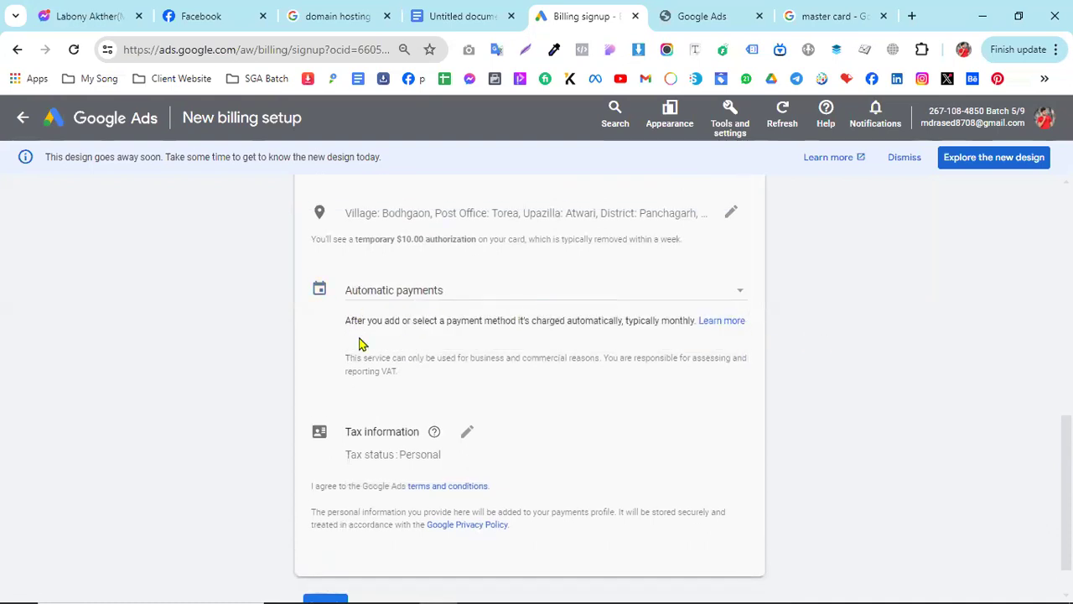
left_click(372, 300)
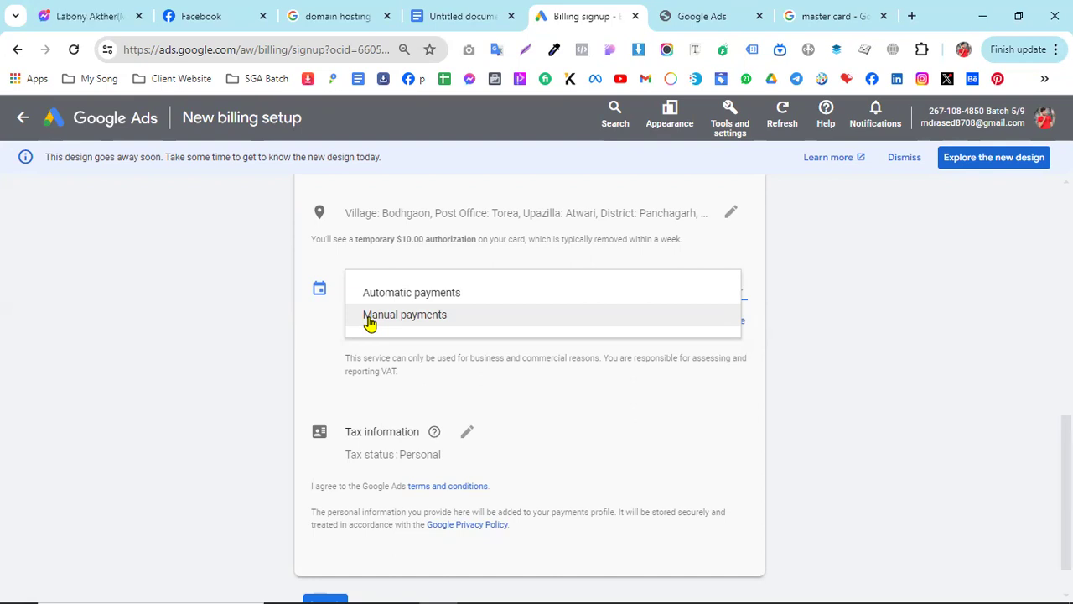
left_click(378, 300)
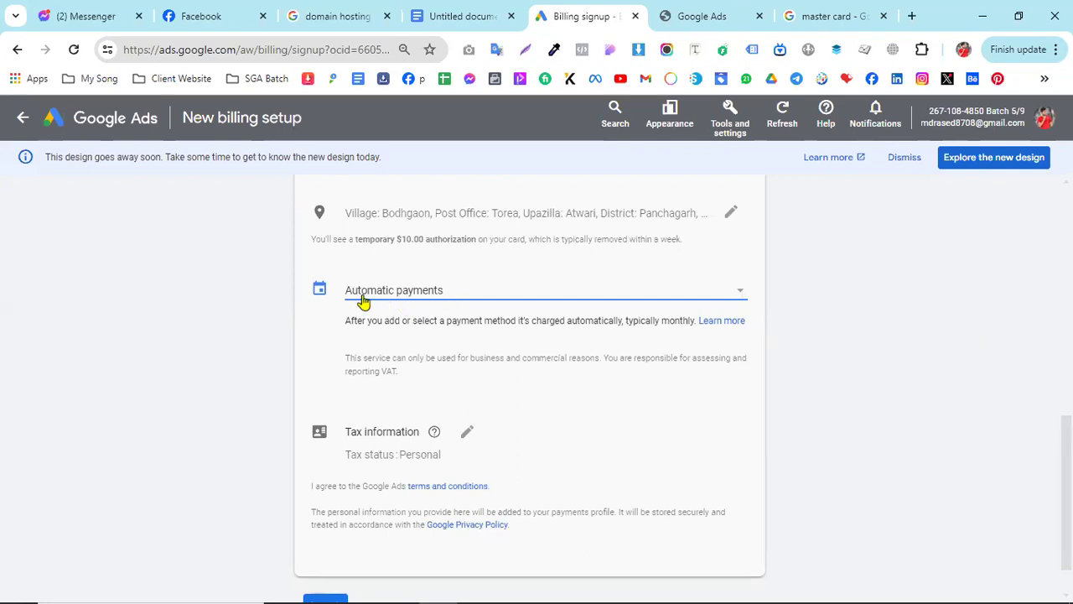
left_click(481, 297)
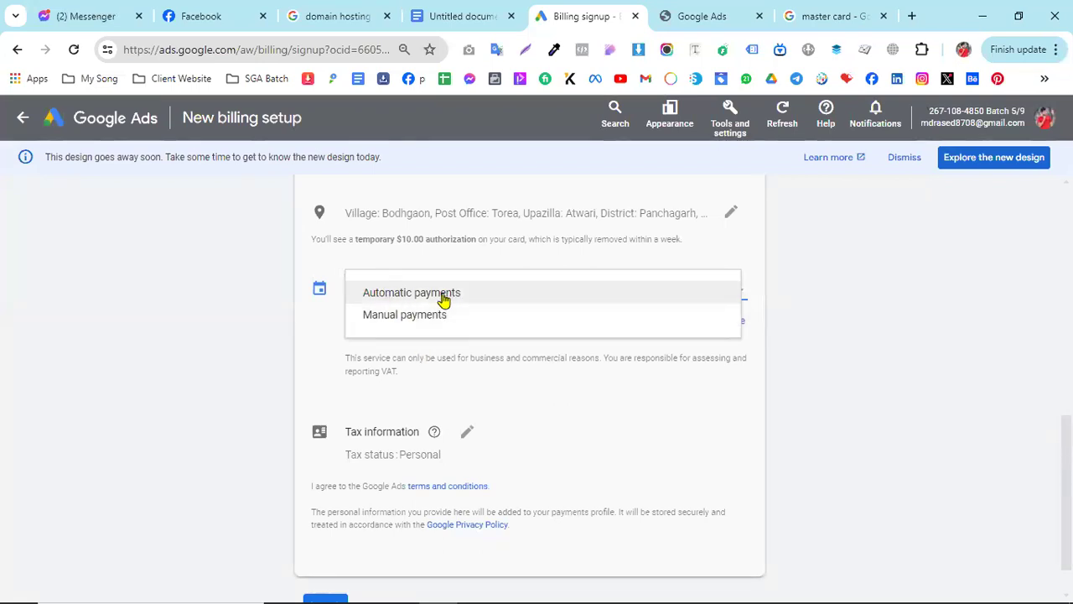
left_click(407, 295)
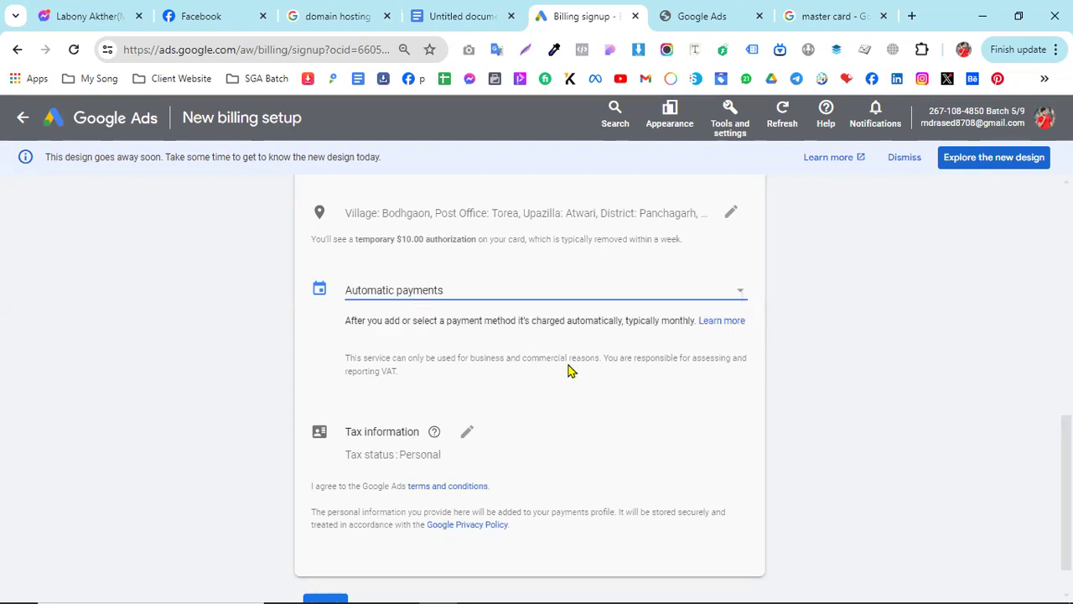
Review the tax information and submission area of the billing form, and recheck the billing country and card number fields
scroll(567, 366, "down", 2)
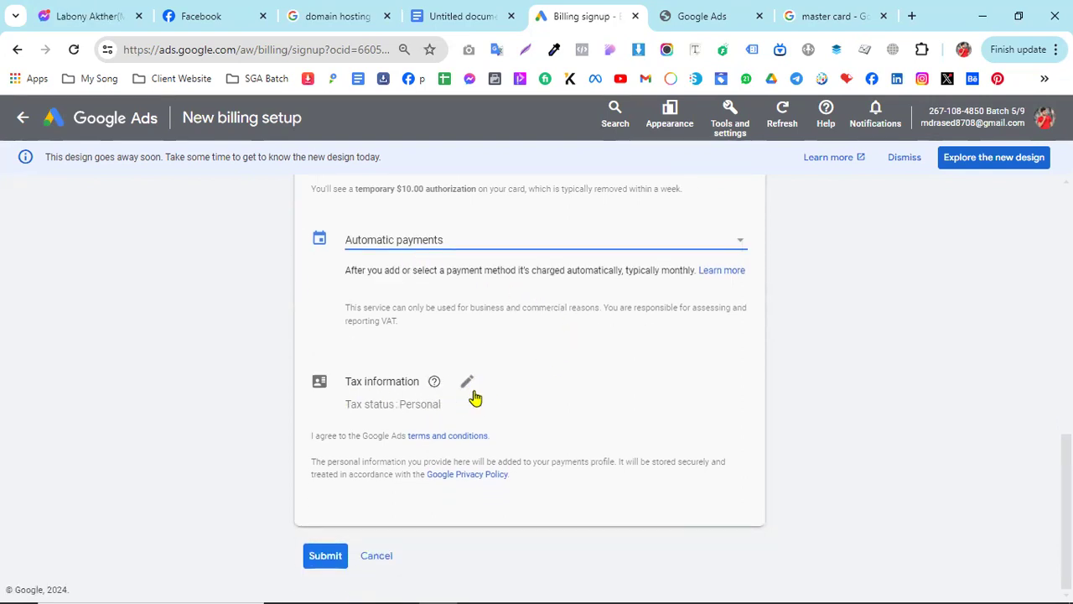
left_click(327, 563)
scroll(761, 453, "up", 6)
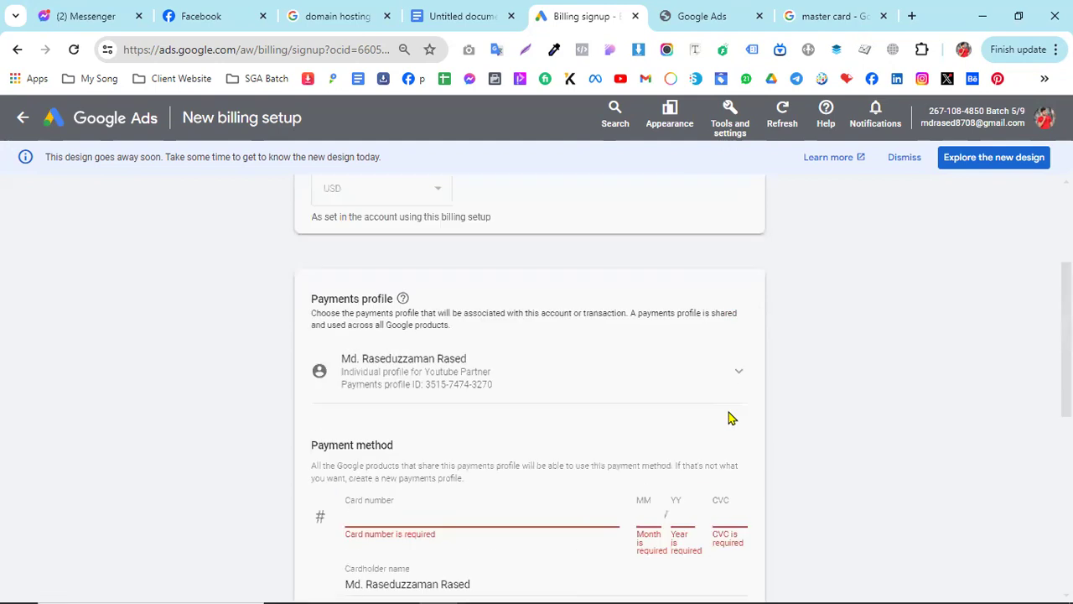
scroll(537, 478, "up", 3)
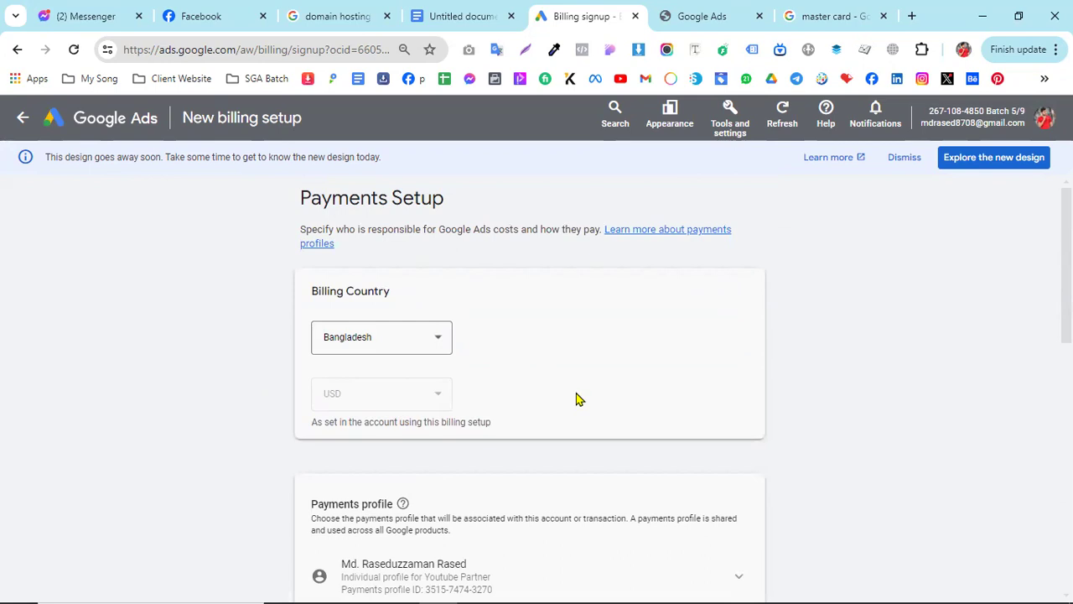
scroll(419, 441, "down", 4)
left_click(394, 408)
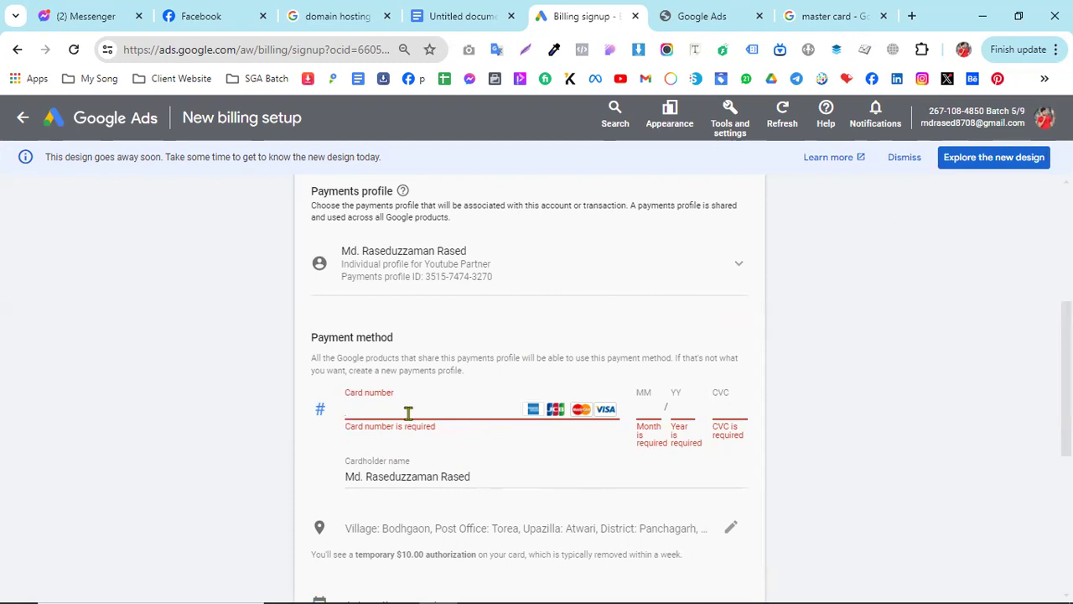
Locate Billing setup among the account's tools and settings without leaving the current billing form
scroll(540, 400, "up", 4)
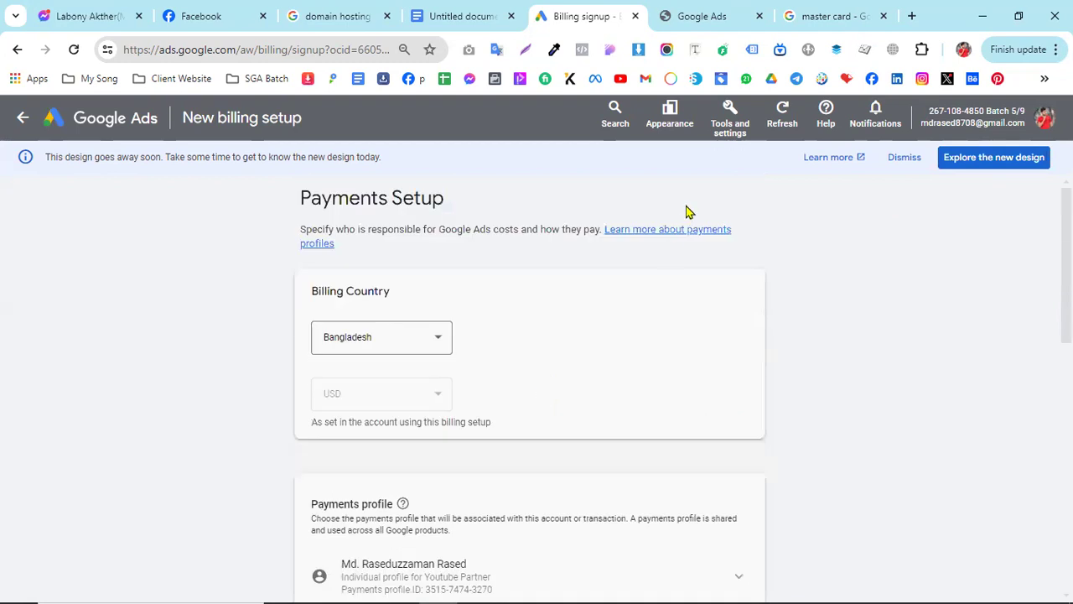
left_click(727, 124)
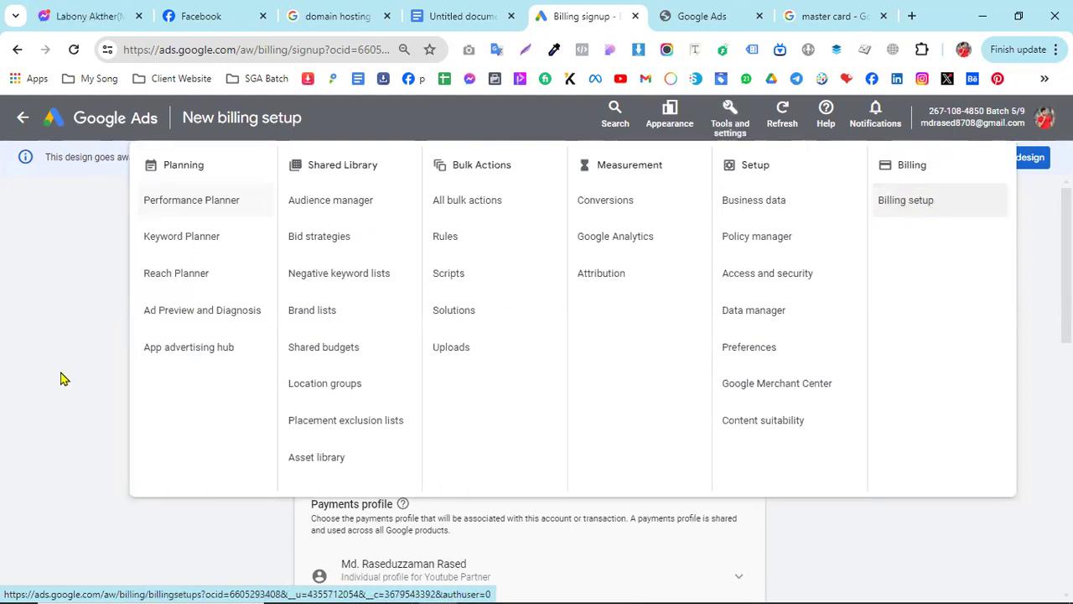
left_click(67, 343)
Go over the billing form again from the payments profile and card fields to the tax information and submission area
scroll(524, 417, "down", 3)
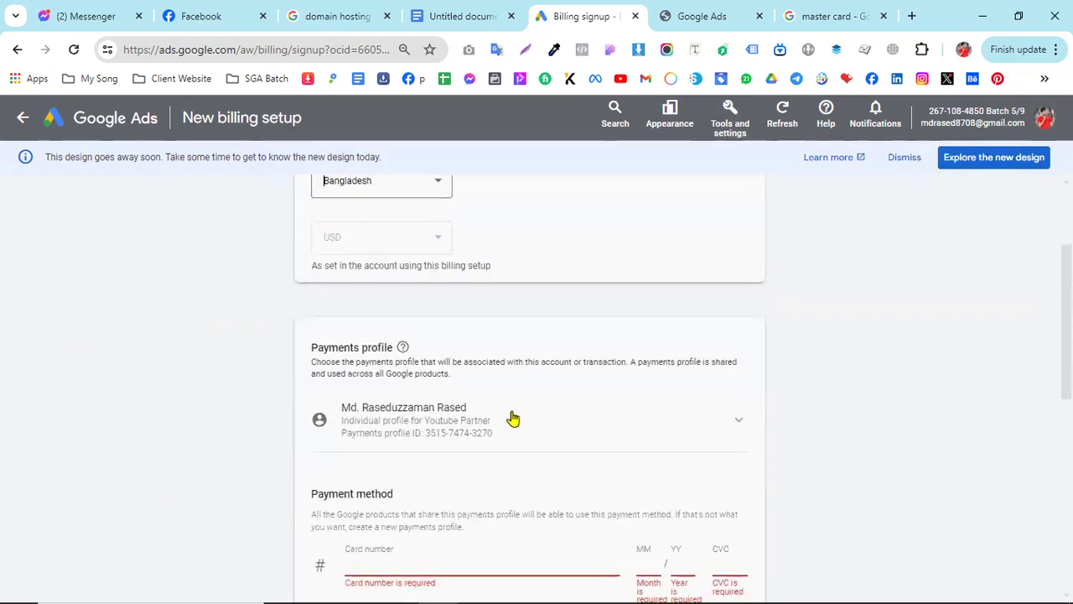
scroll(534, 445, "down", 1)
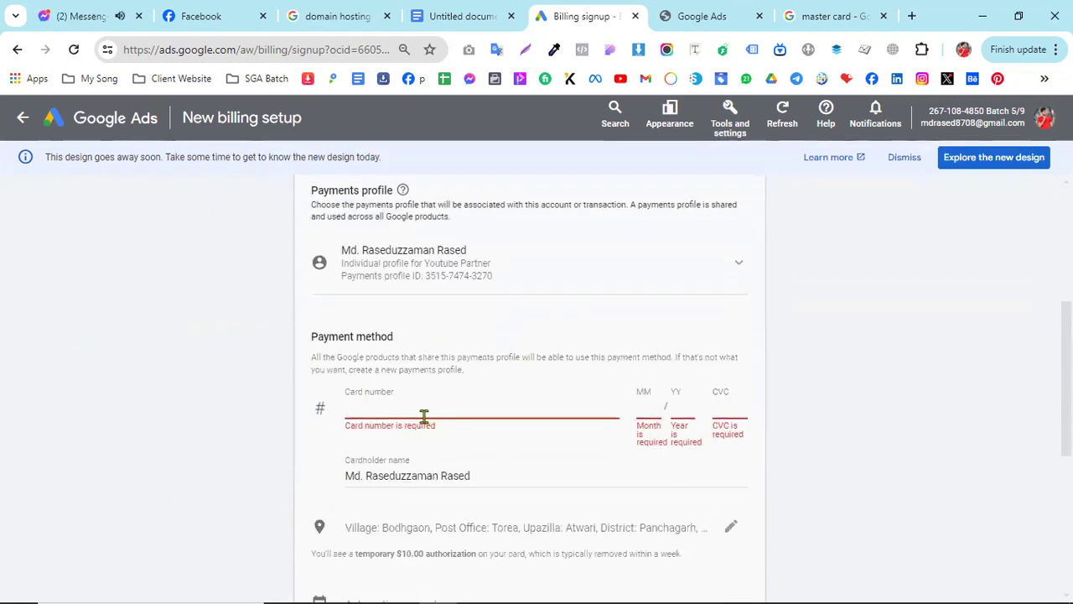
scroll(424, 414, "down", 2)
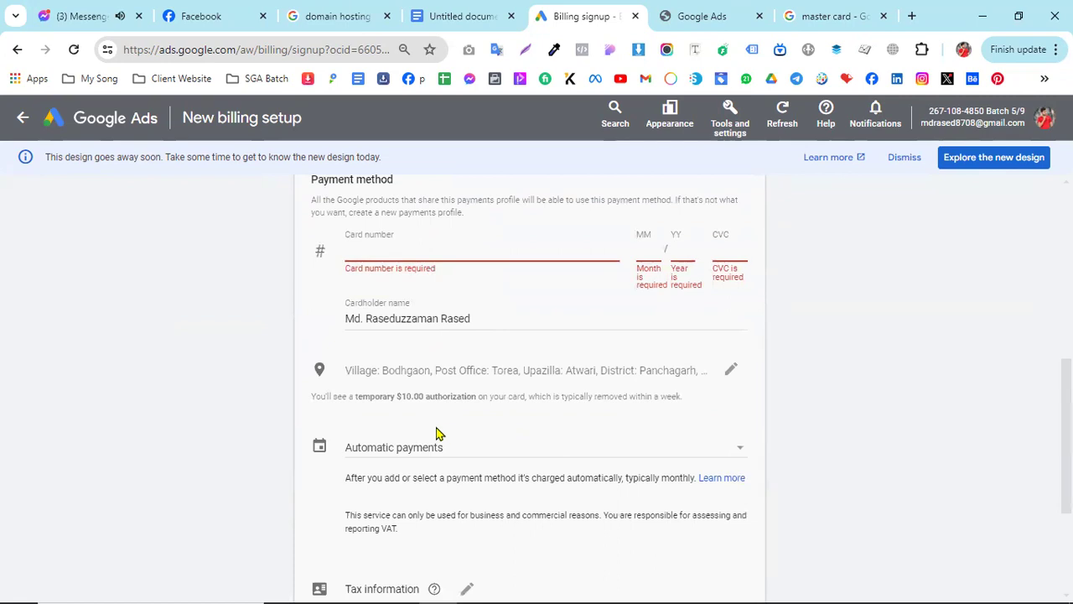
scroll(438, 434, "up", 1)
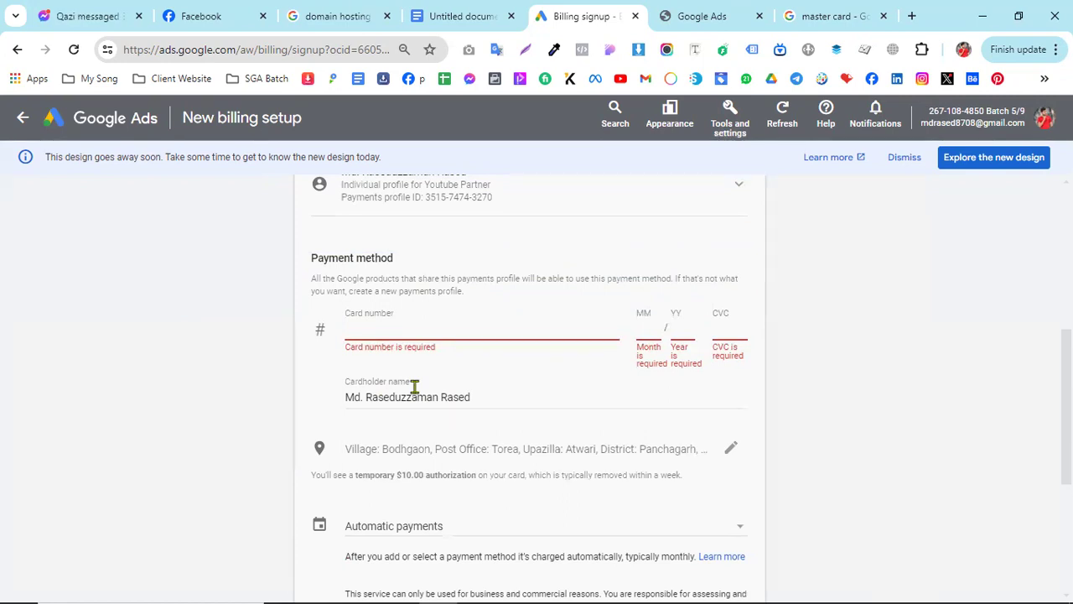
scroll(414, 386, "down", 3)
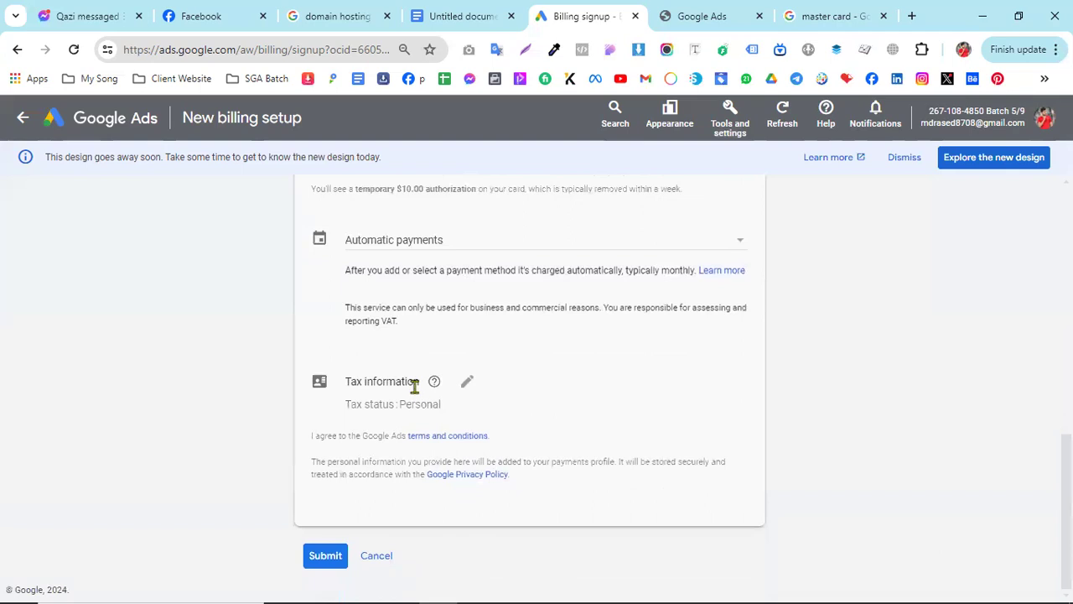
scroll(414, 386, "up", 2)
scroll(430, 480, "down", 2)
left_click(339, 555)
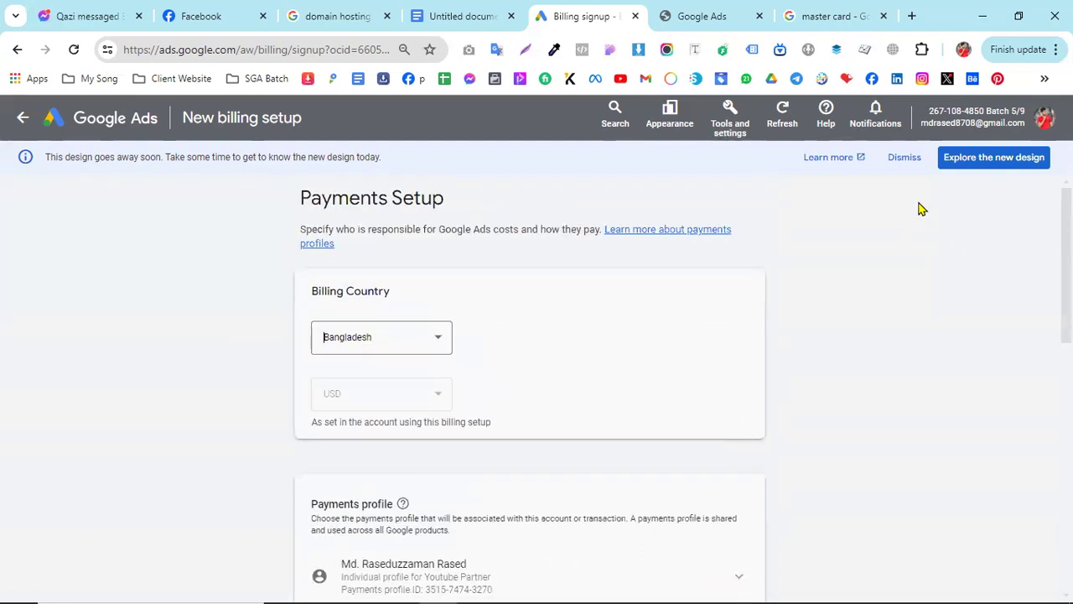
Recheck where Billing setup is listed and leave the uncompleted billing form for the account's campaign overview
left_click(734, 115)
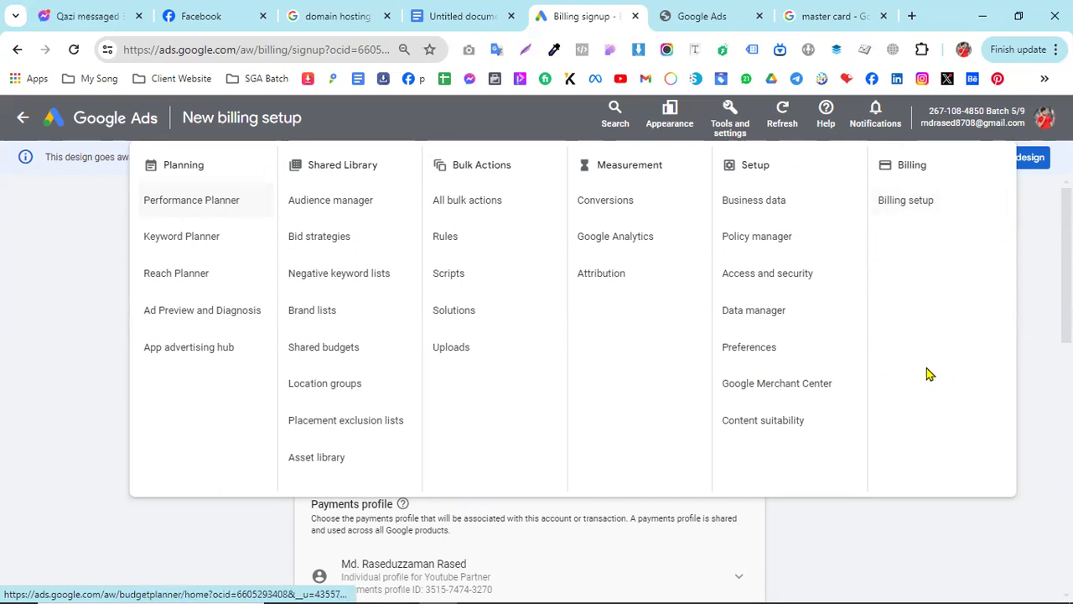
left_click(90, 265)
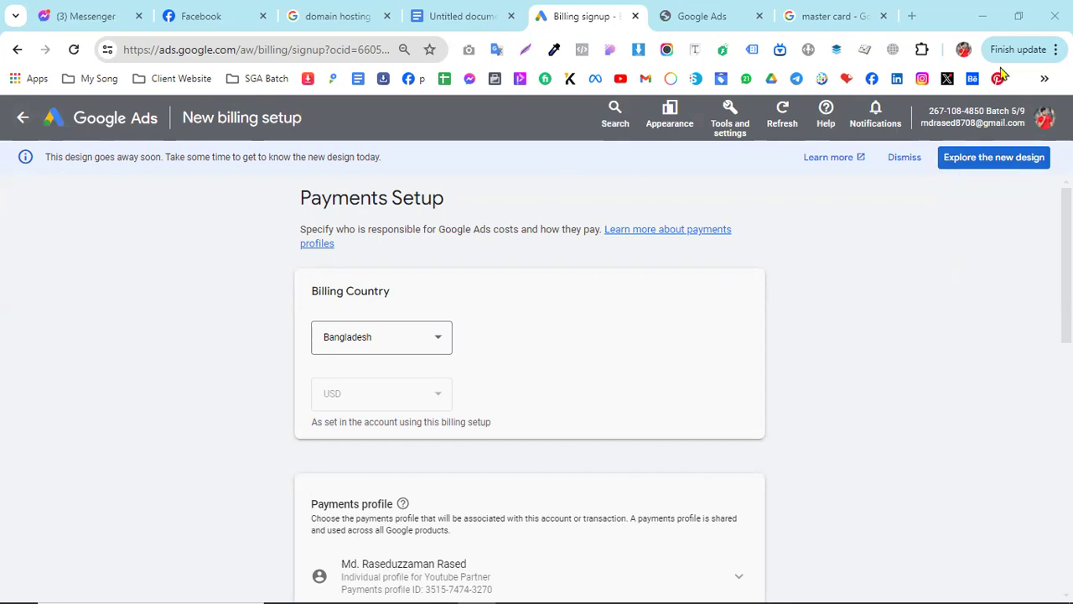
scroll(467, 283, "down", 8)
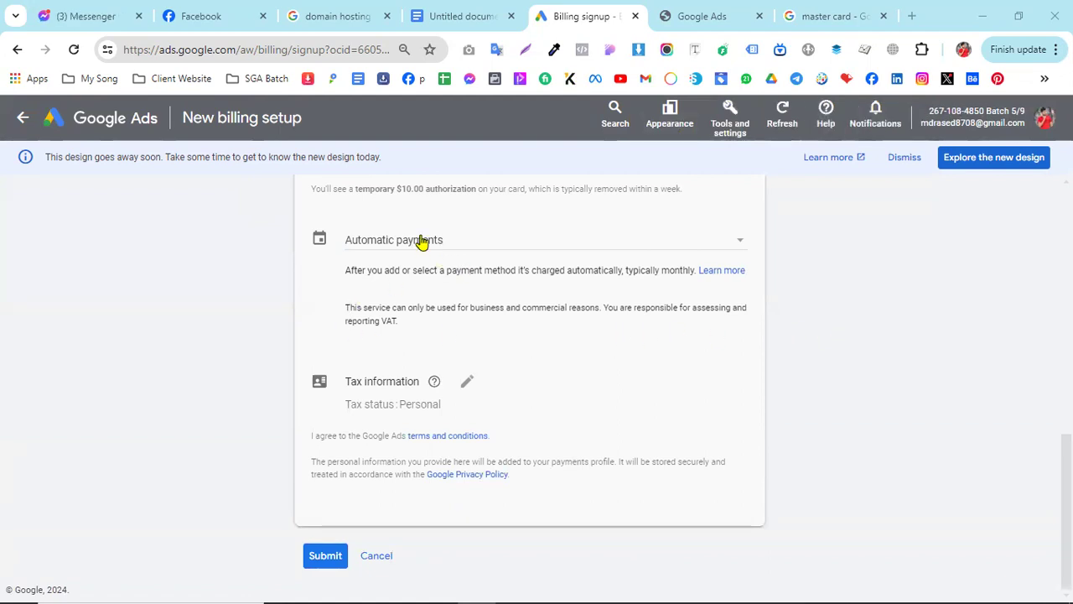
left_click(100, 125)
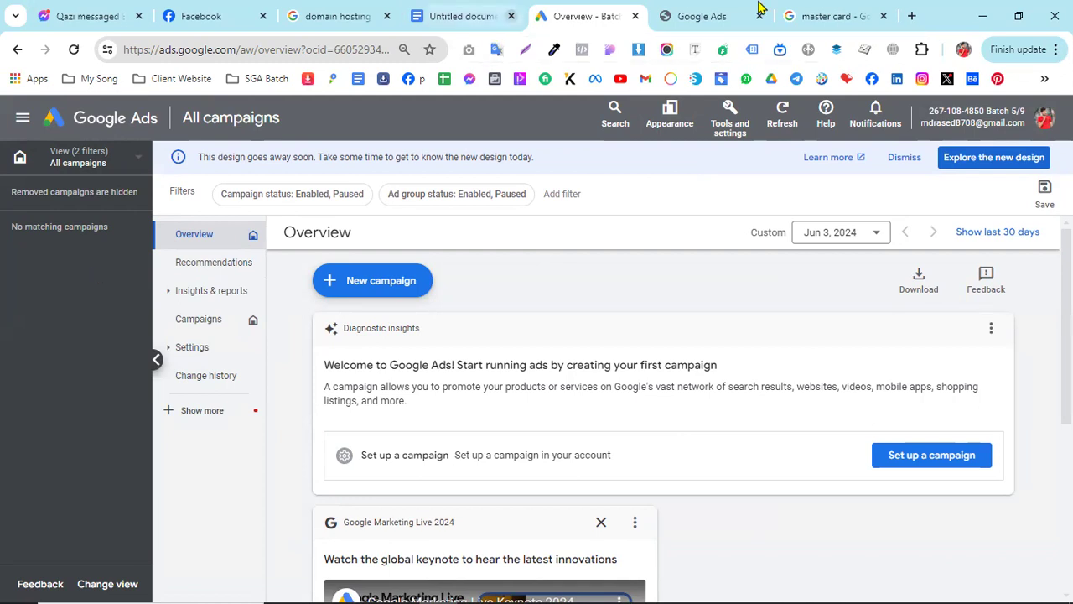
Replace the master card image results with a Google search for "google mcc account"
left_click(828, 17)
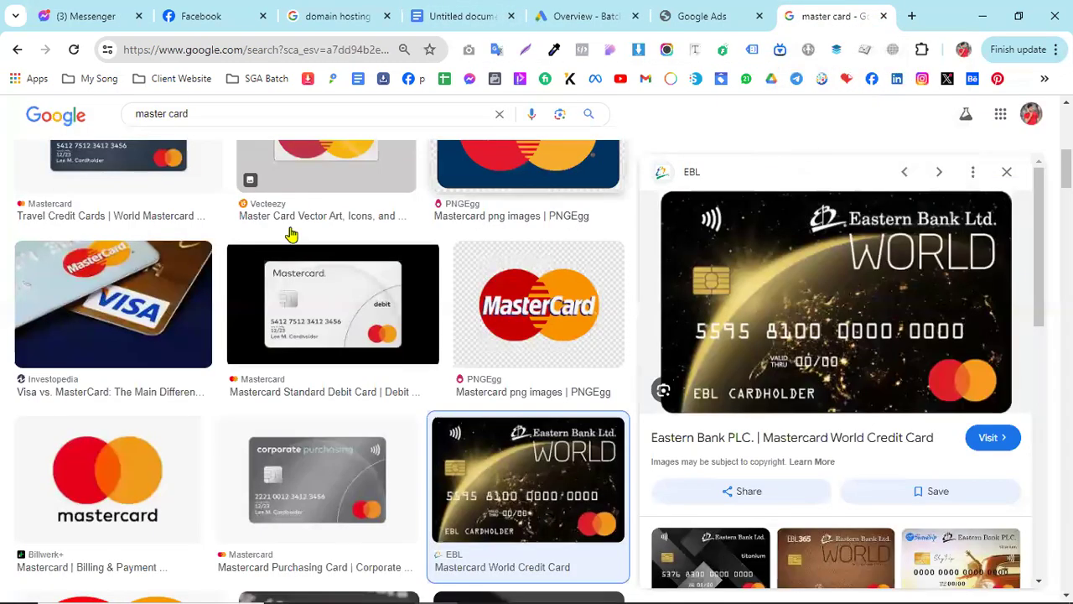
scroll(882, 174, "up", 5)
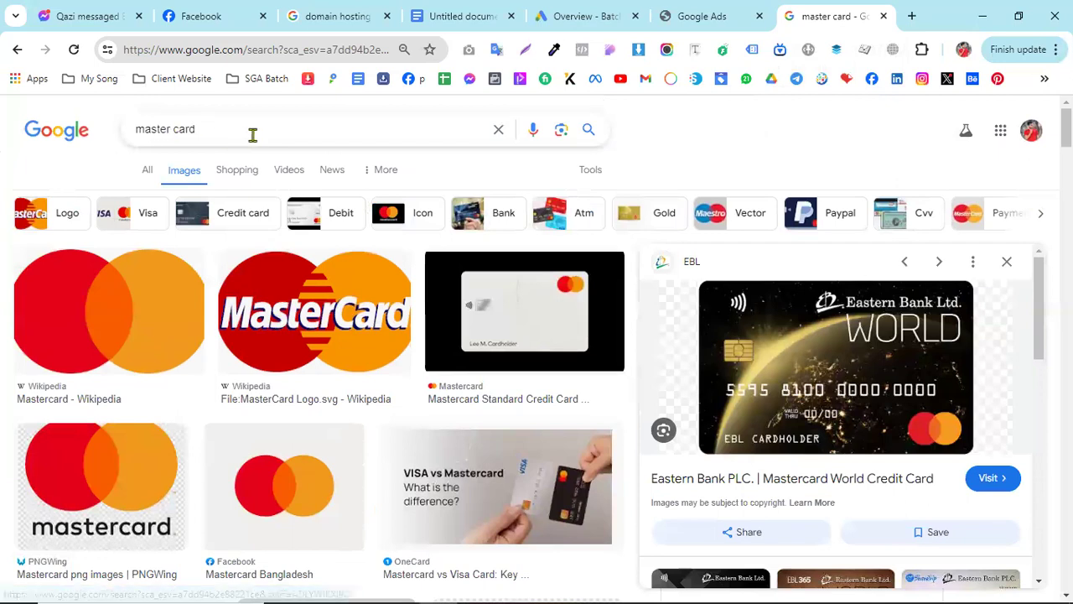
left_click(78, 144)
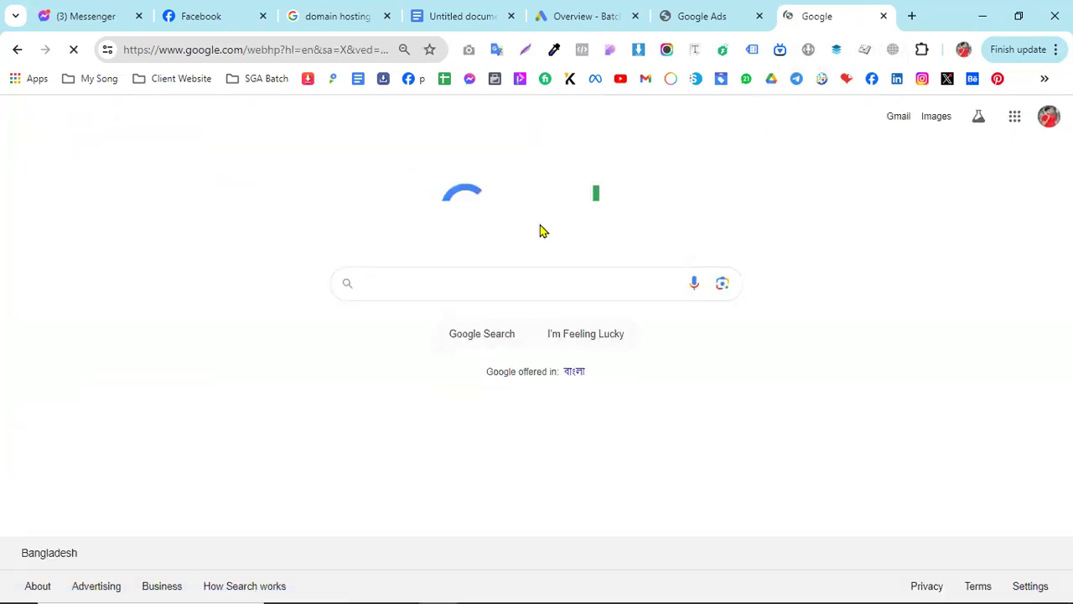
left_click(457, 282)
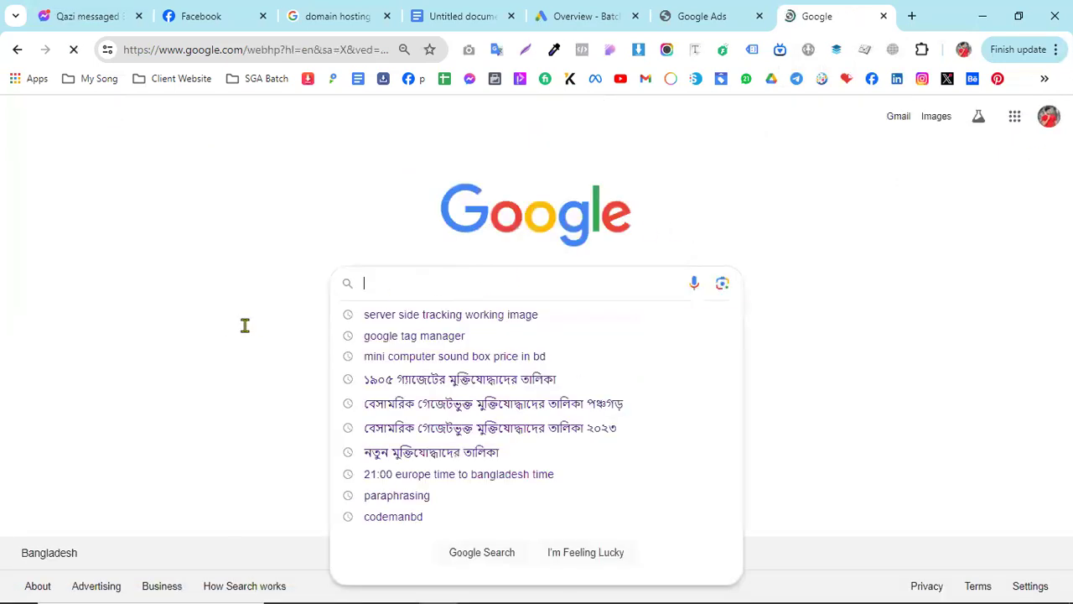
left_click(392, 192)
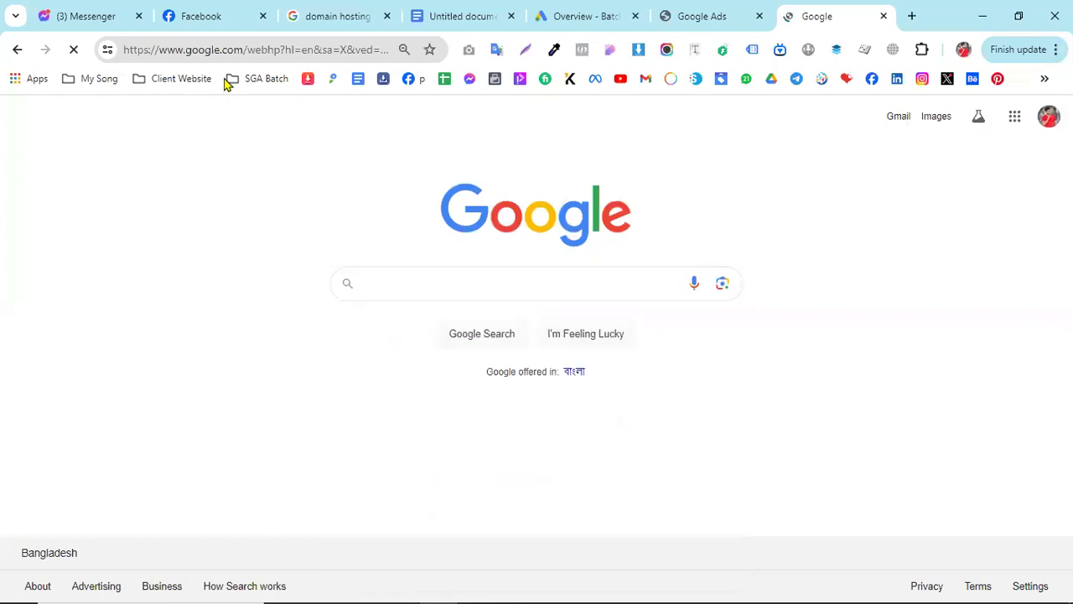
left_click(225, 52)
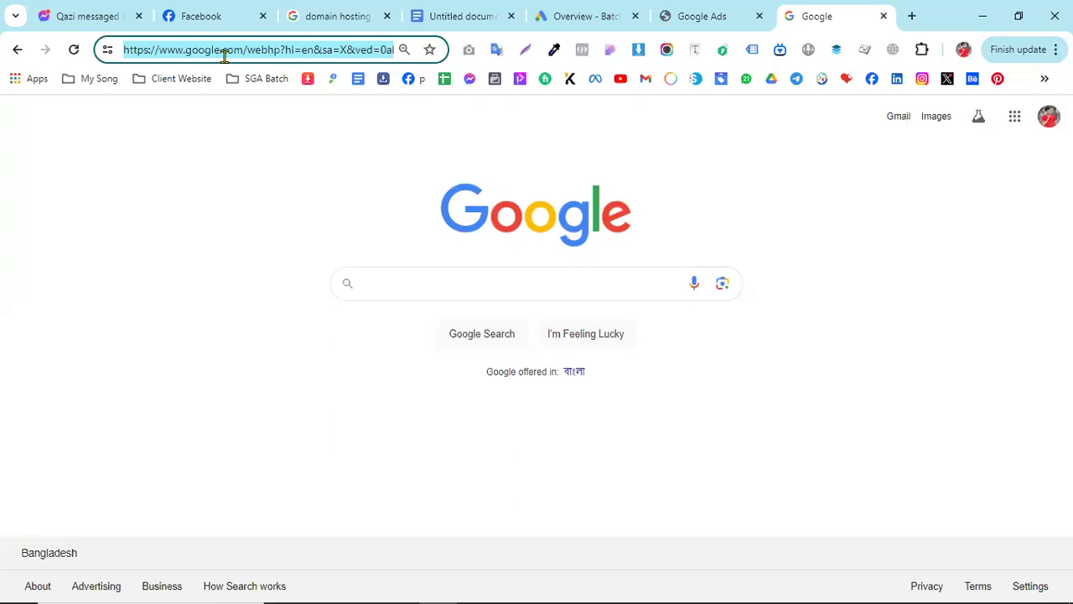
type("m")
key("BackSpace")
key("BackSpace")
type("google")
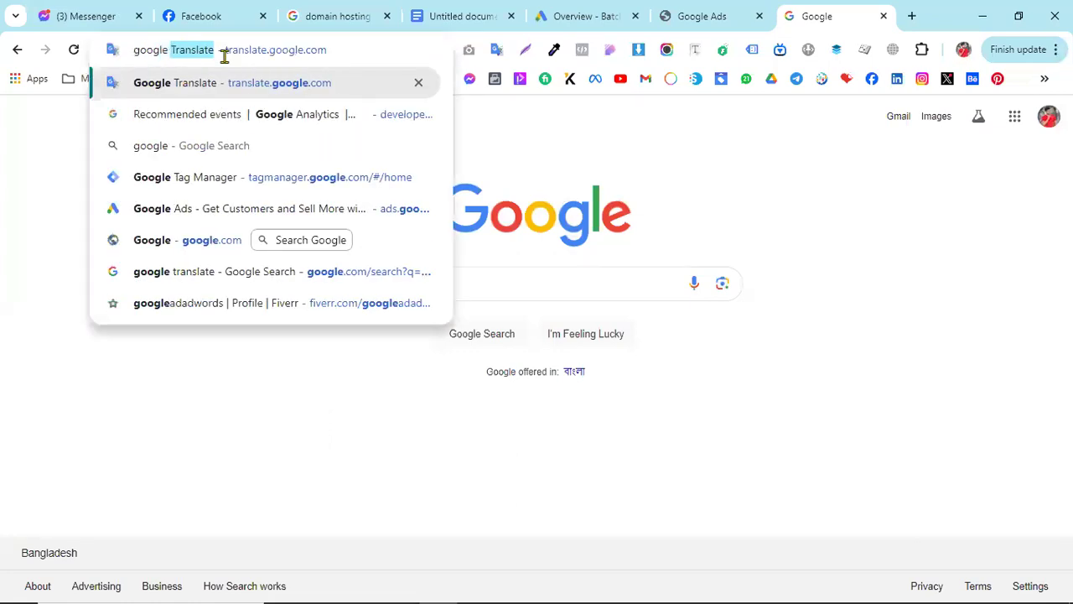
type(" mcc account")
key("Return")
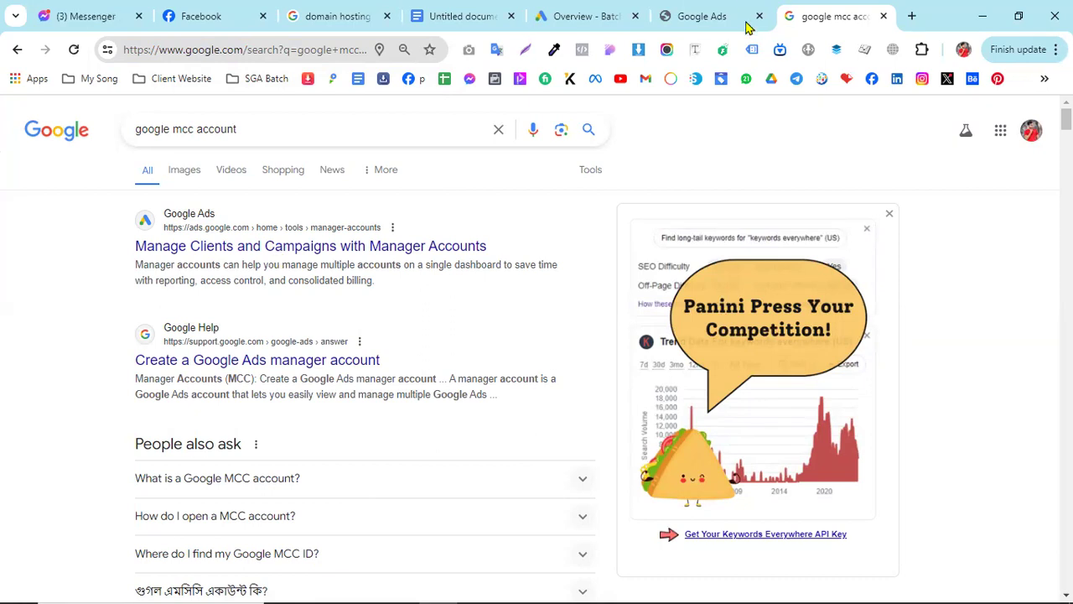
Open the Facility Solutions (USA) account from the account chooser and load ads.google.com in a new browser tab
left_click(692, 15)
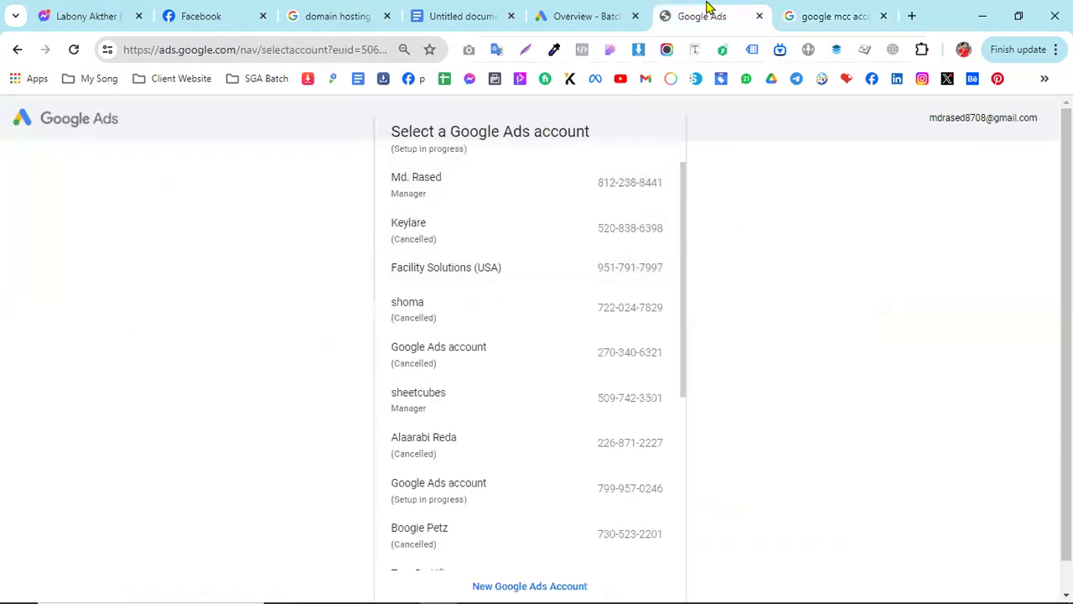
left_click(422, 279)
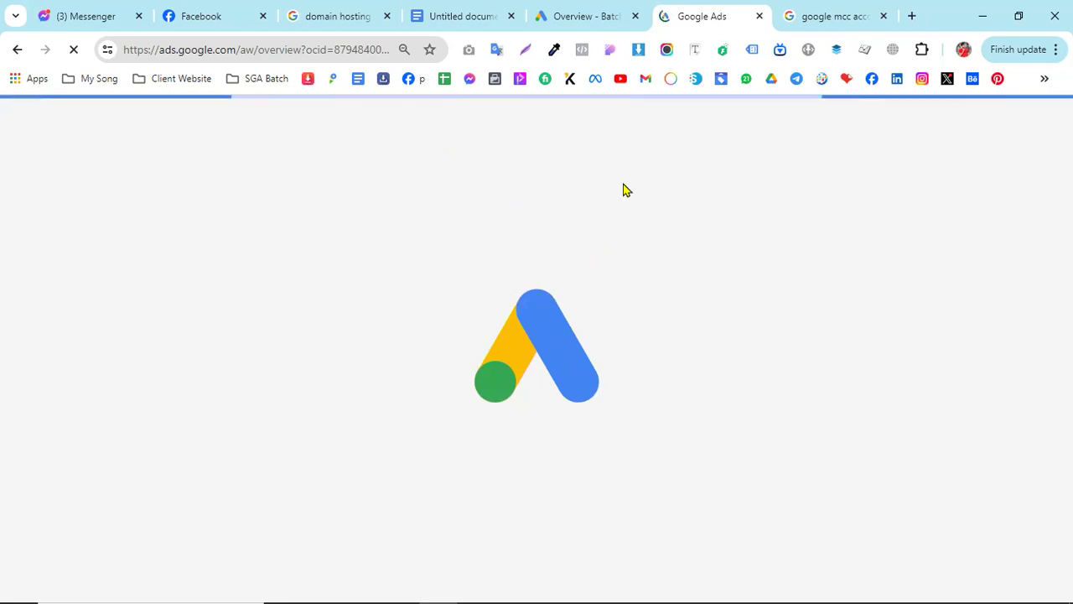
left_click(912, 19)
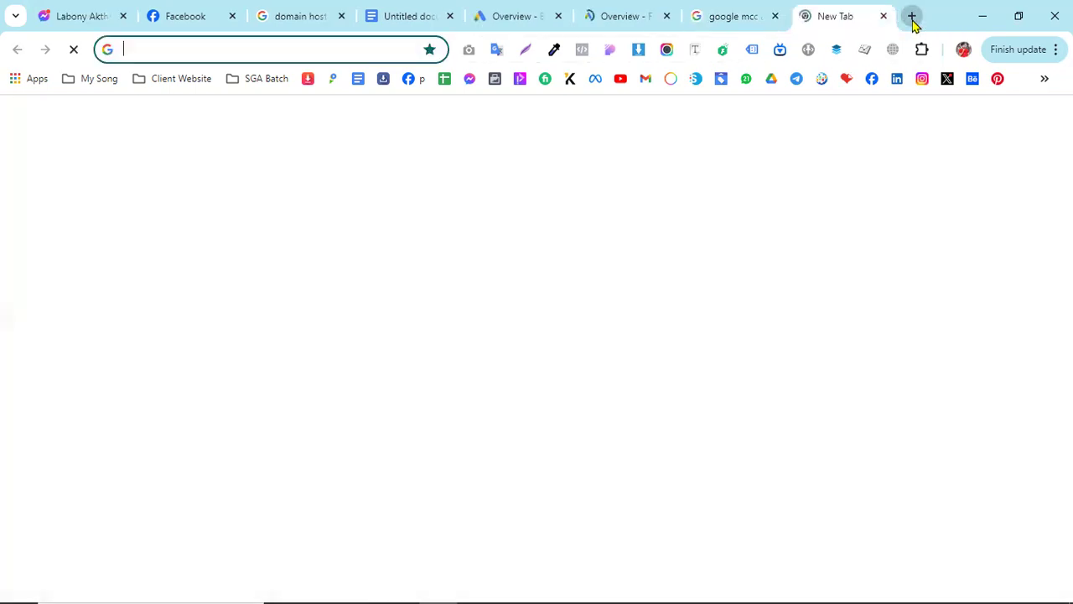
type("ads.go")
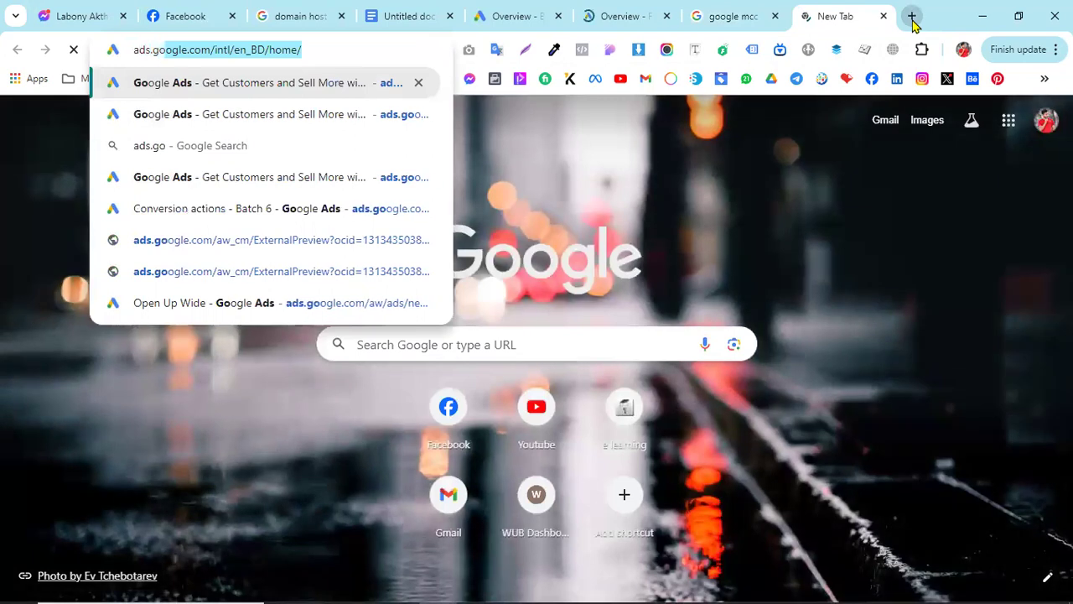
type("ogle.com")
key("Return")
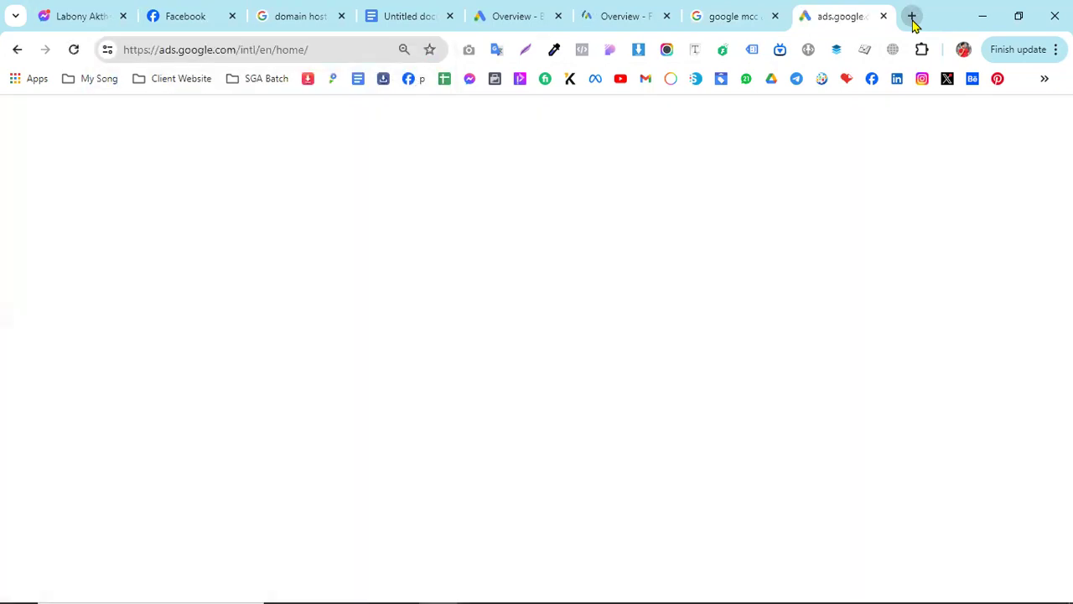
Sign in from the Google Ads home page and open the Boogie Petz account from the account chooser
scroll(511, 344, "down", 5)
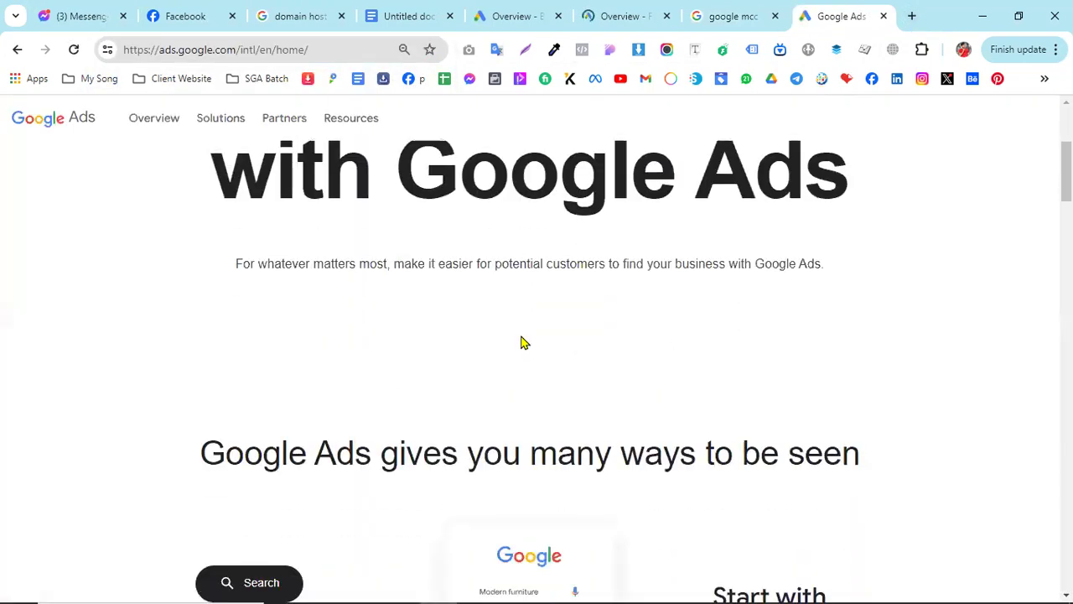
scroll(517, 349, "up", 5)
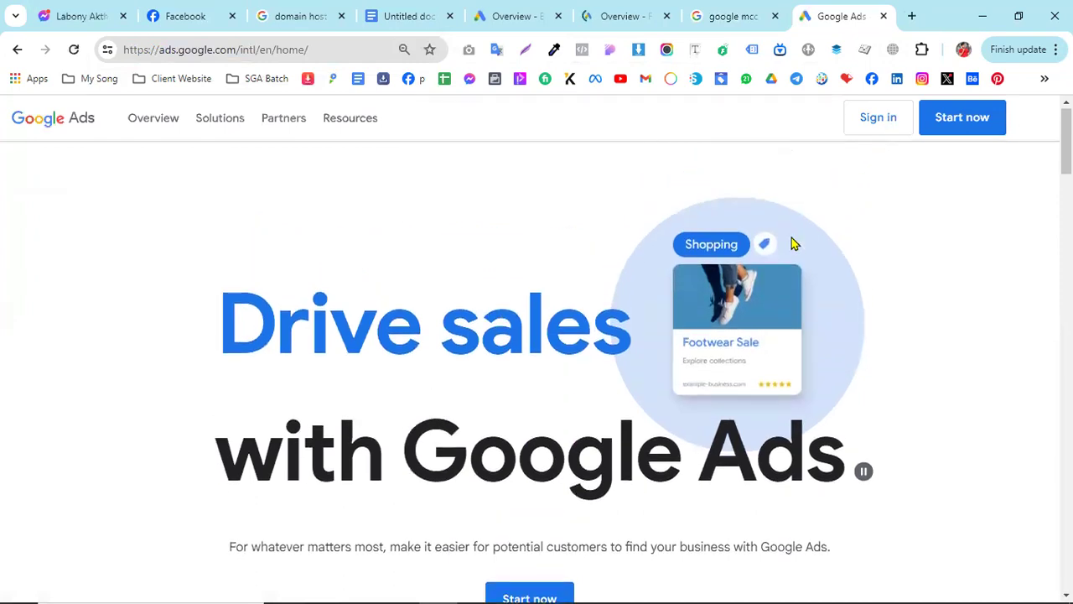
left_click(877, 116)
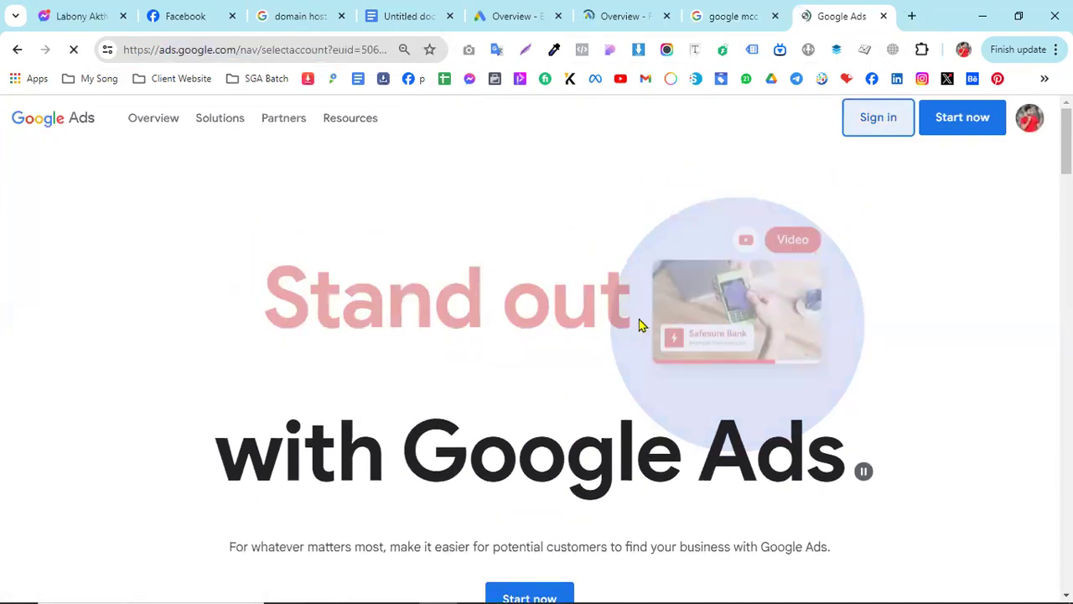
scroll(539, 324, "down", 1)
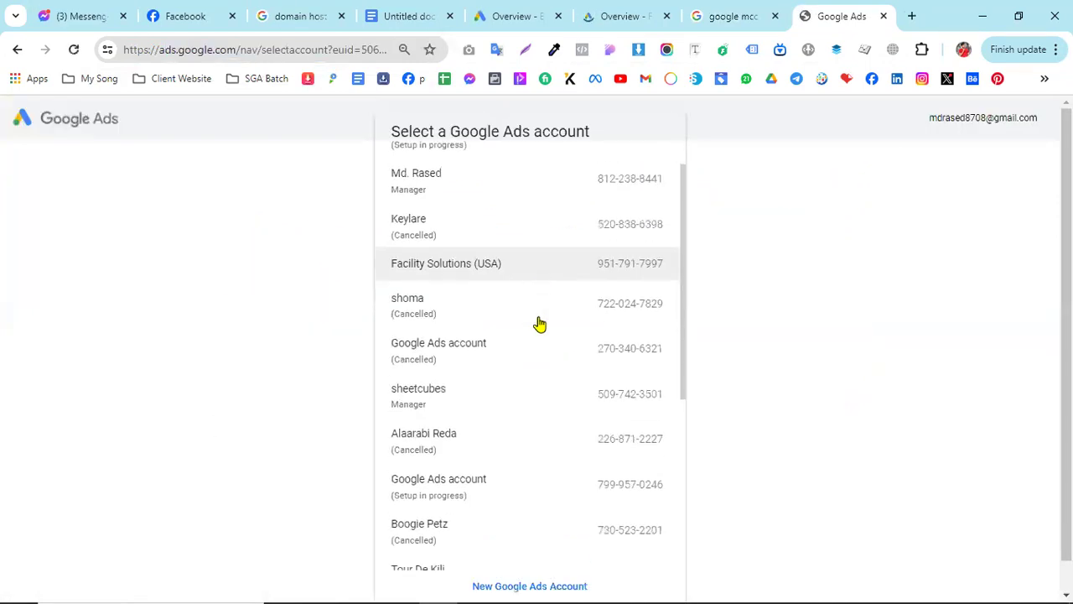
scroll(539, 324, "down", 2)
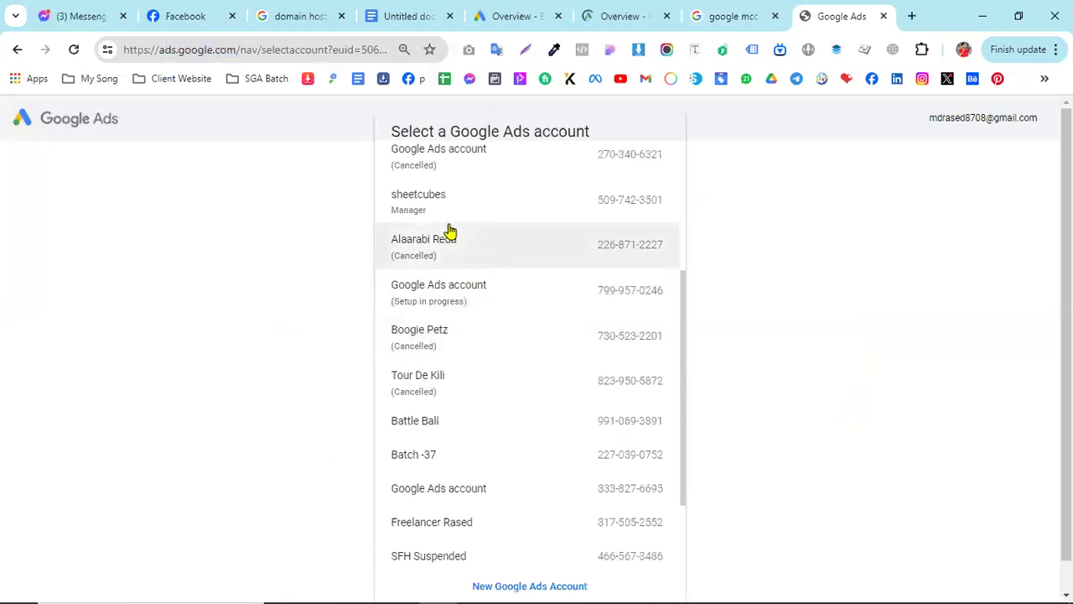
left_click(450, 336)
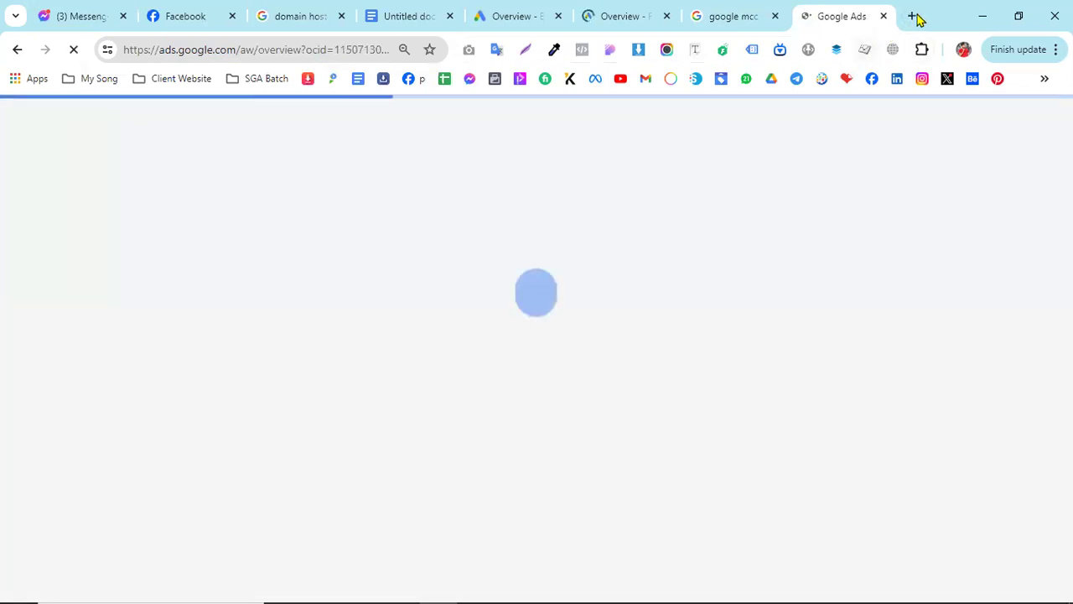
Open another browser tab and clear the partly entered ads address, leaving it blank
left_click(913, 17)
type("ads.")
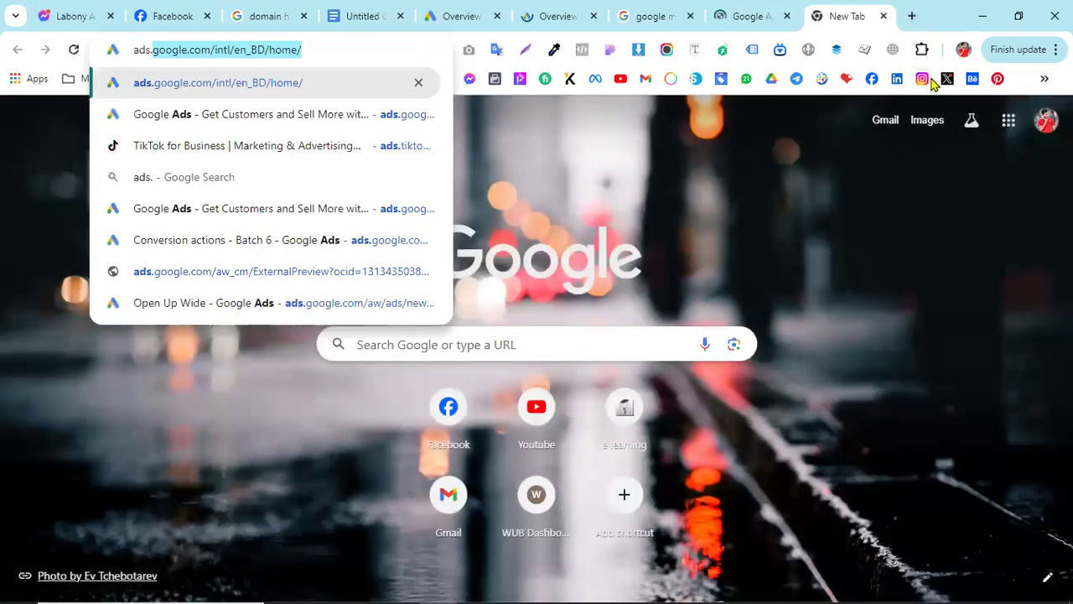
key("BackSpace")
key("BackSpace")
key("BackSpace")
key("BackSpace")
key("BackSpace")
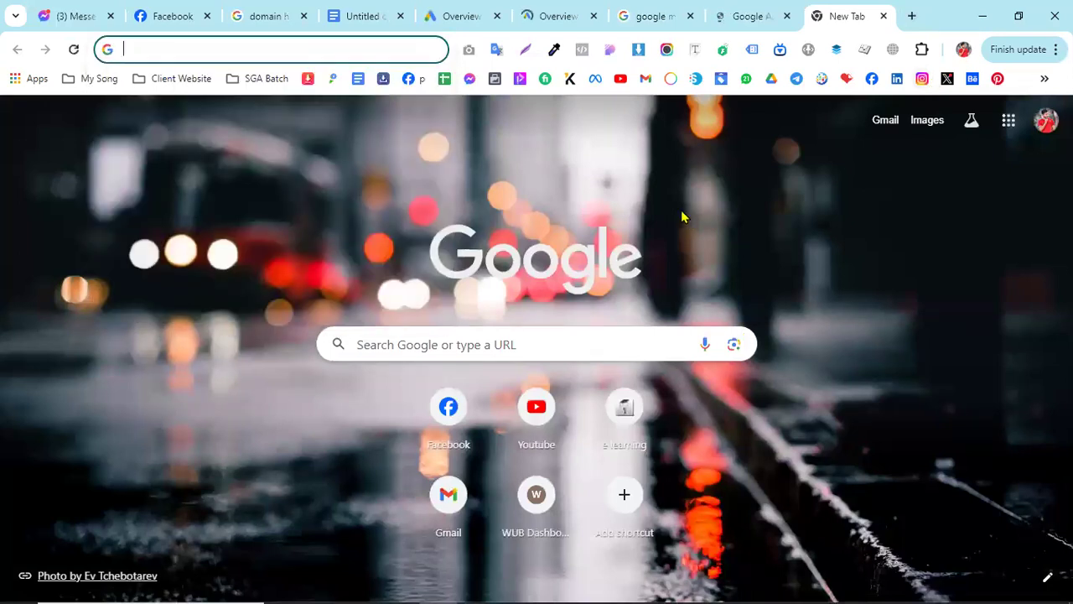
Check the Facility Solutions (USA) overview, and close both individual account tabs to get back to the MCC search results
left_click(558, 10)
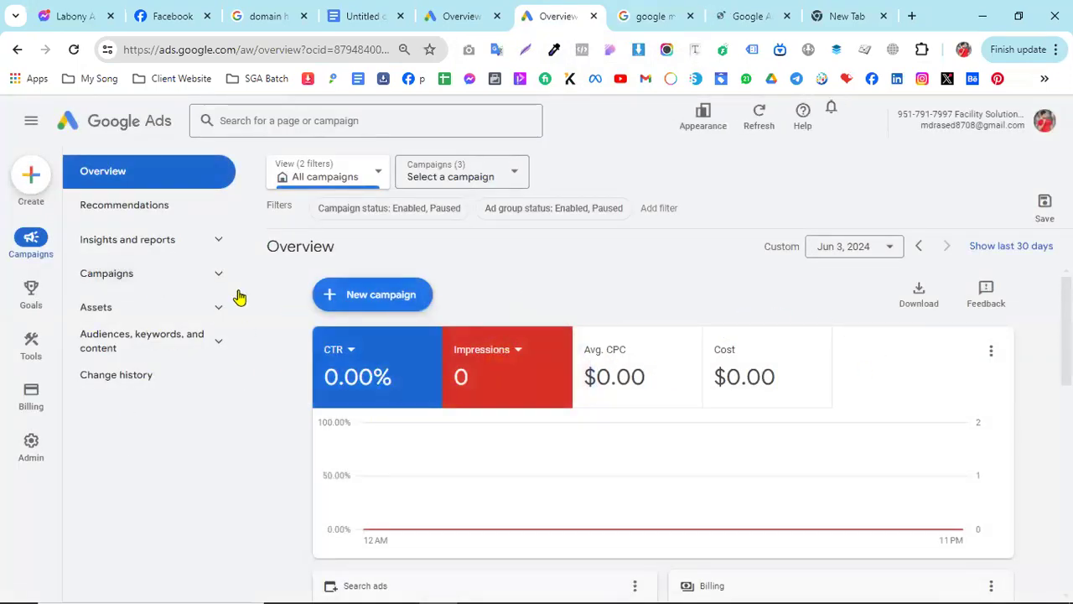
left_click(773, 10)
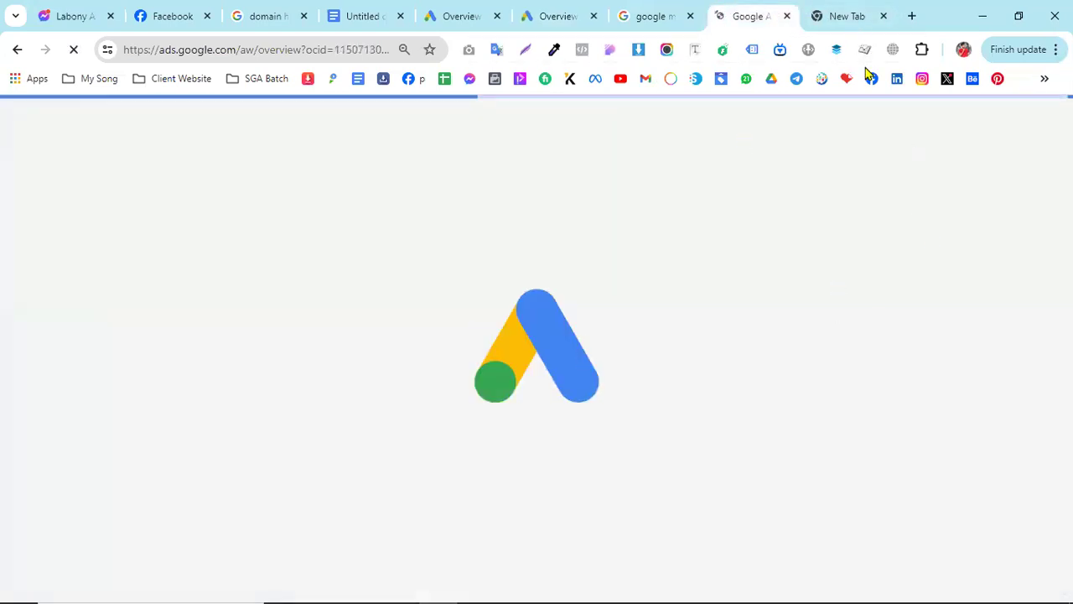
left_click(592, 17)
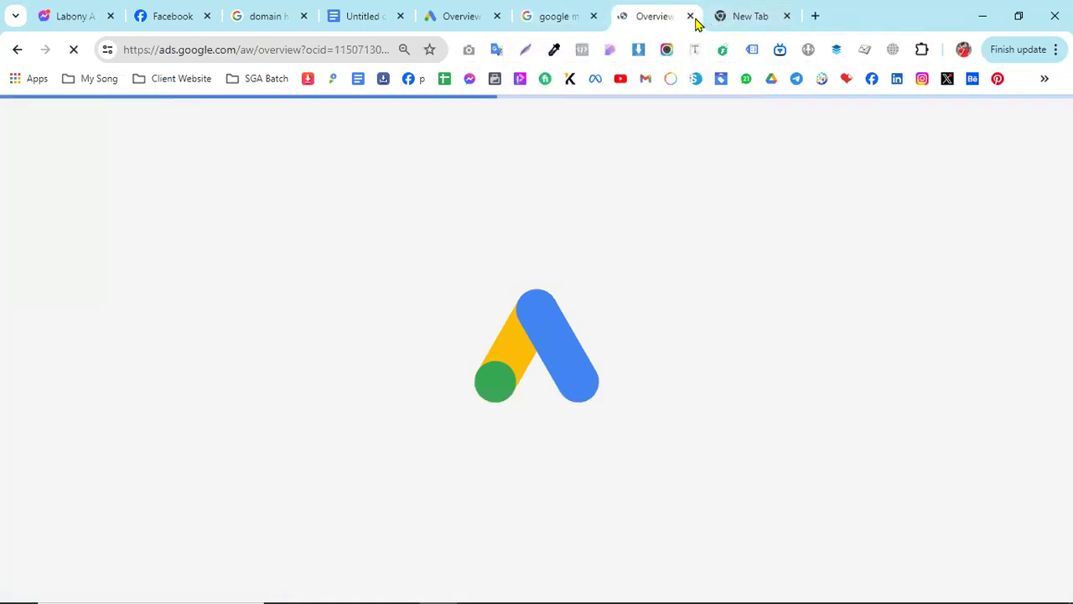
left_click(689, 15)
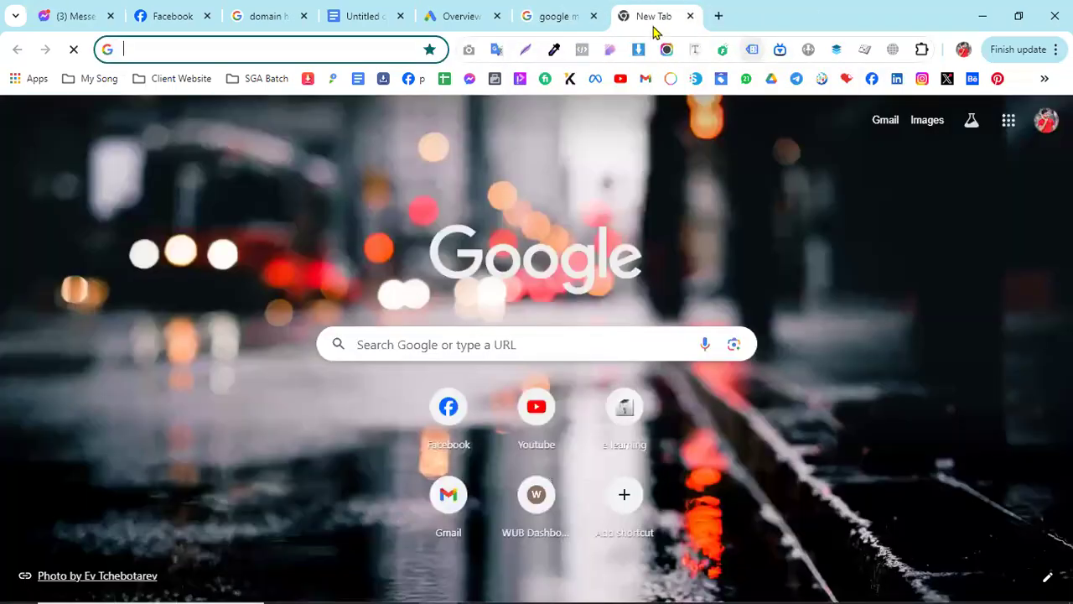
left_click(582, 13)
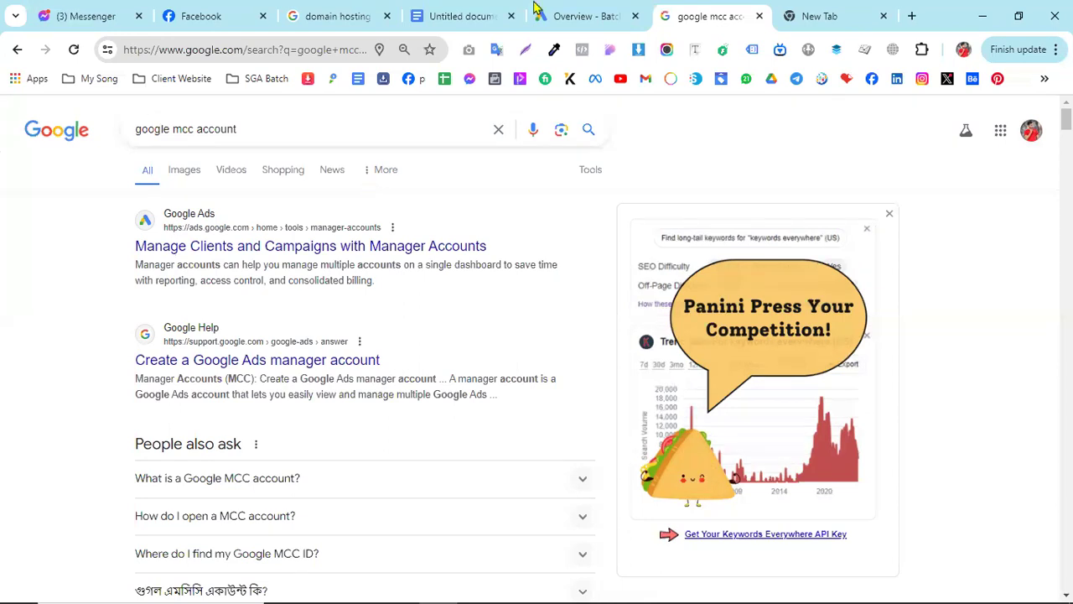
Glance at the Batch 5/9 overview and bring up the Google Ads account chooser through ads.google.com in the blank tab
left_click(592, 9)
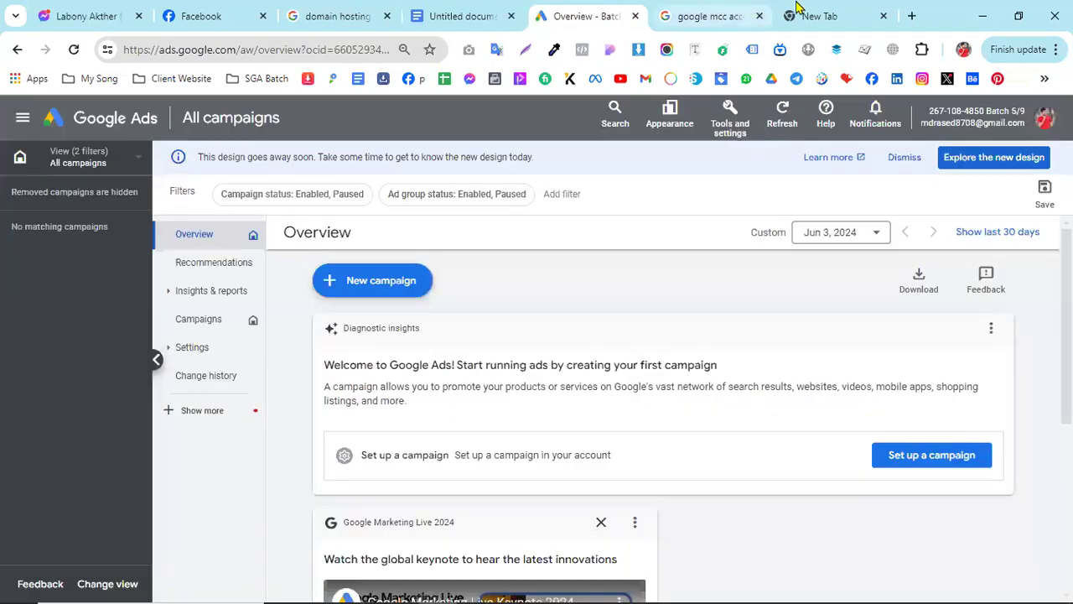
key("ctrl+Tab")
key("ctrl+Tab")
type("ads")
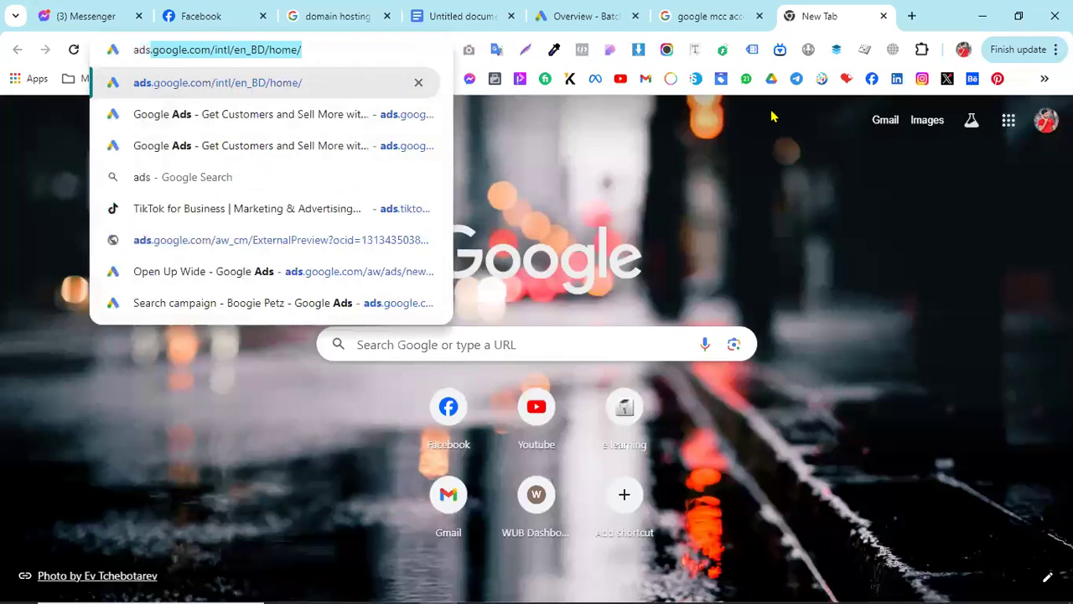
type(".gogole")
key("BackSpace")
key("BackSpace")
key("BackSpace")
key("BackSpace")
type("ogl")
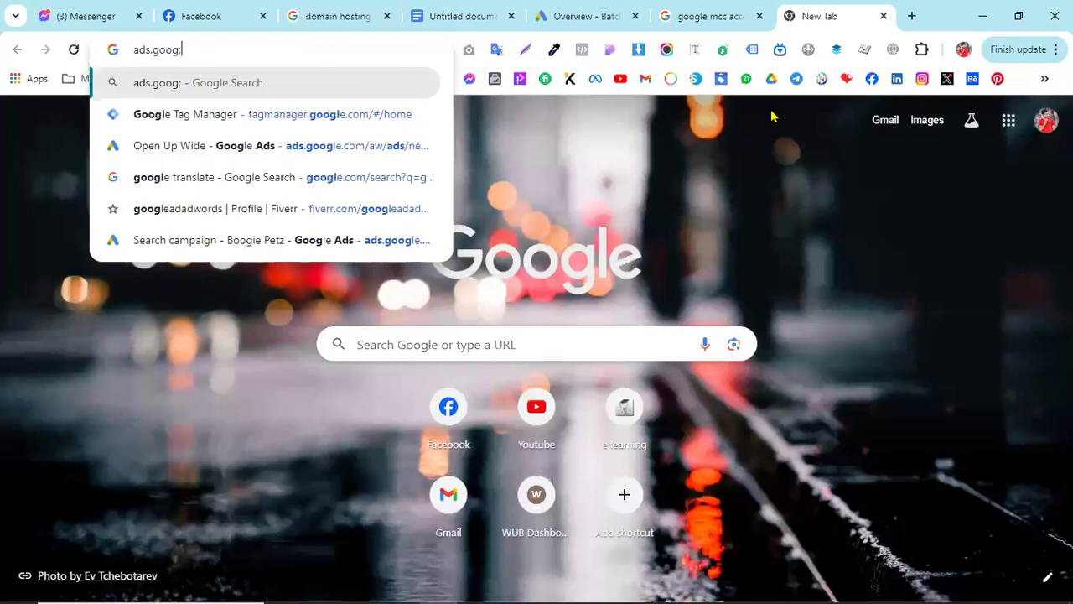
key("Return")
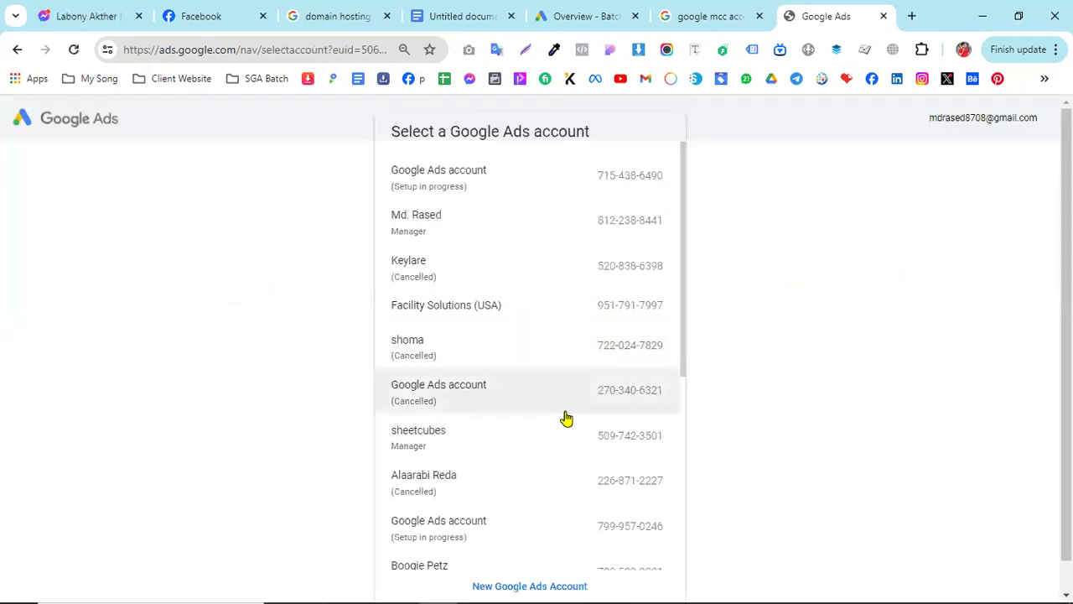
Go through the full list of Google Ads accounts and open the first manager account in it
scroll(566, 417, "down", 4)
scroll(565, 414, "up", 4)
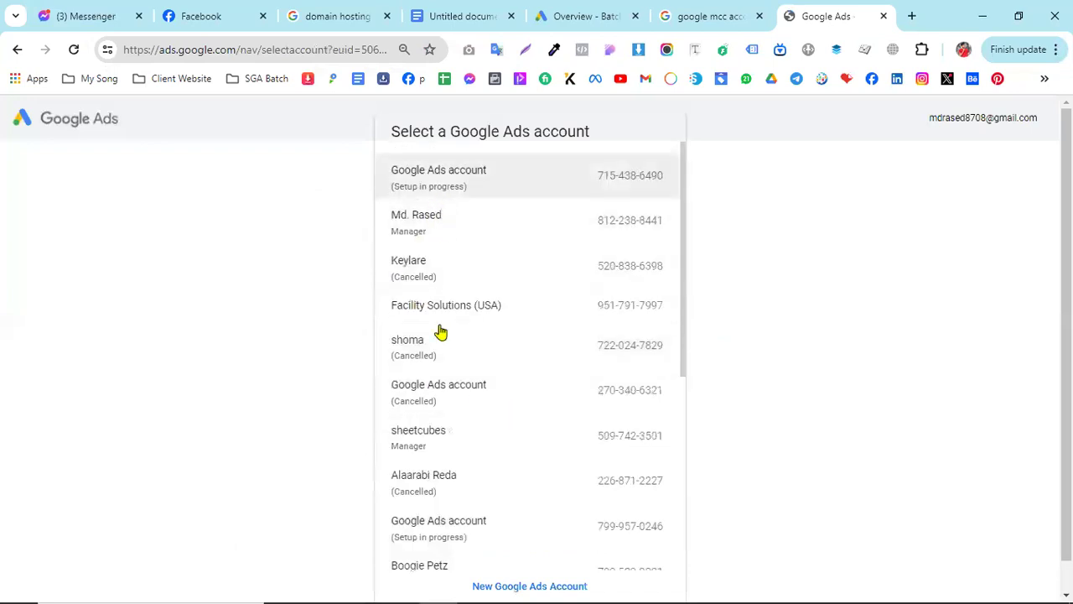
scroll(439, 377, "down", 2)
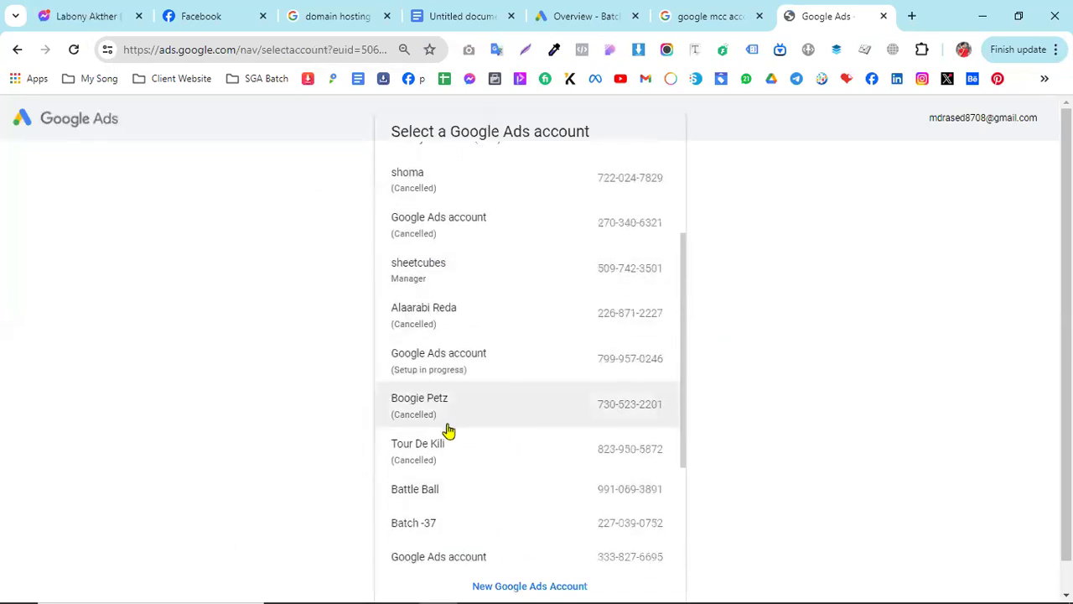
scroll(449, 430, "down", 3)
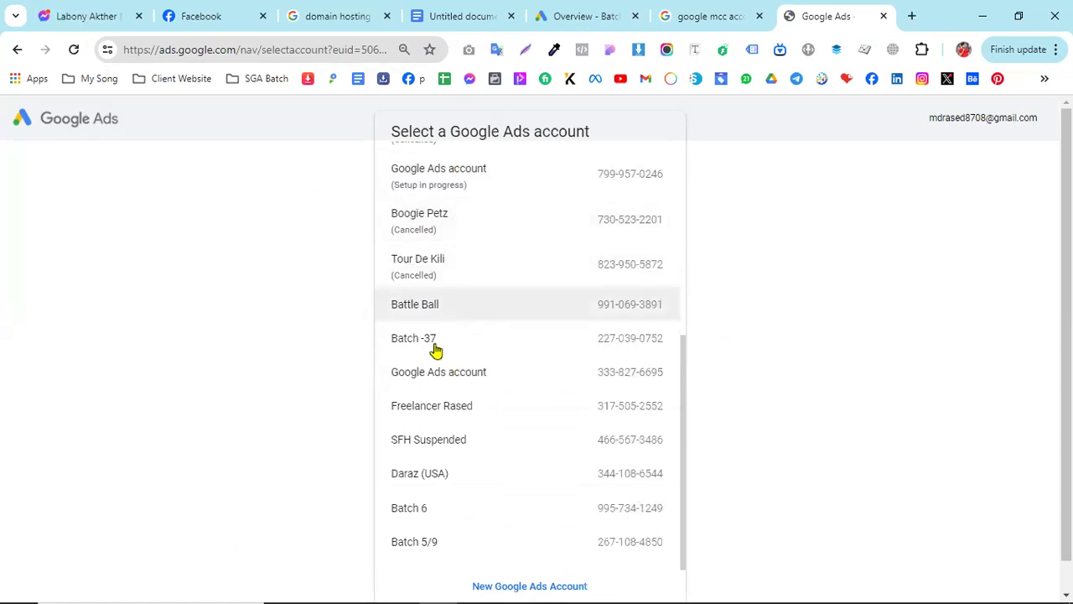
scroll(519, 345, "up", 4)
scroll(520, 345, "up", 1)
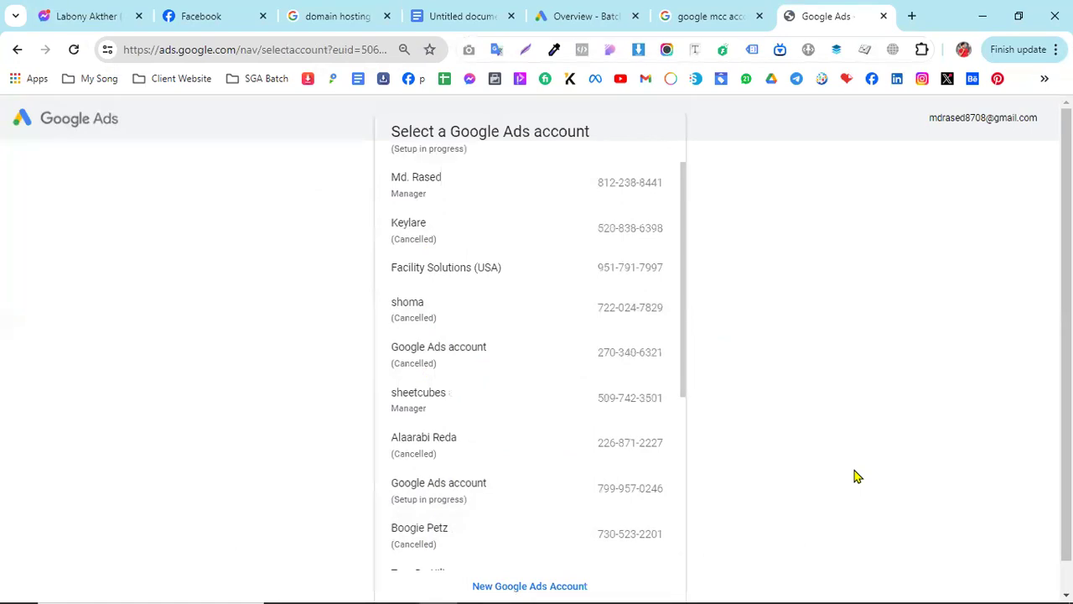
scroll(584, 364, "up", 1)
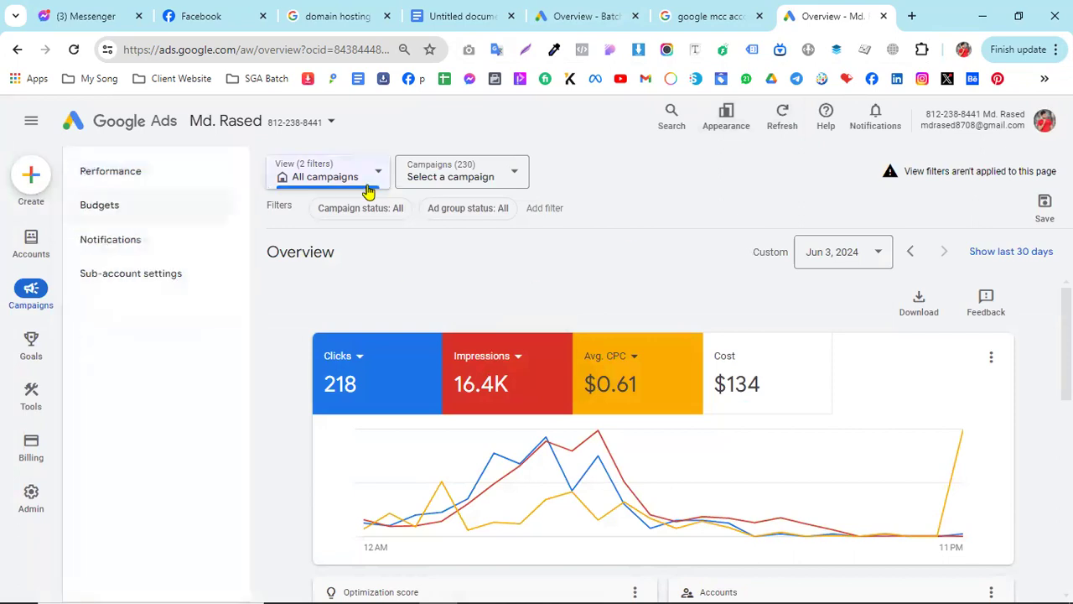
Glance at the manager account's list of client accounts and highlight part of its customer ID beside the profile
left_click(312, 125)
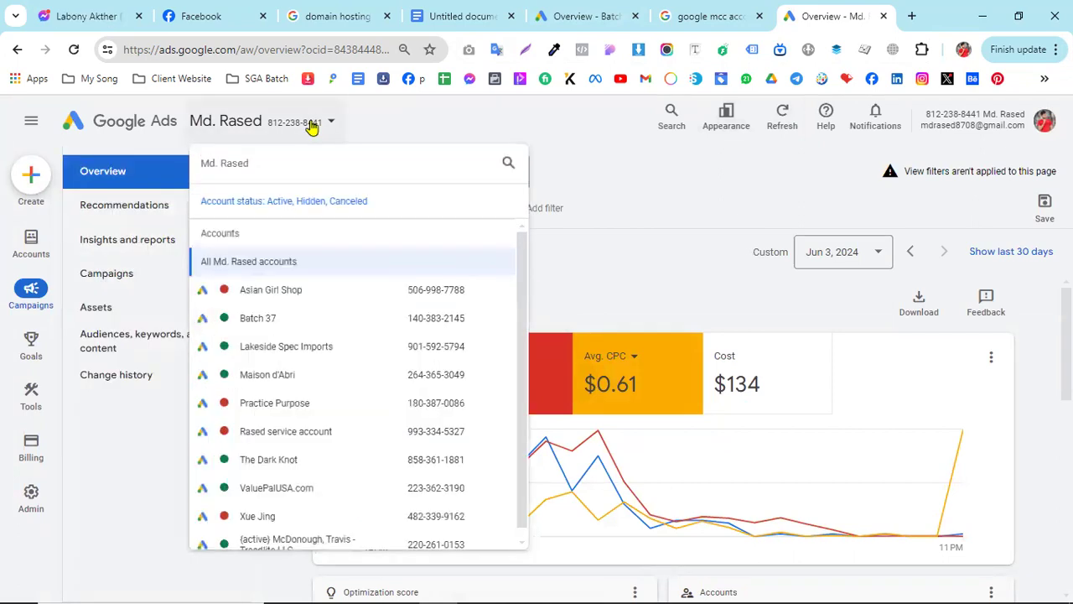
left_click(290, 136)
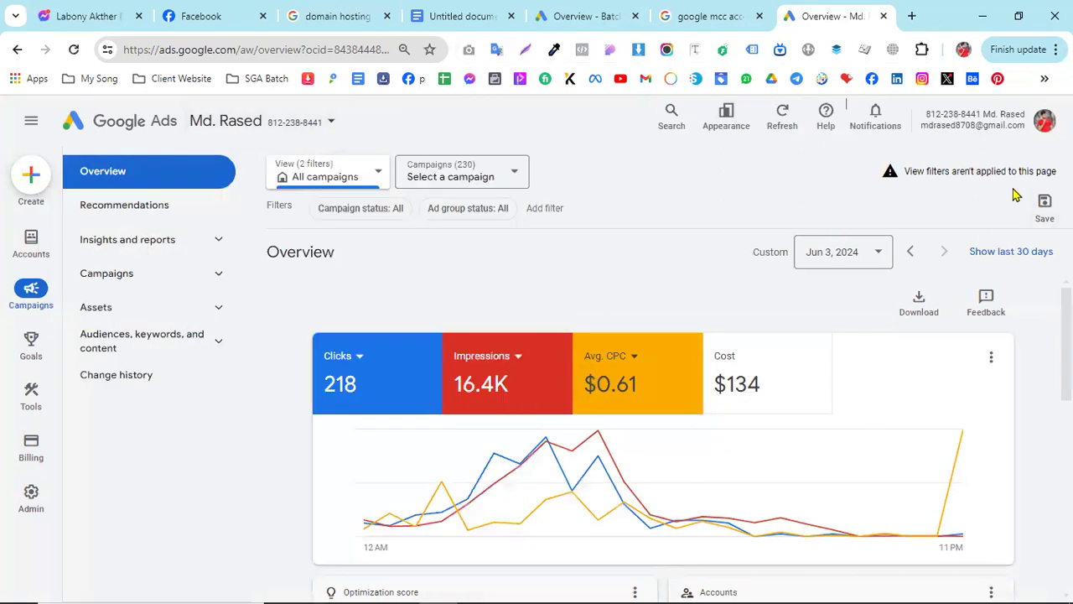
left_click_drag(983, 113, 1023, 114)
left_click(977, 129)
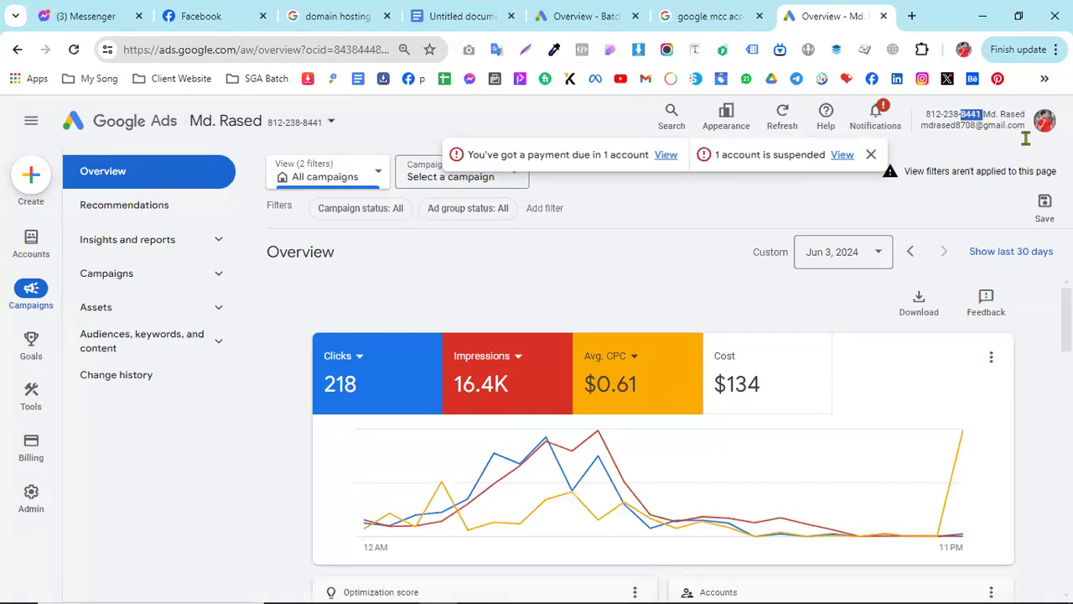
Examine the full list of recent and linked client accounts held under the manager account
left_click(333, 126)
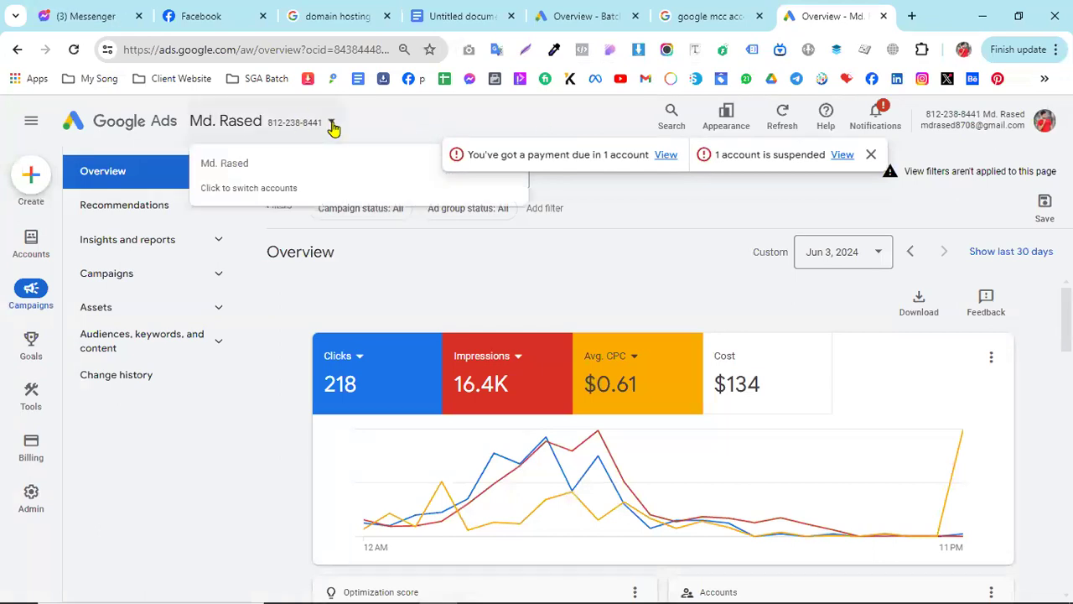
scroll(292, 408, "down", 2)
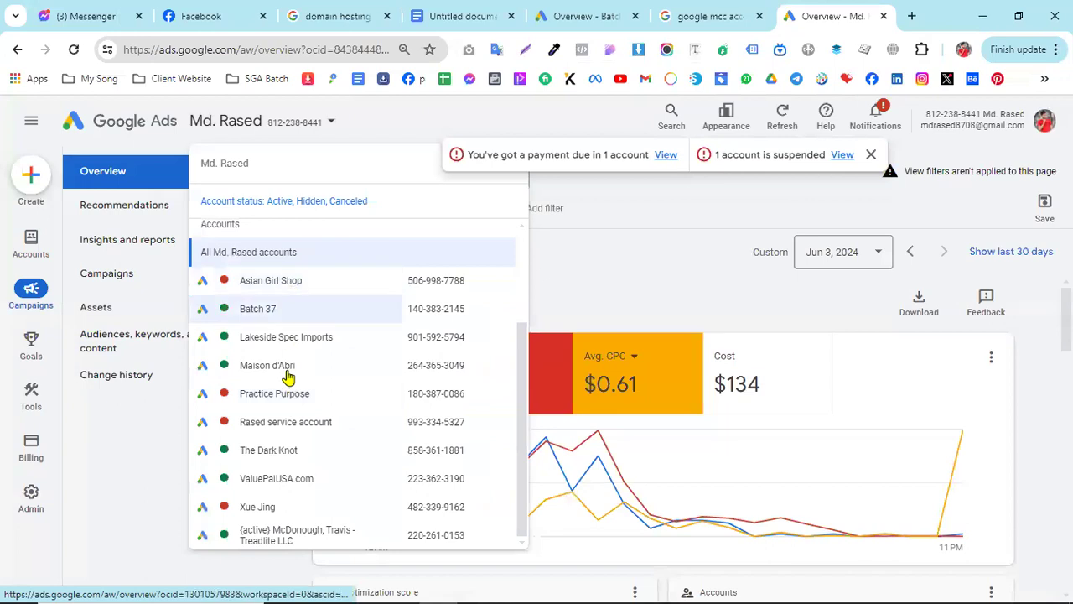
scroll(276, 496, "up", 2)
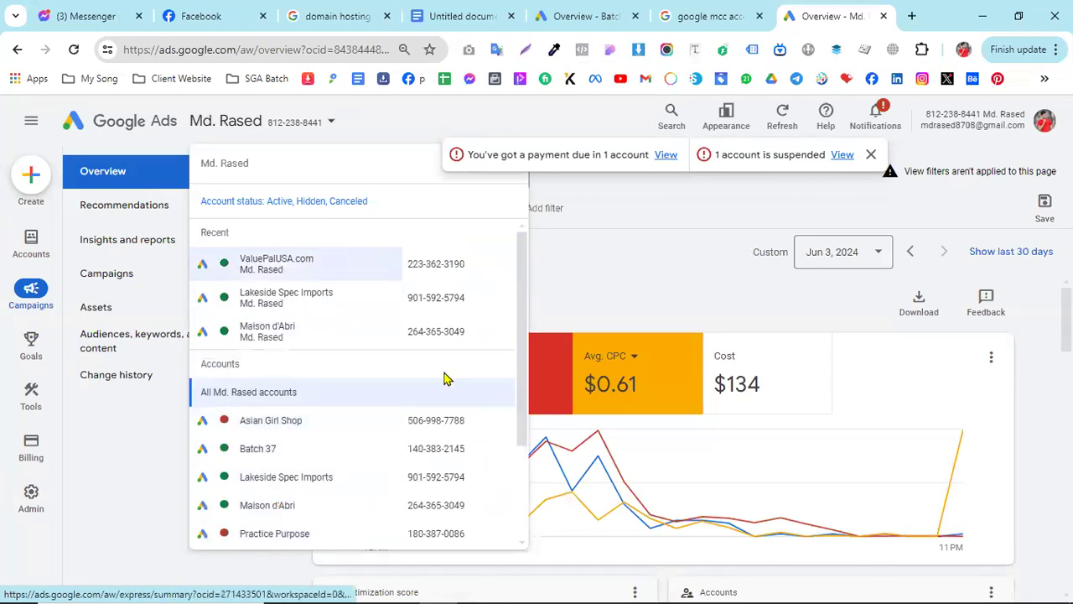
scroll(286, 462, "down", 2)
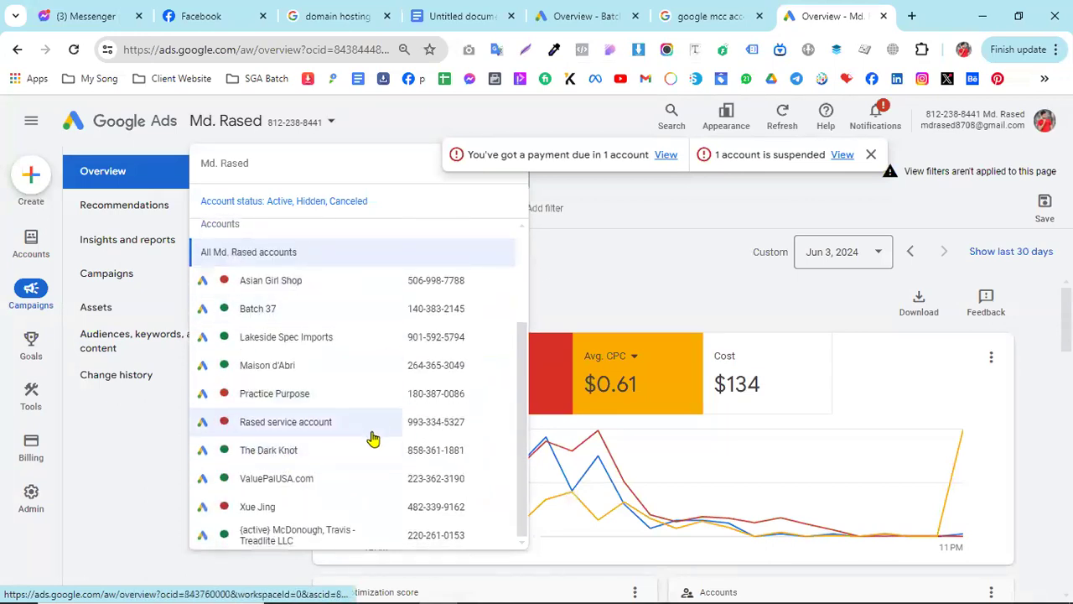
scroll(302, 407, "up", 2)
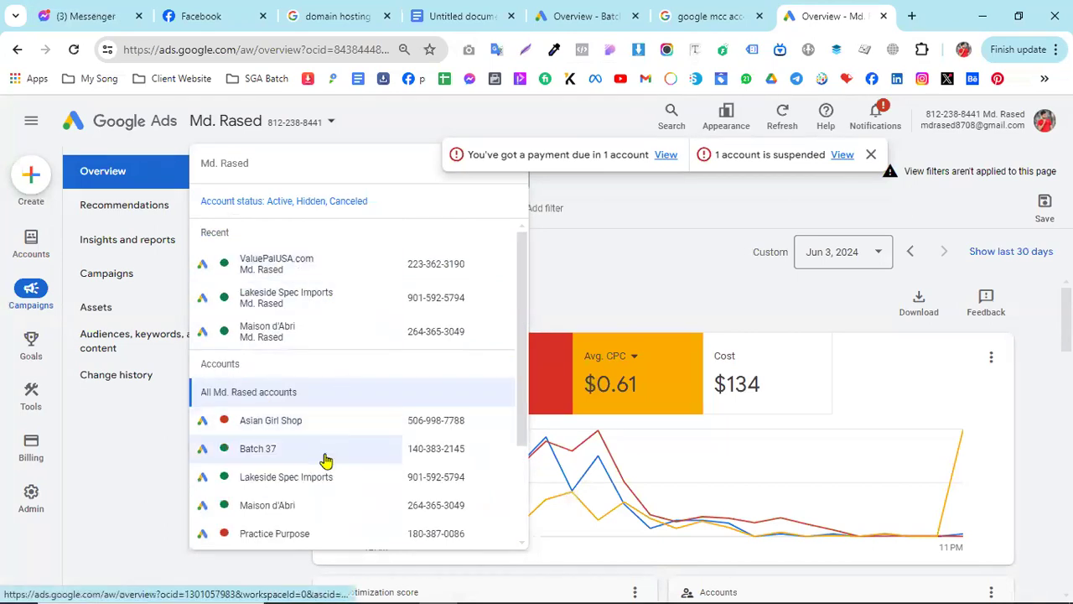
Visit the Batch 37, Lakeside Spec Imports and ValuePalUSA.com client accounts in turn from within the manager account
left_click(255, 453)
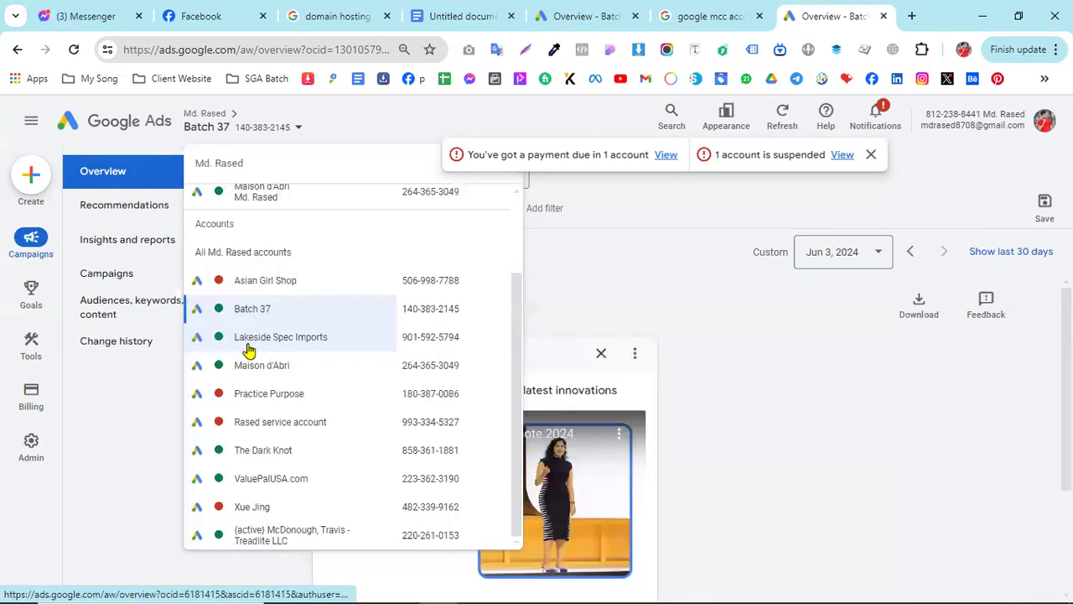
left_click(248, 338)
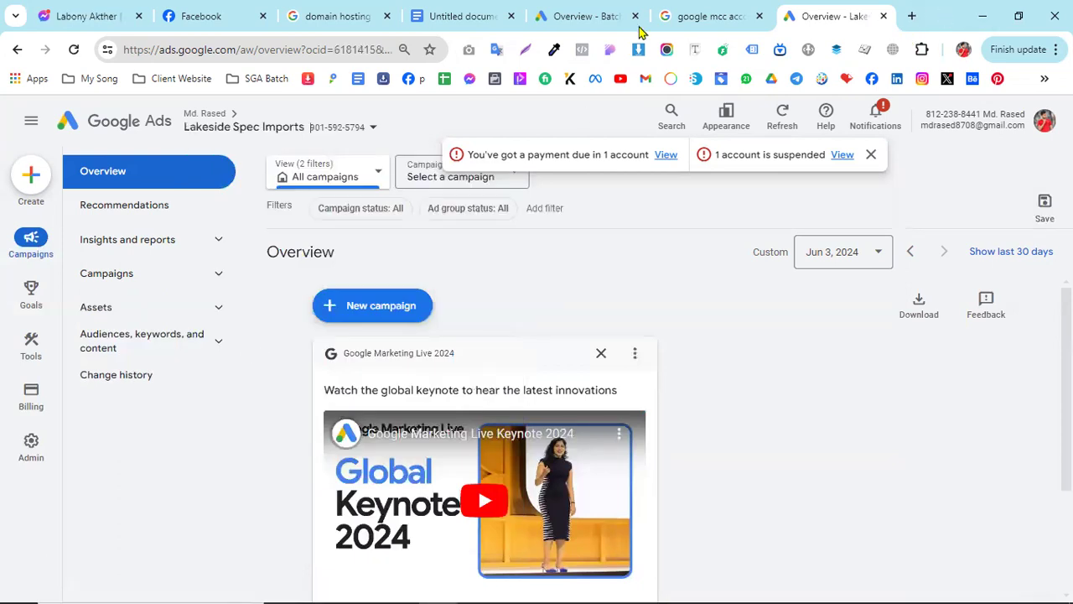
left_click(297, 127)
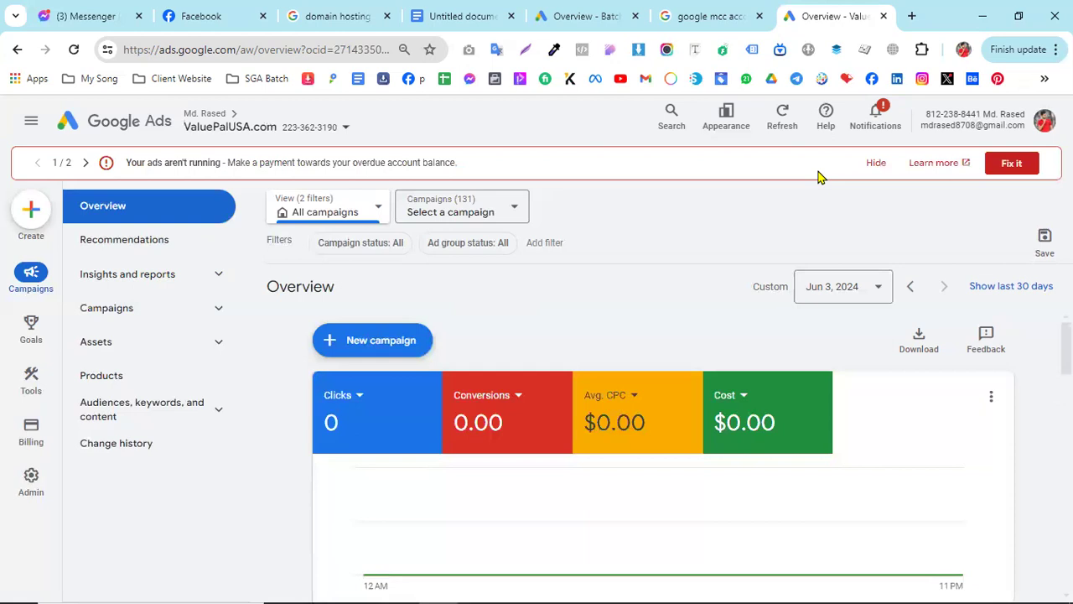
Return to the Batch 37 account to look through its overview, and switch to the Maison d'Abri account
left_click(233, 129)
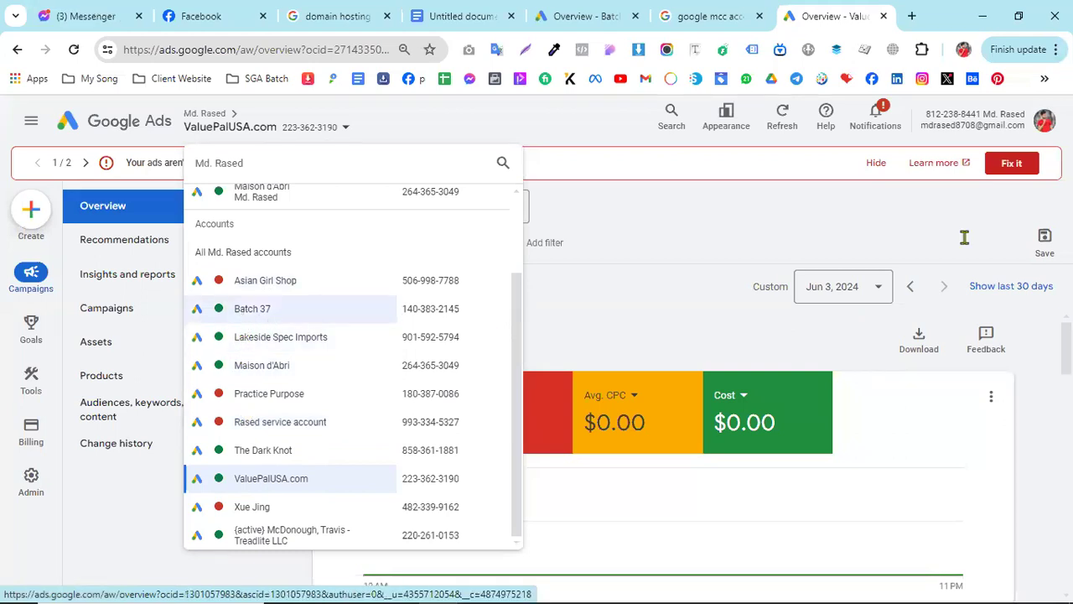
left_click(285, 311)
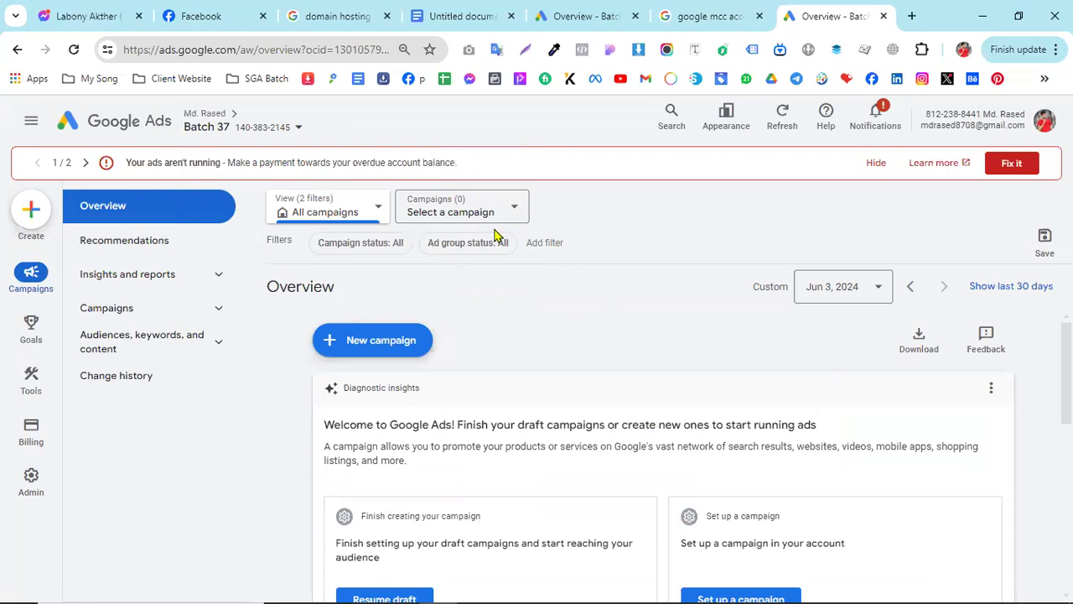
scroll(761, 137, "down", 3)
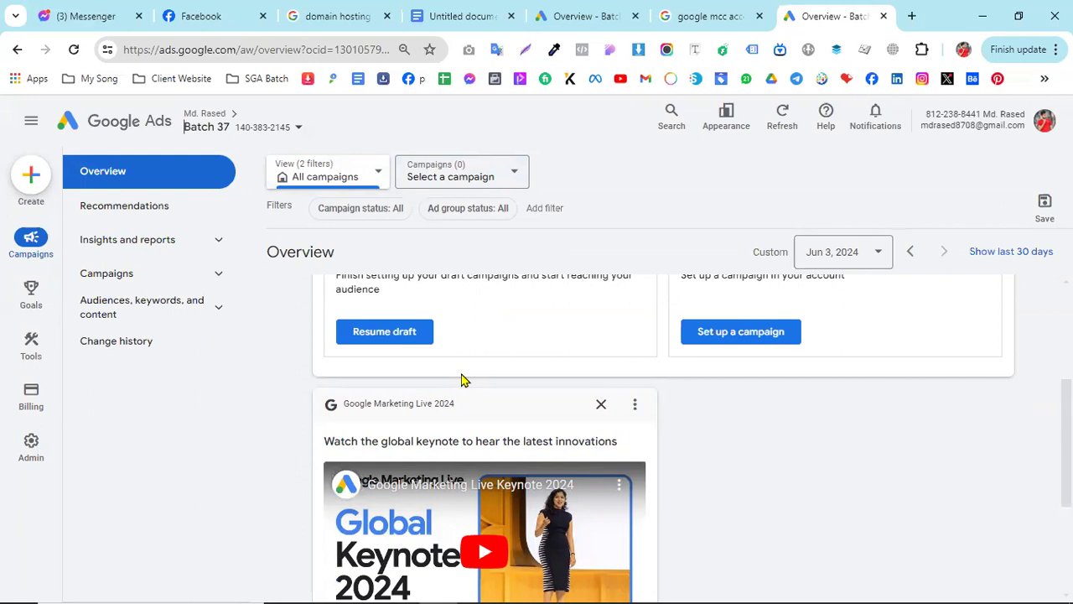
left_click(252, 131)
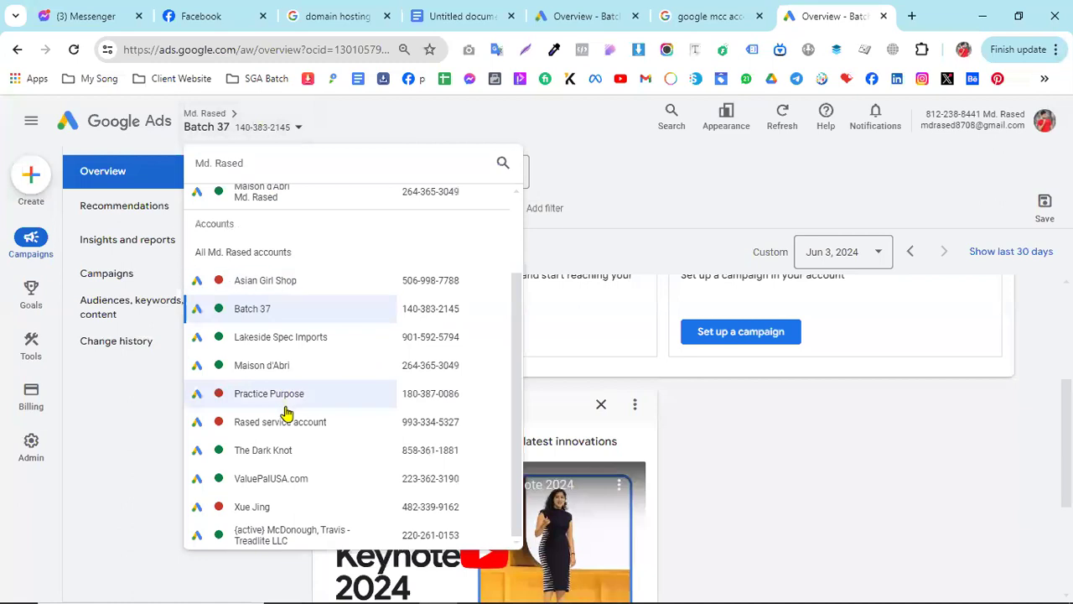
left_click(254, 369)
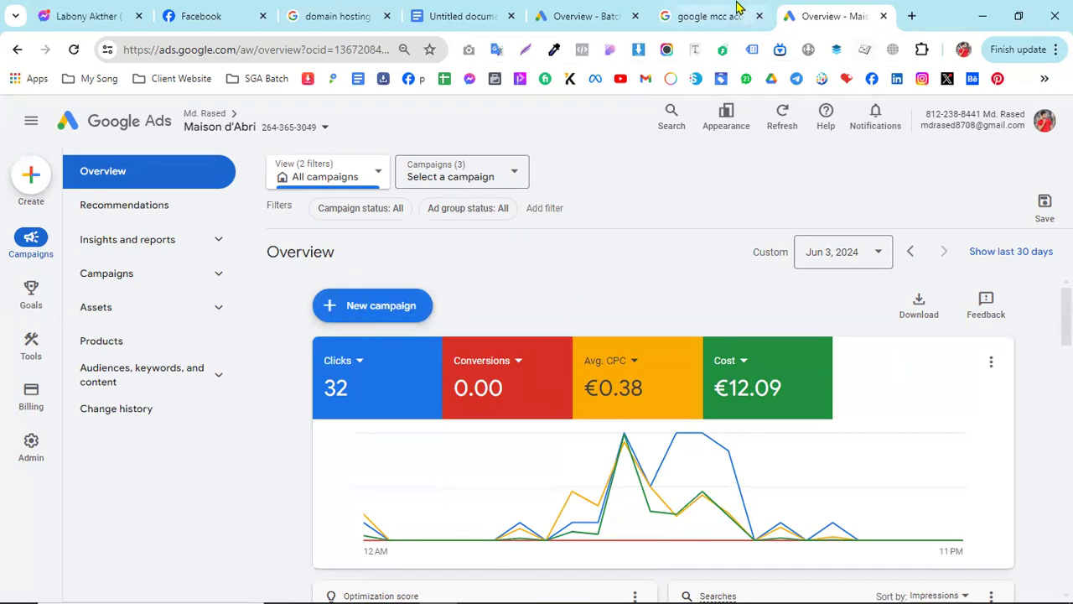
Open Google's manager accounts page from the MCC search results and start the sign-up for a new manager account
left_click(711, 16)
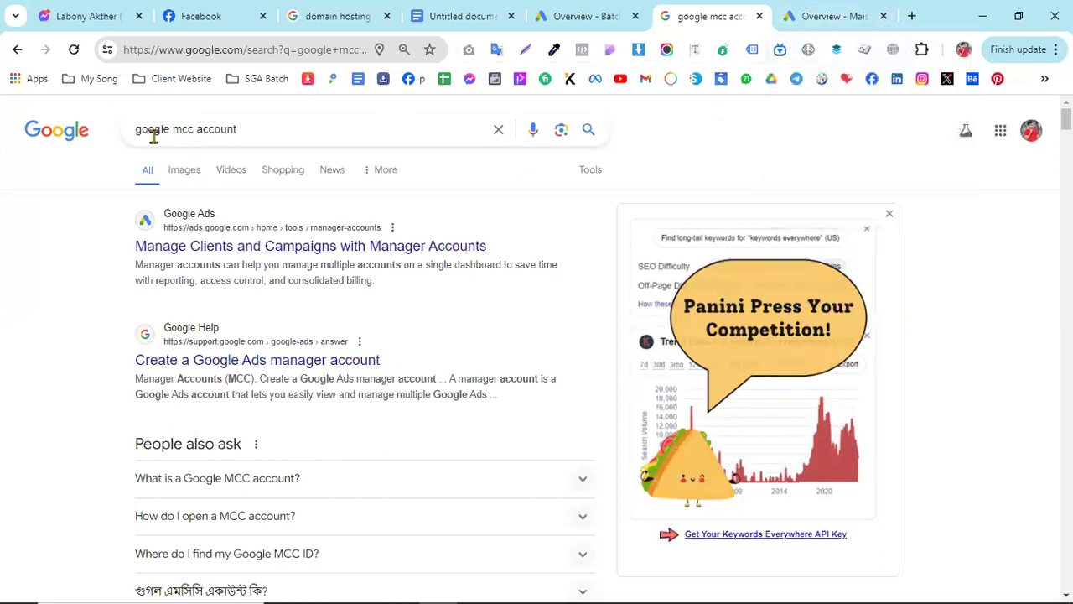
left_click(233, 251)
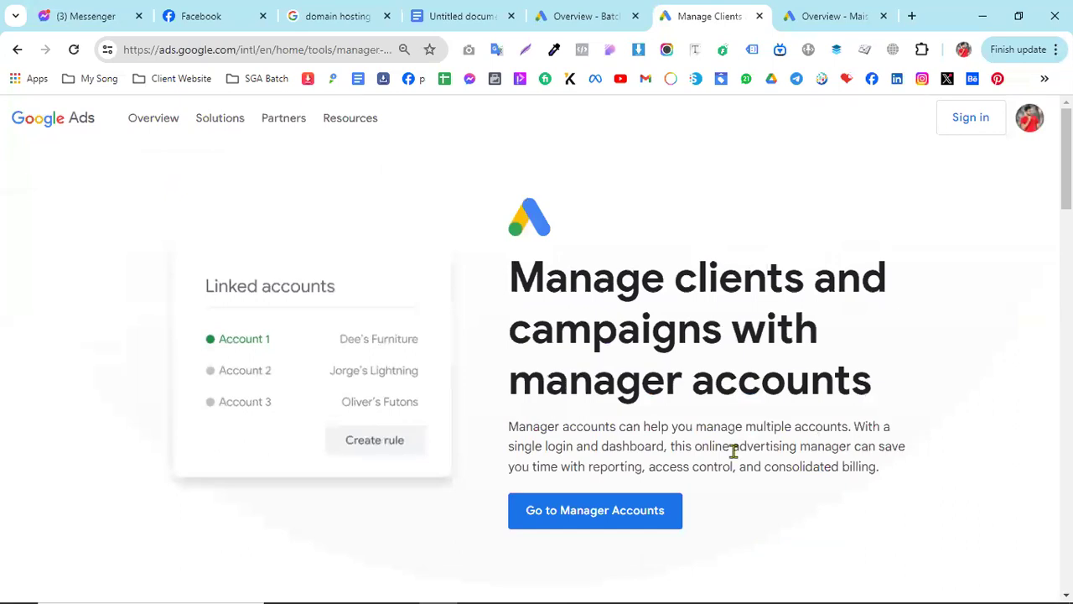
left_click(568, 520)
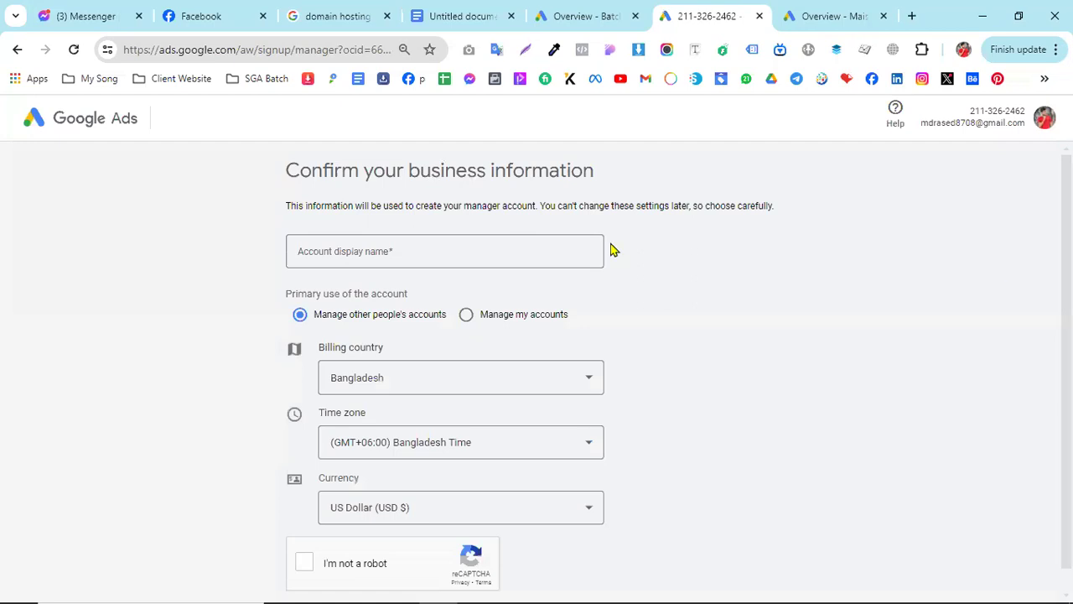
Name the new manager account "Batch 5/9 Manager Account" and set its primary use to Manage my accounts
left_click(327, 263)
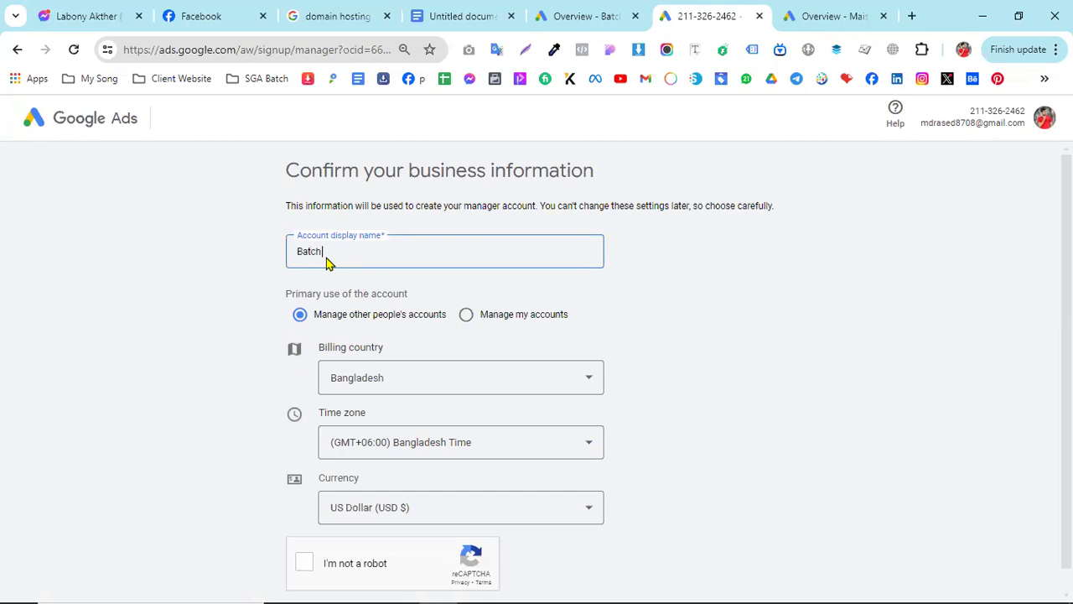
type("9 Manager Account")
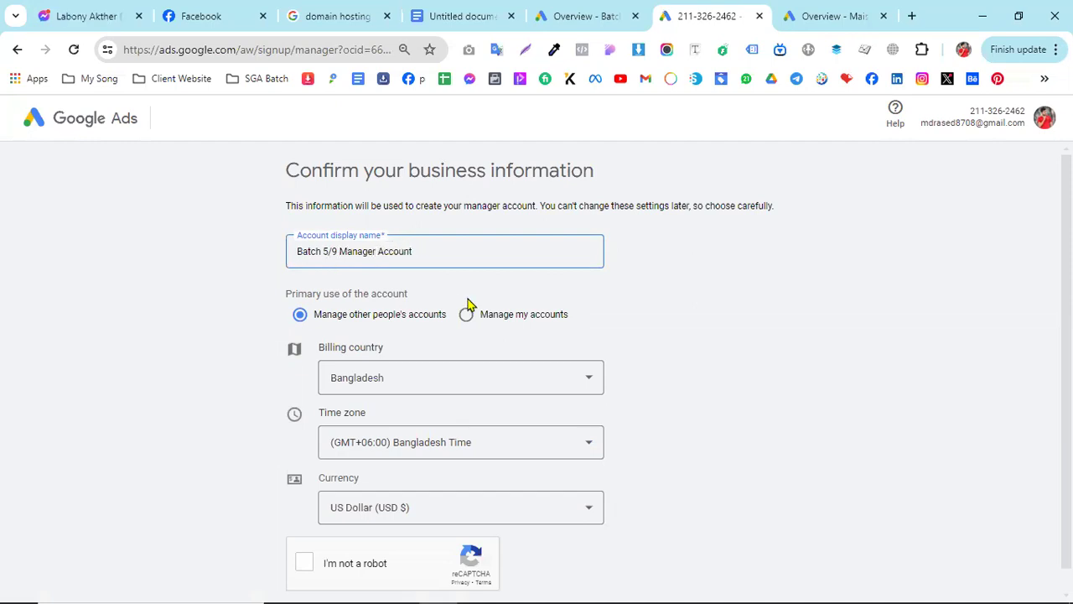
left_click(636, 308)
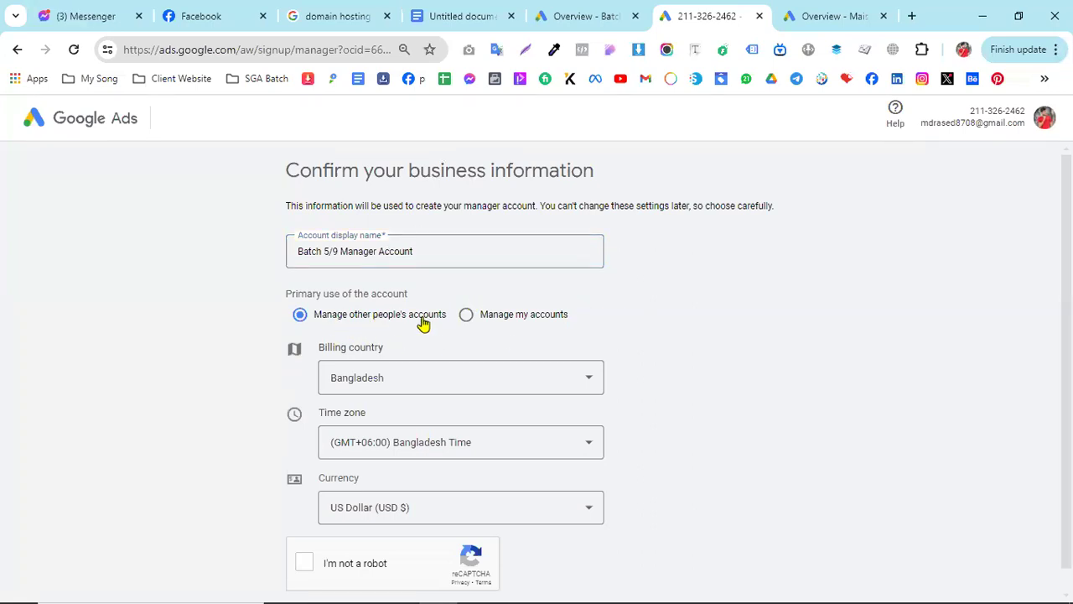
left_click(465, 315)
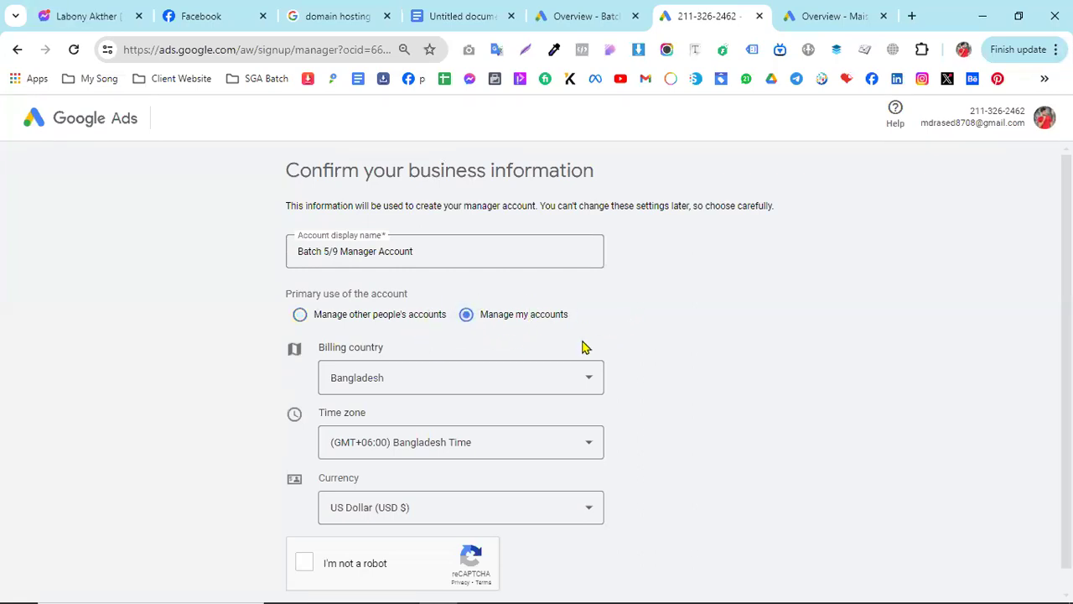
left_click_drag(485, 322, 556, 328)
left_click(511, 328)
Complete the reCAPTCHA check and submit the business information to create the manager account
scroll(483, 366, "down", 1)
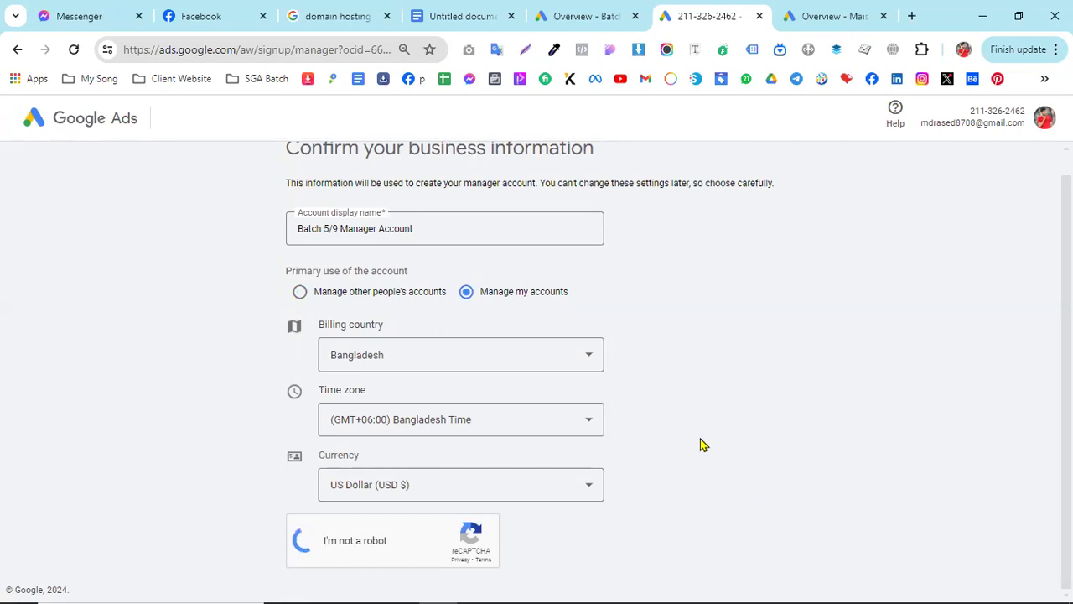
key("Print")
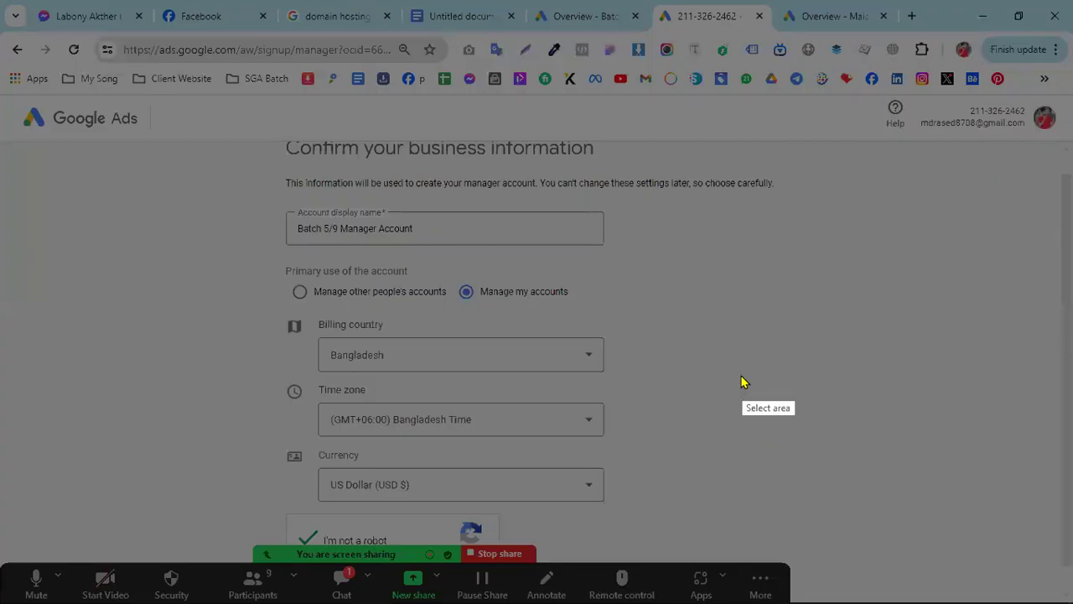
key("Escape")
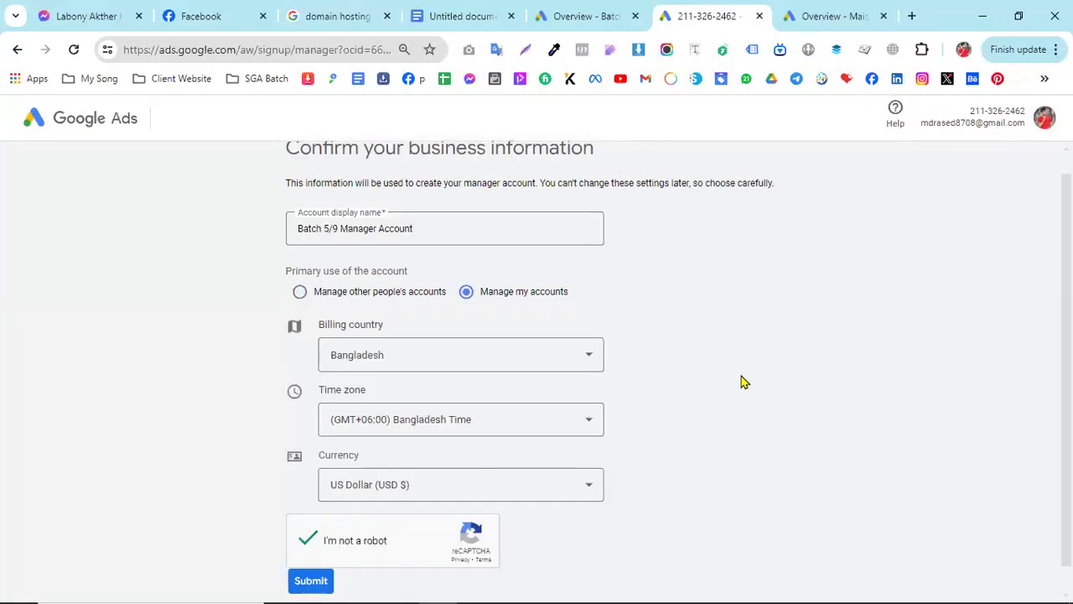
scroll(711, 422, "down", 1)
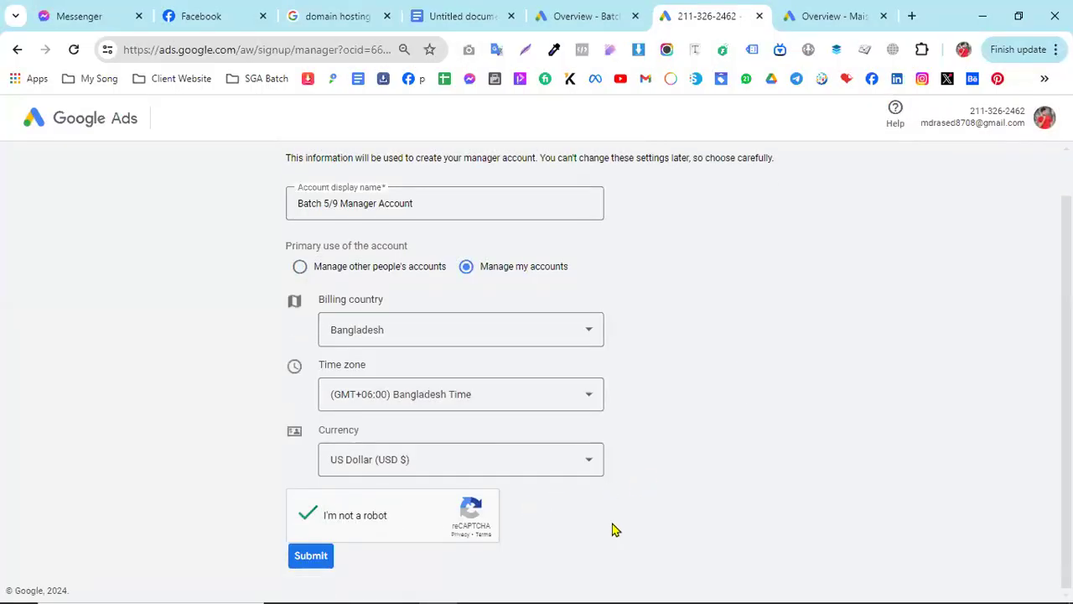
left_click(310, 555)
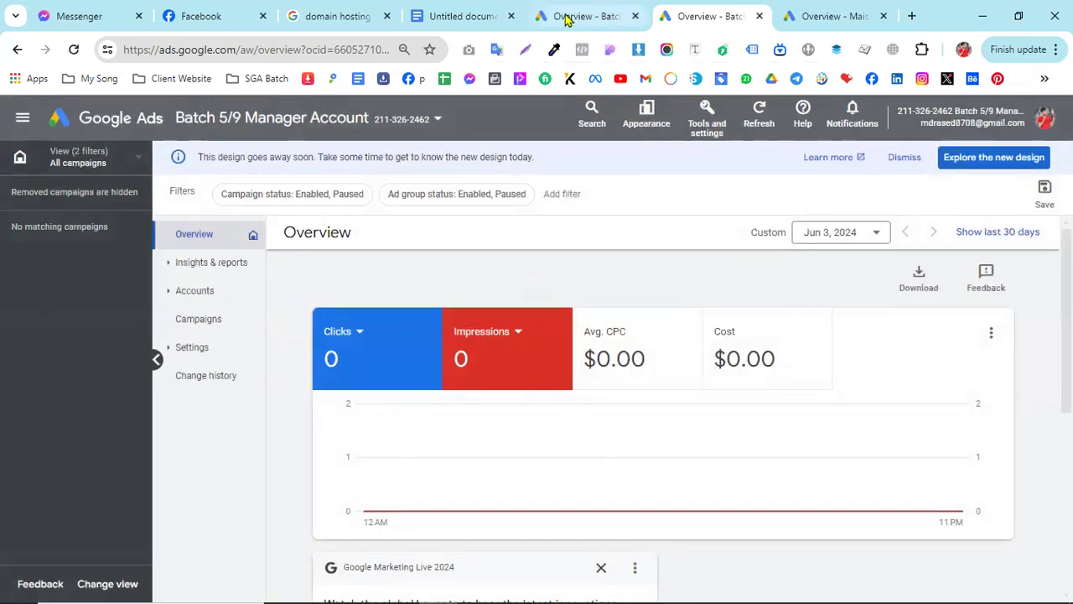
Open a blank browser tab, and check the Gmail inbox and the Batch 5/9 campaigns page in the other Chrome window
left_click(912, 16)
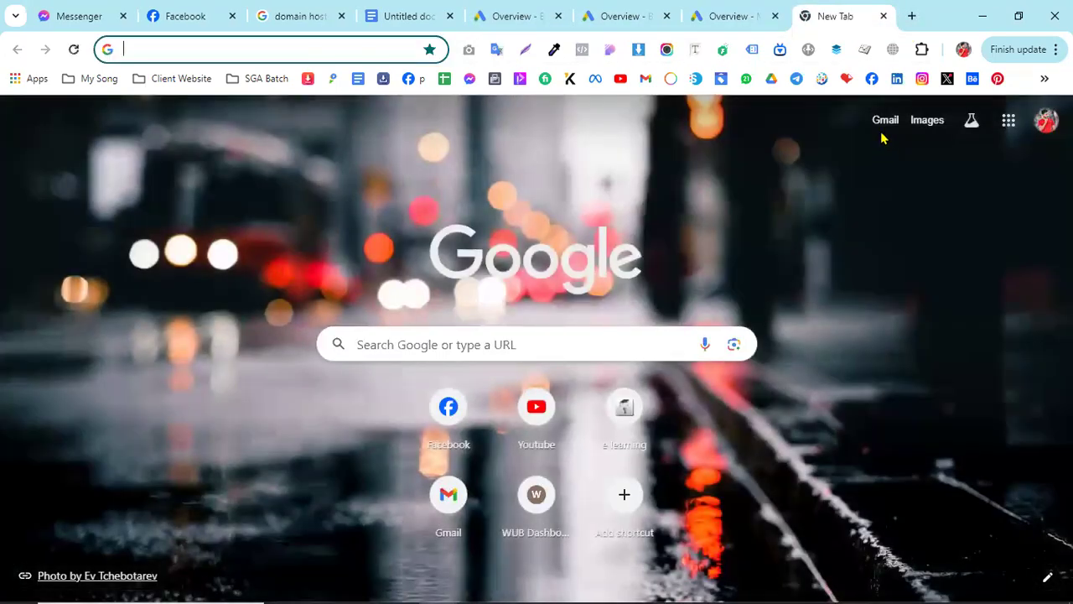
mouse_move(913, 602)
left_click(643, 587)
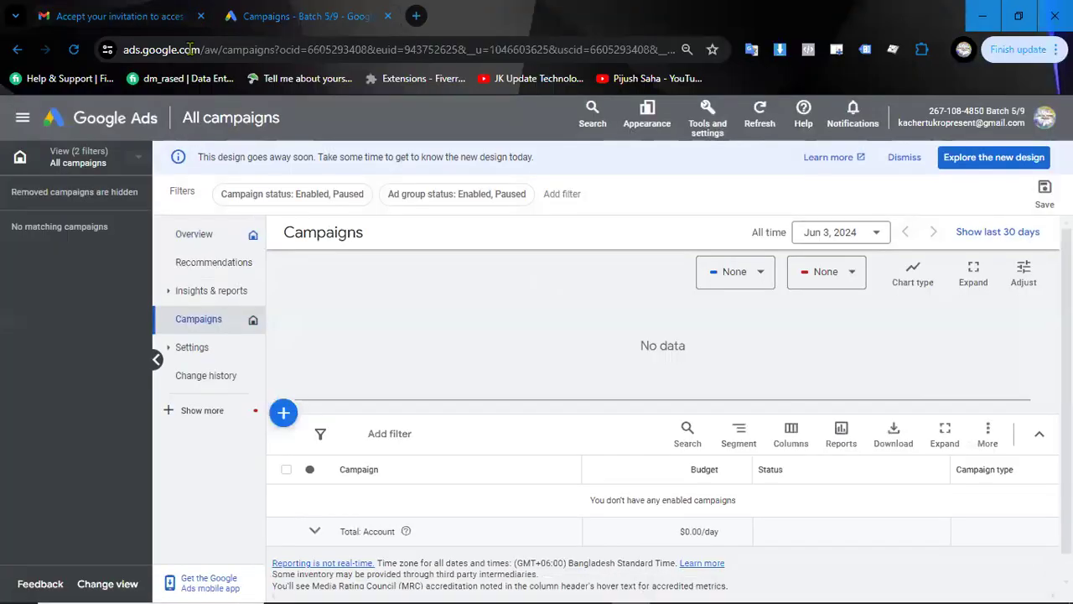
key("ctrl+shift+Tab")
left_click(219, 165)
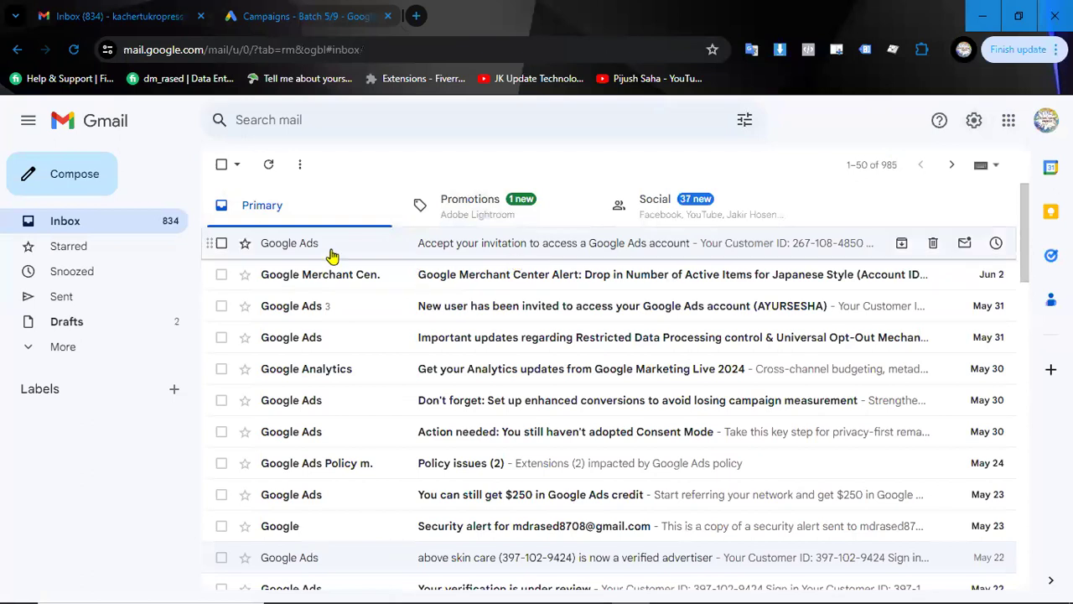
left_click(282, 19)
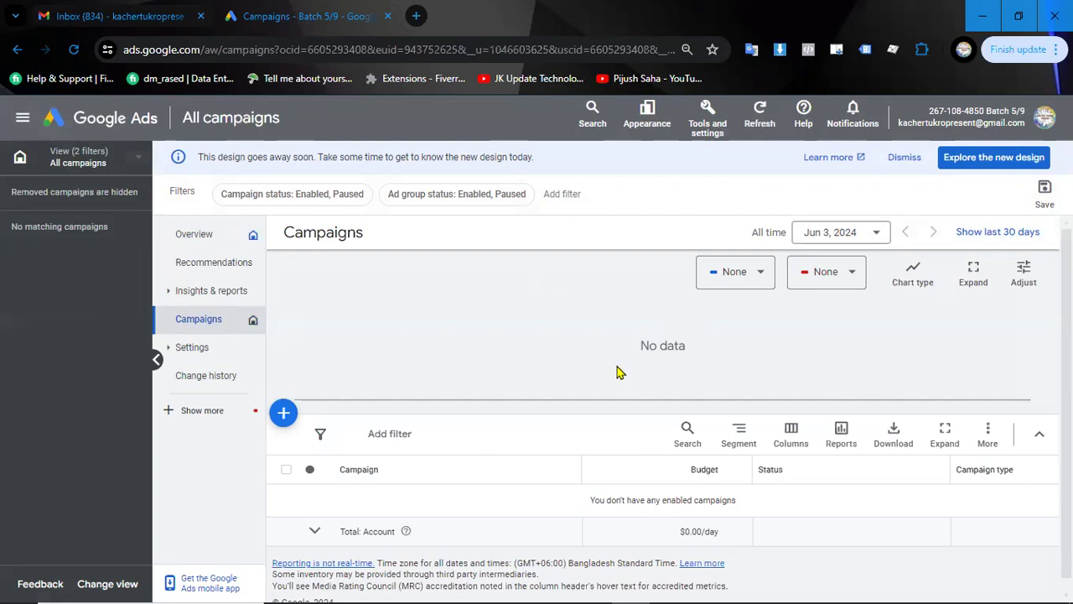
Switch to the other Chrome window, open ads.google.com in the blank tab, and look through the Google Ads account selection list
mouse_move(443, 582)
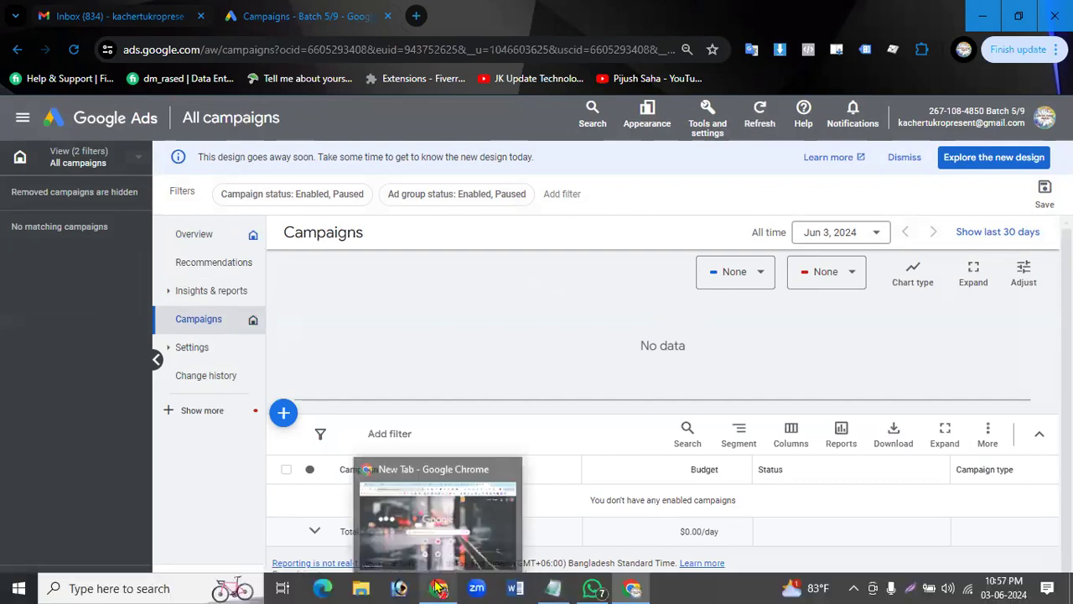
left_click(491, 444)
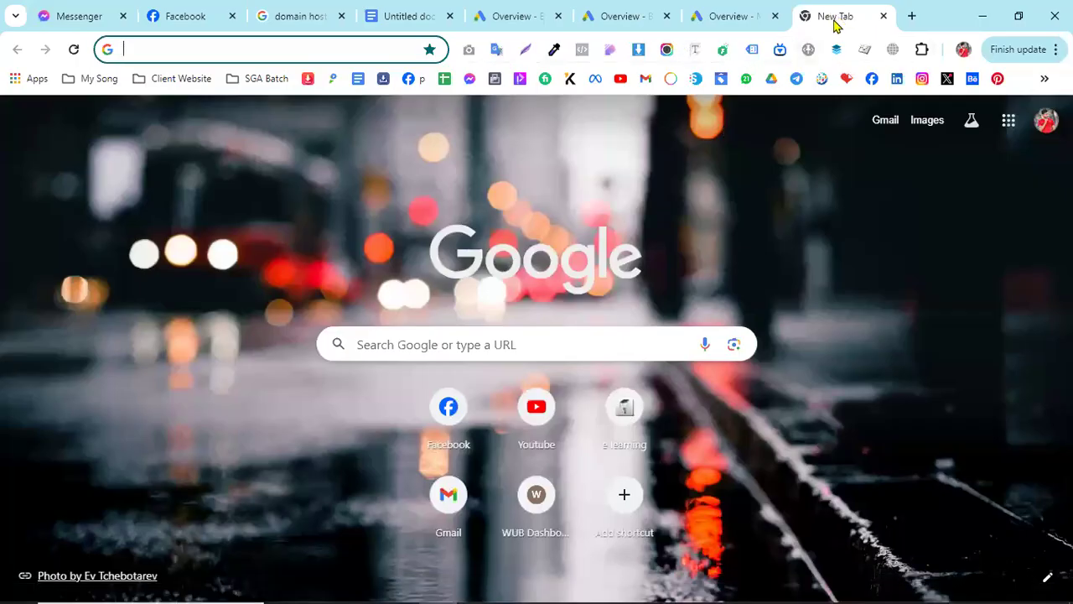
type("ads.google.com/intl/en_BD/home/")
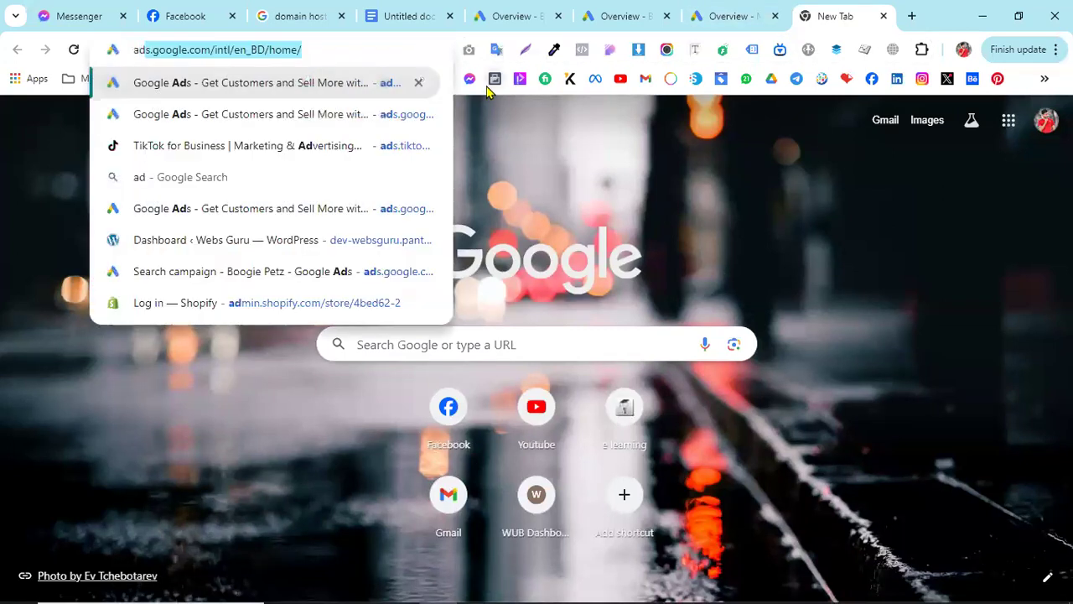
key("Return")
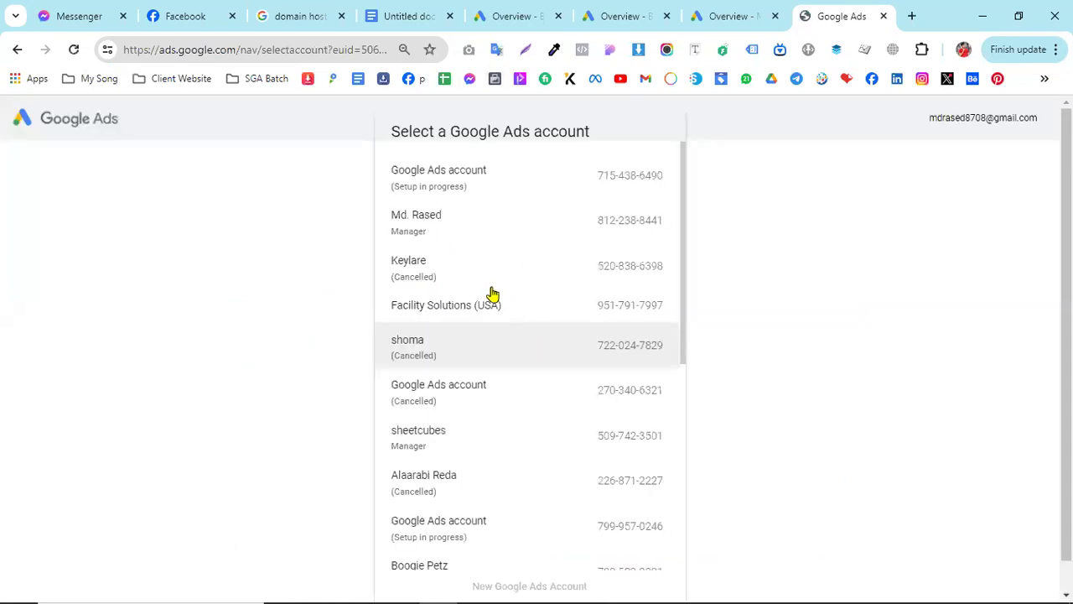
scroll(478, 369, "down", 1)
scroll(444, 310, "up", 1)
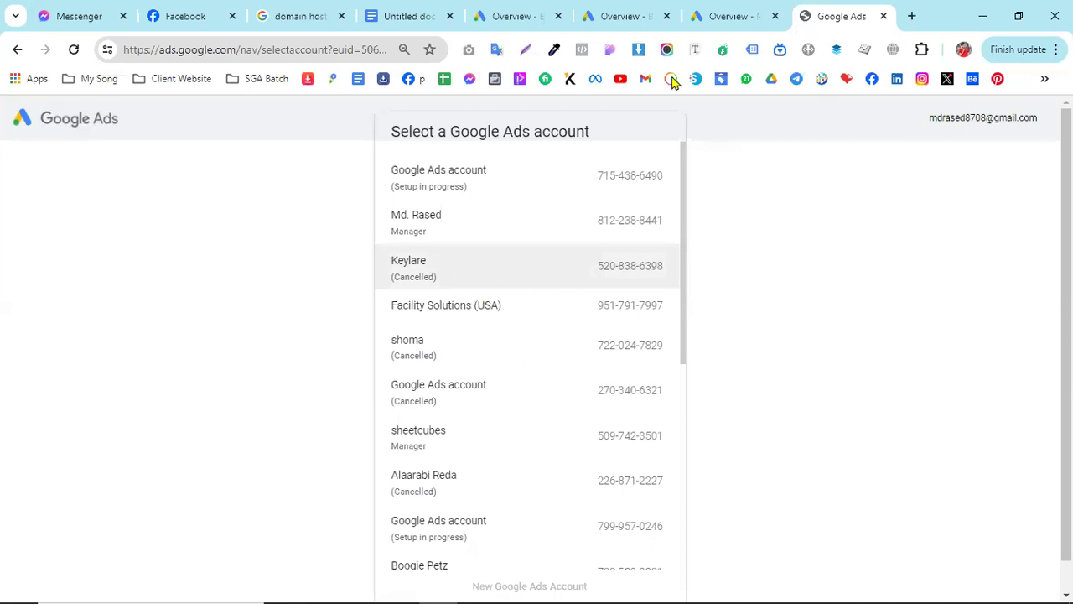
Close the Maison d'Abri overview tab and return to the Batch 5/9 Manager Account overview
left_click(618, 8)
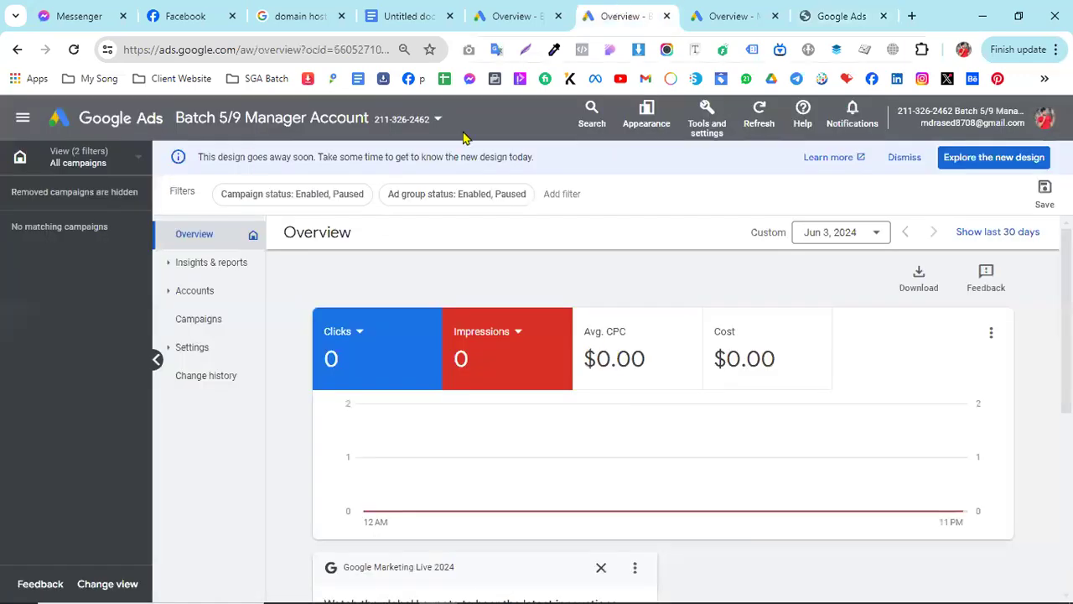
left_click(731, 12)
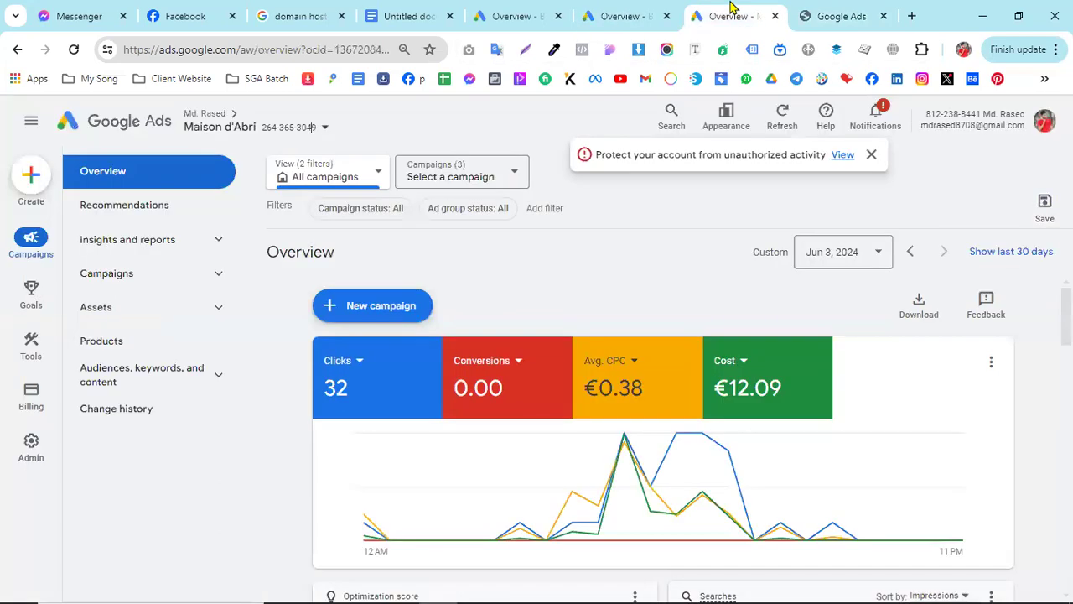
left_click(773, 16)
left_click(612, 17)
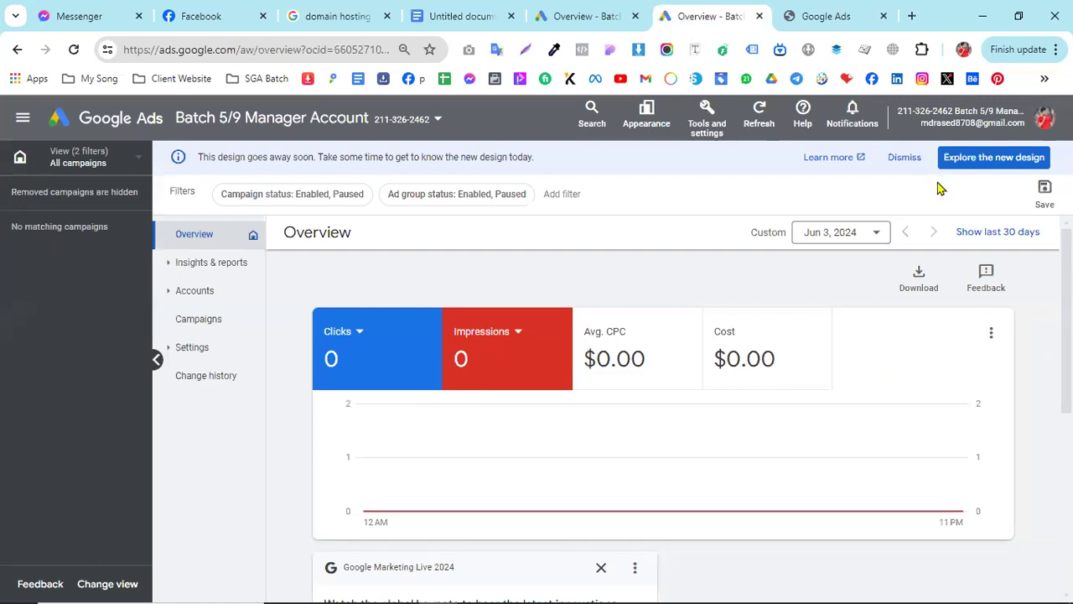
Copy the customer ID of the Batch 5/9 ad account from its overview page
left_click(562, 15)
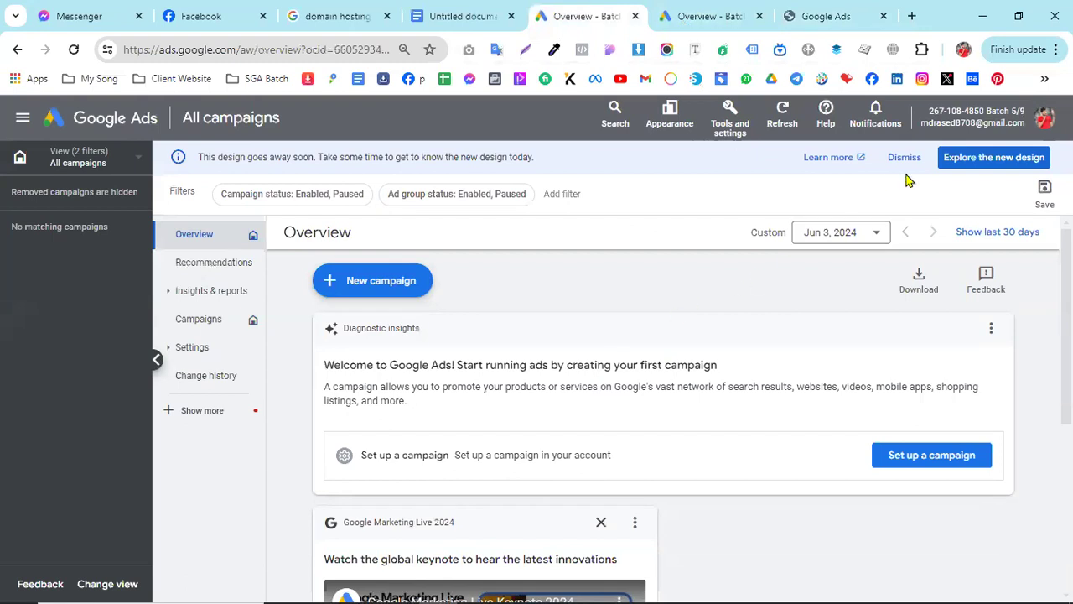
left_click_drag(928, 111, 986, 112)
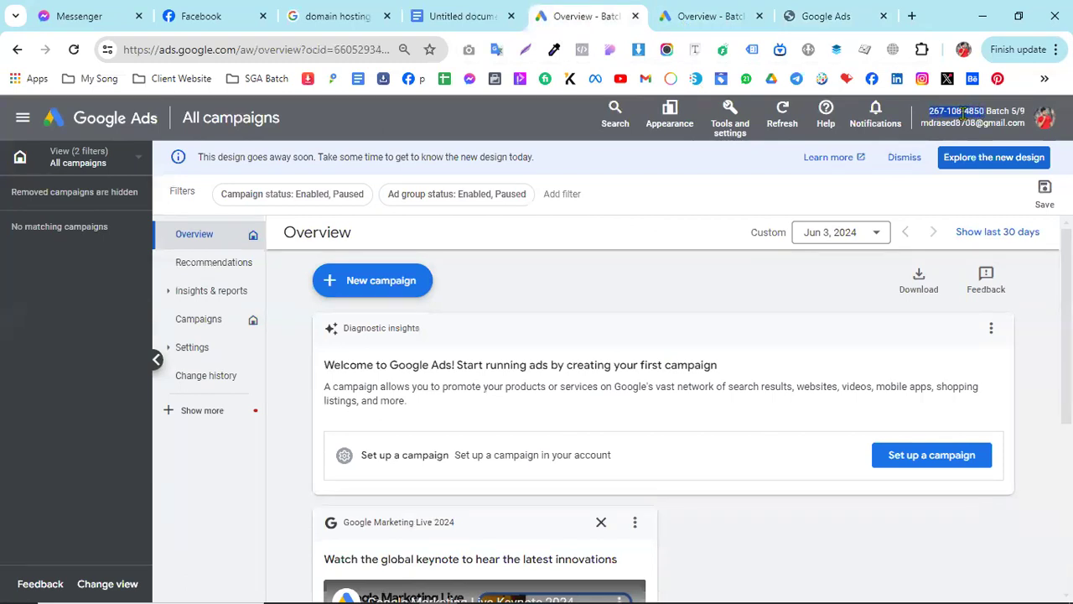
right_click(964, 115)
left_click(906, 131)
right_click(936, 113)
left_click(895, 135)
right_click(935, 120)
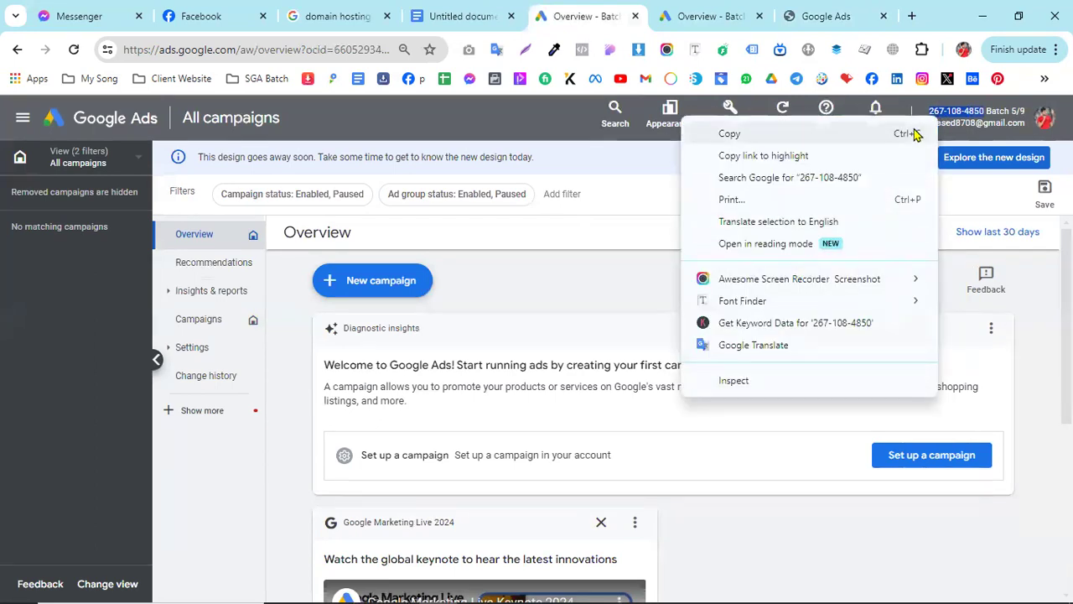
left_click(916, 134)
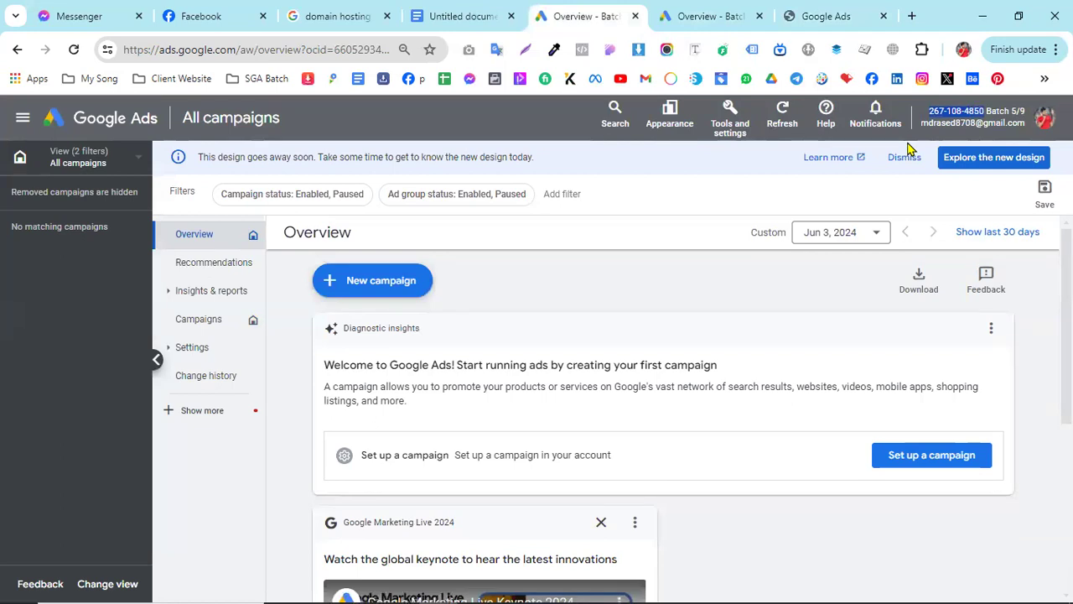
right_click(944, 118)
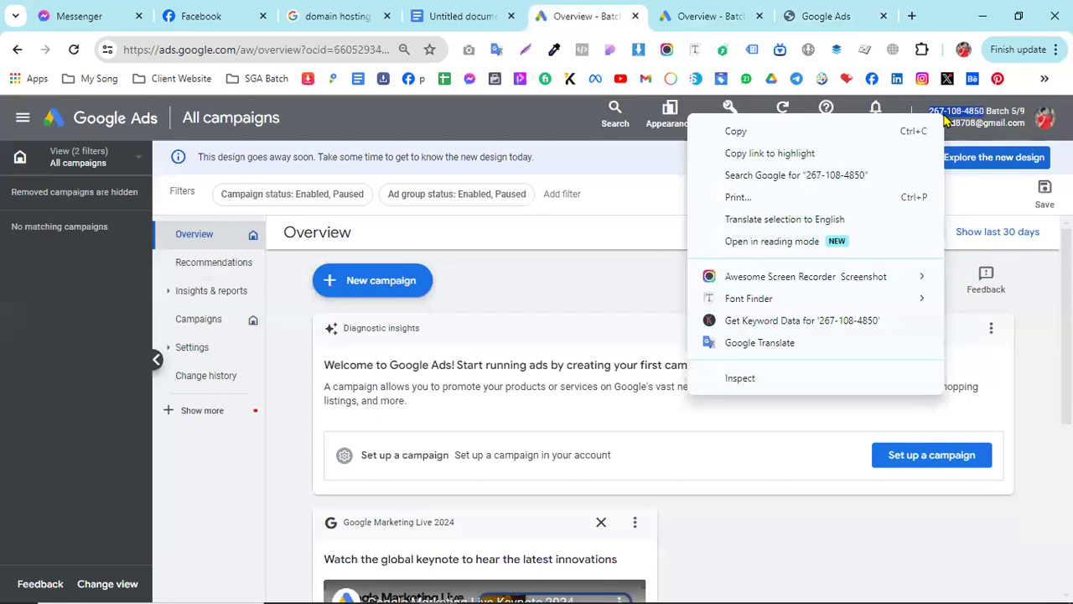
left_click(902, 132)
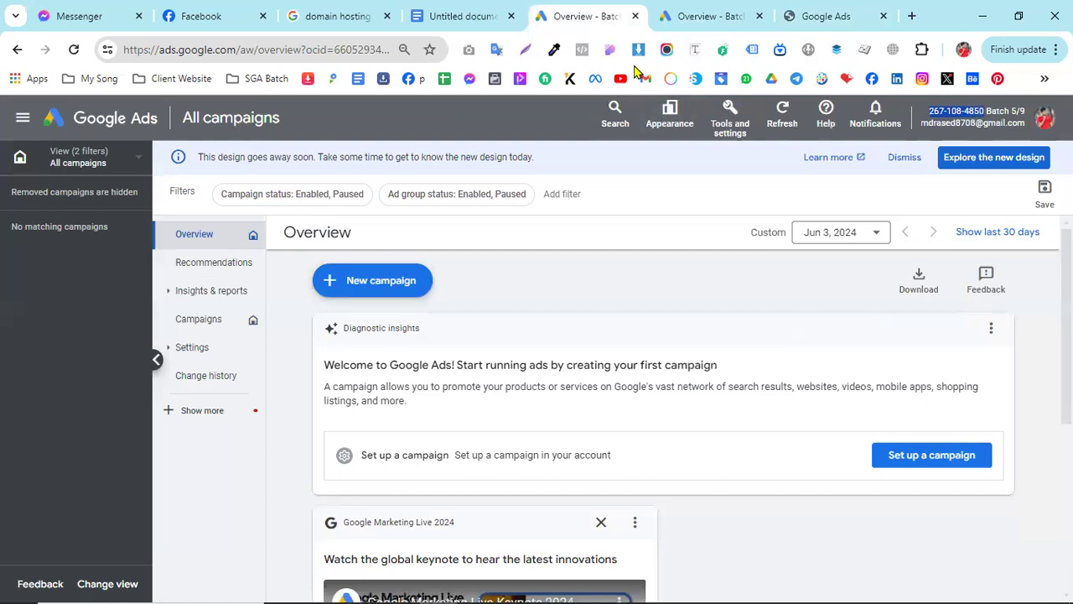
right_click(955, 112)
left_click(920, 120)
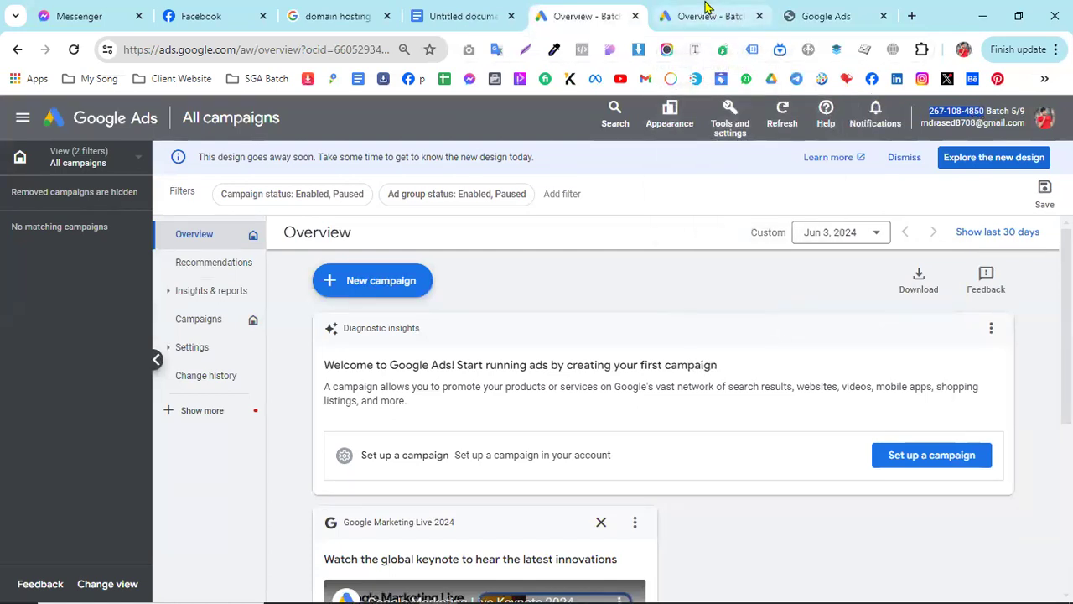
Check the Access and security users page of the Batch 5/9 Manager Account, then return to its overview
left_click(704, 7)
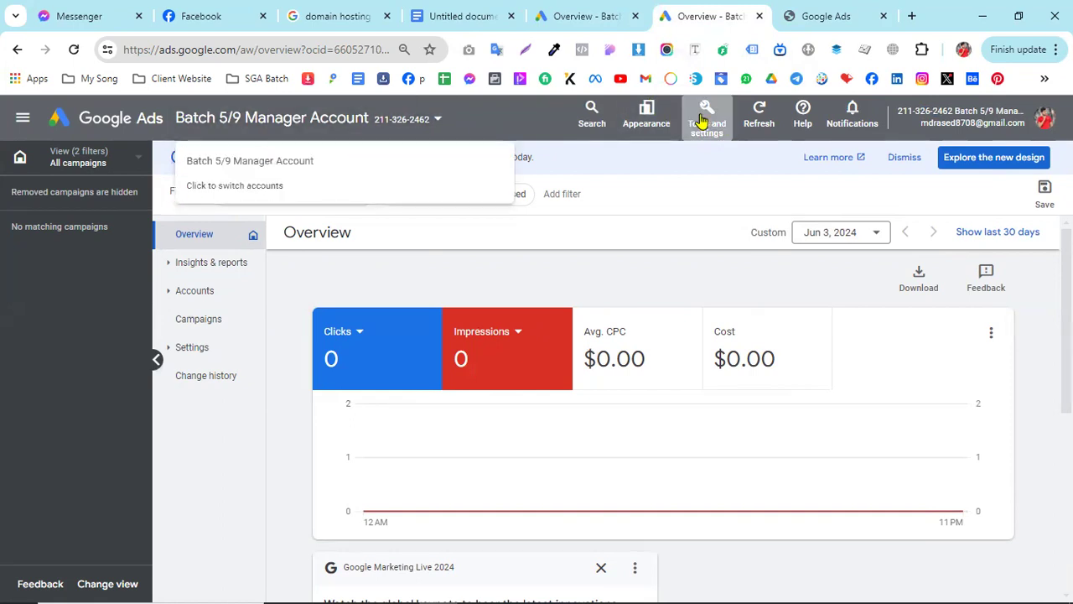
left_click(702, 122)
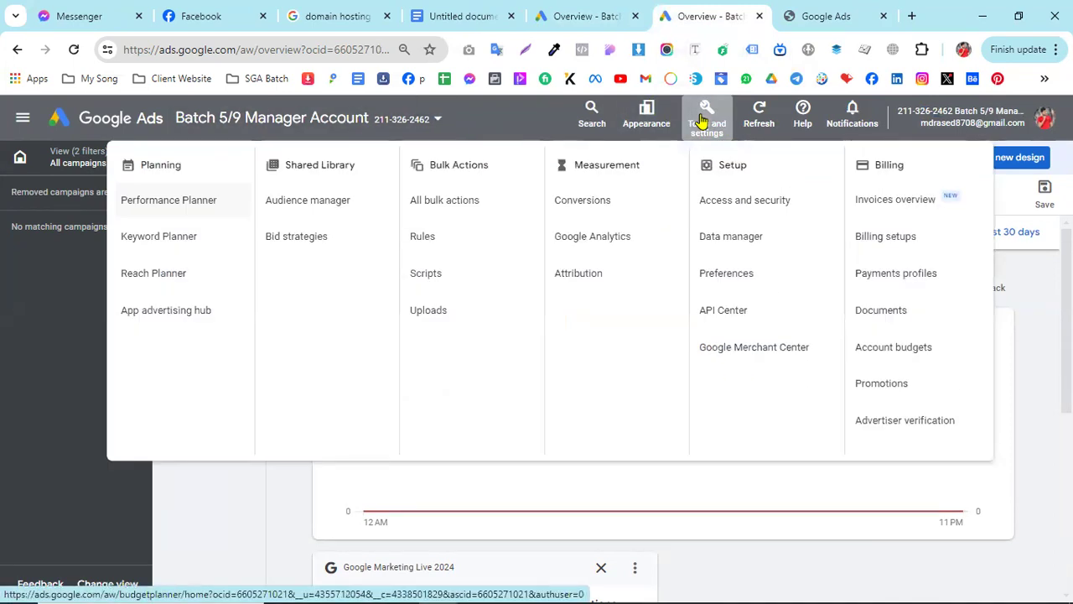
left_click(702, 122)
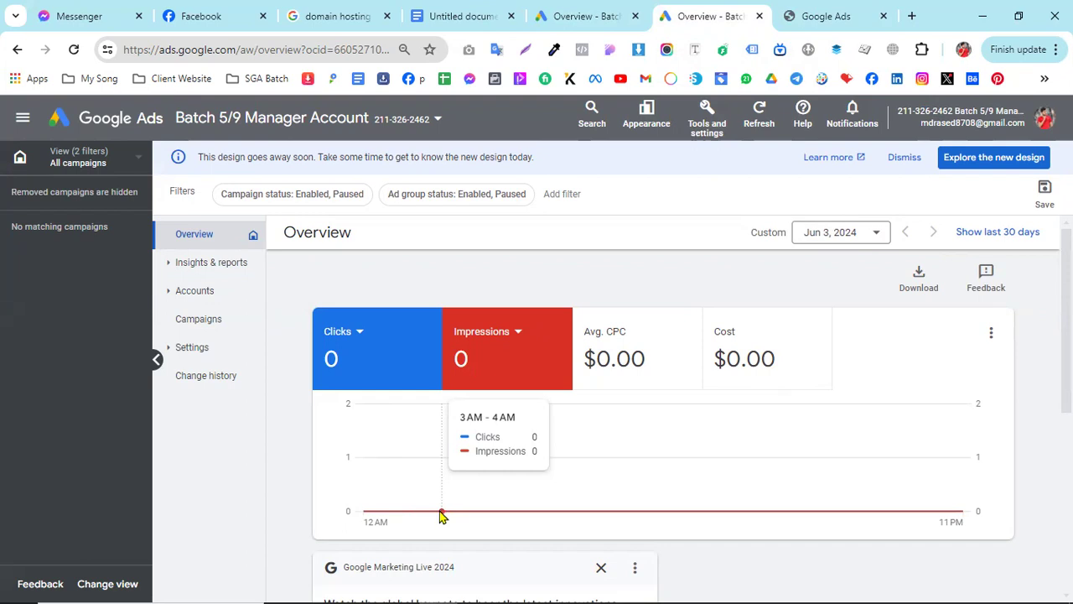
left_click(708, 126)
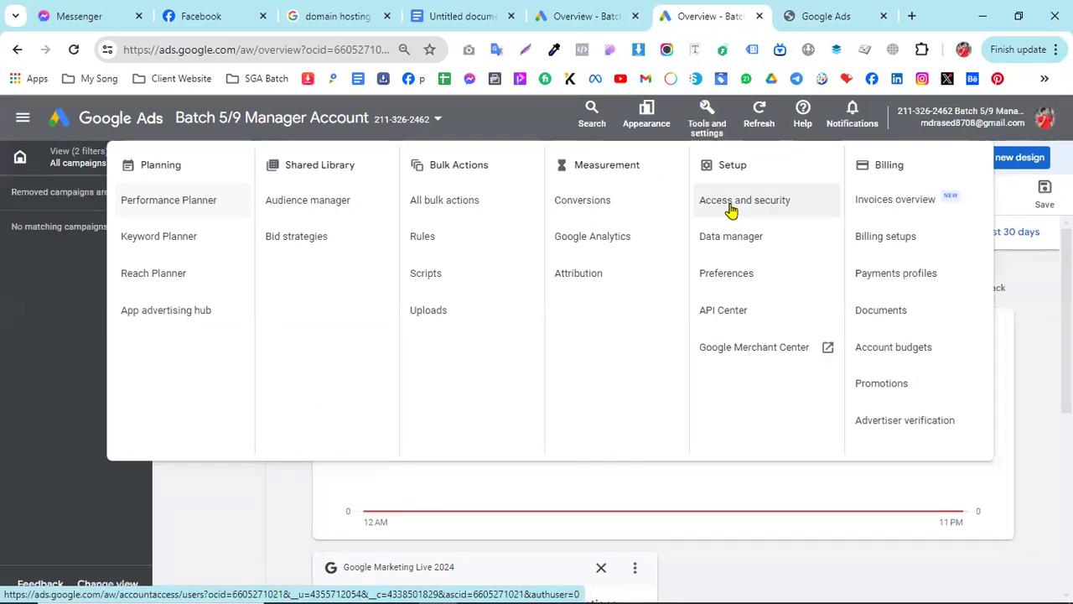
left_click(731, 208)
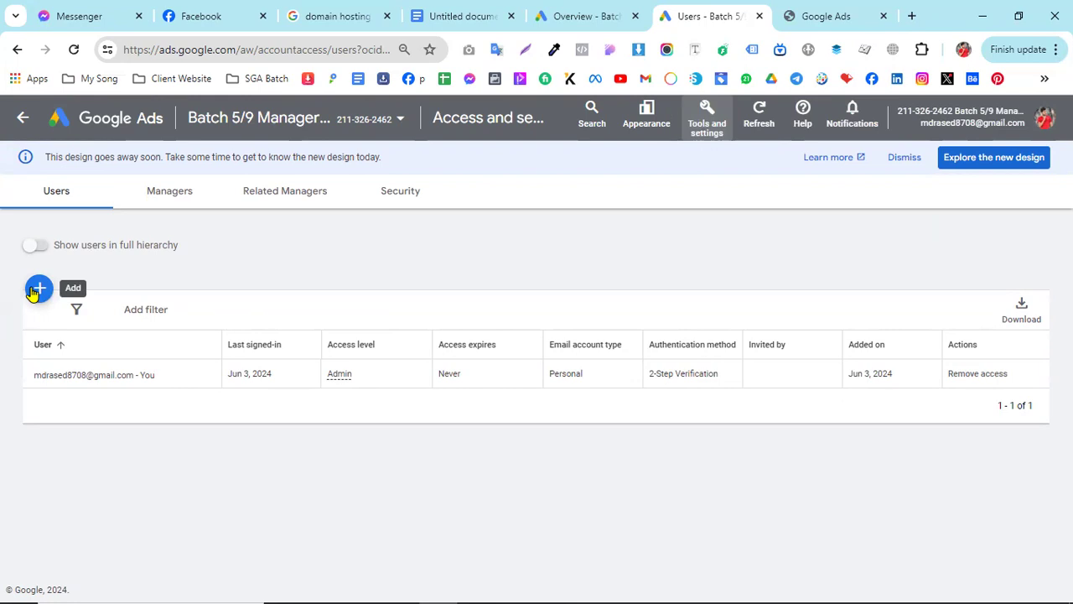
left_click(23, 117)
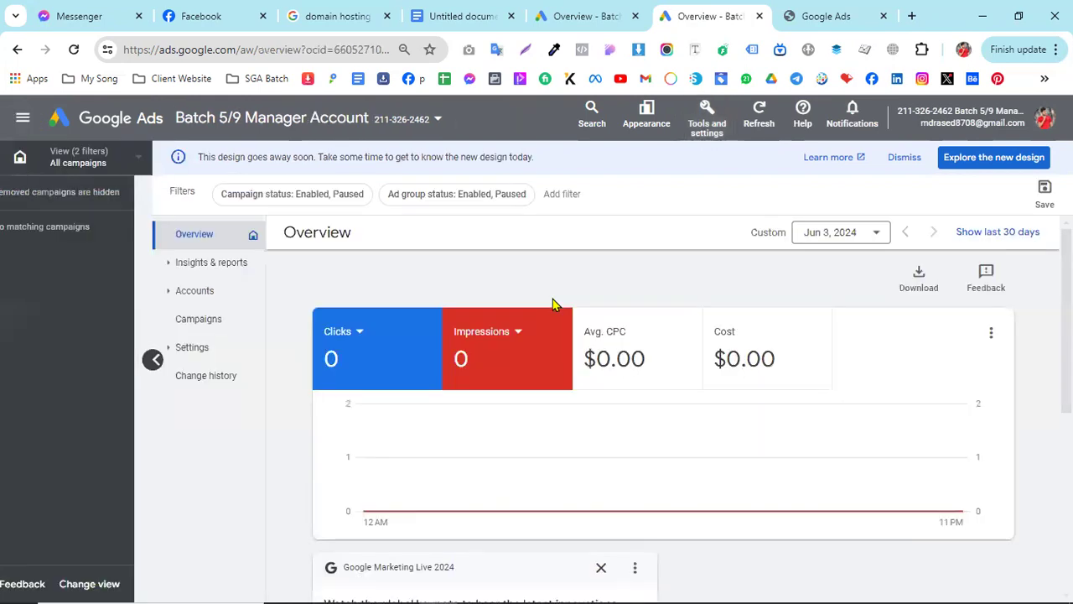
left_click(571, 194)
left_click(110, 118)
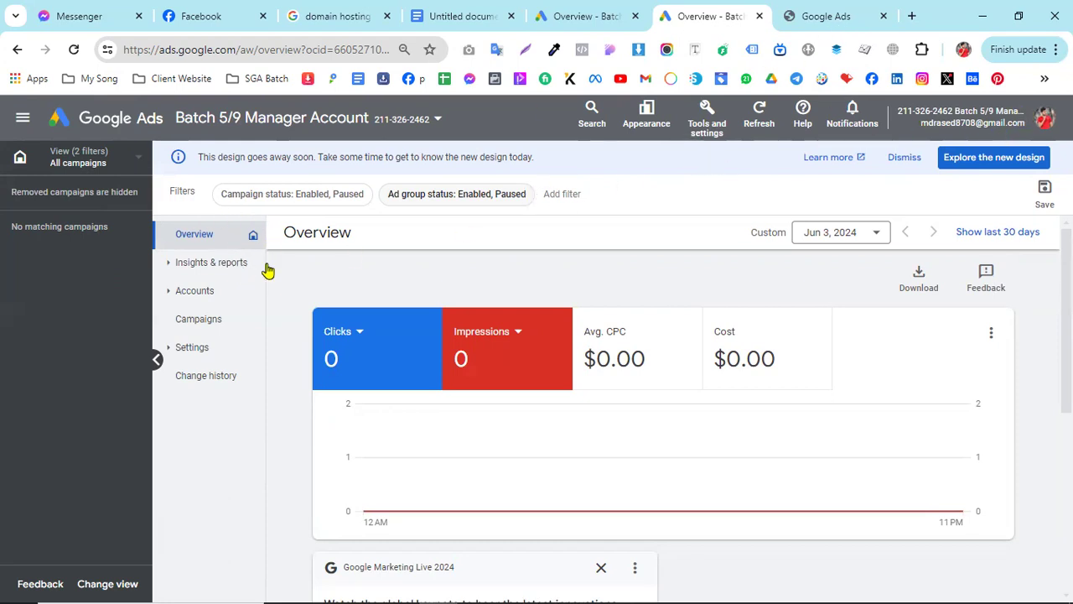
Open the accounts Performance page of the manager account and view the options for adding accounts
left_click(170, 293)
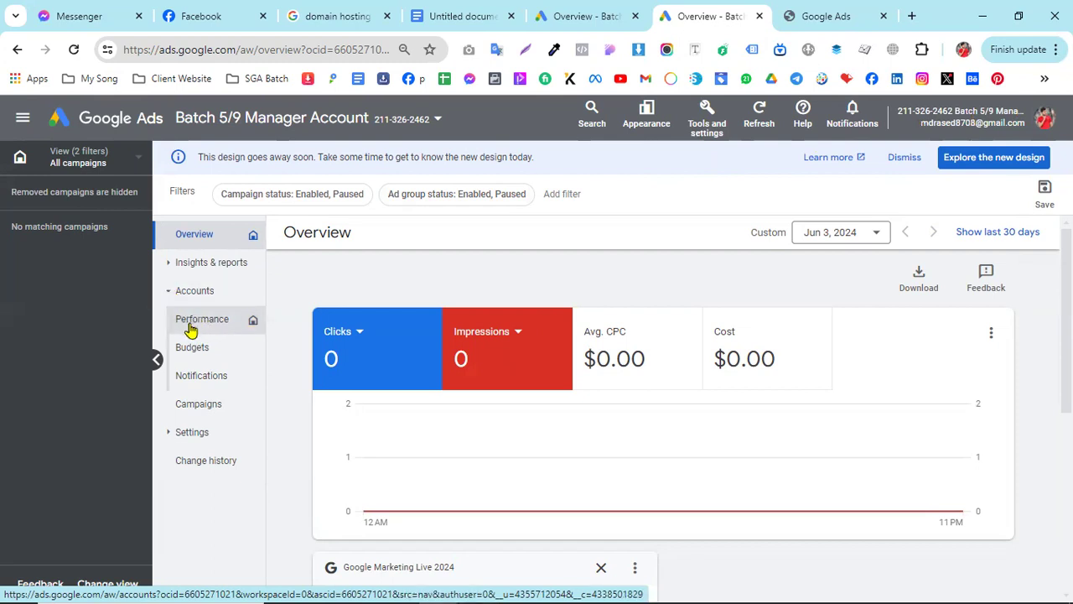
left_click(190, 327)
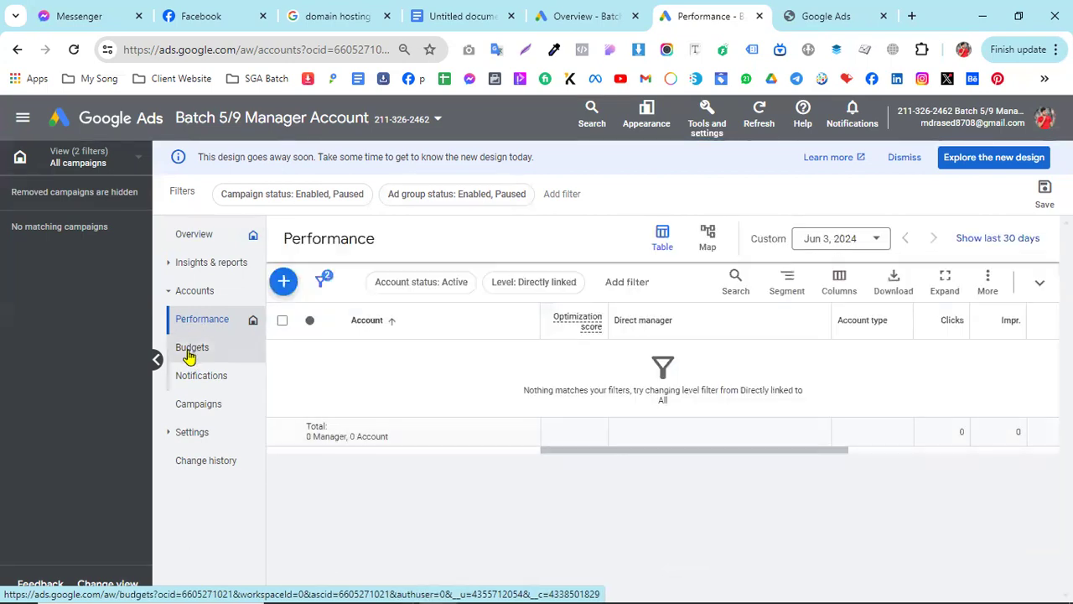
left_click(192, 409)
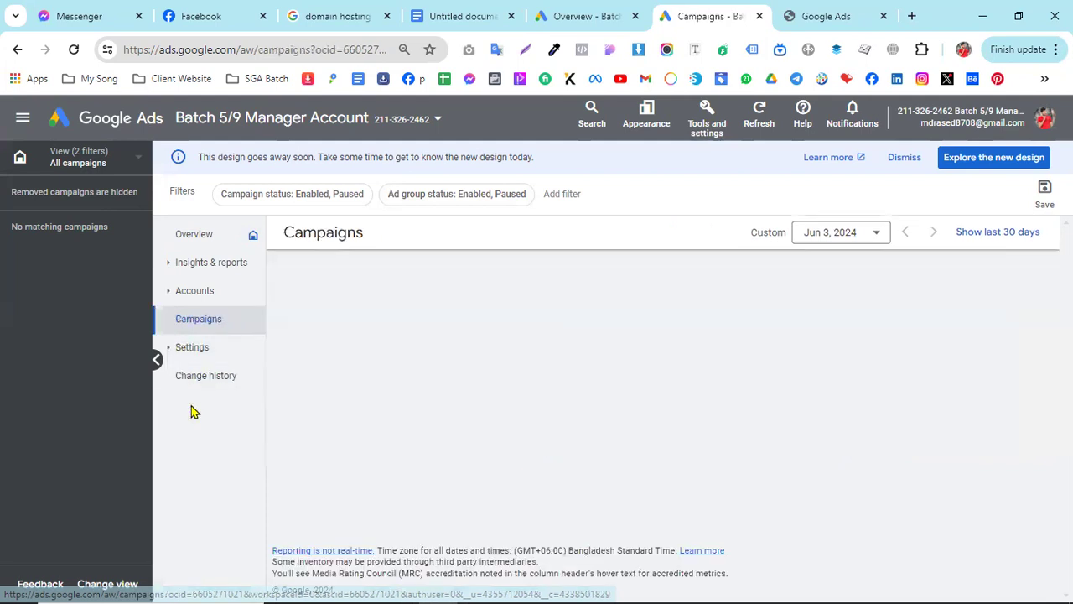
left_click(180, 295)
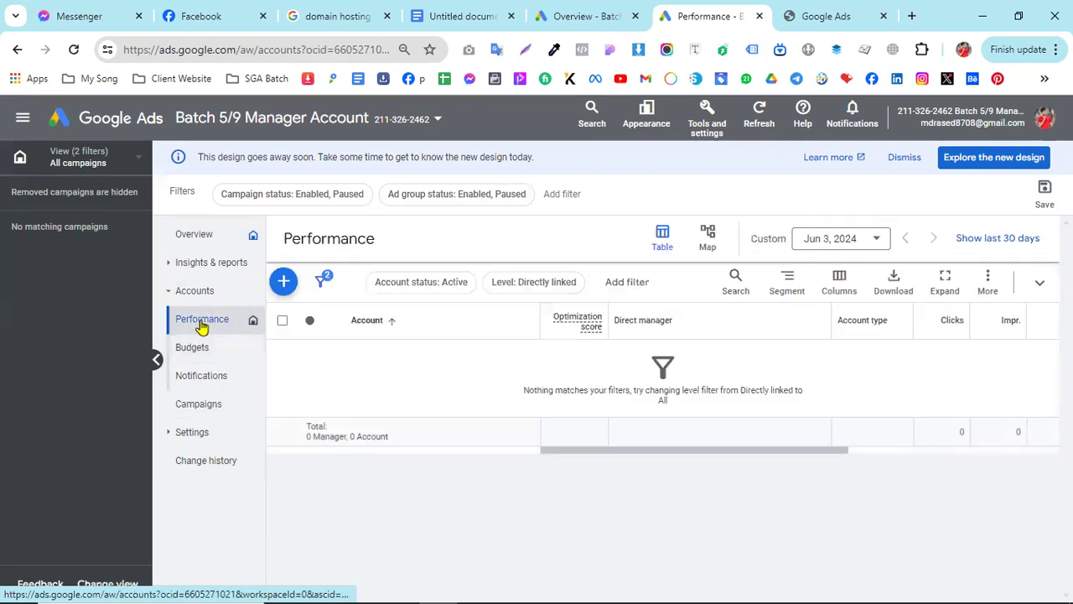
left_click(201, 325)
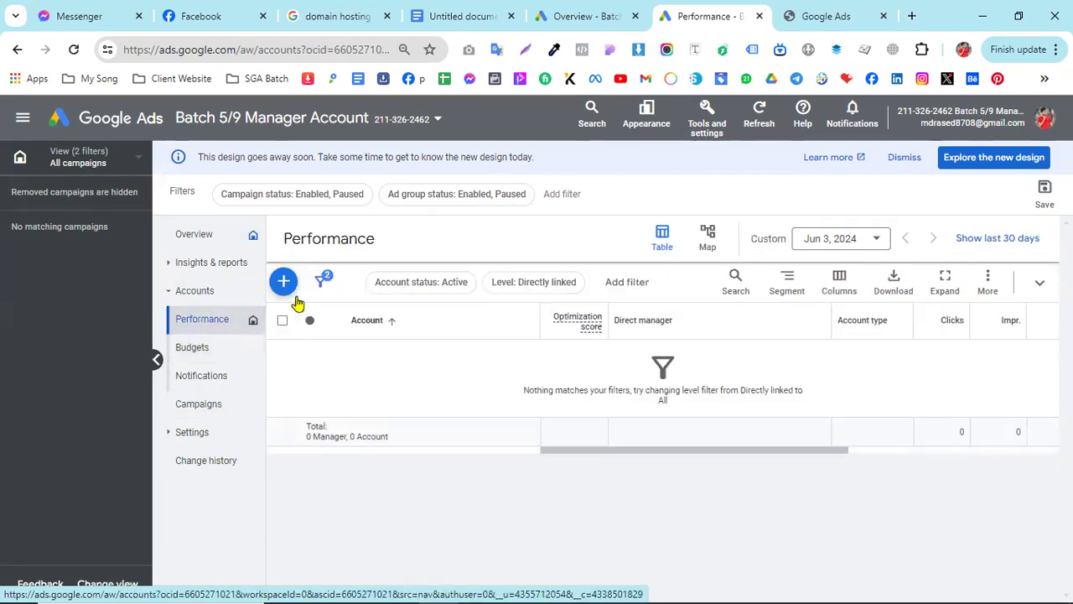
left_click(284, 283)
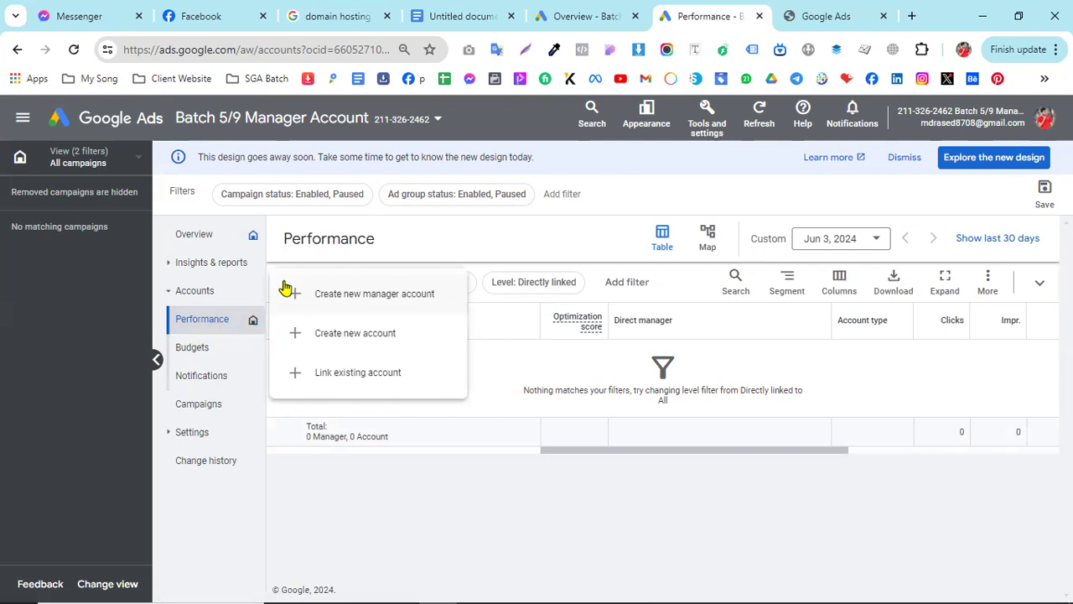
left_click(204, 322)
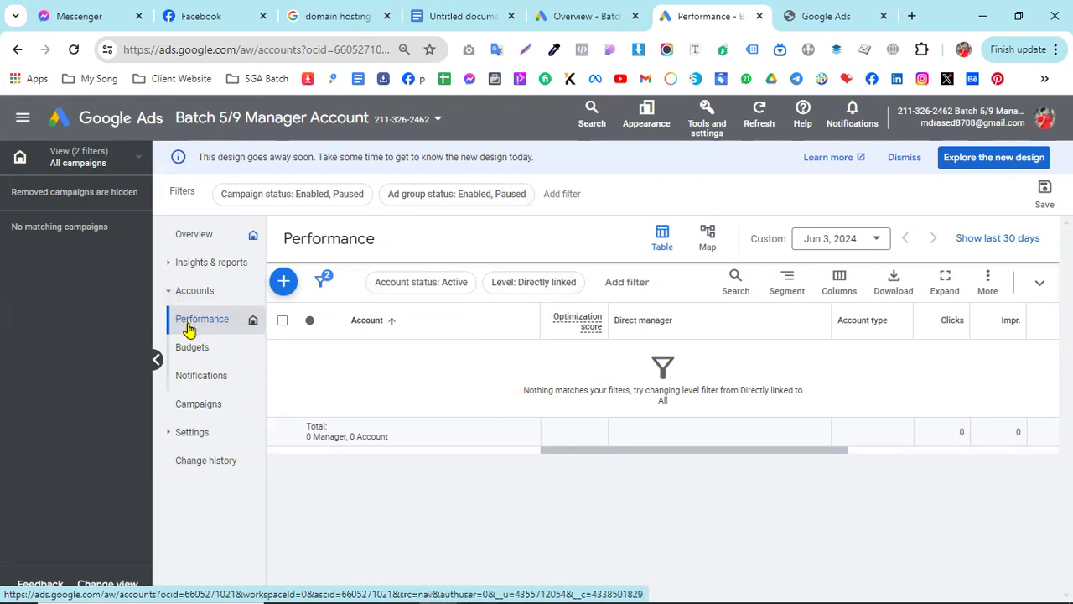
Send a link request for the existing ad account using the copied customer ID, with Batch 5/9 Manager Account as direct manager
left_click(283, 283)
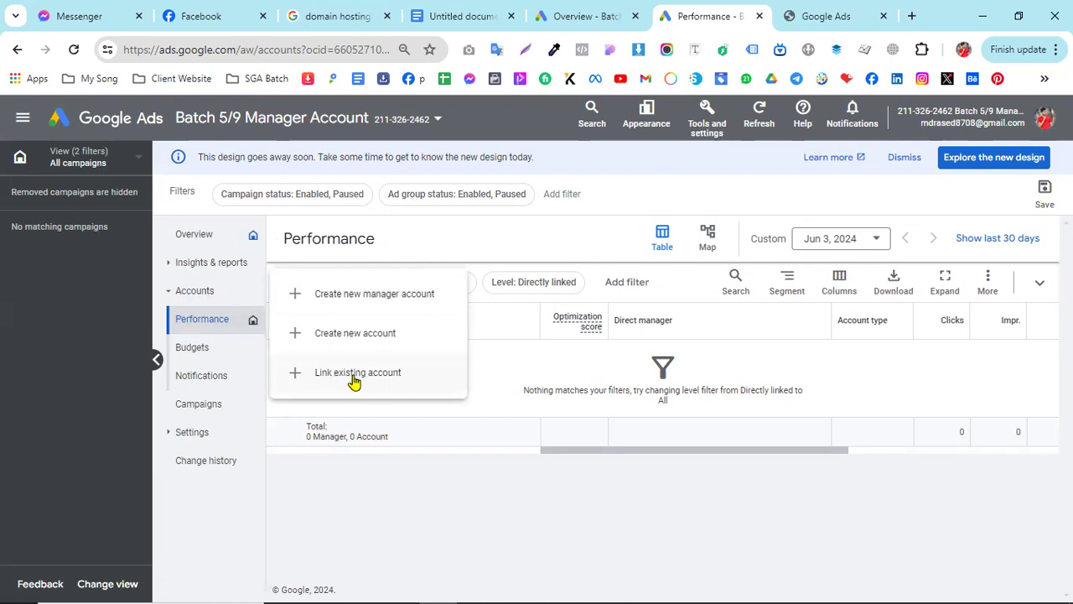
left_click(354, 377)
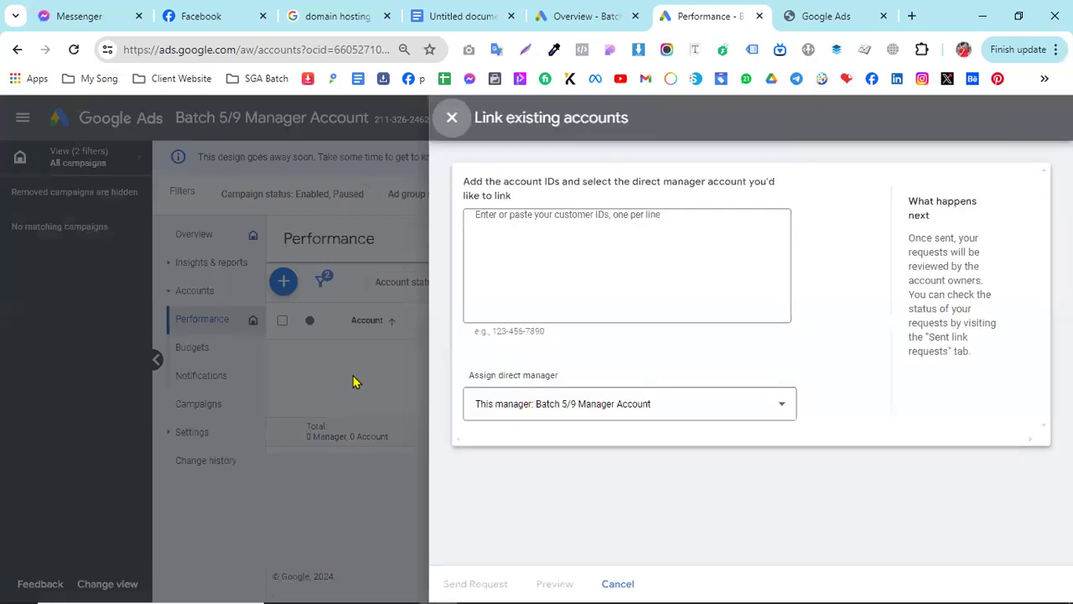
left_click(486, 222)
right_click(484, 220)
left_click(533, 398)
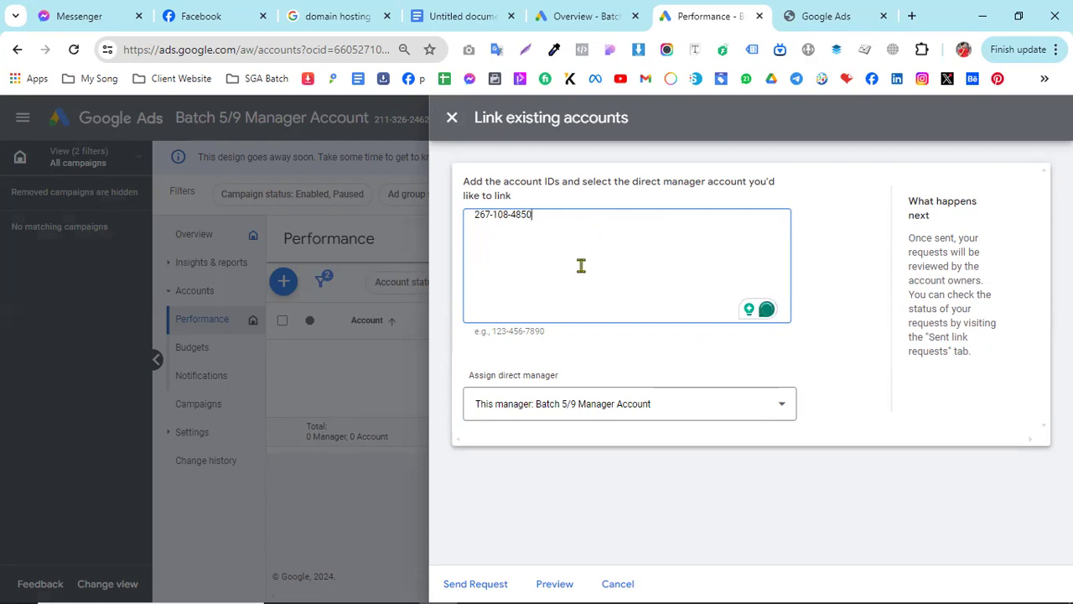
left_click(461, 584)
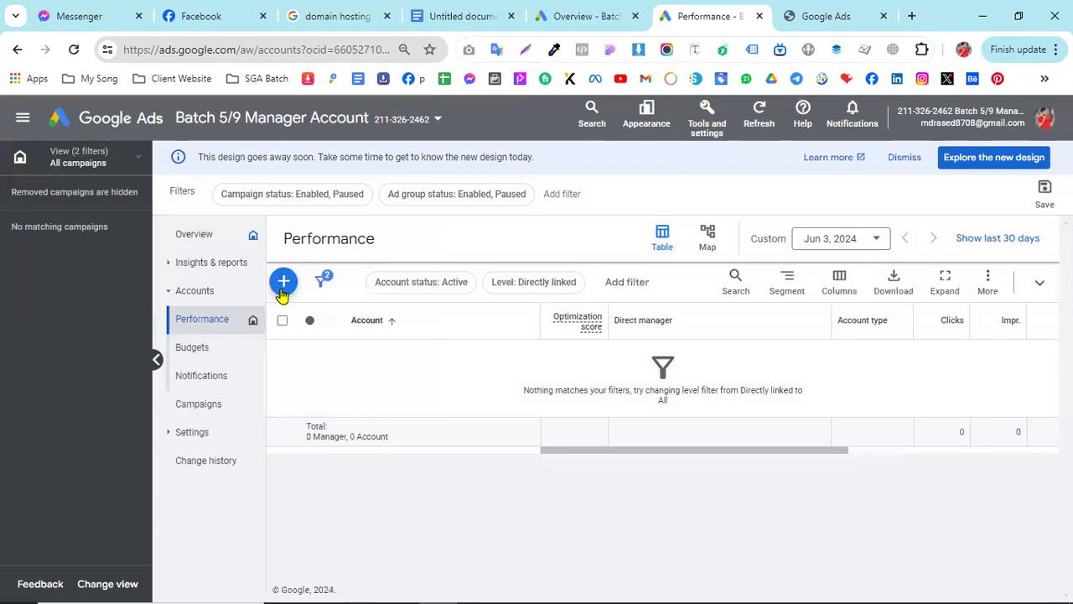
left_click(282, 292)
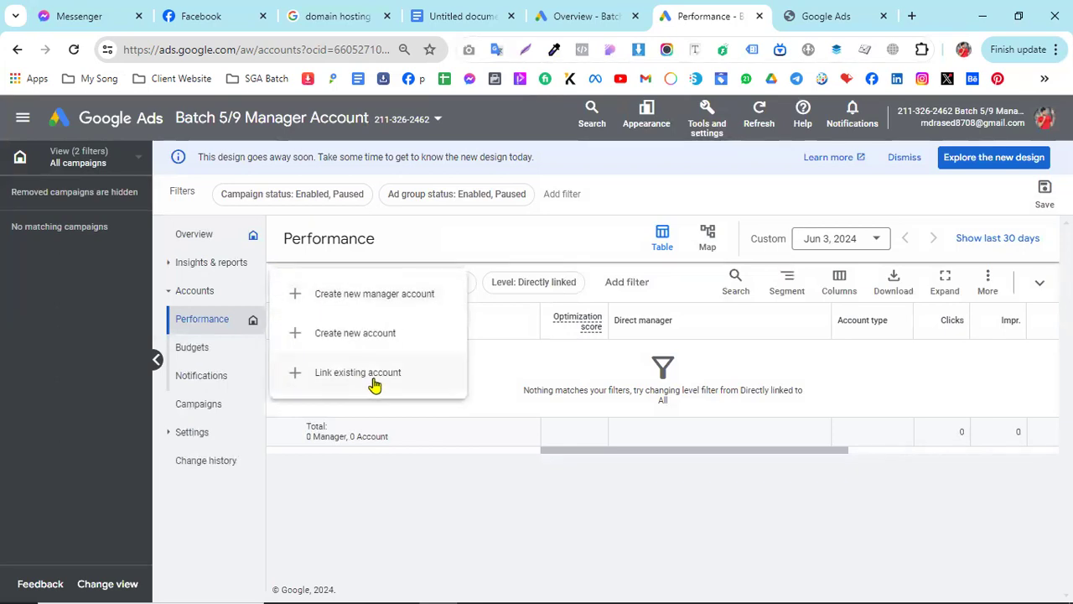
left_click(411, 509)
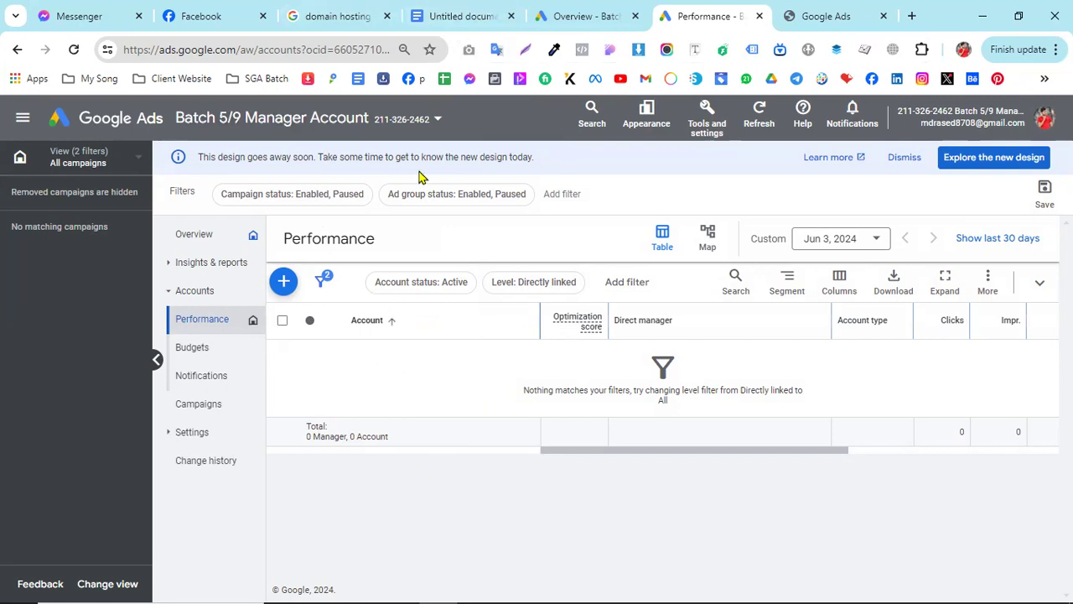
Reload the Batch 5/9 ad account's overview and check its notifications for the manager link request
left_click(570, 10)
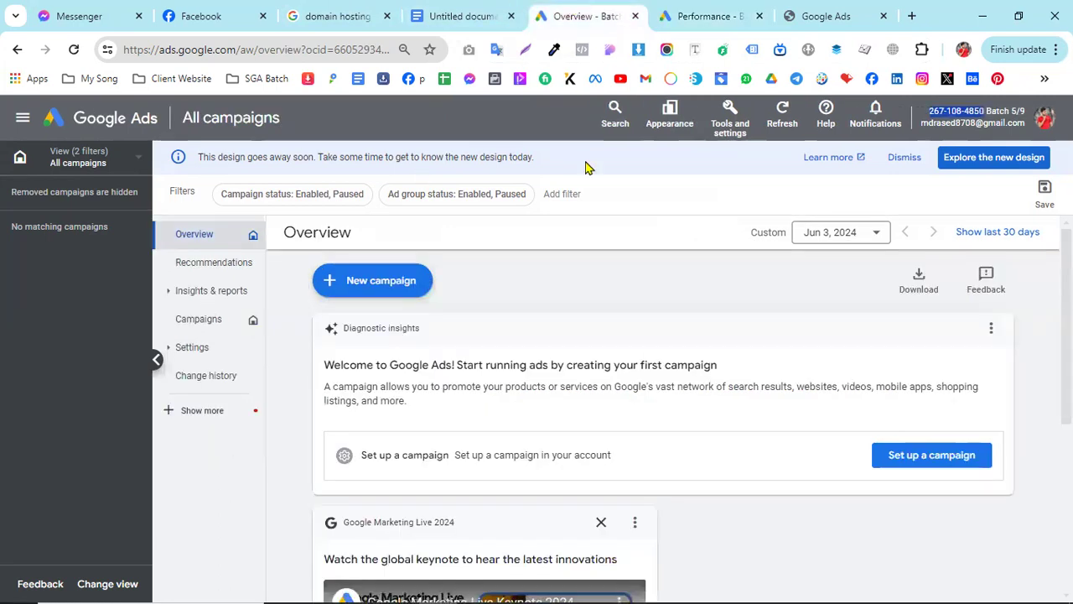
left_click(74, 50)
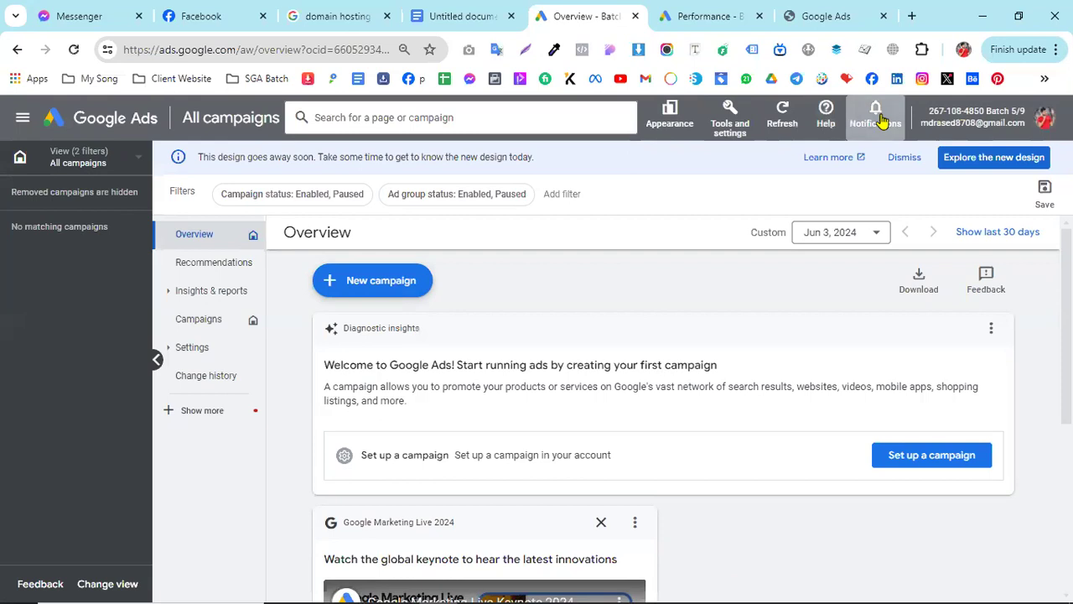
left_click(876, 117)
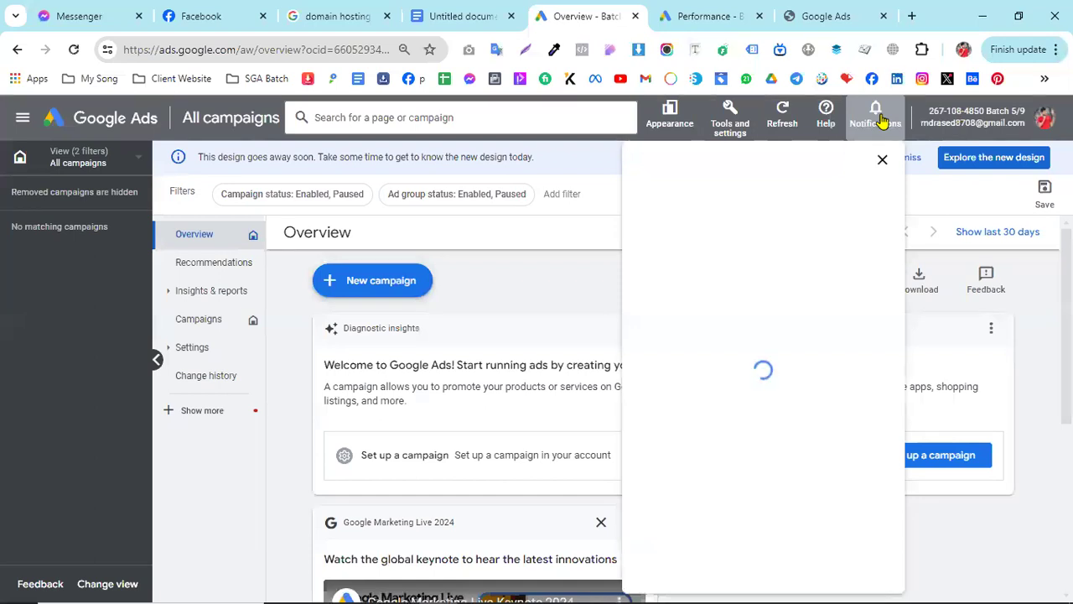
left_click(880, 160)
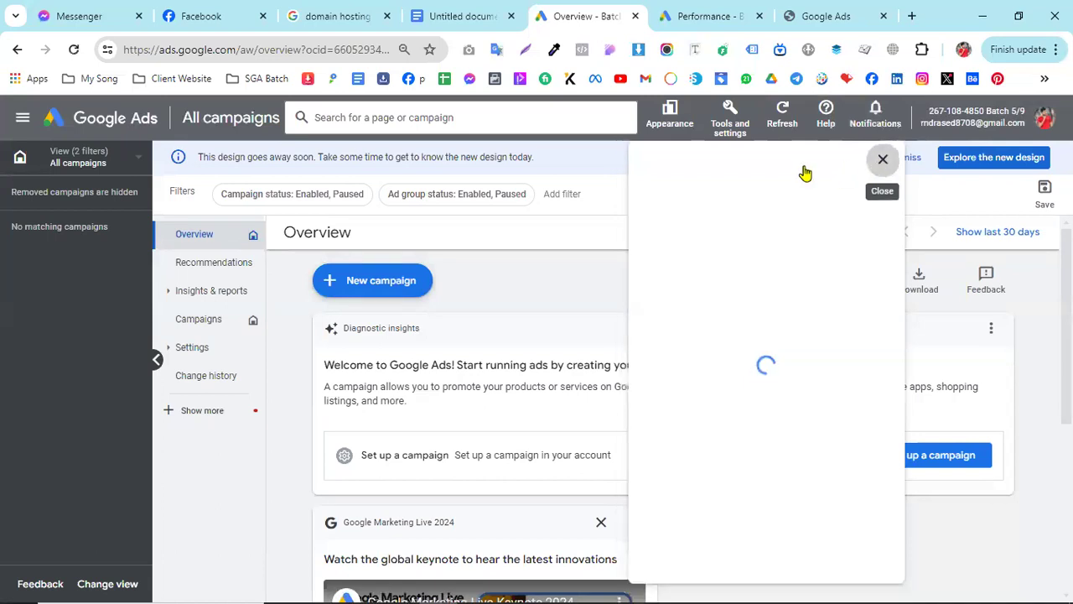
left_click(869, 115)
left_click(869, 115)
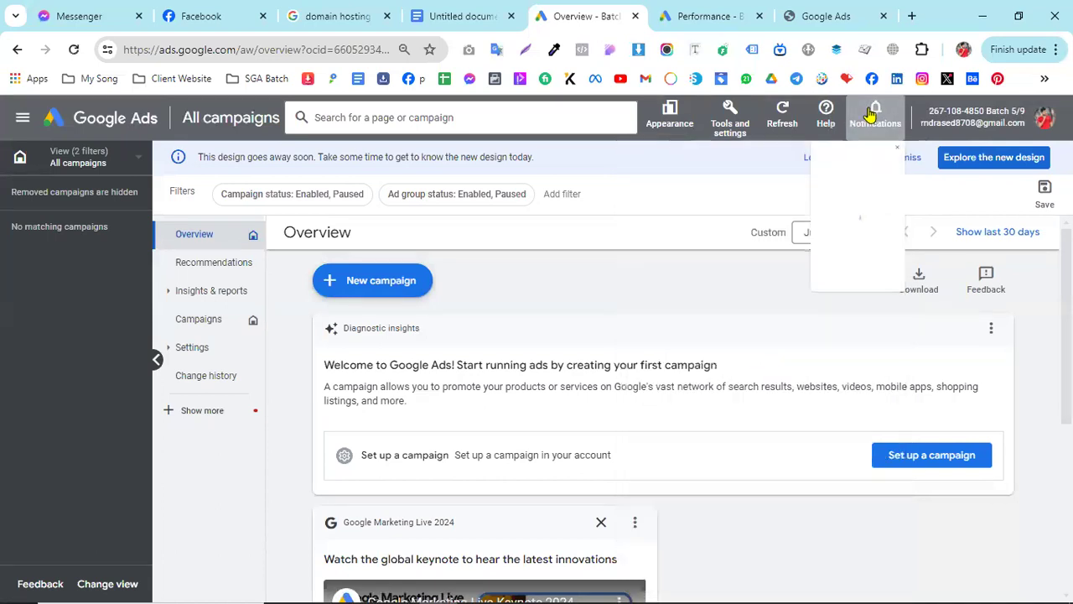
Open Access and security for the Batch 5/9 ad account and check its list of managers
left_click(714, 111)
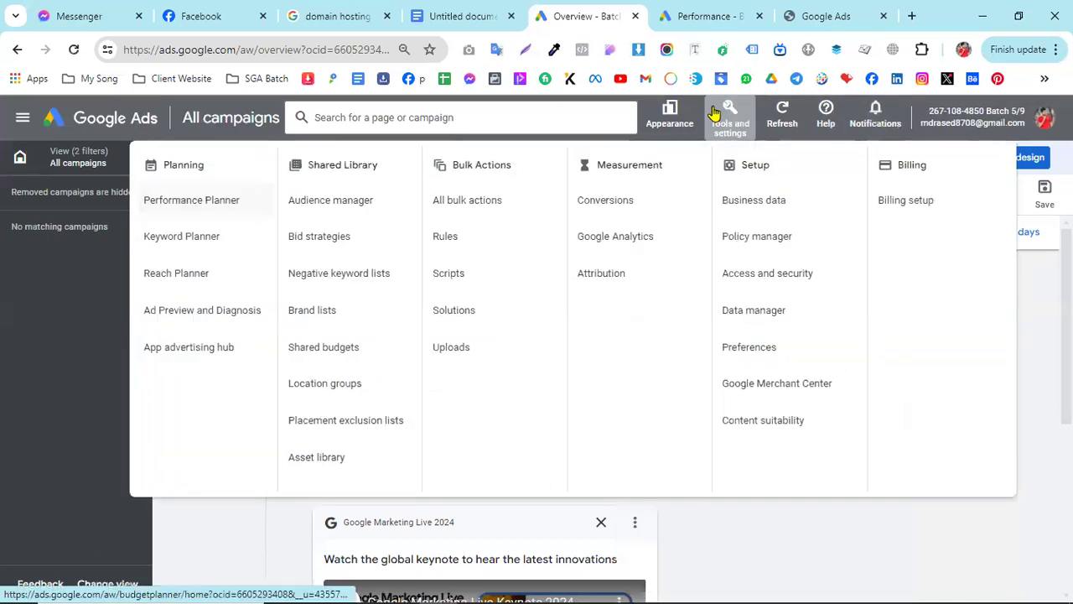
left_click(759, 288)
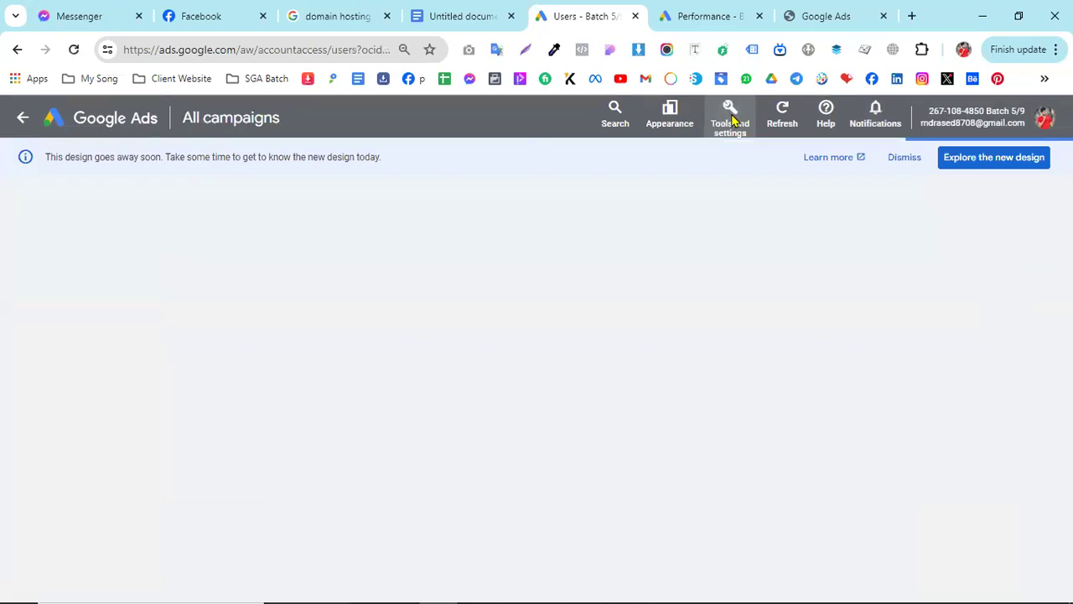
left_click(731, 122)
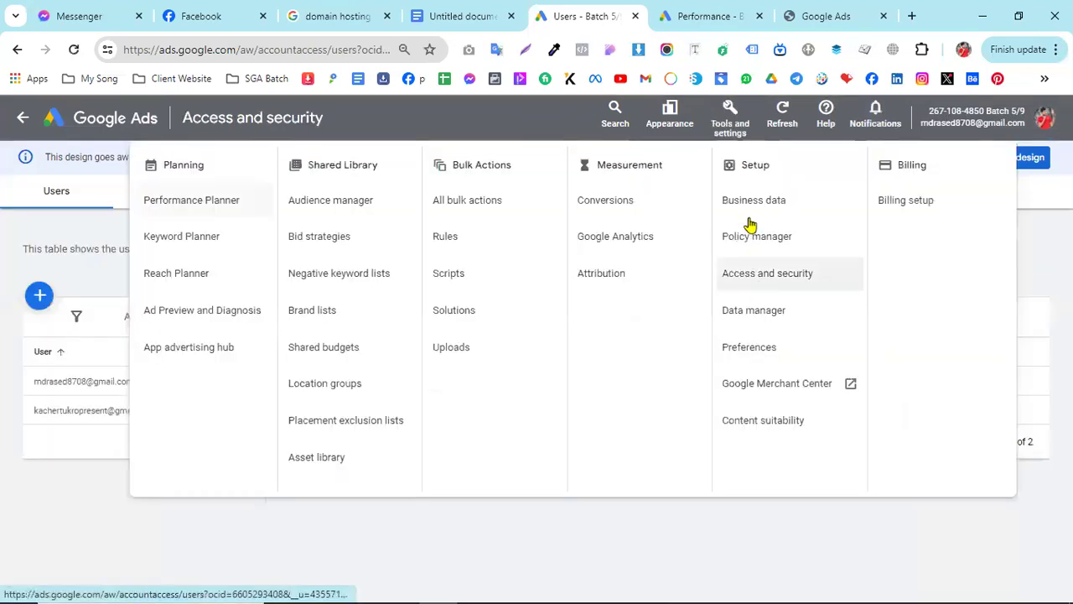
left_click(742, 105)
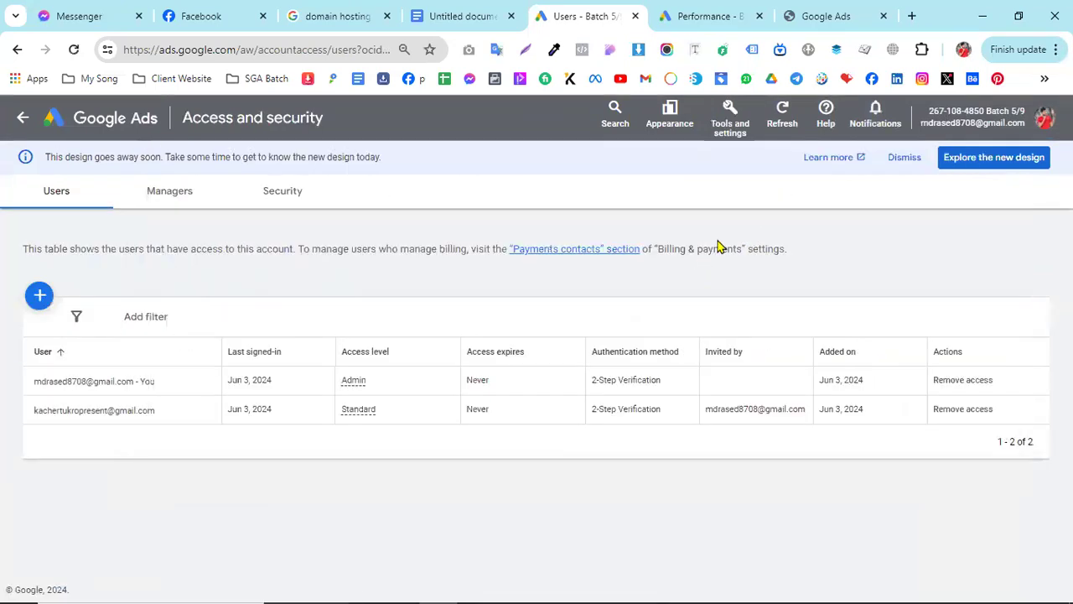
left_click(171, 201)
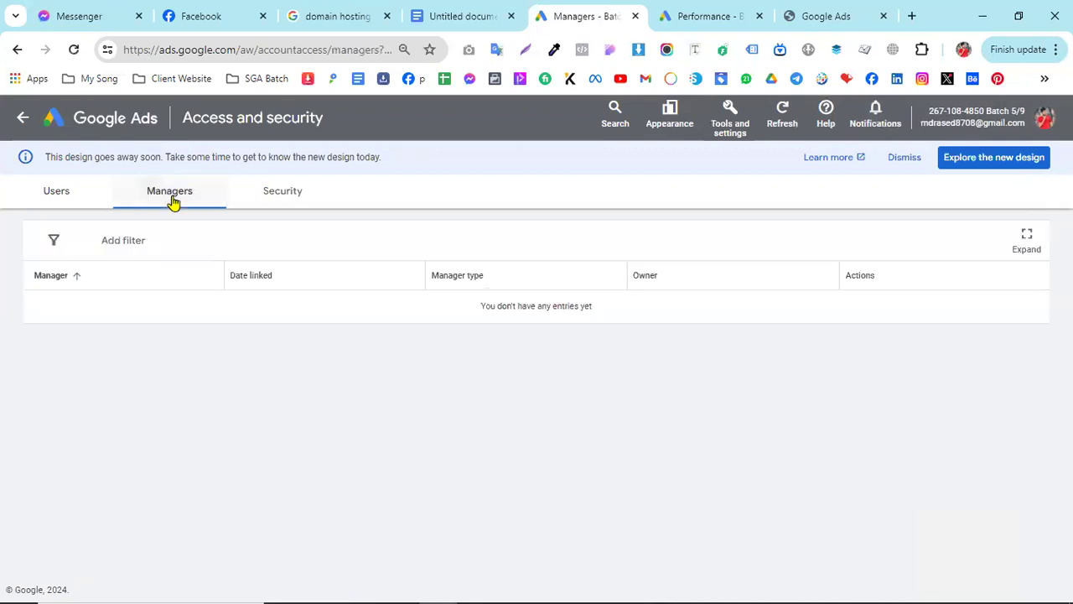
Review the ad account's sign-in verification settings under Security and recheck its notifications
left_click(269, 201)
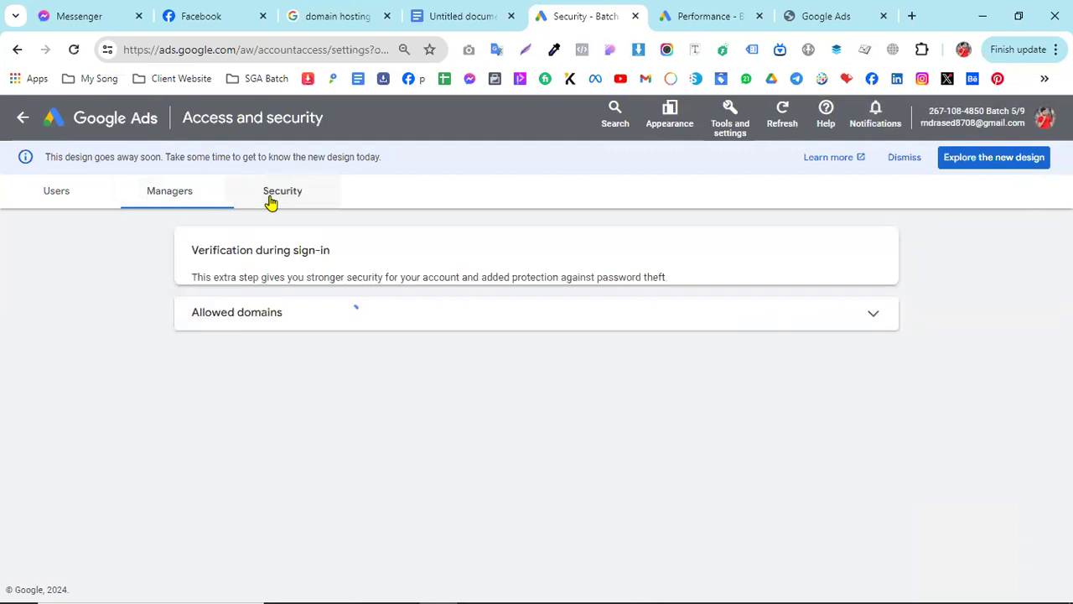
scroll(490, 327, "down", 2)
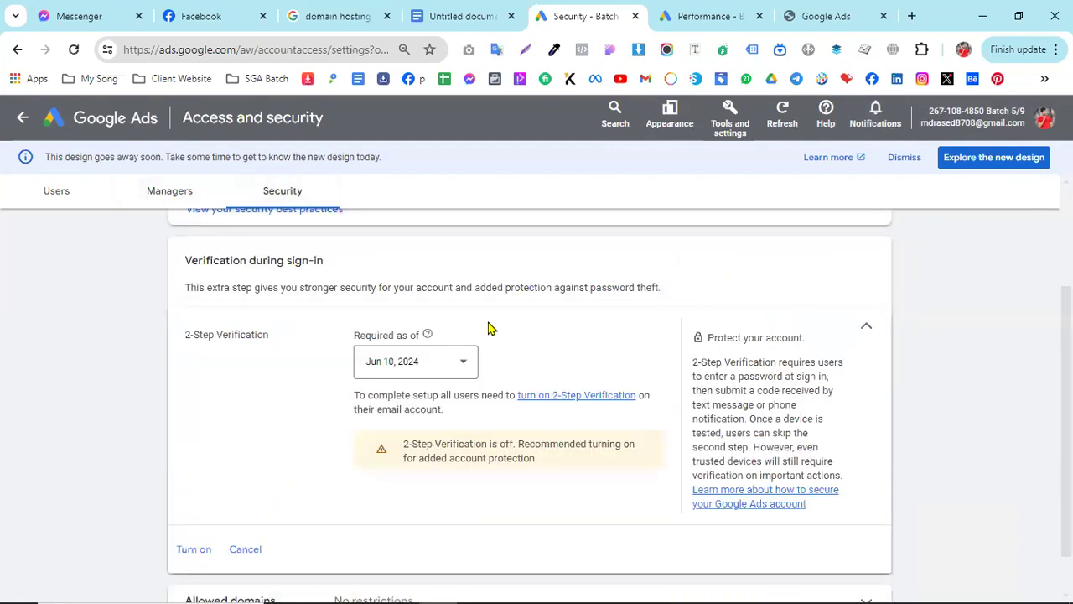
scroll(491, 327, "down", 1)
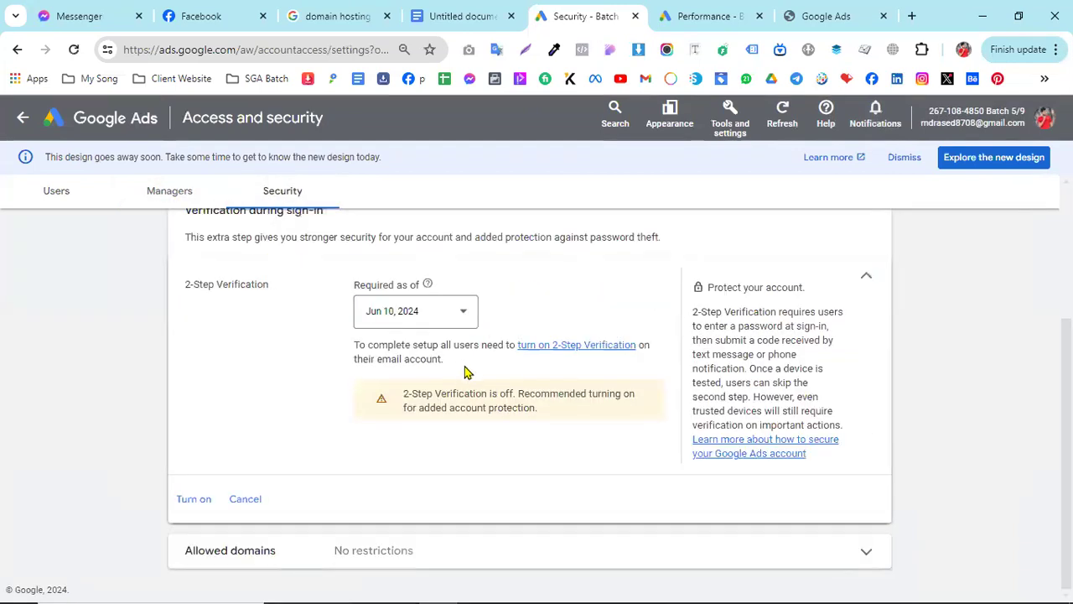
scroll(465, 372, "up", 3)
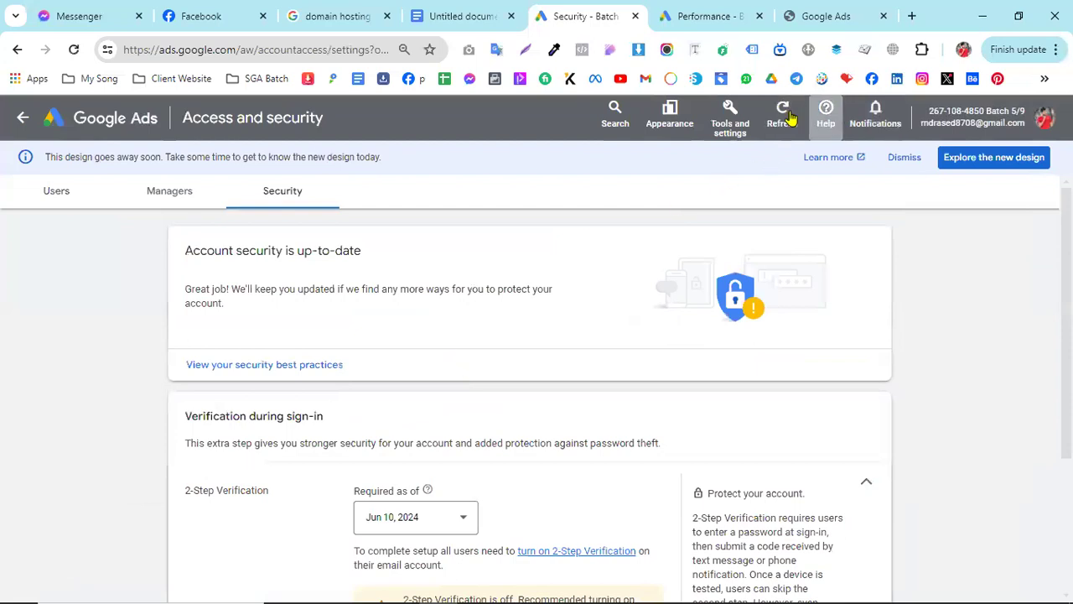
left_click(877, 110)
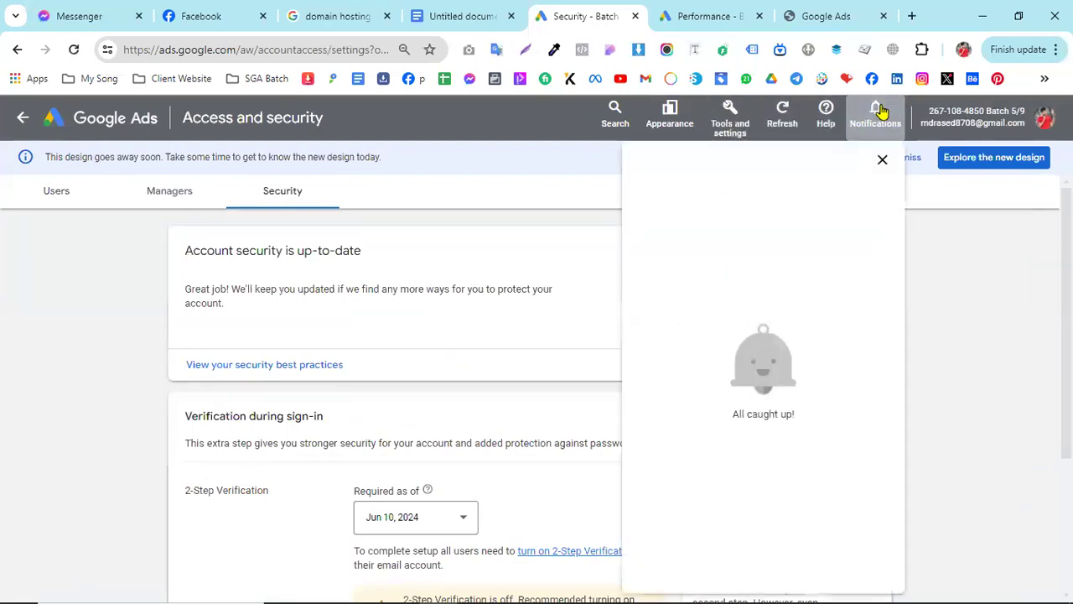
left_click(875, 113)
Inspect the Allowed domains setting and recheck the ad account's Managers and Users lists
scroll(269, 494, "down", 3)
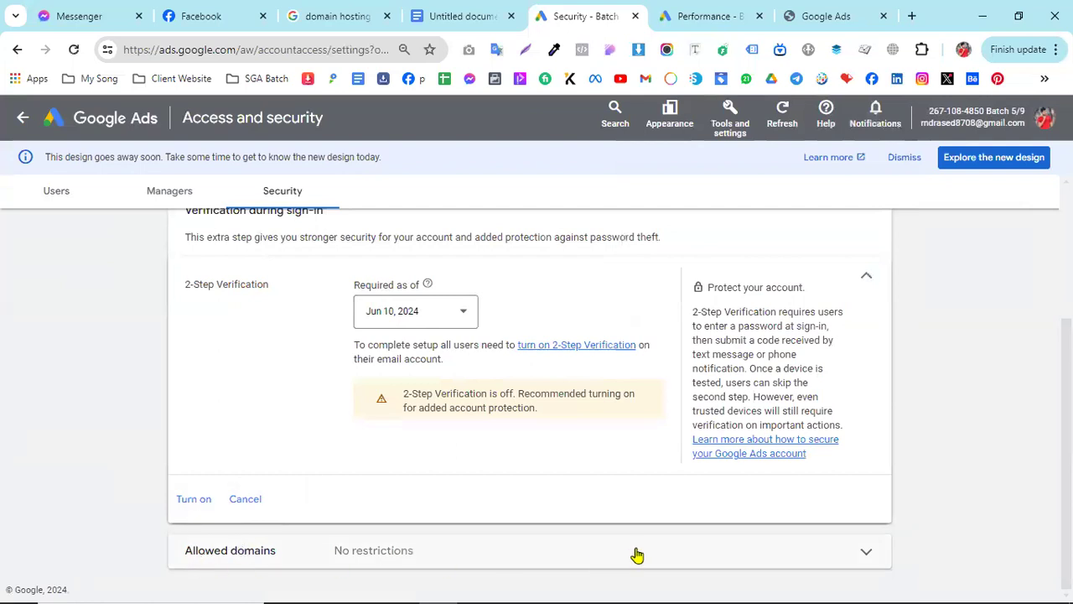
left_click(841, 562)
scroll(561, 489, "down", 2)
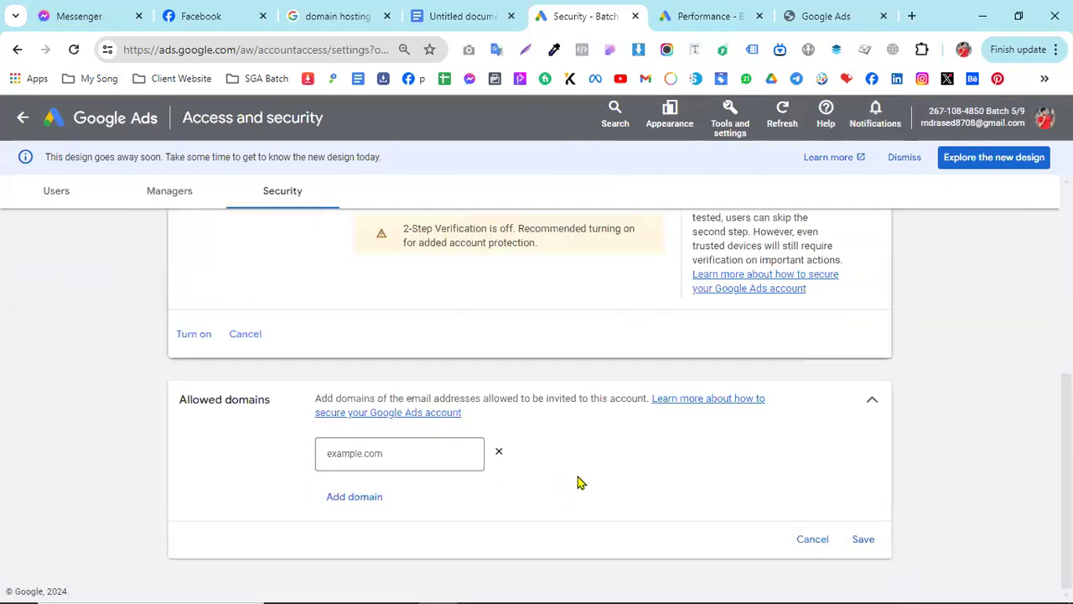
scroll(577, 481, "up", 5)
left_click(170, 193)
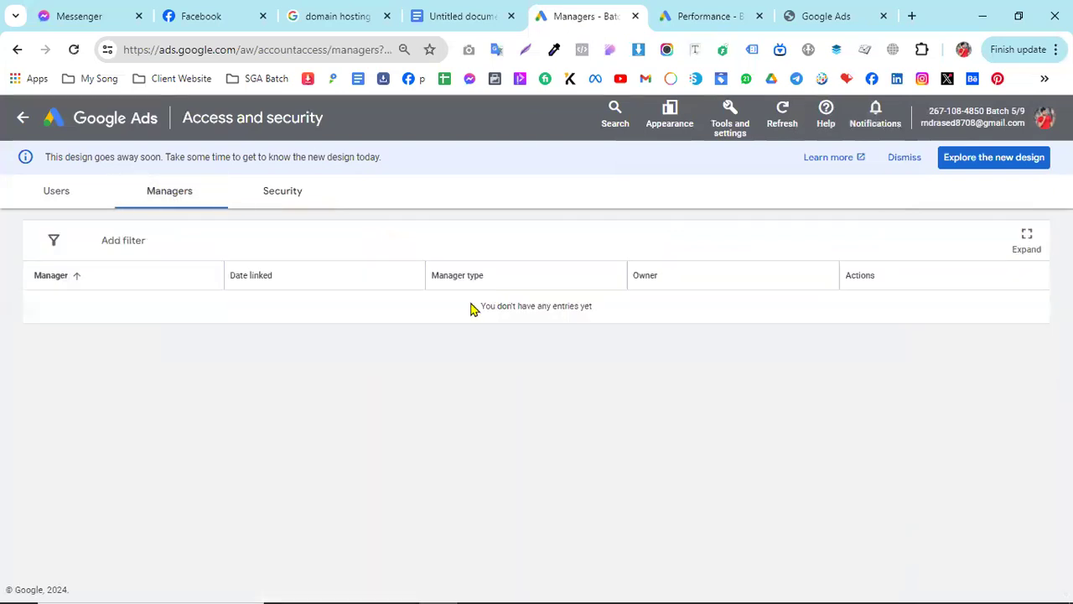
left_click(101, 192)
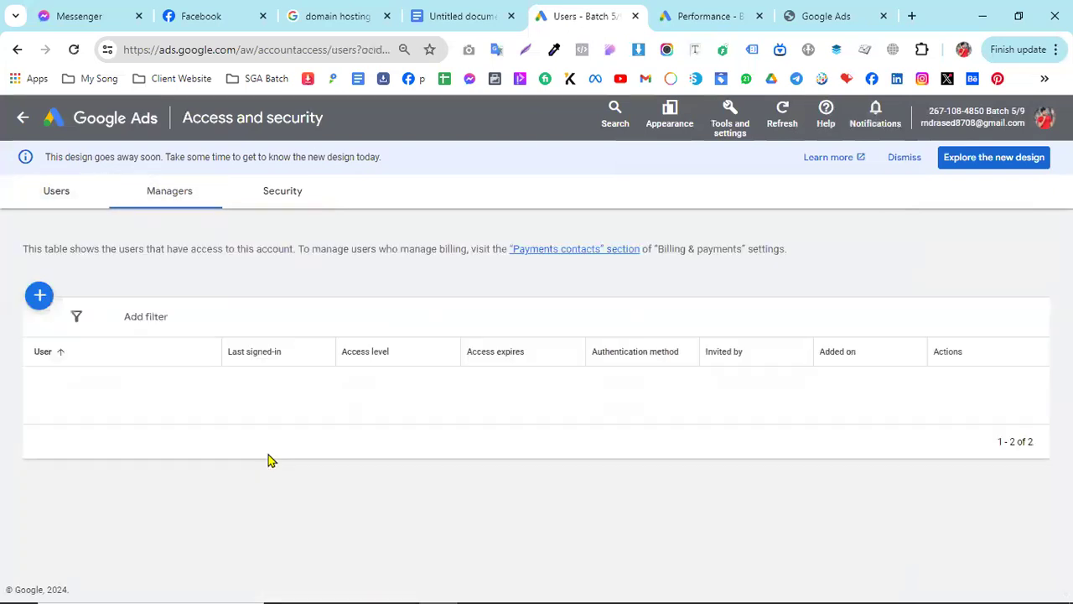
Switch to Gmail in a new browser tab and refresh the inbox to look for the link request email
left_click(911, 16)
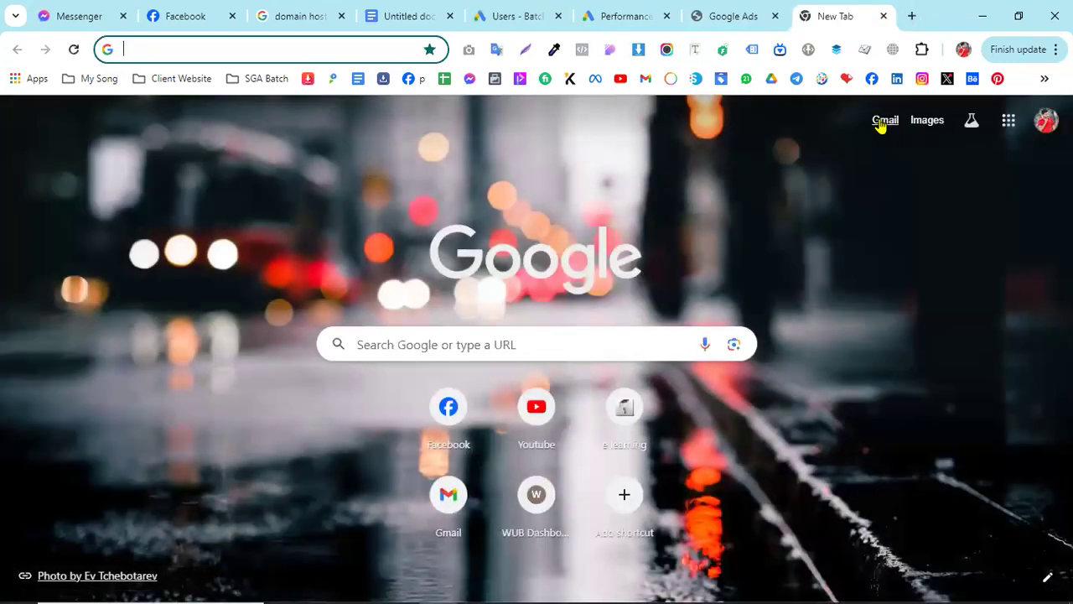
left_click(884, 121)
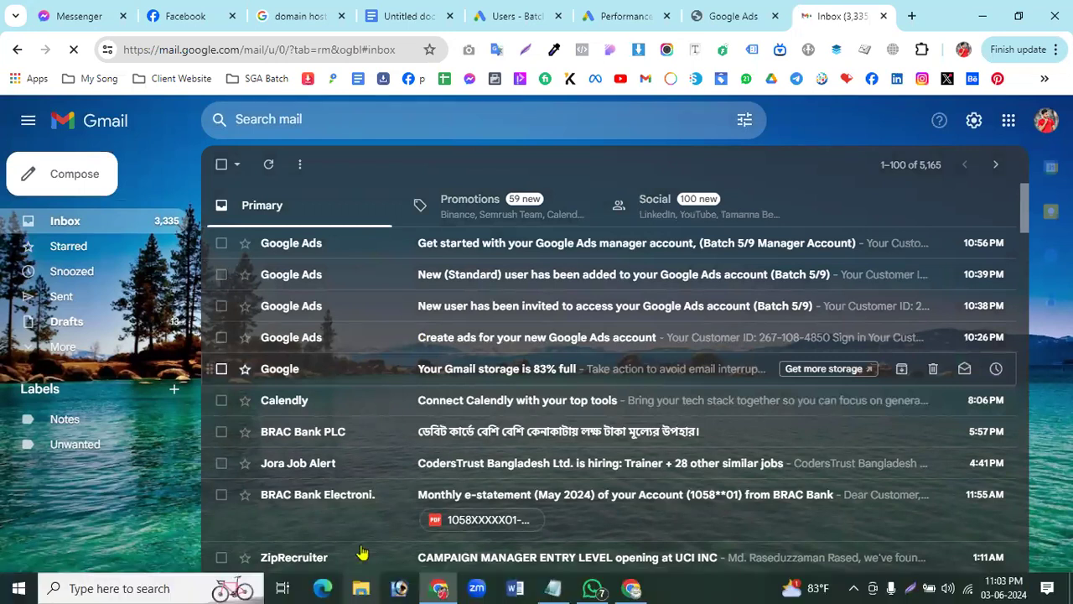
left_click(265, 167)
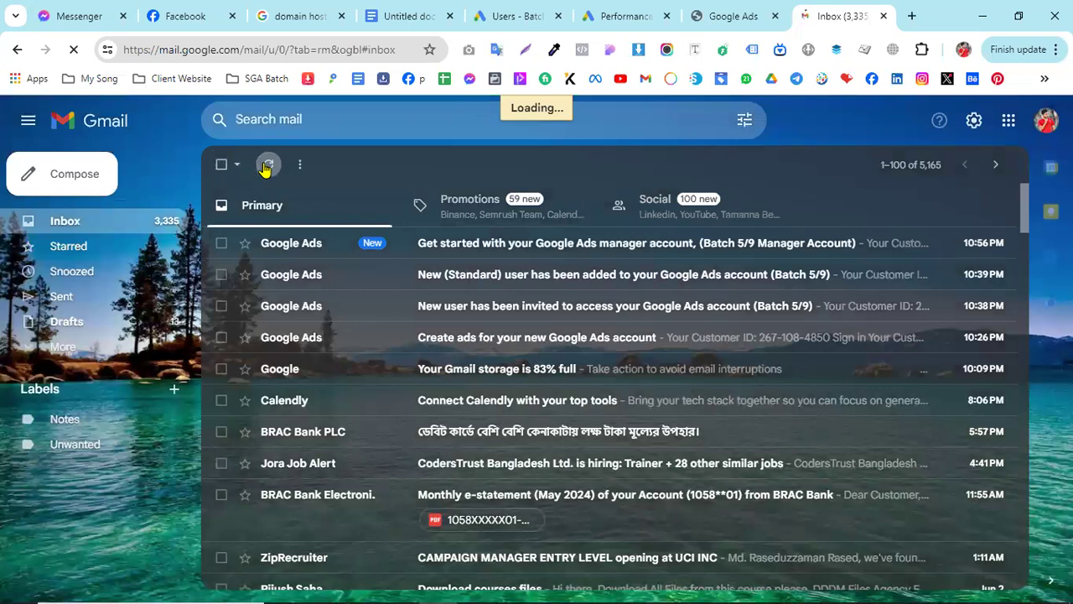
left_click(264, 166)
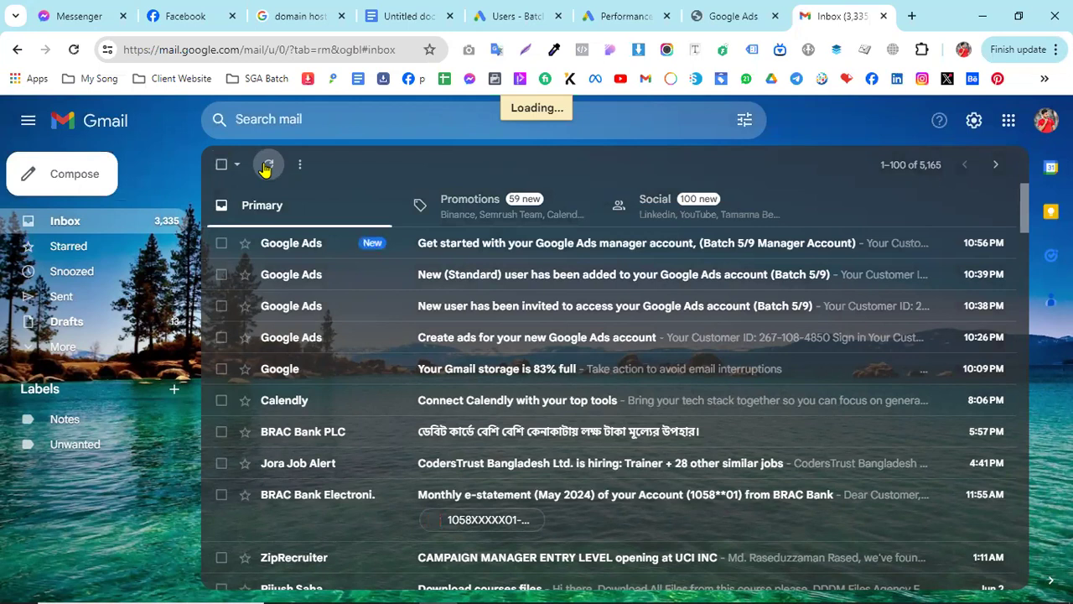
Read the Google Ads email about getting started with the Batch 5/9 Manager Account and return to the inbox
left_click(321, 257)
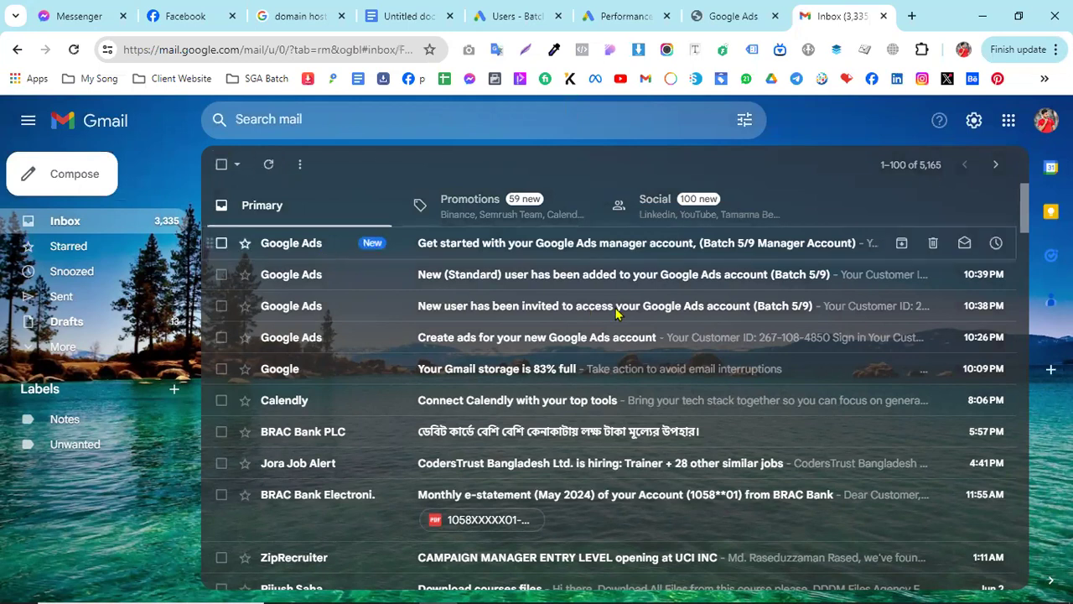
scroll(610, 312, "down", 3)
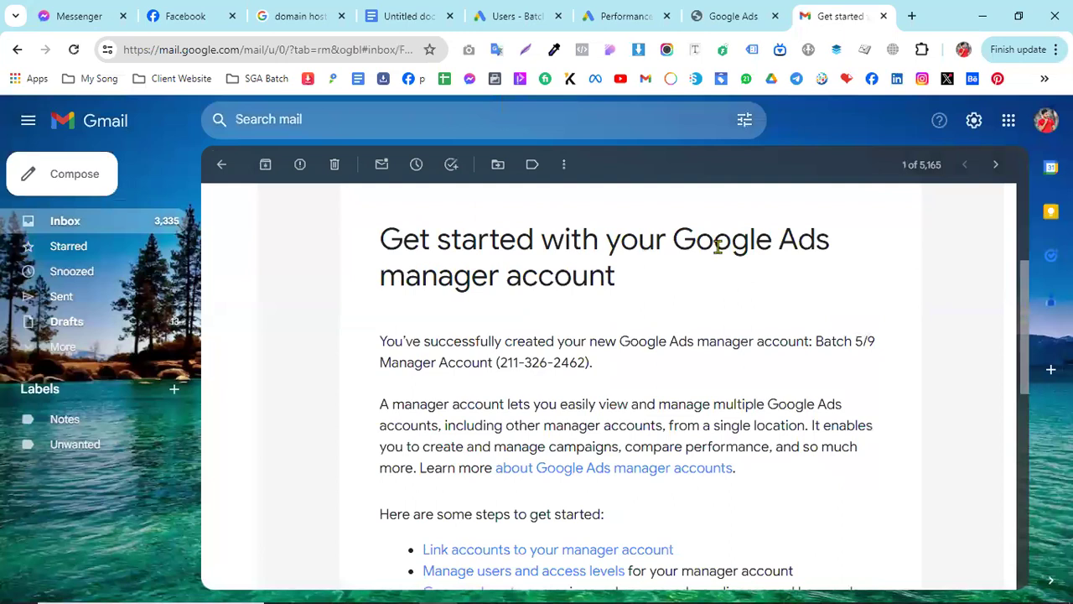
scroll(509, 342, "down", 7)
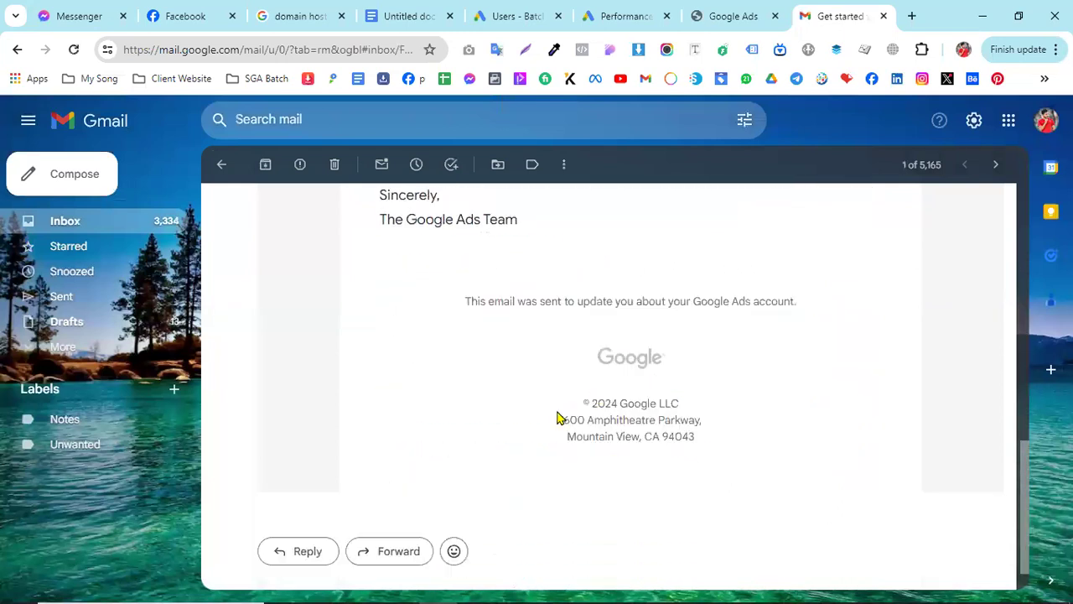
scroll(557, 417, "up", 10)
left_click(221, 164)
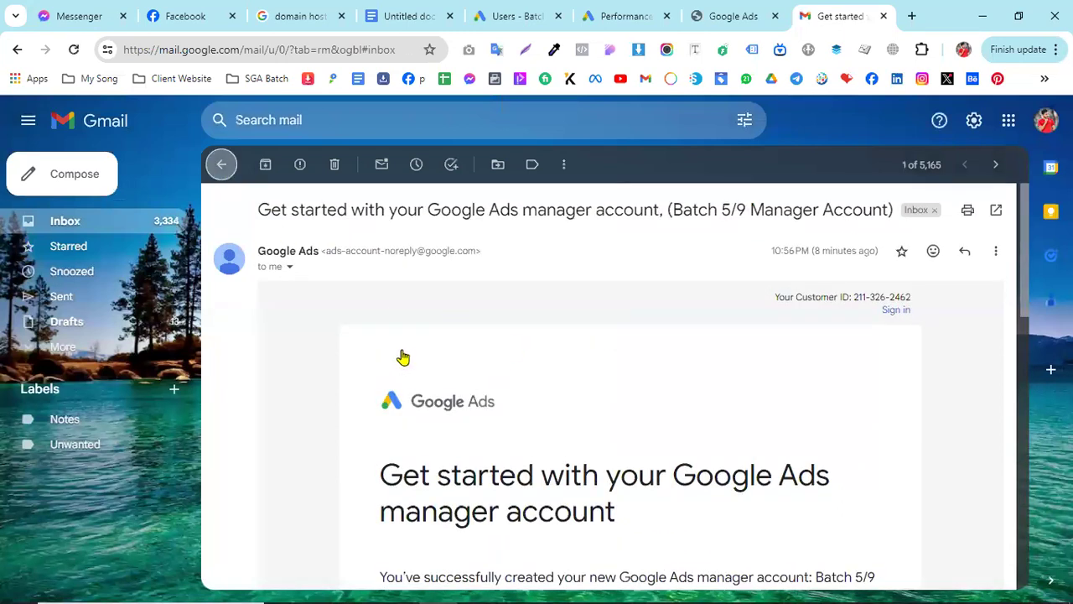
Switch back to the Batch 5/9 ad account in Google Ads and check its notifications again
left_click(749, 10)
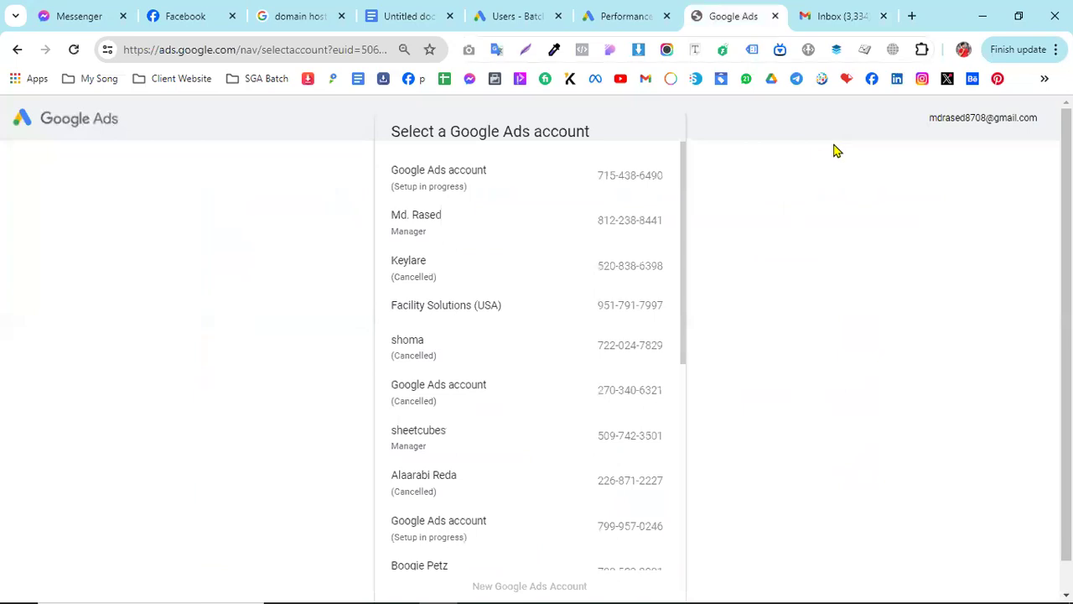
left_click(801, 8)
left_click(661, 12)
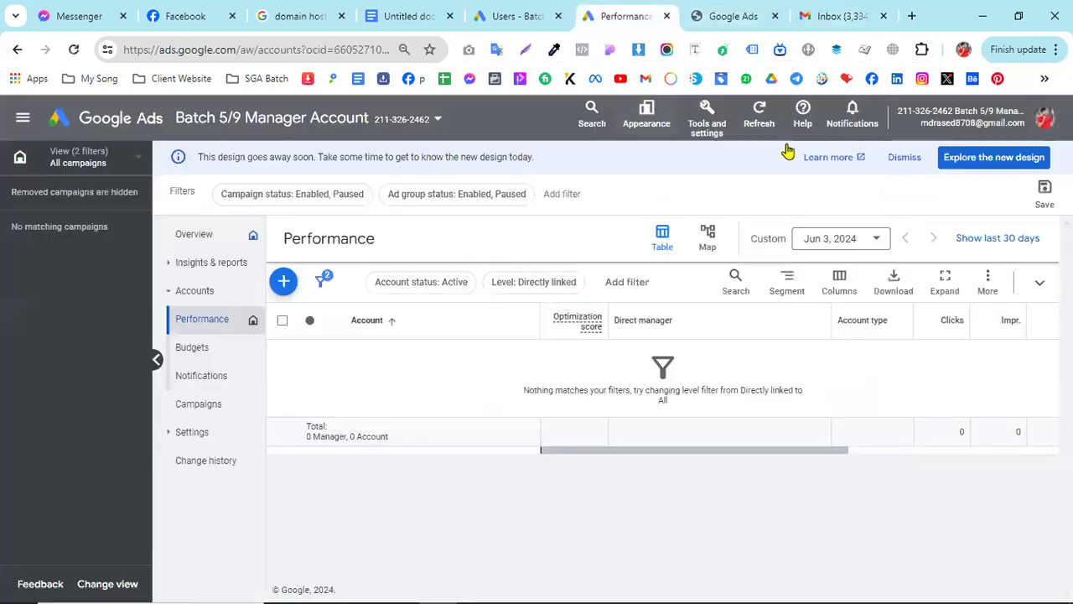
left_click(551, 31)
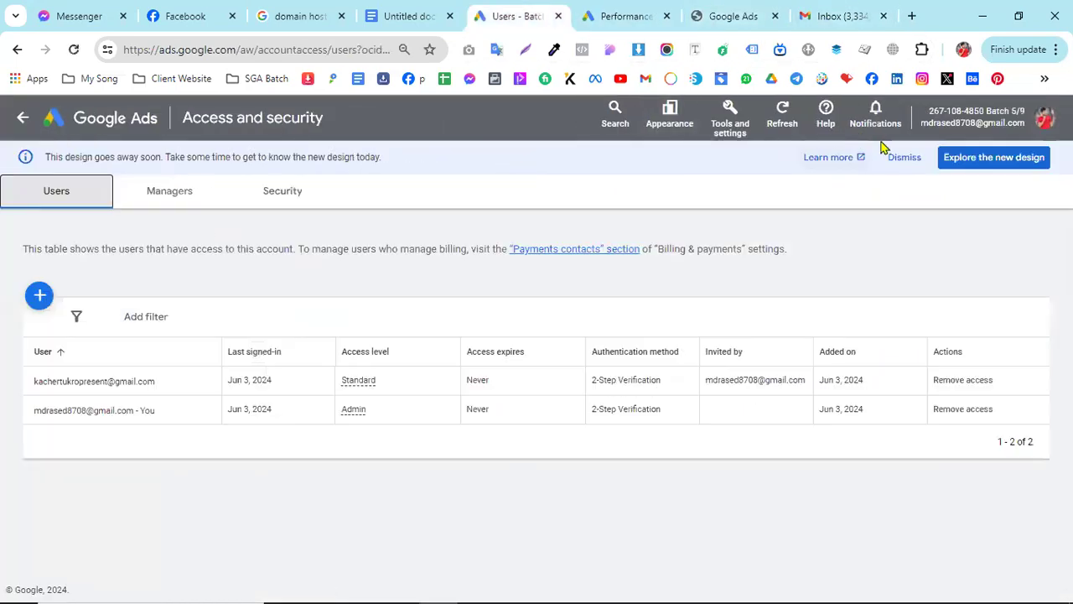
left_click(875, 115)
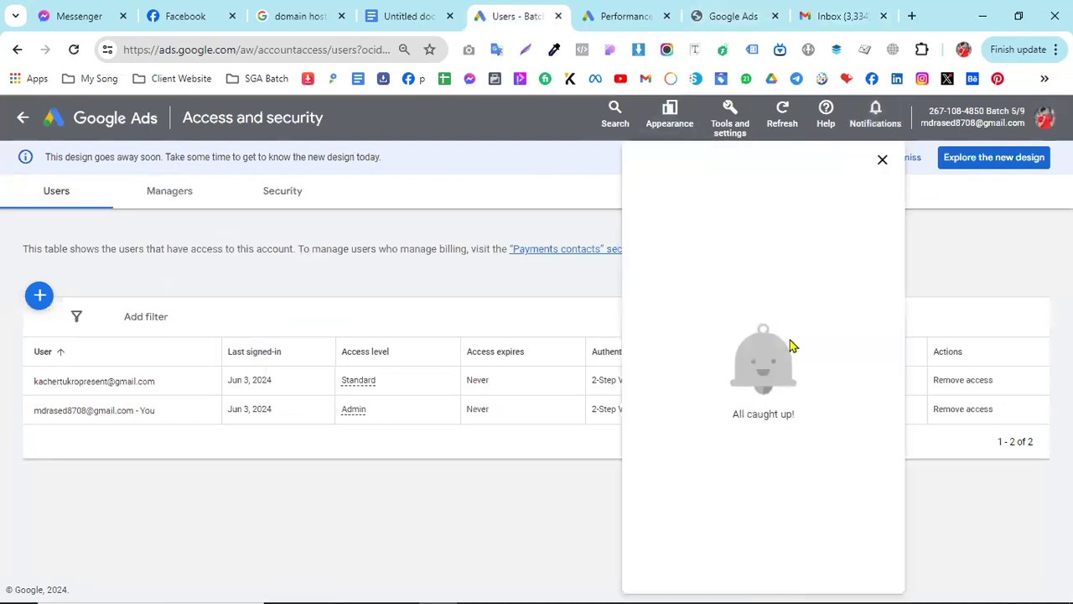
left_click(602, 312)
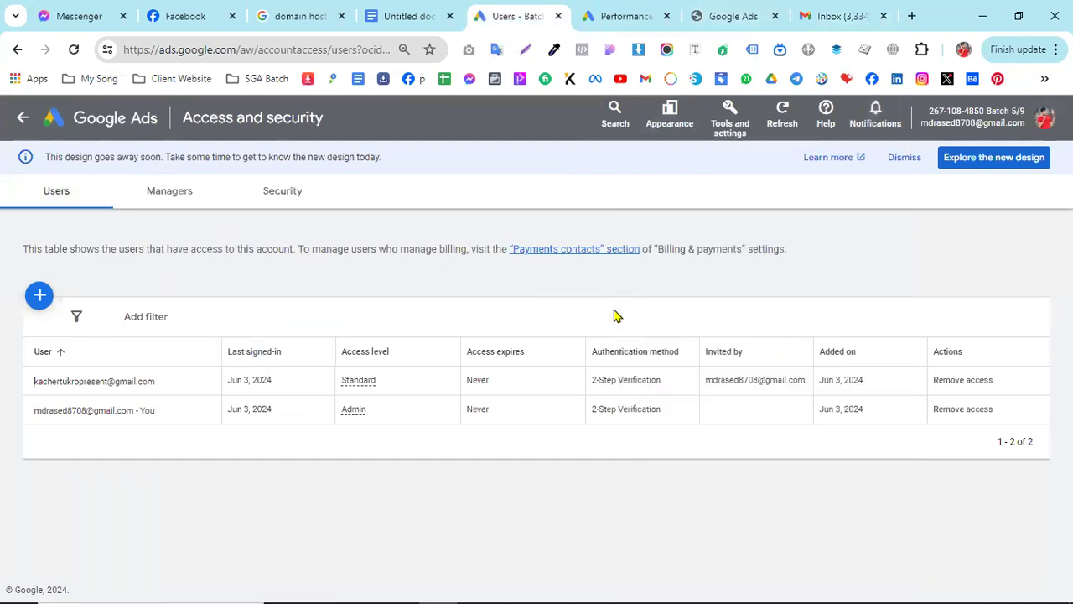
Check the ad account's Managers list and the manager account's Performance page, and return to the ad account
left_click(152, 198)
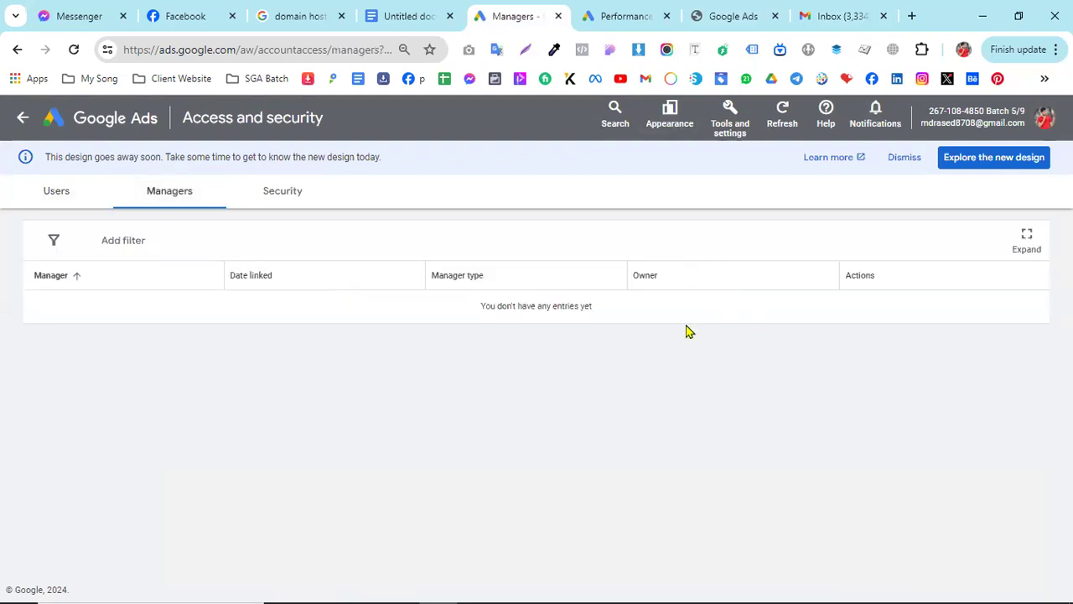
left_click(625, 15)
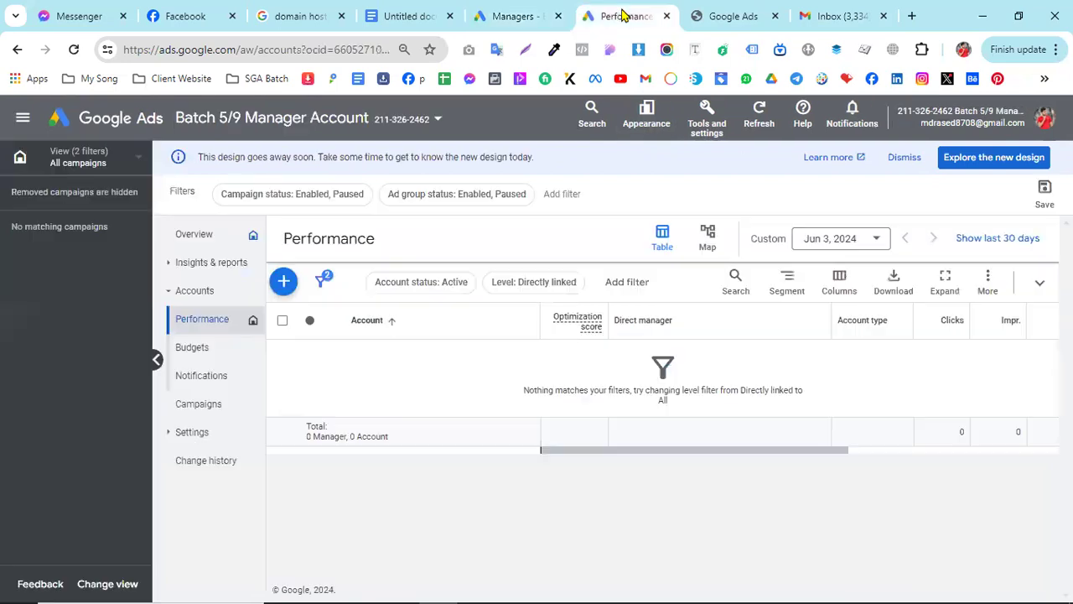
left_click(508, 8)
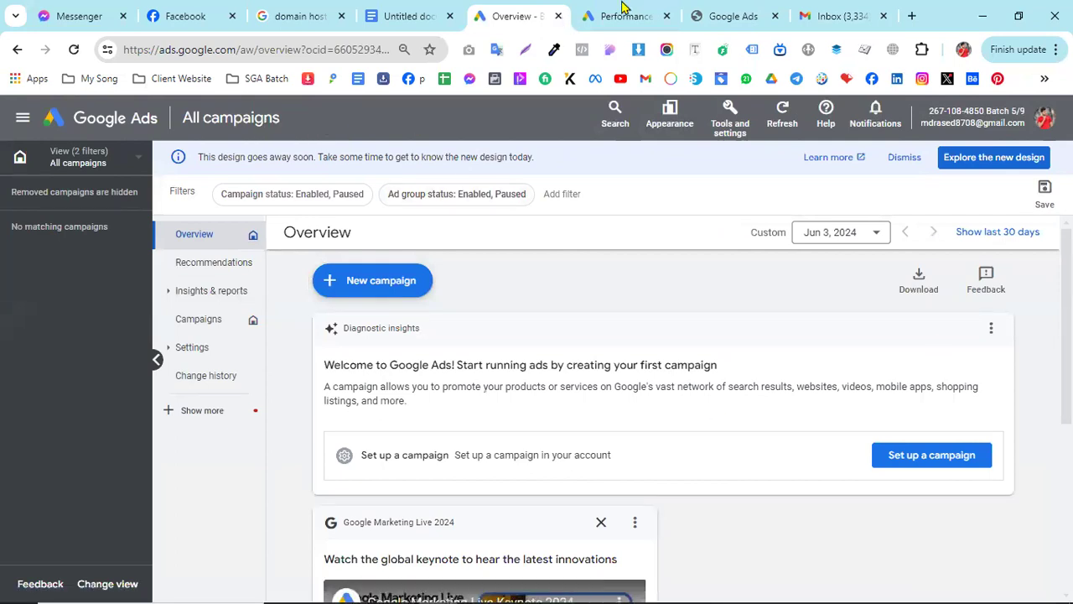
Switch to the Batch 5/9 Manager Account and check its account selector for linked client accounts
left_click(597, 23)
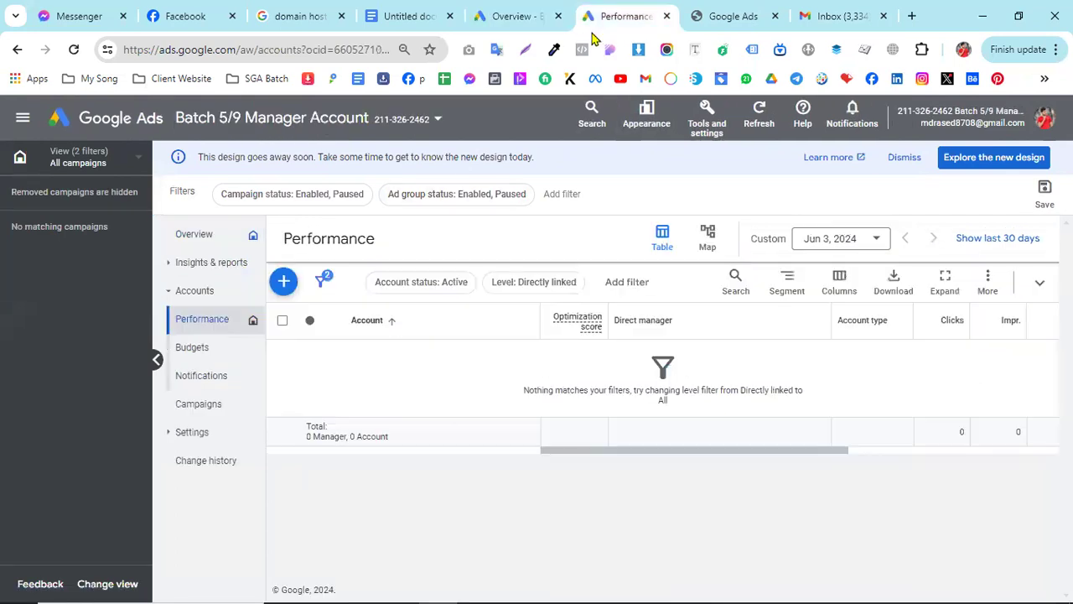
left_click(406, 120)
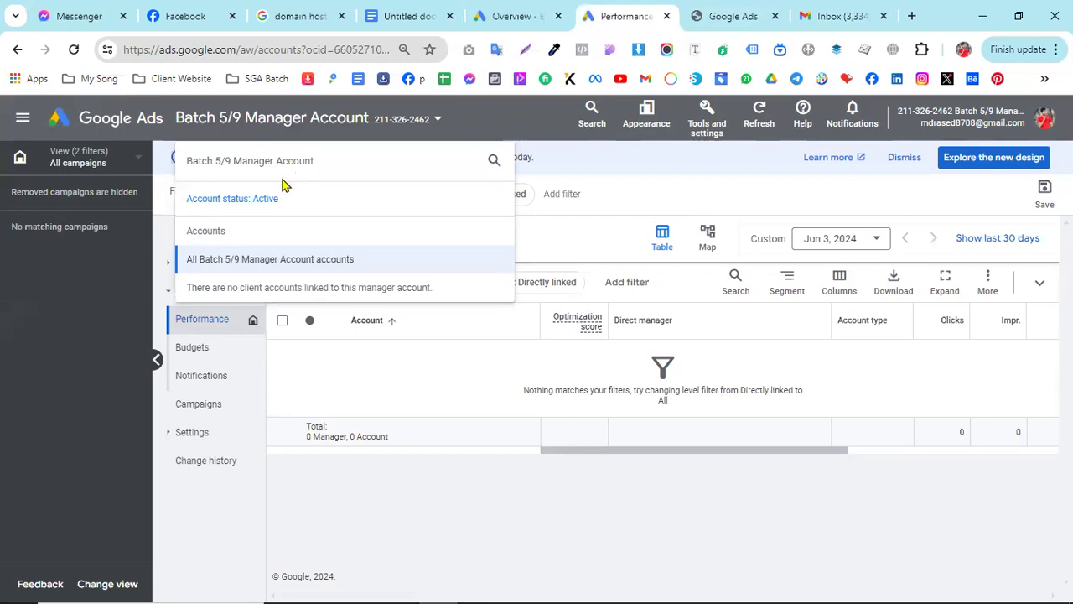
left_click(361, 498)
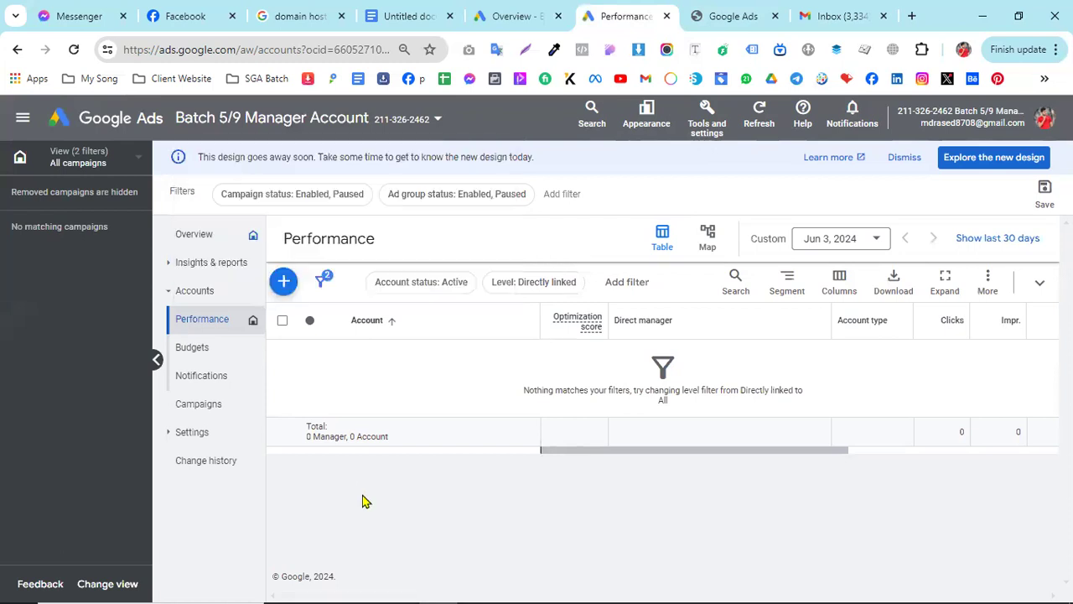
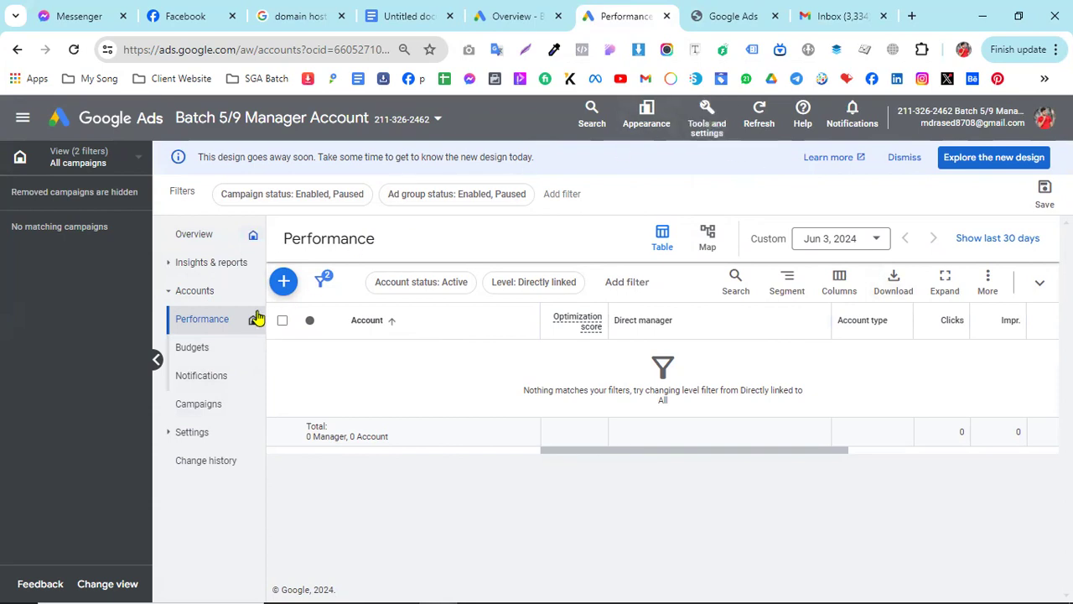
Review the Link existing accounts form in the Batch 5/9 Manager Account and close it without sending a request
left_click(284, 281)
left_click(314, 377)
left_click(284, 285)
left_click(327, 377)
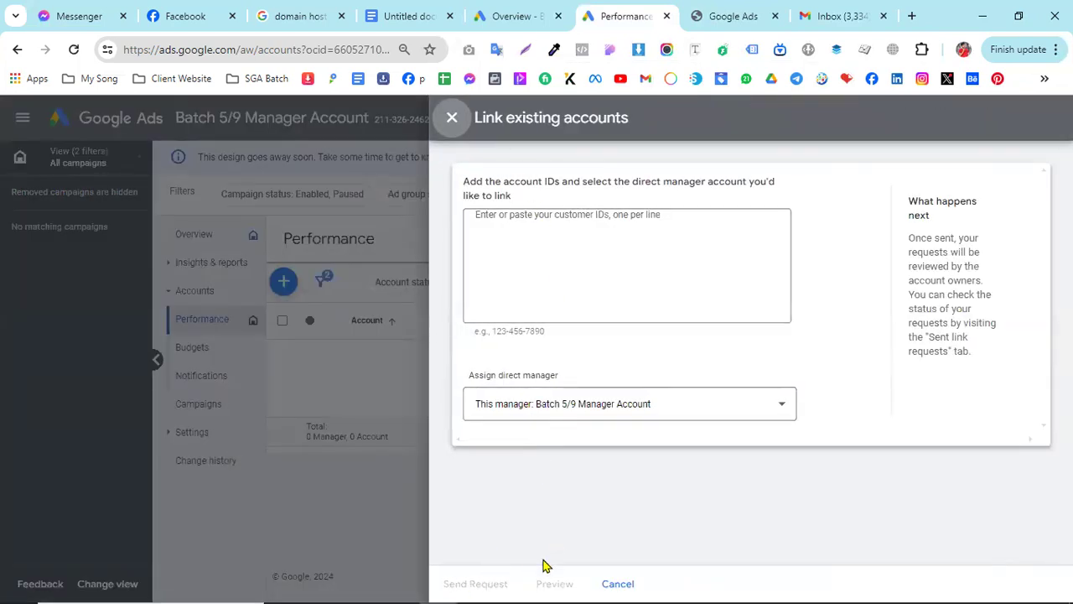
left_click(453, 120)
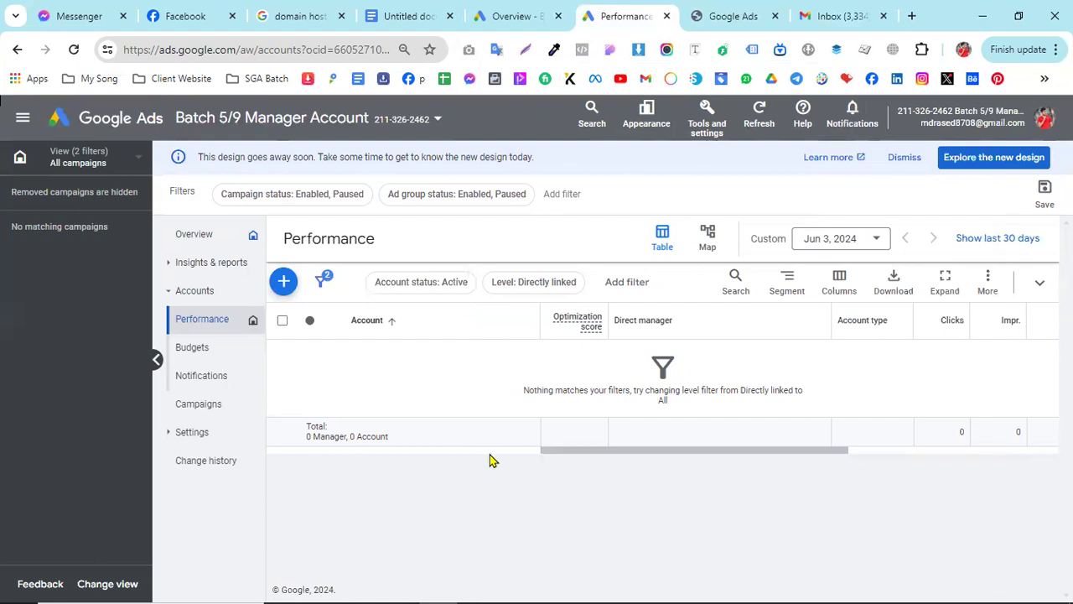
Check the requirements for creating a new account under the Batch 5/9 Manager Account and dismiss the notice
left_click(516, 10)
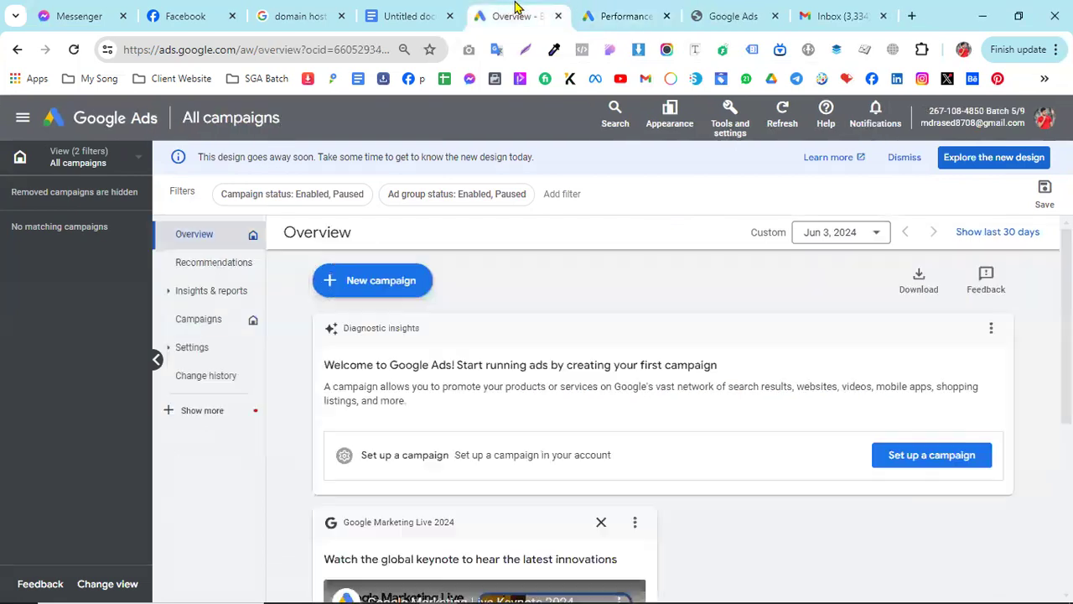
left_click(605, 16)
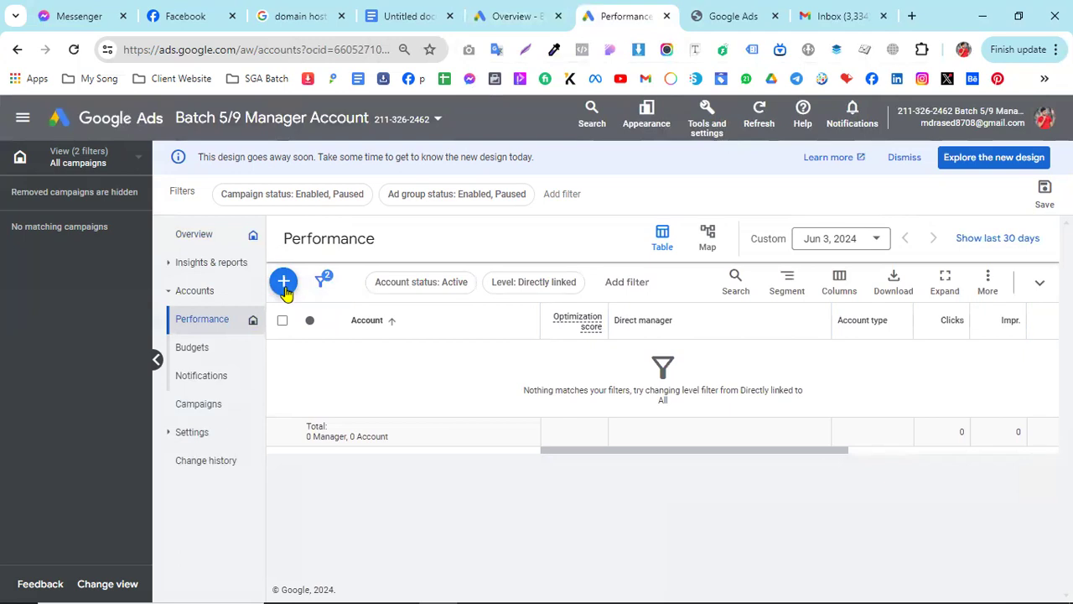
left_click(284, 284)
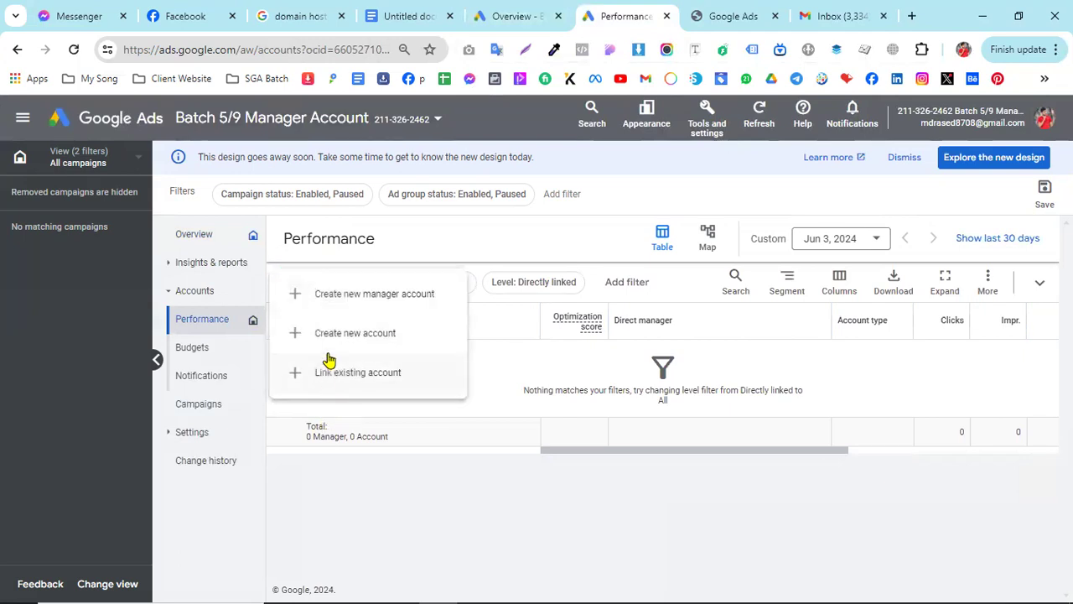
left_click(352, 333)
left_click_drag(516, 342, 393, 335)
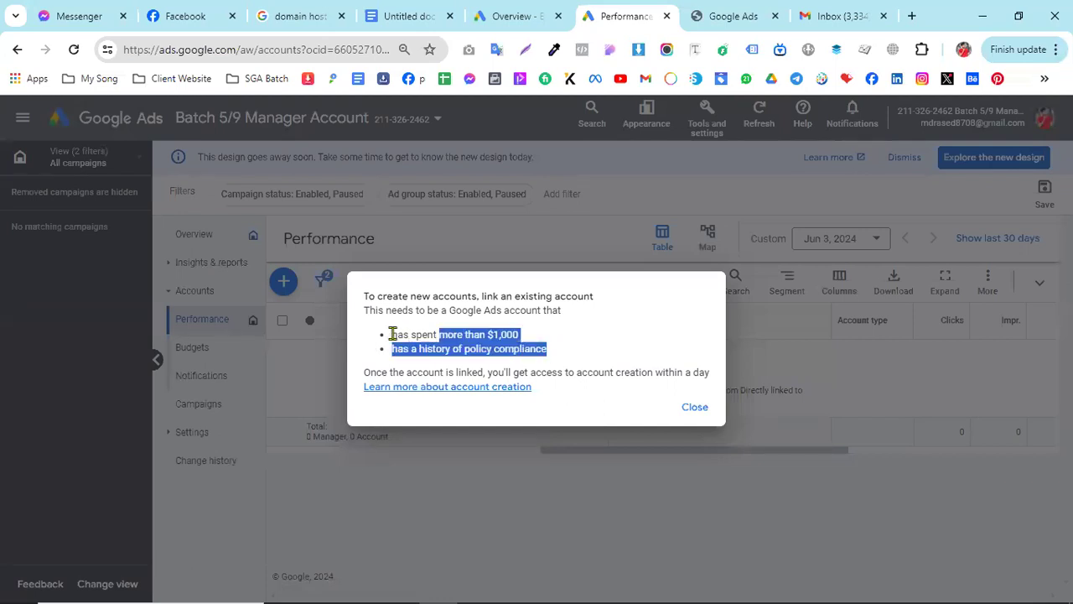
left_click(694, 407)
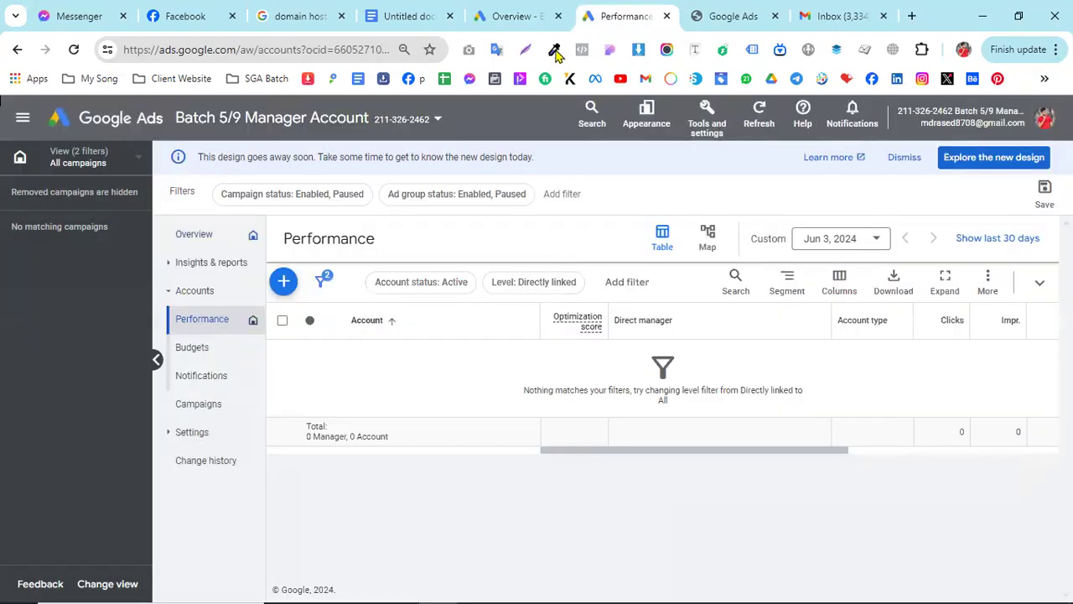
Return to the Batch 5/9 ad account and look over its overview, tools and settings options, and notifications
left_click(517, 8)
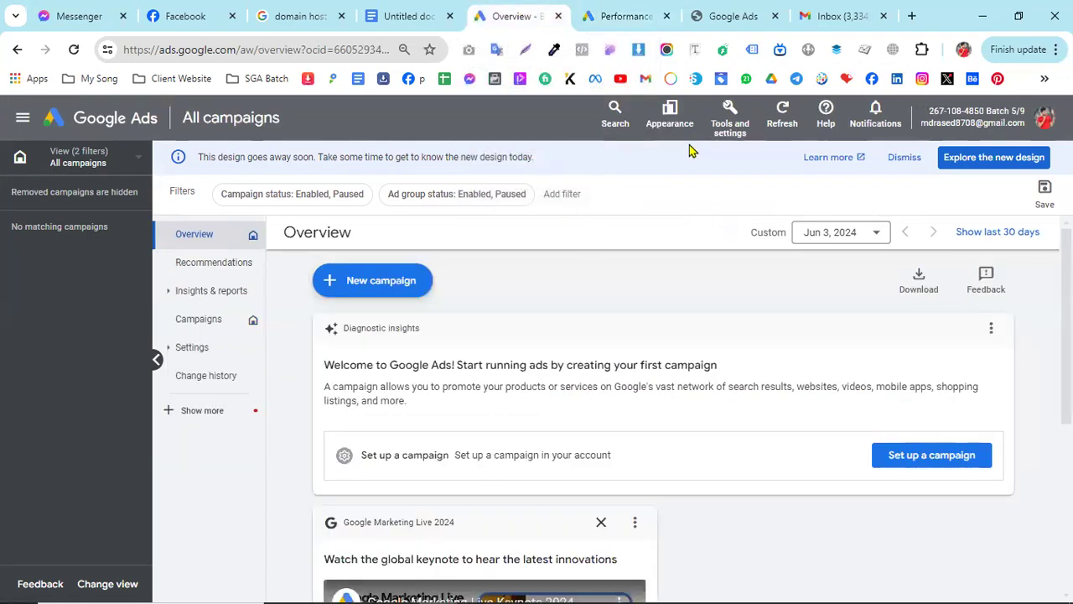
scroll(621, 385, "down", 4)
scroll(621, 385, "up", 4)
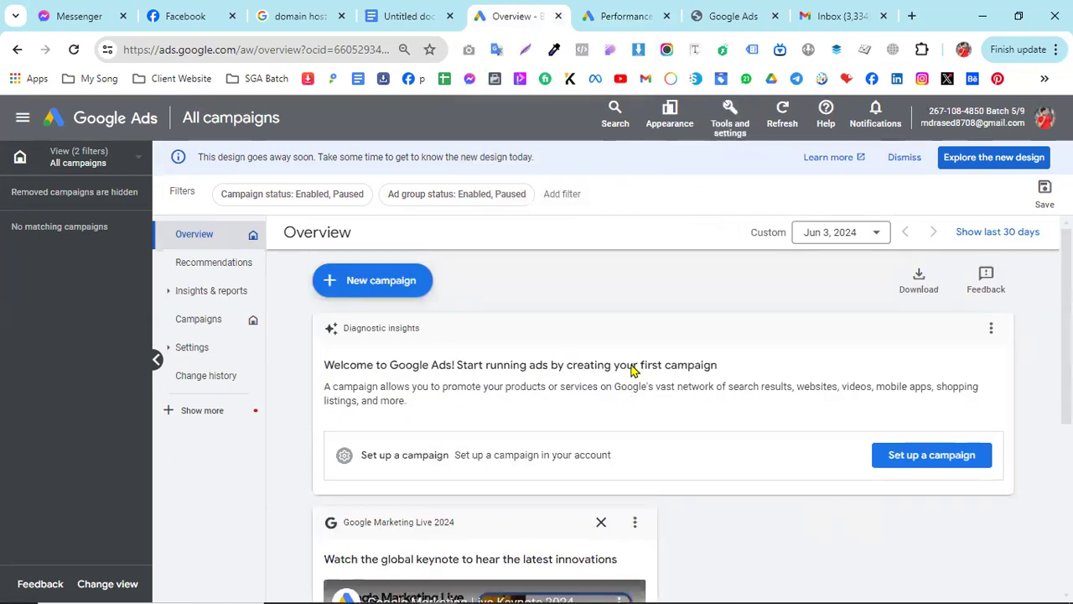
left_click(729, 122)
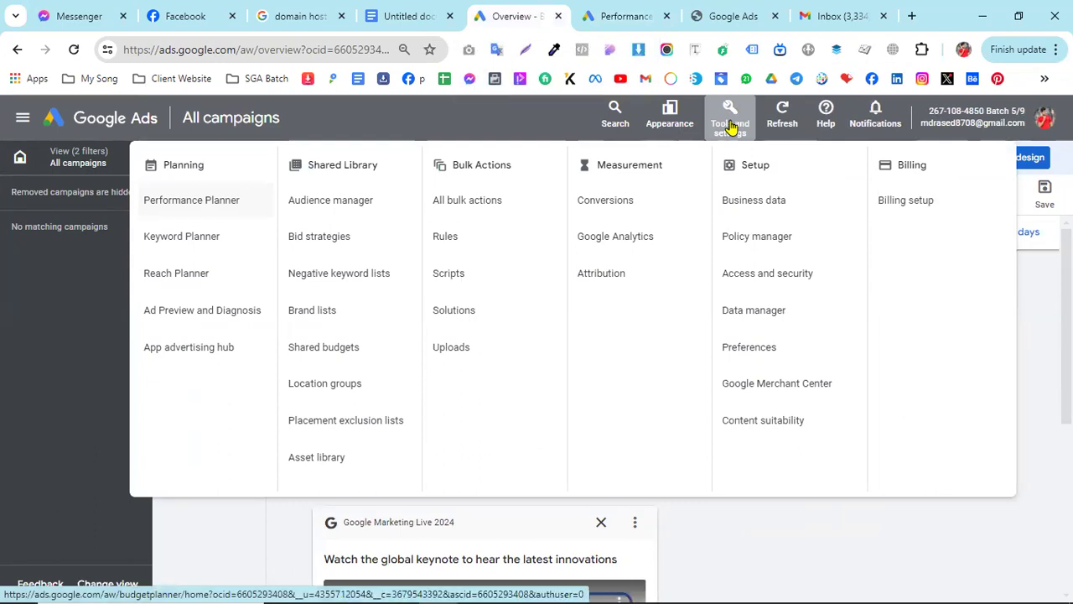
left_click(730, 123)
left_click(870, 114)
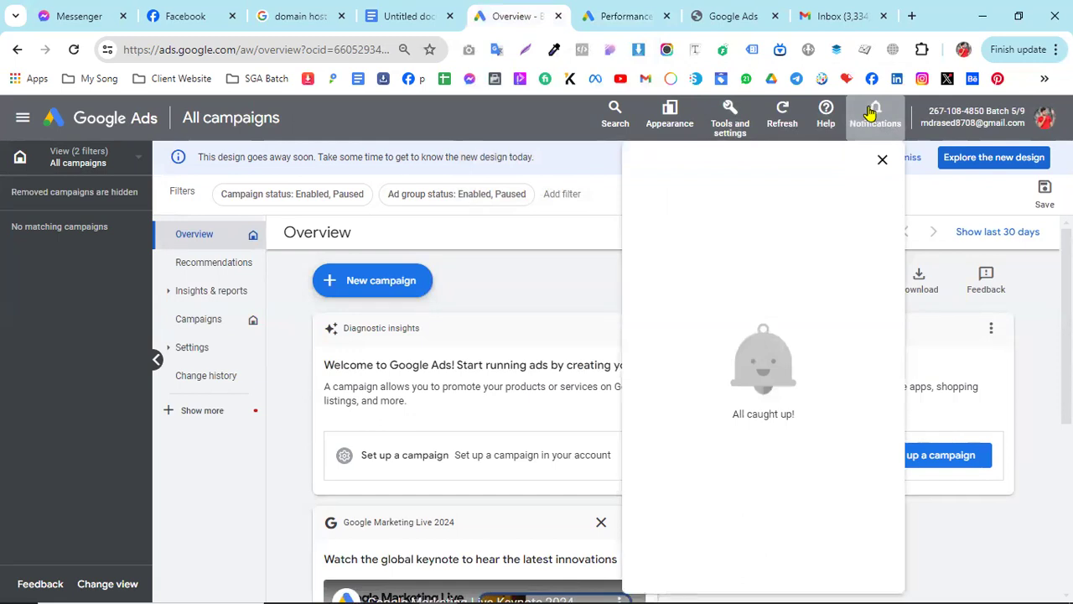
left_click(871, 114)
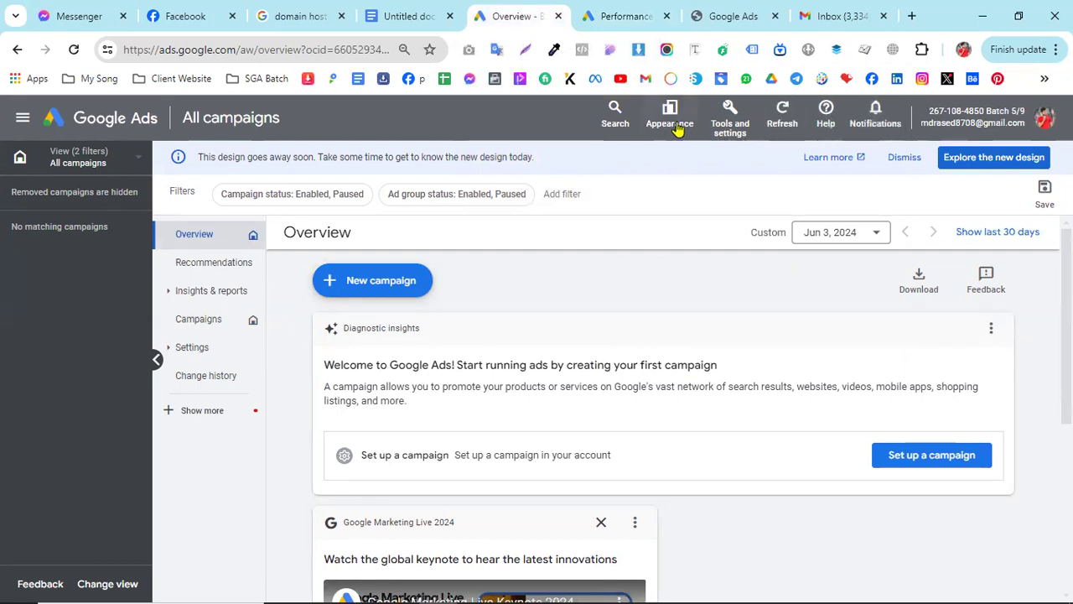
left_click(727, 121)
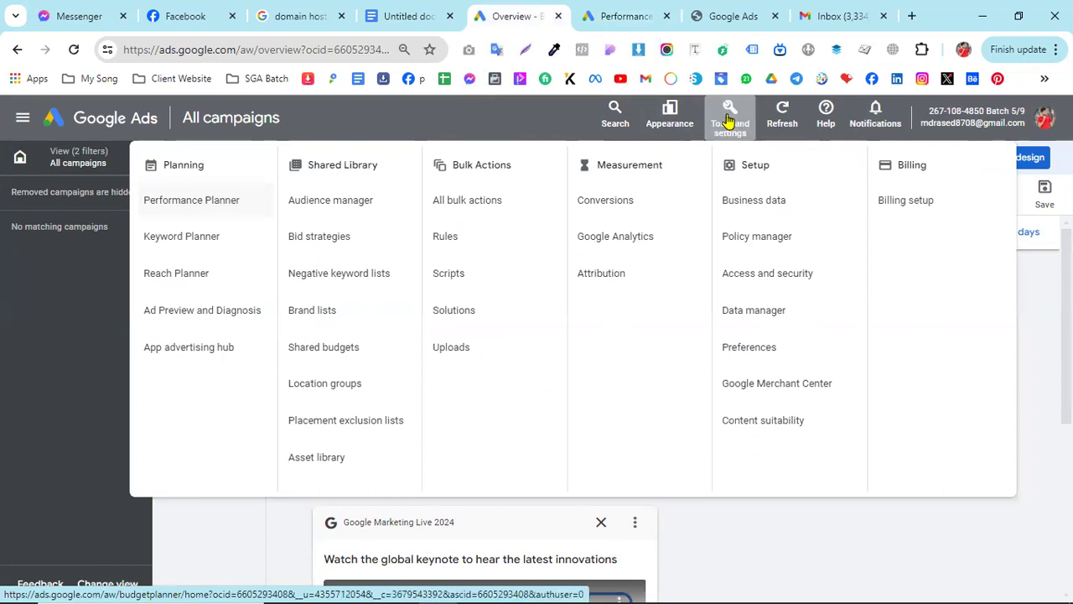
left_click(727, 121)
Open the older personal manager account from the Google Ads account selection list and clear the alert banner
left_click(620, 16)
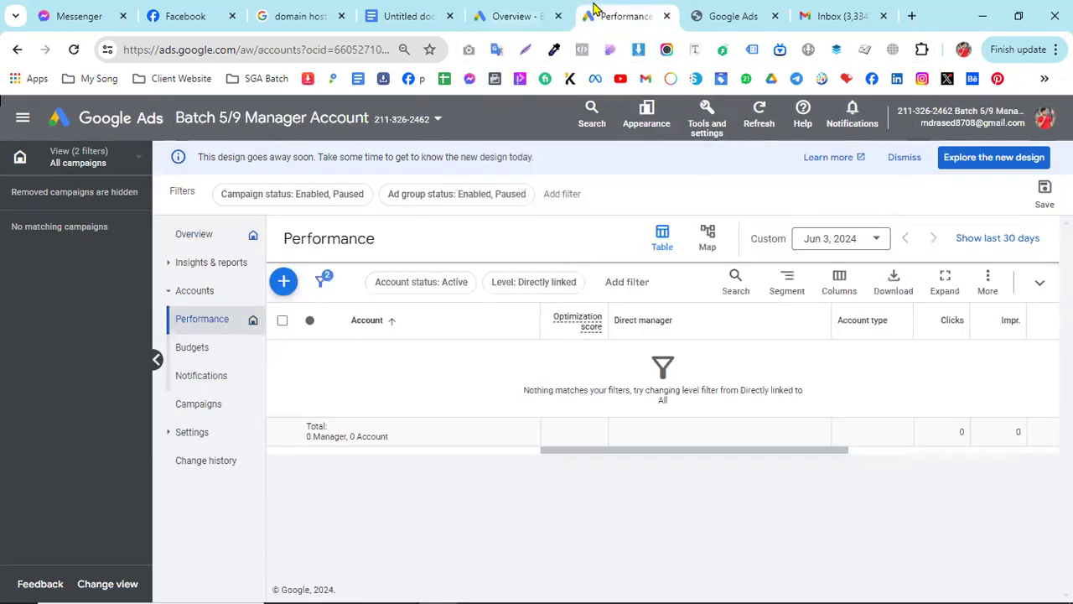
left_click(731, 16)
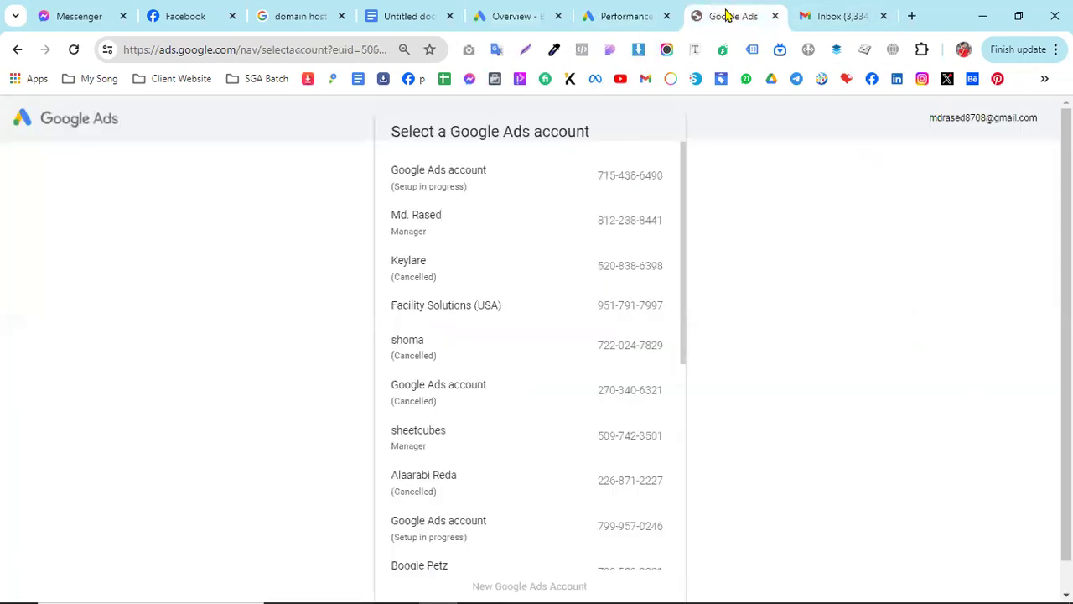
left_click(453, 233)
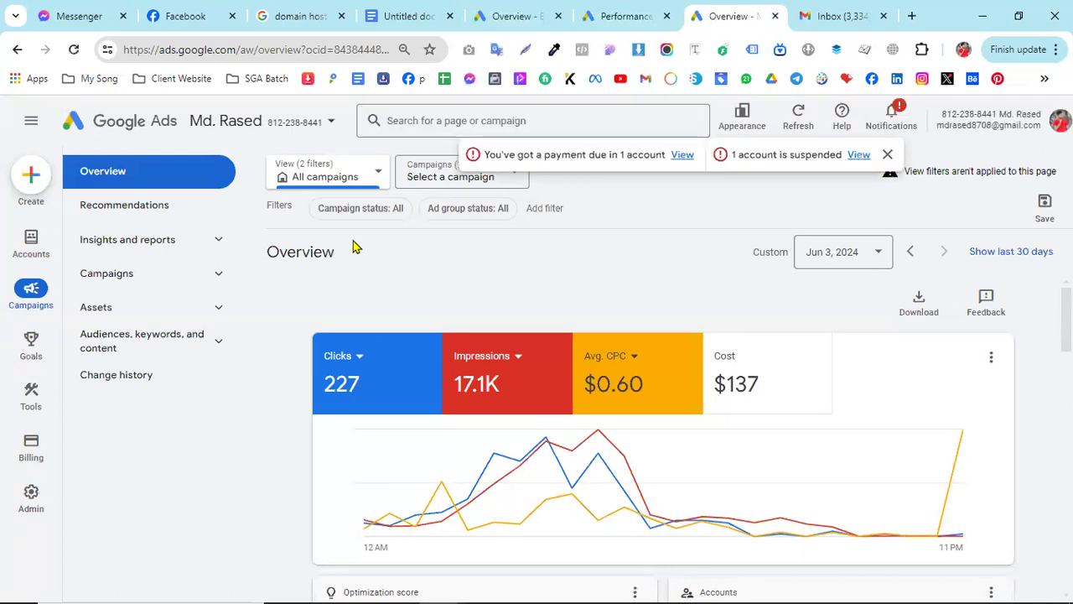
left_click(868, 156)
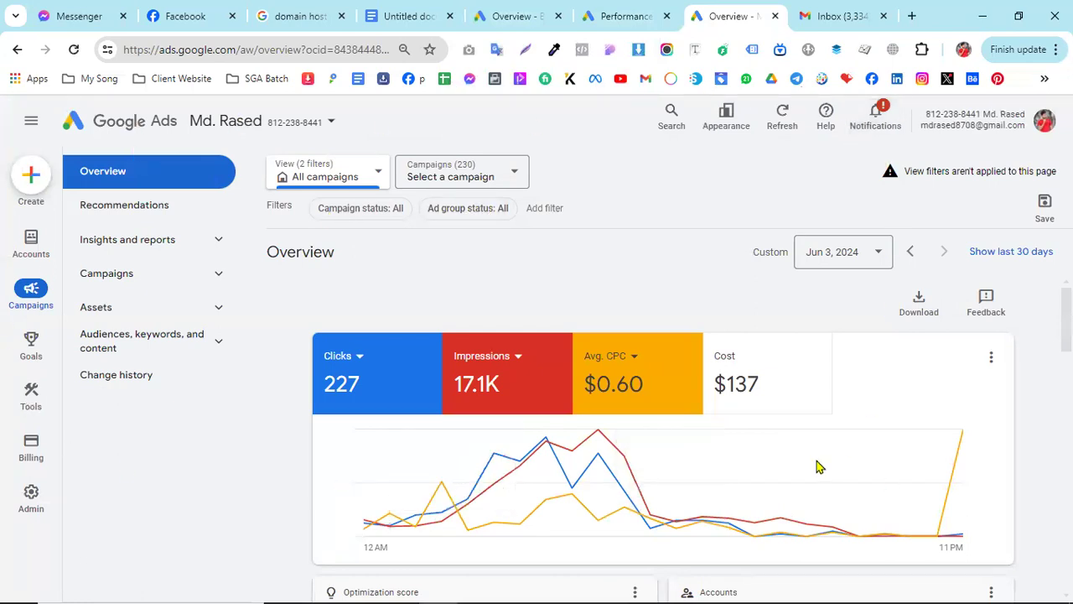
Compare the Overview page layouts of the Batch 5/9 ad account and the personal manager account, ending on the ad account
left_click(516, 16)
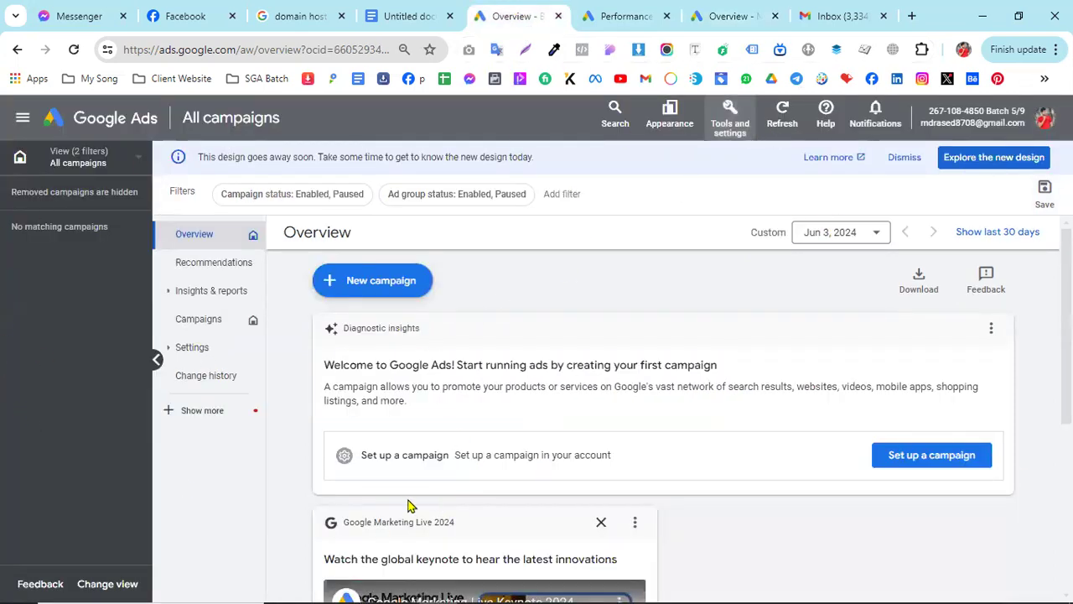
left_click(708, 14)
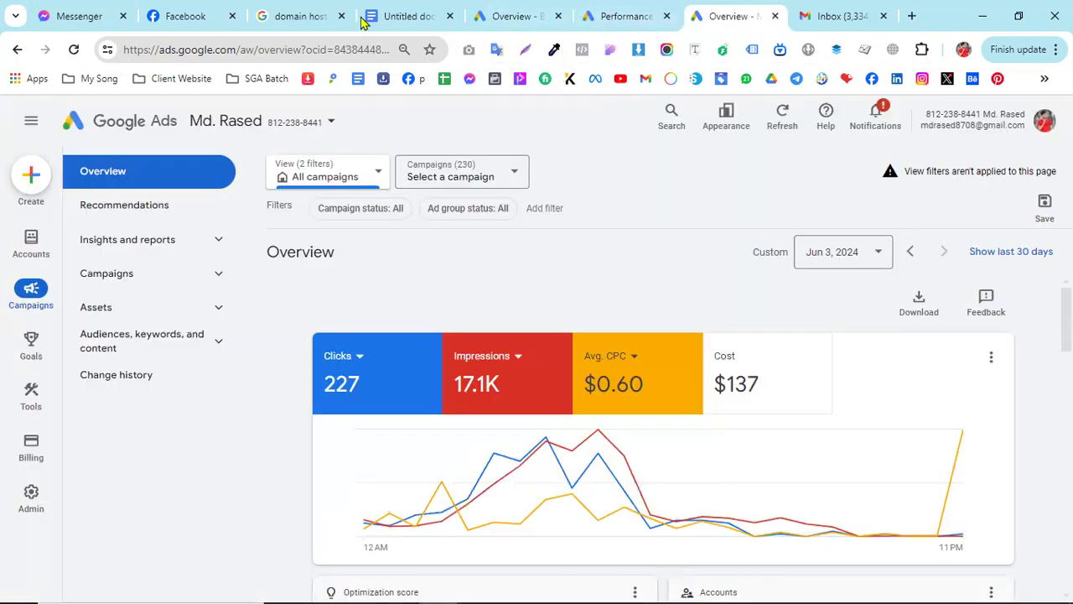
left_click(510, 16)
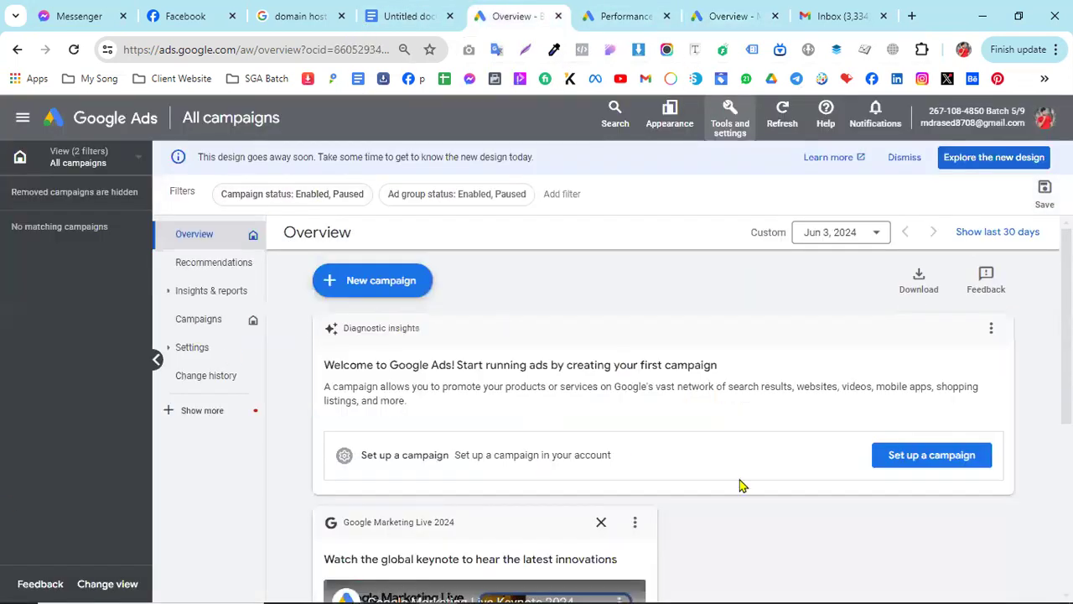
left_click(711, 14)
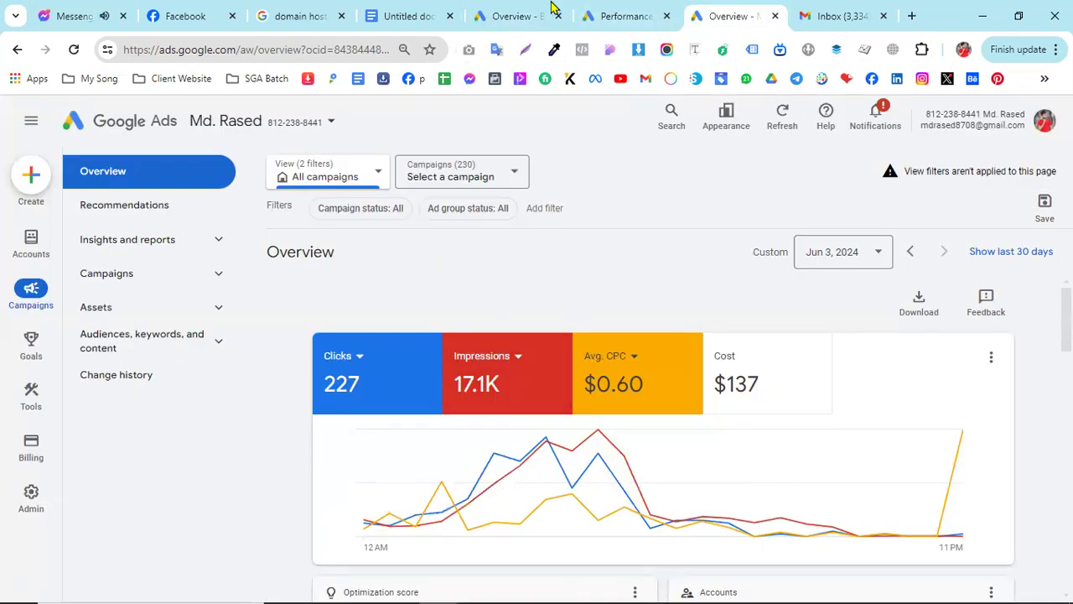
left_click(503, 16)
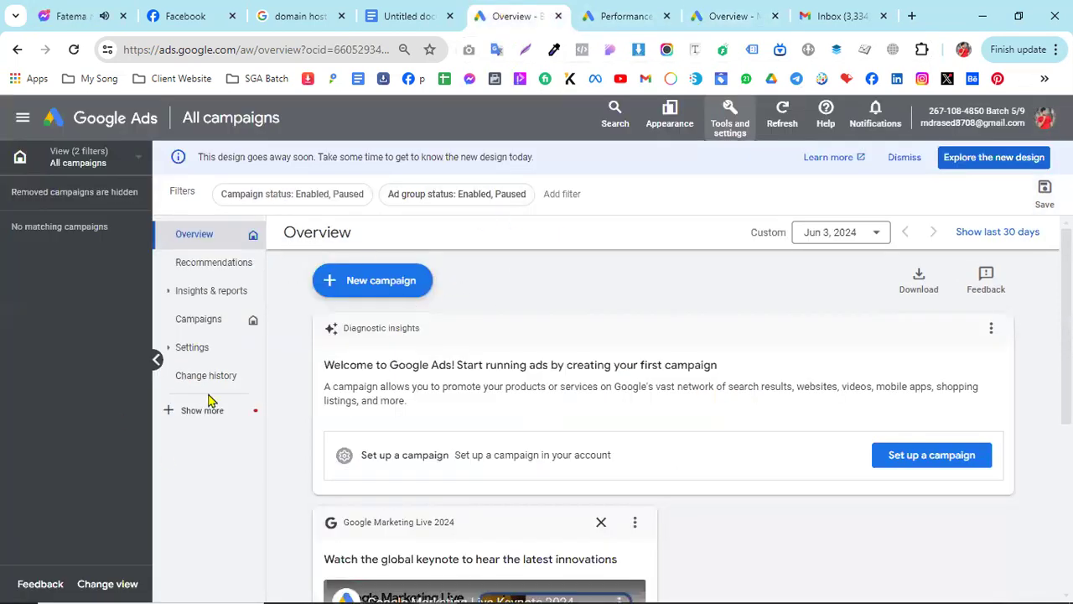
left_click(724, 10)
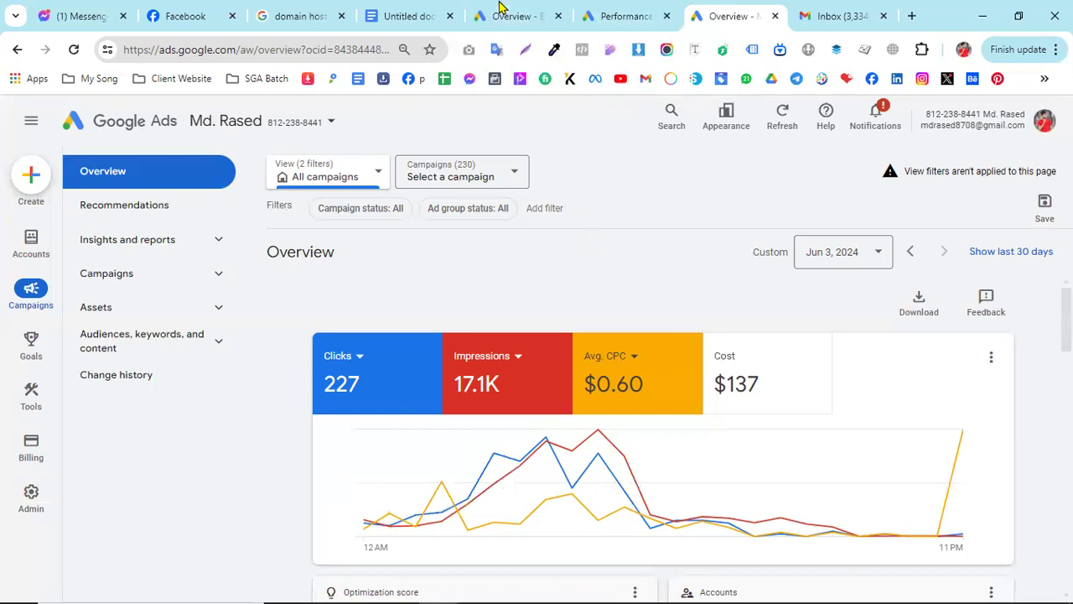
left_click(503, 13)
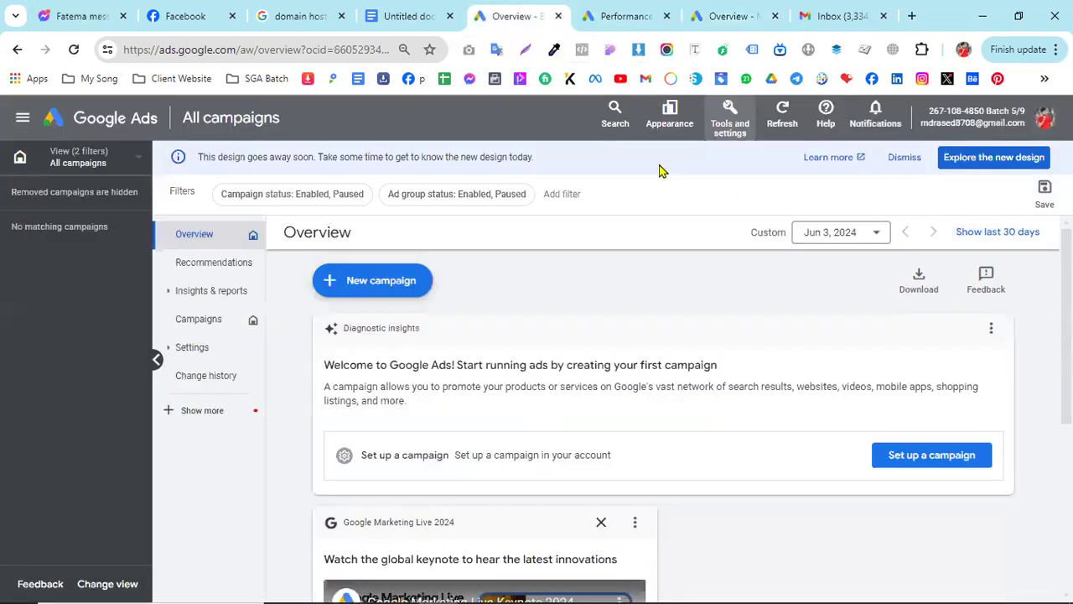